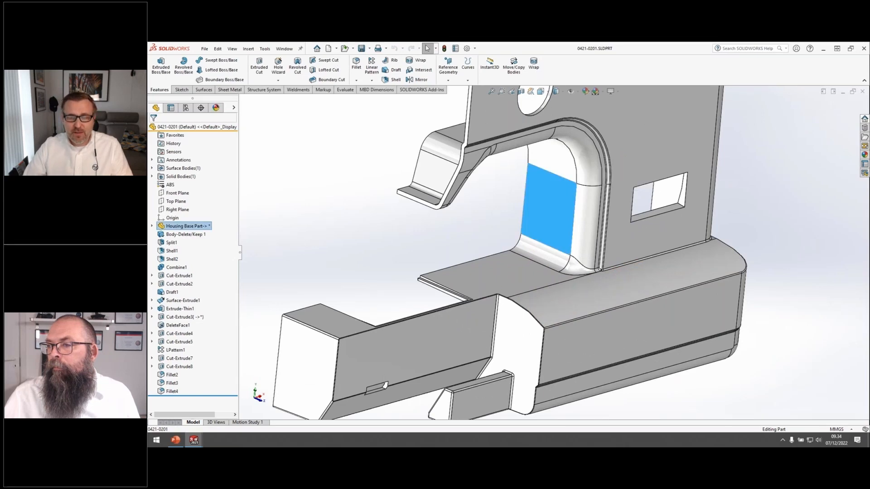
Add a comment to the Housing Base Part feature reading "Warning Label hare - plaeas"
right_click(557, 209)
mouse_move(617, 286)
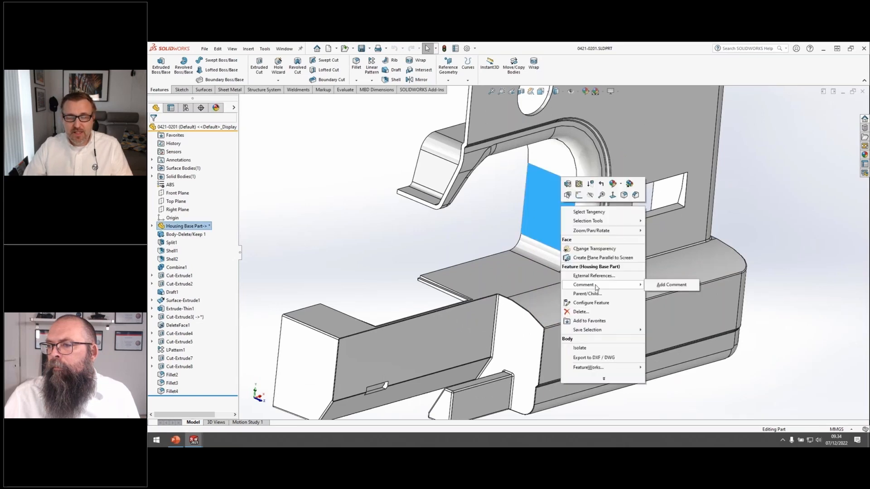
click(653, 287)
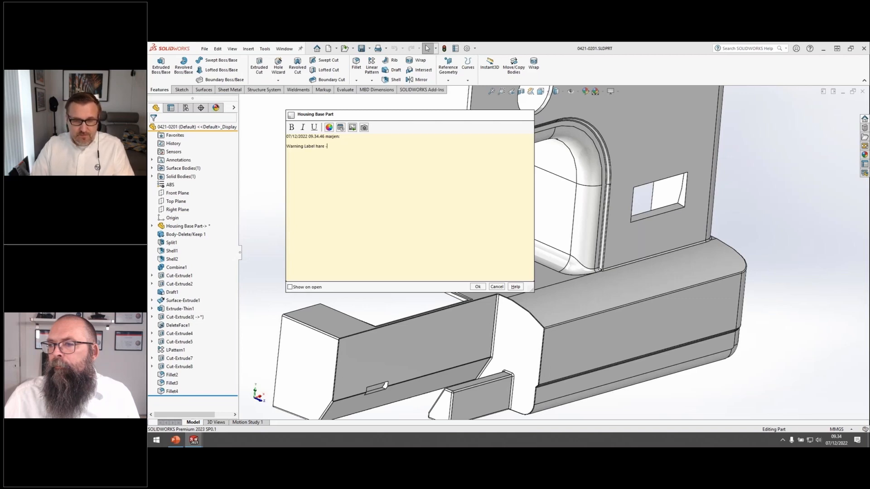
text(plaea)
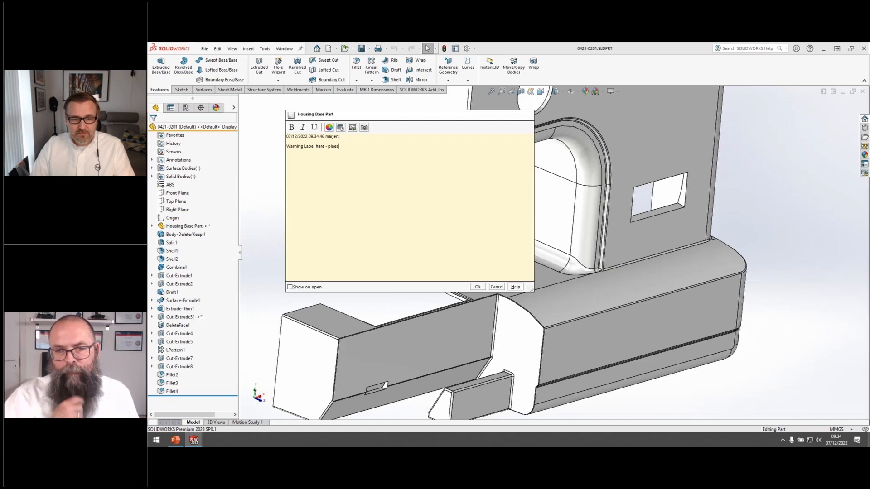
text(s)
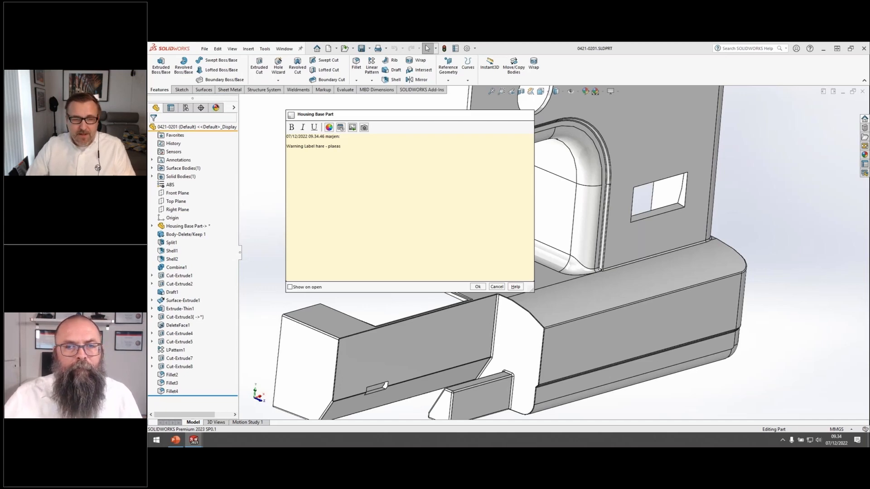
Insert a screenshot of the model and the image caution.png into the Housing Base Part comment
click(367, 128)
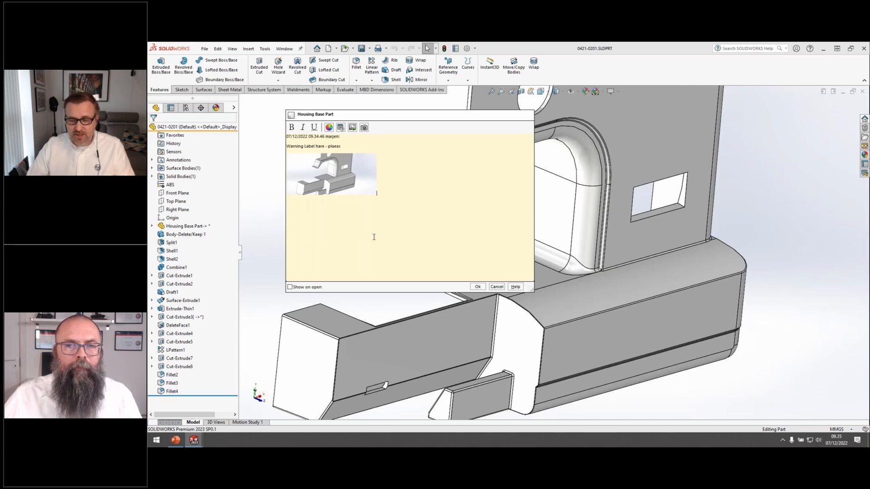
click(353, 127)
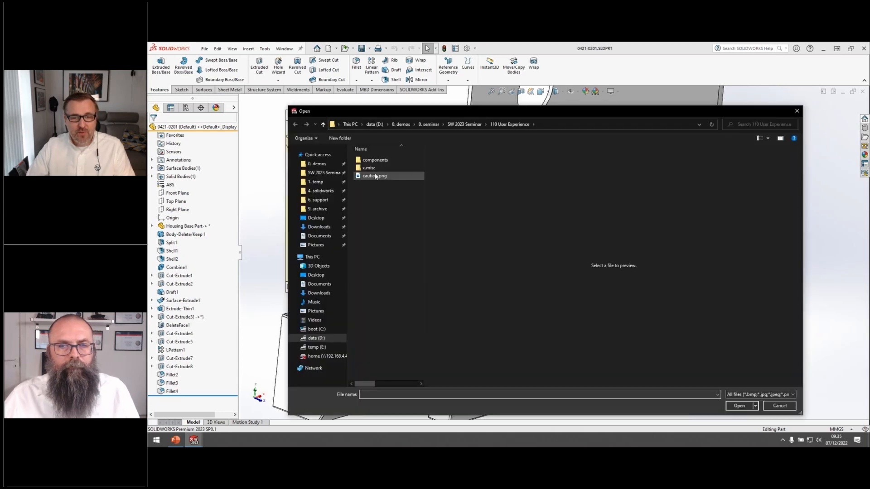
click(374, 176)
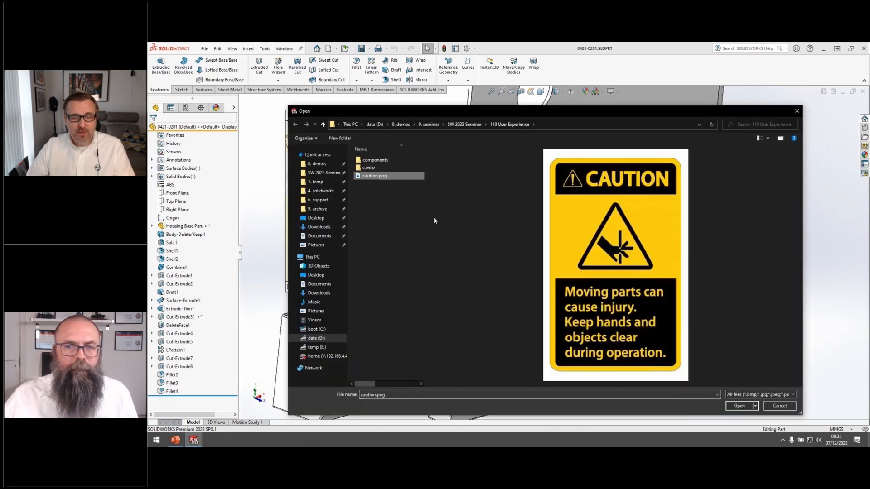
click(737, 406)
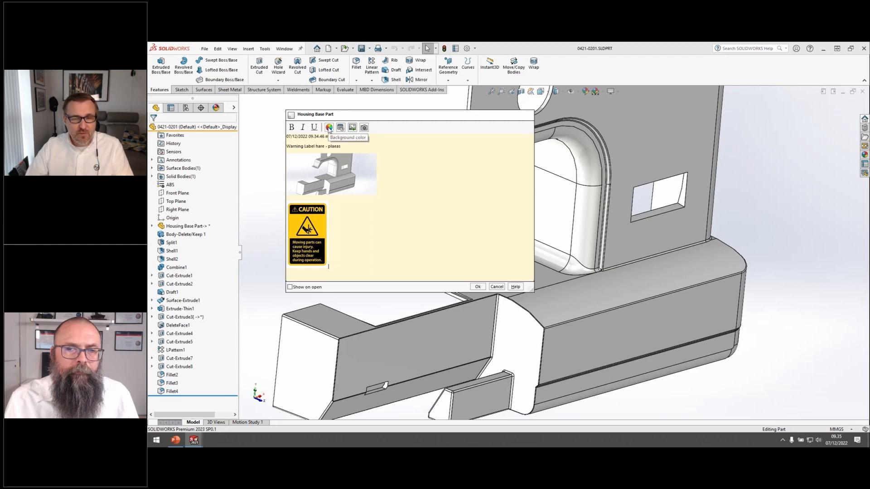
Try the available comment background colors and set the comment to the red High Priority color
click(328, 128)
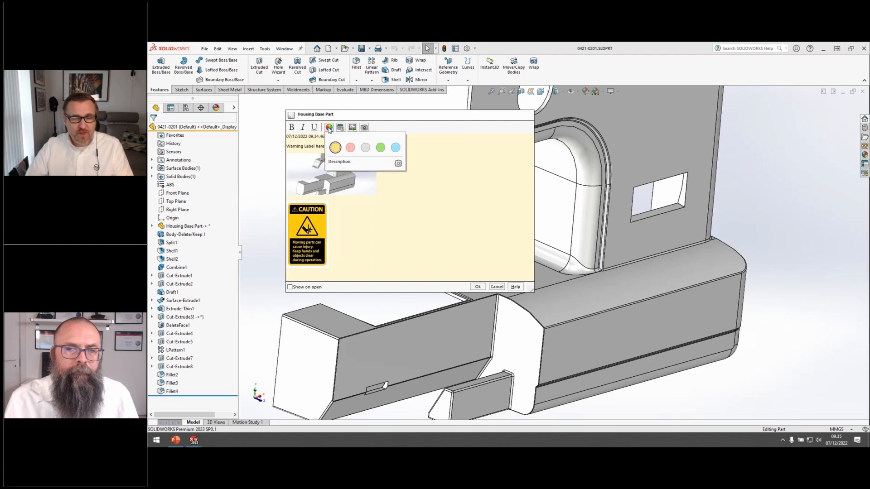
click(350, 147)
click(366, 148)
click(380, 148)
click(396, 148)
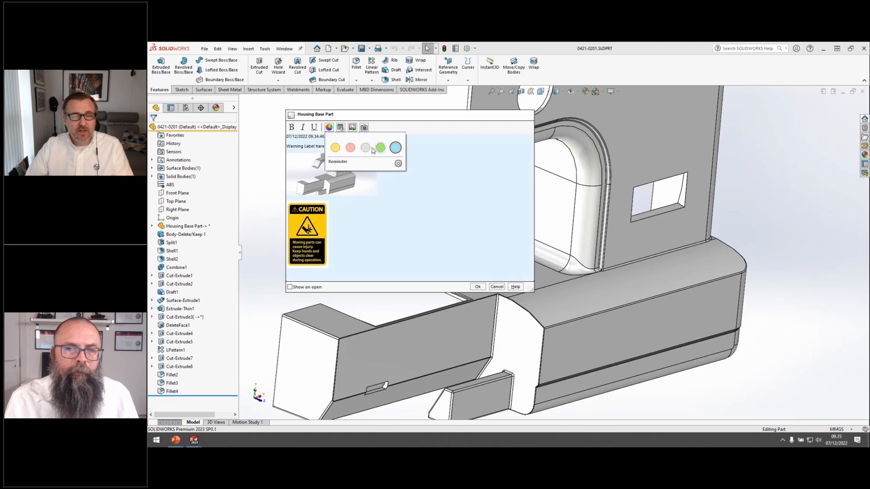
click(351, 147)
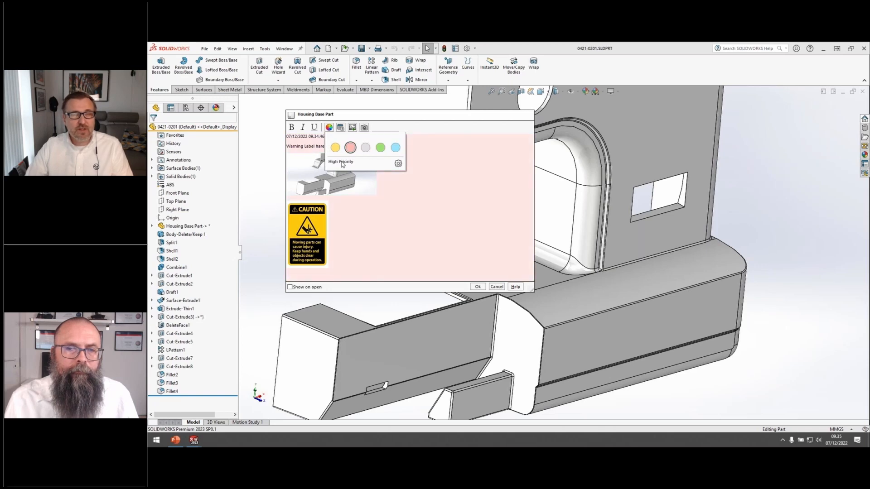
Try to rename the High Priority comment background color to "Warning" in the document's Model Display properties
click(398, 164)
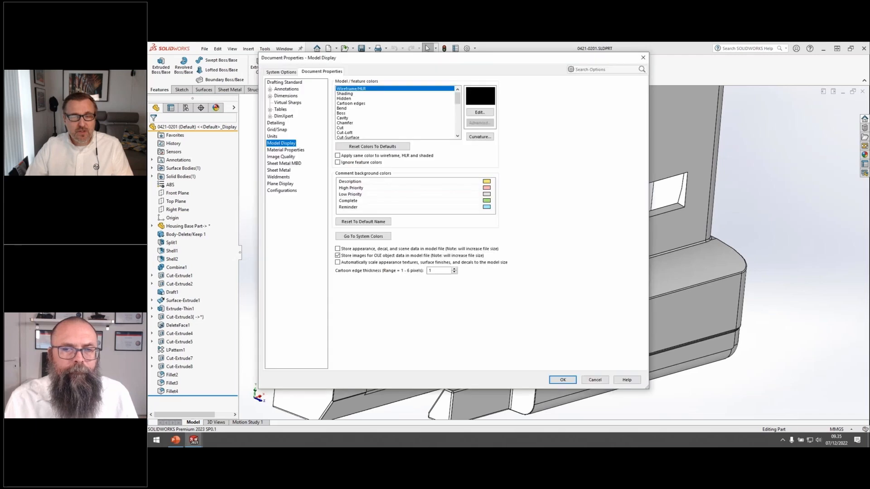
double_click(371, 188)
text(Warning)
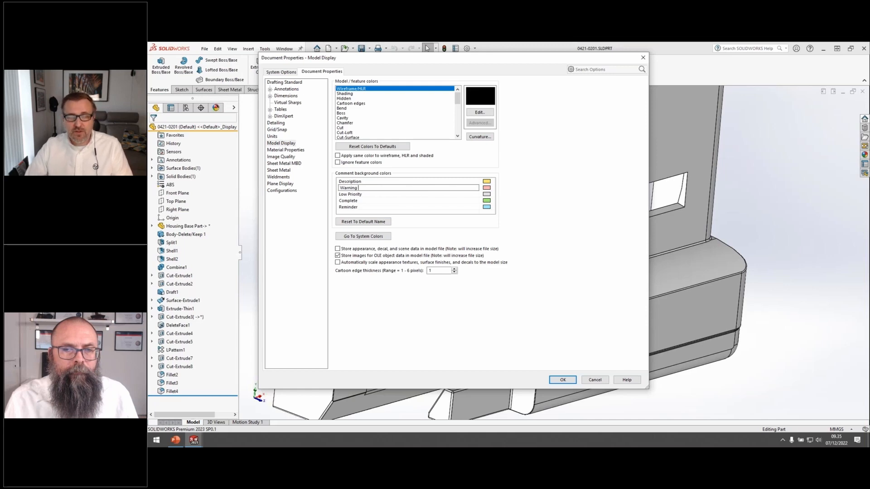
click(596, 379)
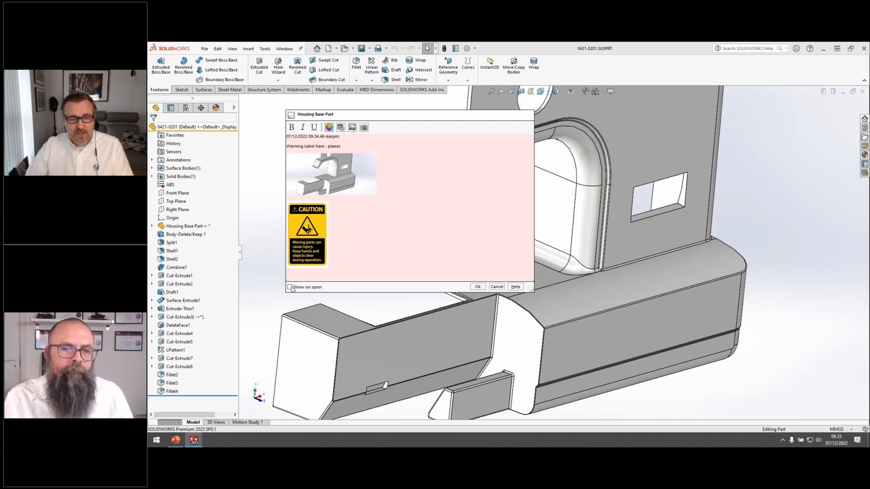
Set the comment to show on open, accept it and save the part
click(290, 287)
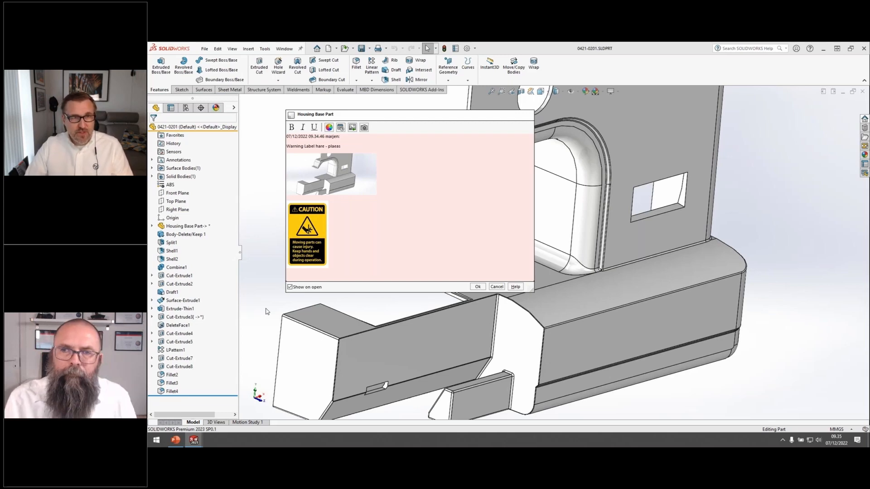
click(478, 287)
key(ctrl+s)
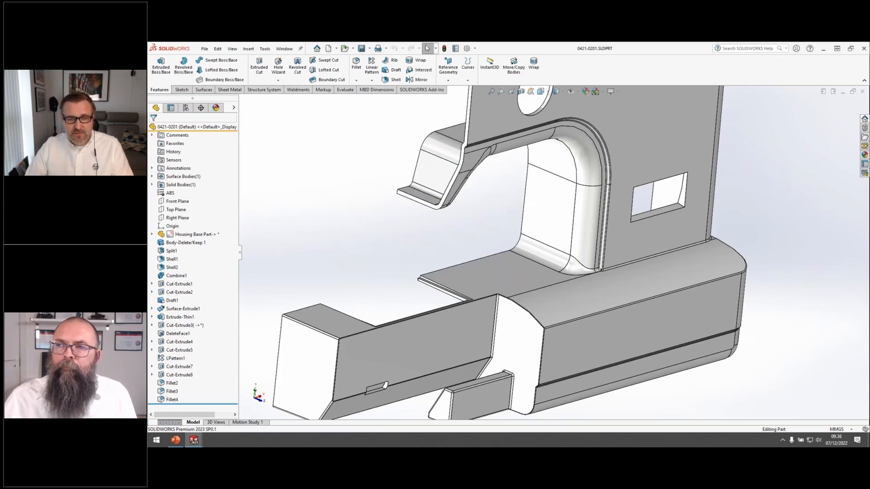
Close all documents, reopen part 0421-0201 from the recent documents and dismiss its comments window without changes
click(284, 48)
click(295, 128)
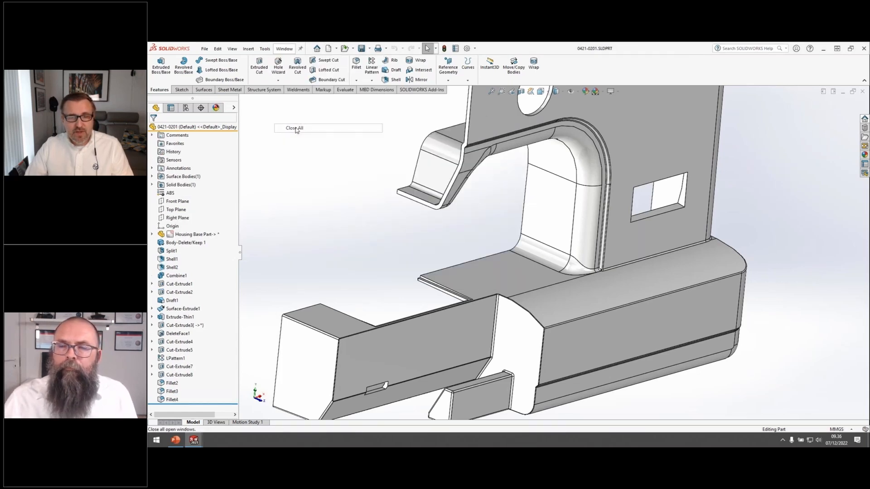
click(557, 288)
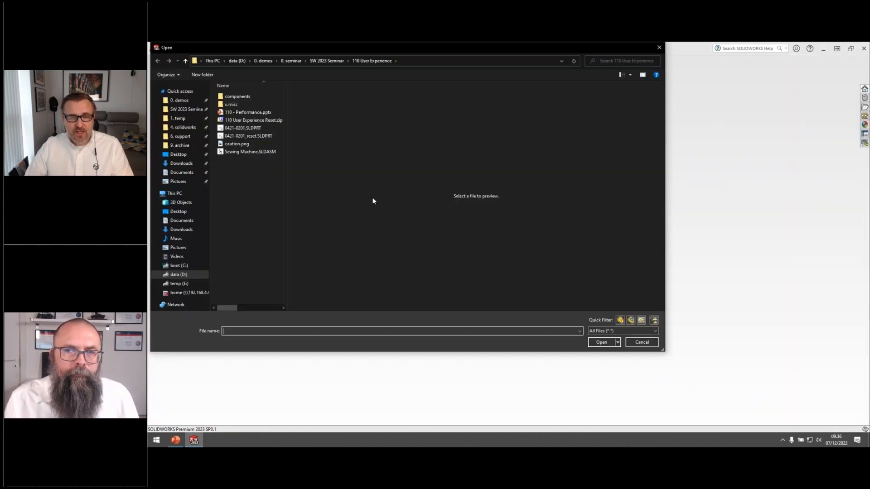
key(Escape)
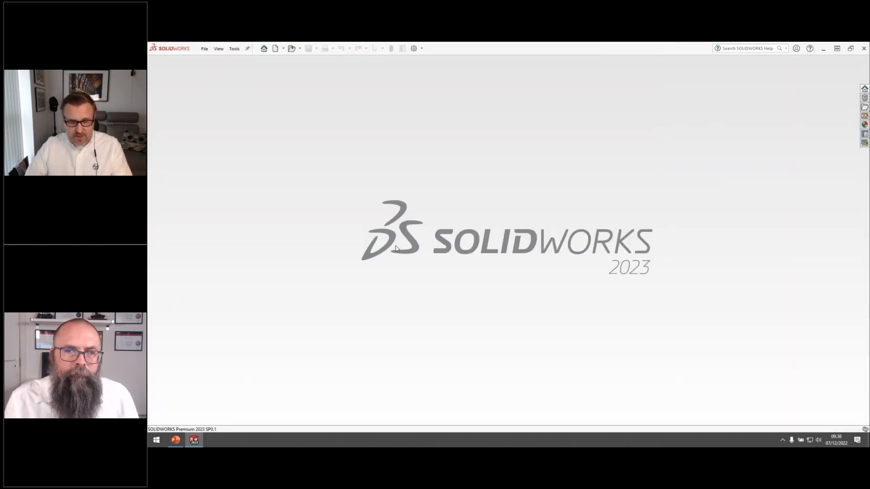
key(r)
click(437, 221)
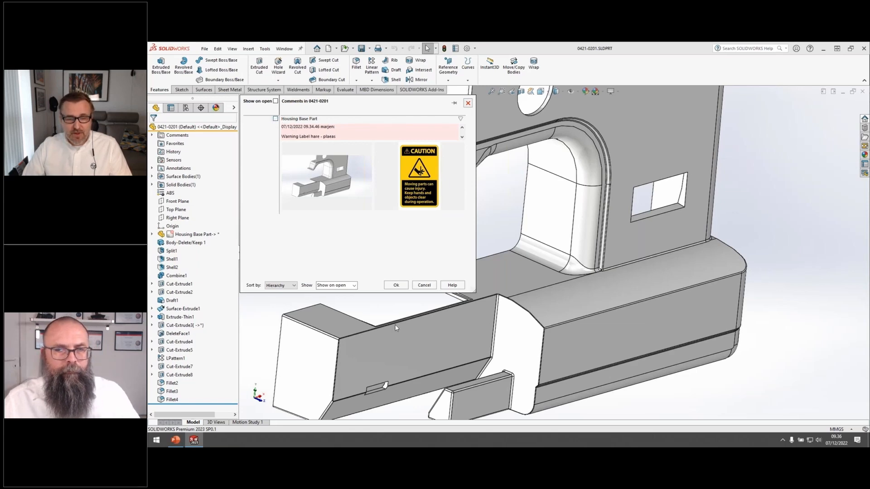
click(424, 286)
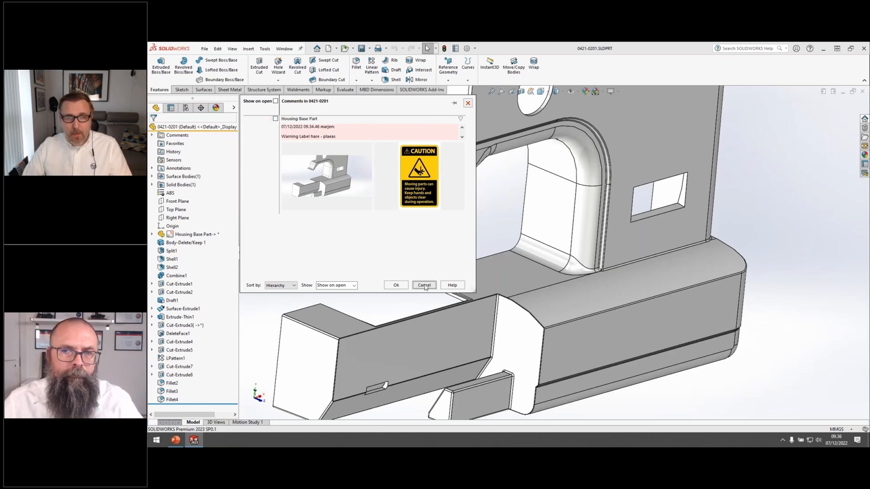
Display the Blocks, Explode Sketch and Layout Tools toolbars
right_click(595, 71)
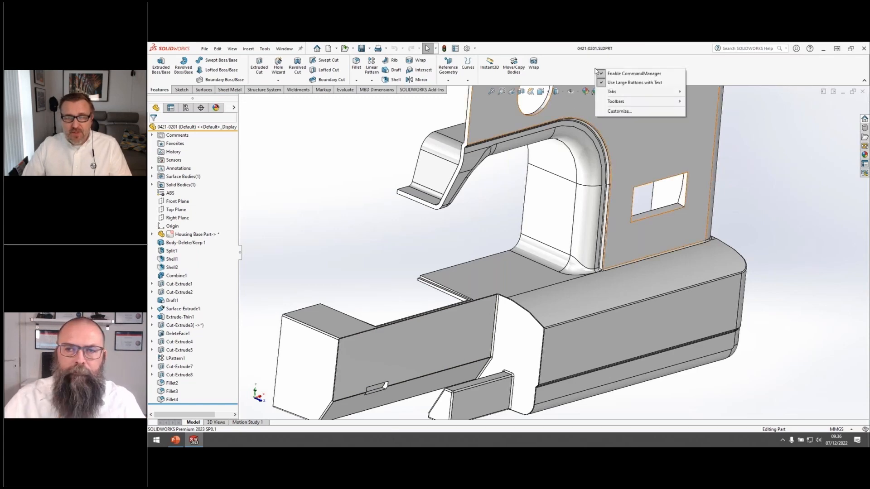
mouse_move(637, 103)
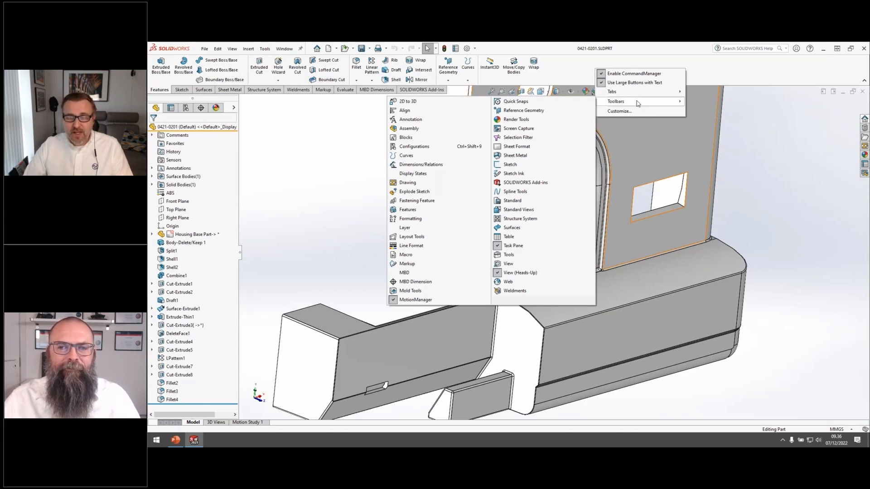
click(410, 139)
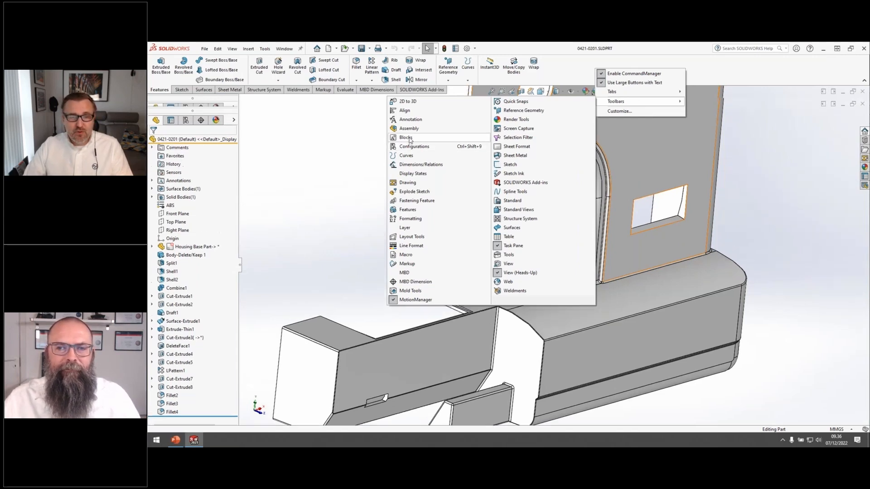
click(410, 237)
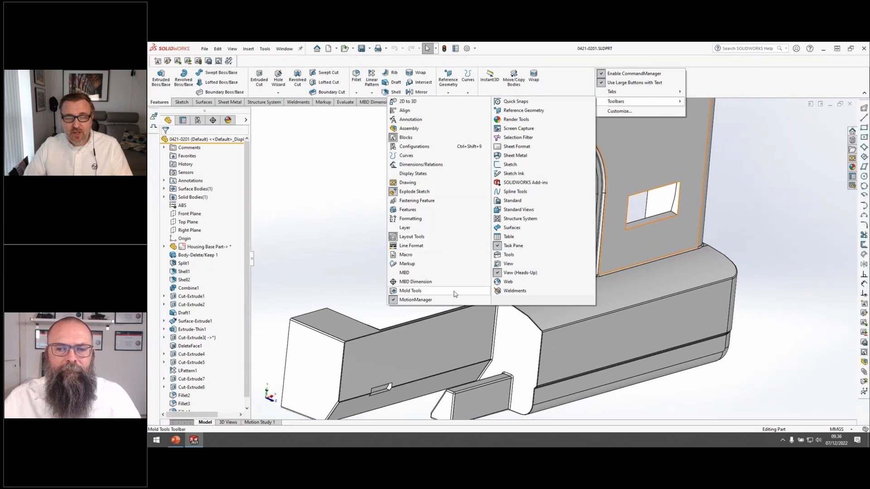
click(325, 176)
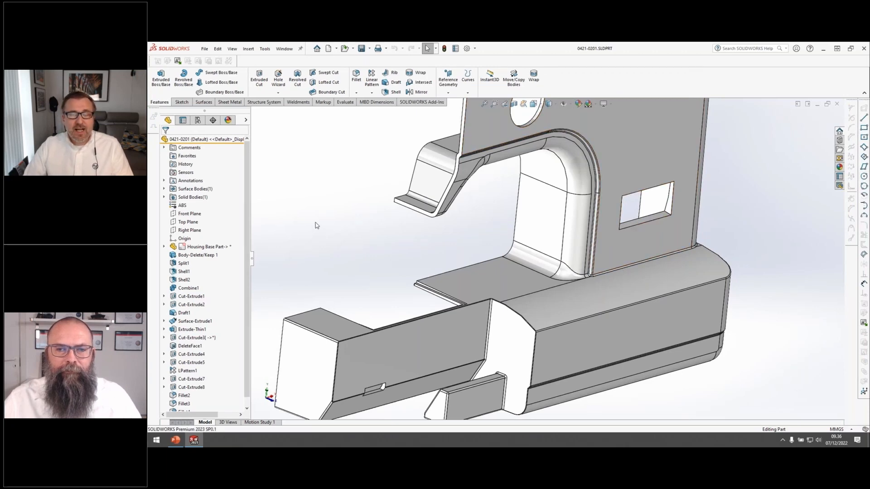
Reset only the toolbars to their factory defaults in the interface customization settings
right_click(573, 76)
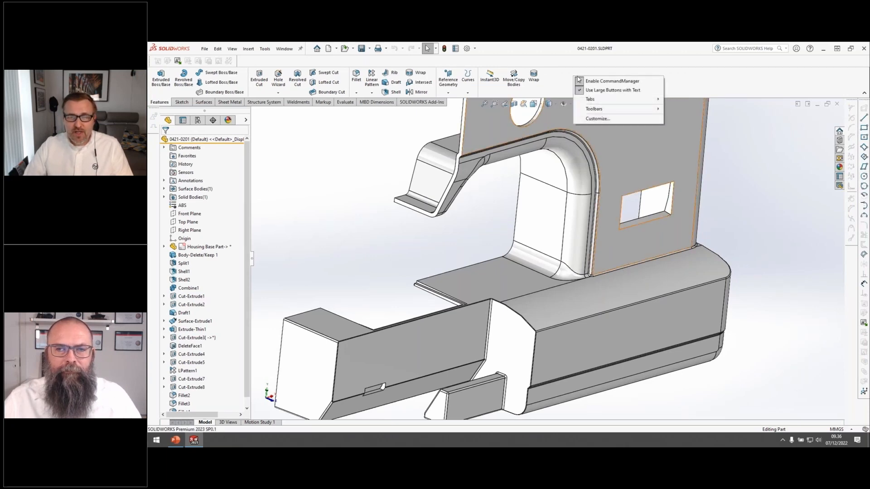
click(608, 120)
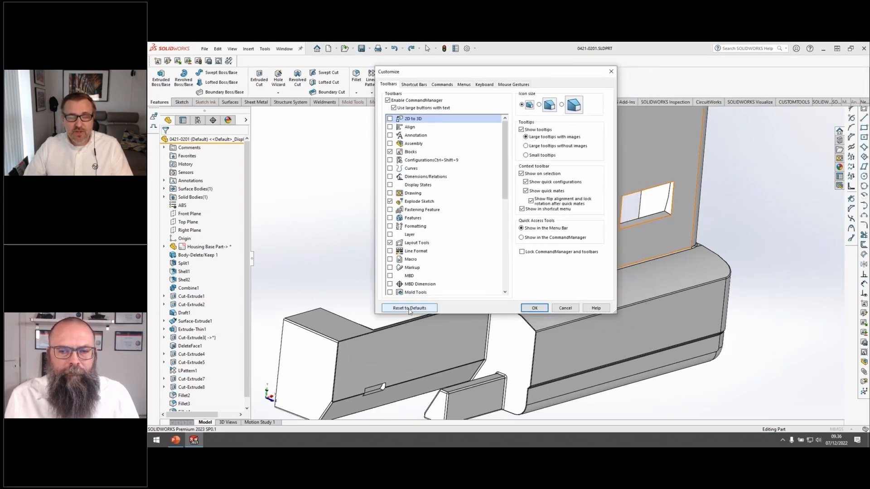
click(409, 309)
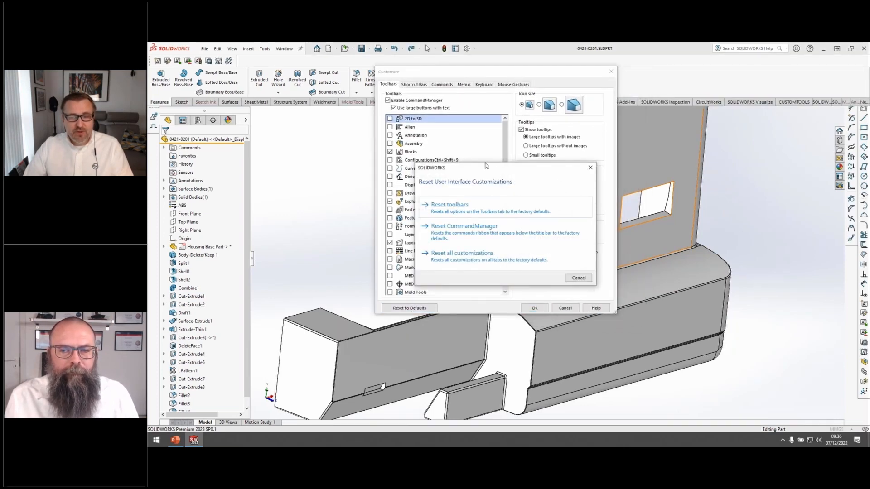
drag(486, 166, 442, 142)
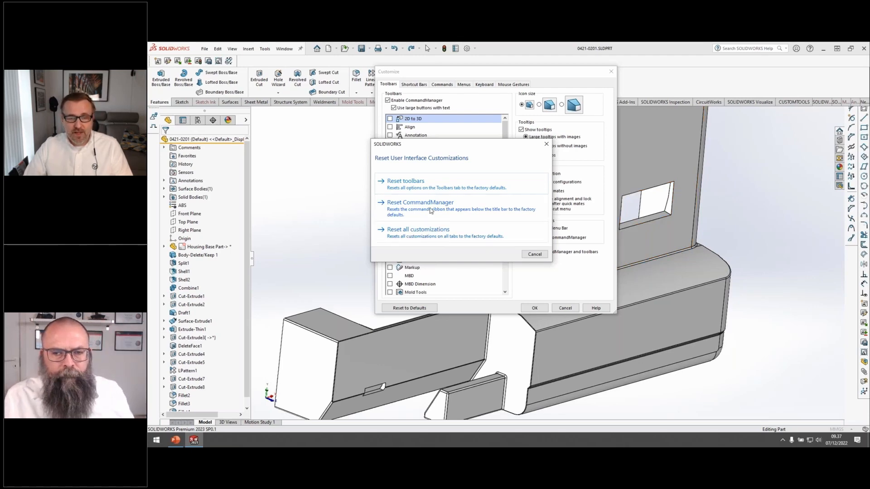
click(429, 183)
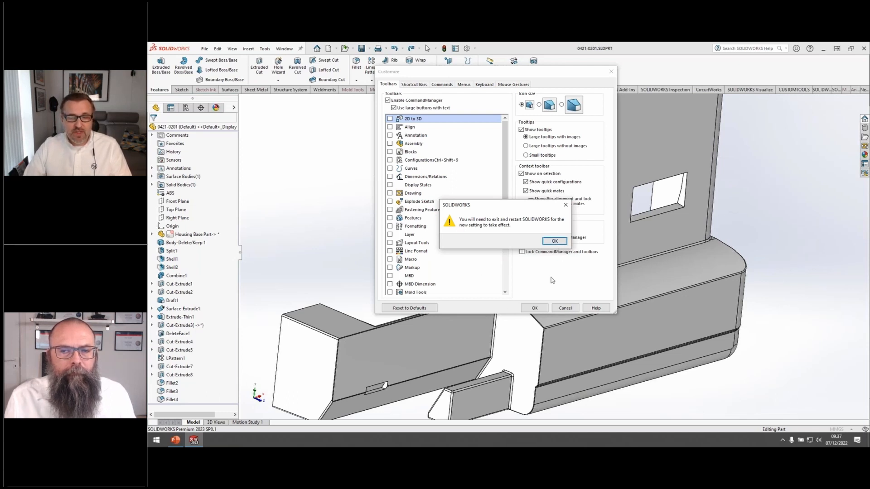
click(556, 241)
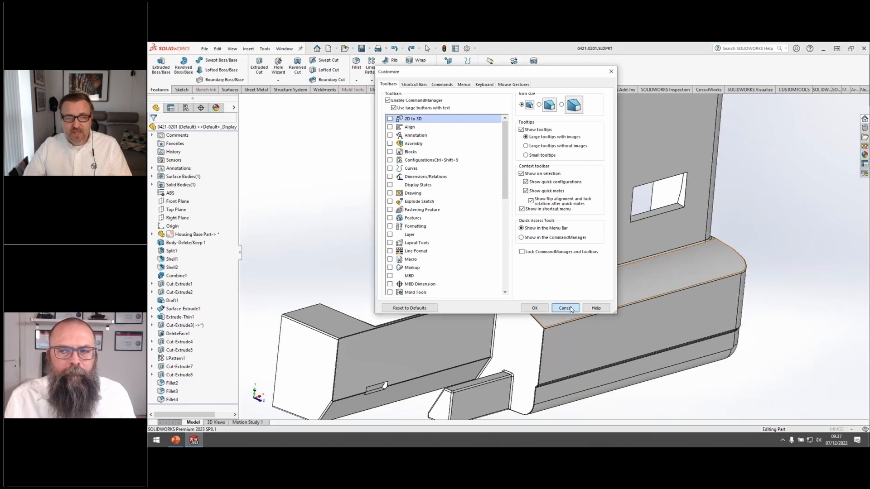
click(565, 308)
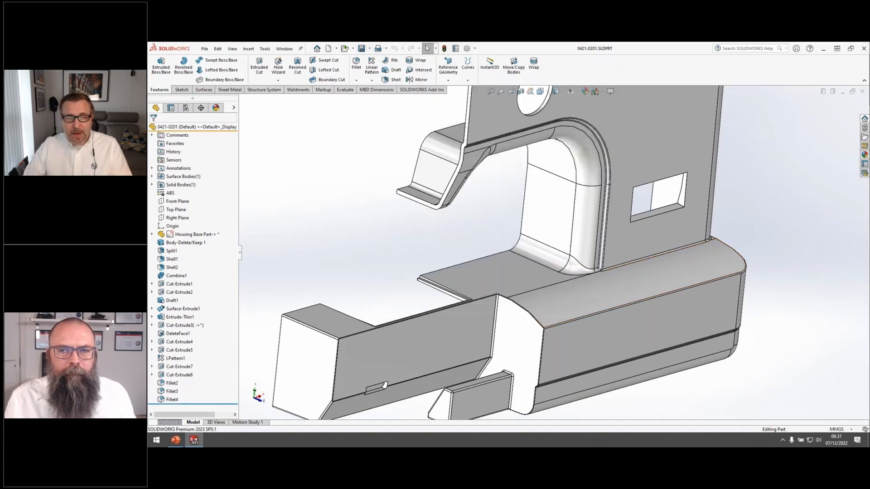
Review the Performance system options, including Enhanced graphics performance, and leave them without making changes
click(468, 49)
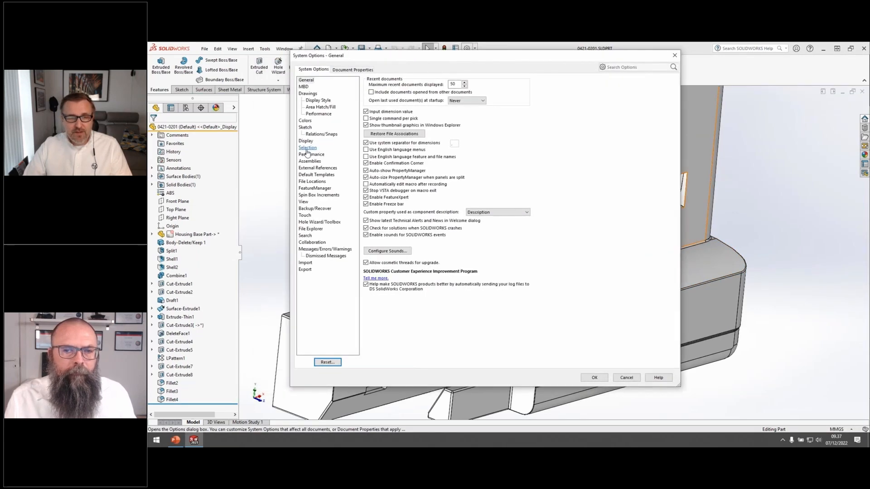
click(309, 155)
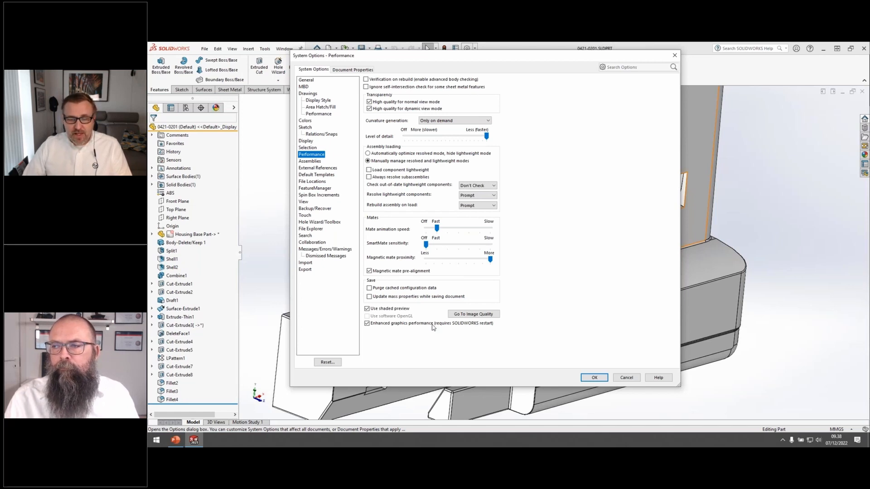
click(623, 381)
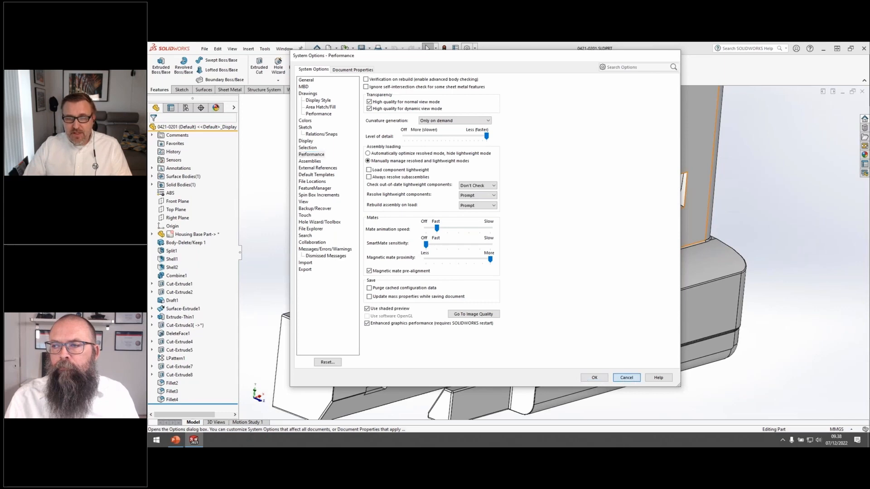
drag(631, 48, 680, 43)
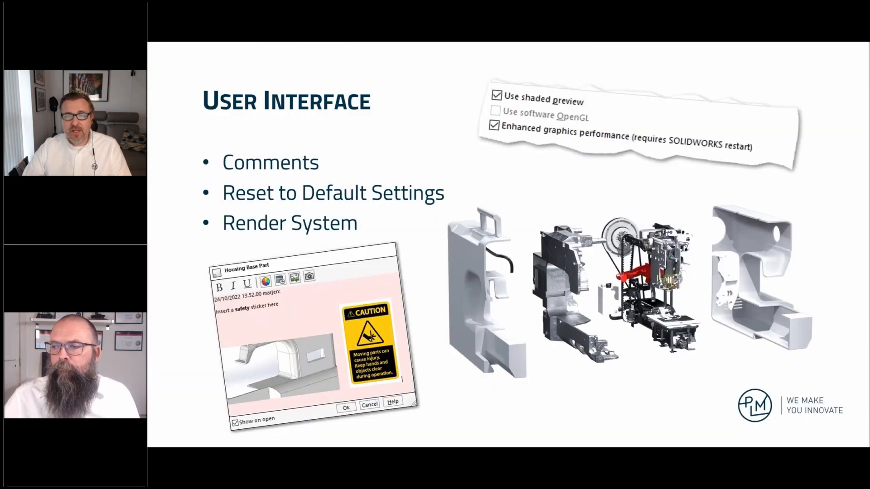
click(501, 195)
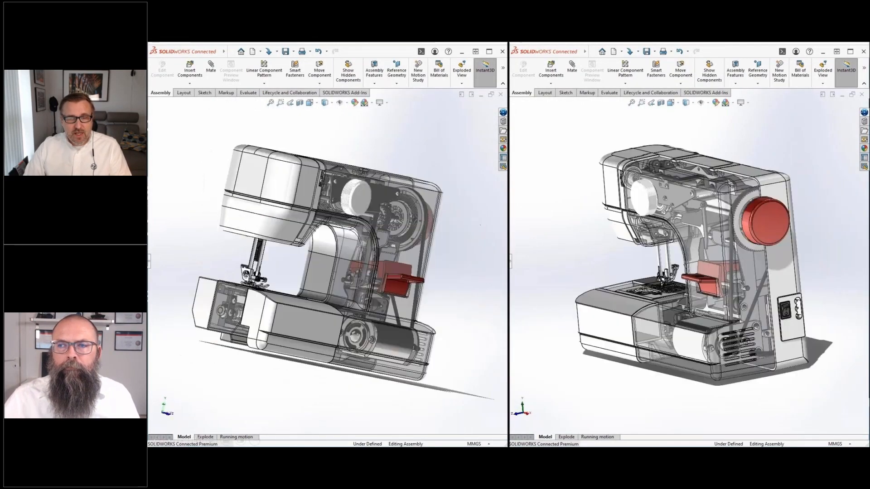
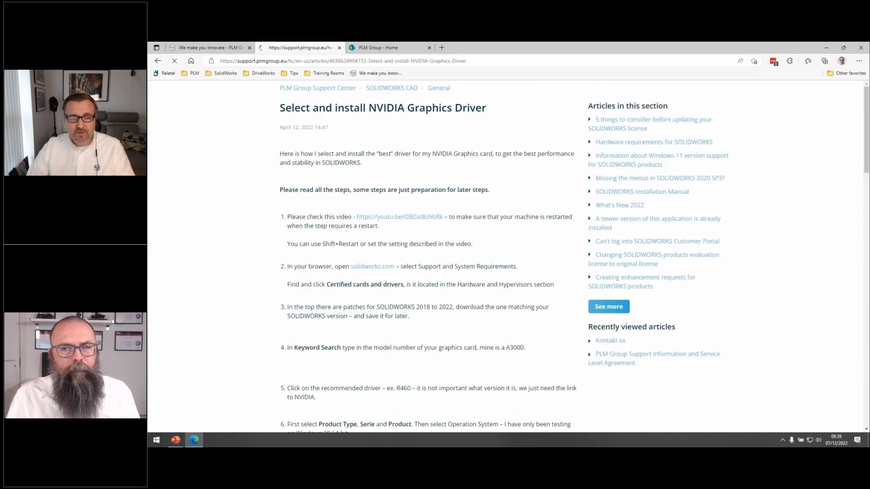
Read the Select and install NVIDIA Graphics Driver article, covering driver installation, Enhanced graphics performance, graphics notifications and the NVIDIA Control Panel, then return to SOLIDWORKS
scroll(455, 235, down, 2)
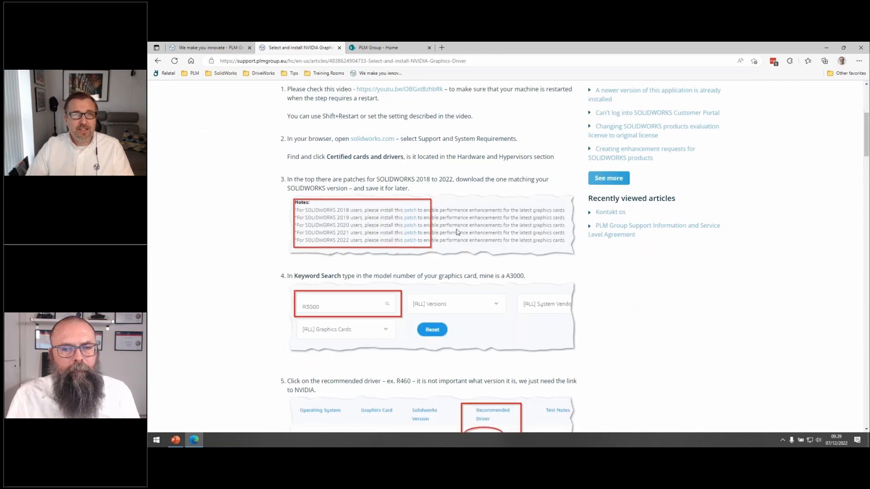
scroll(455, 238, down, 5)
scroll(473, 250, down, 11)
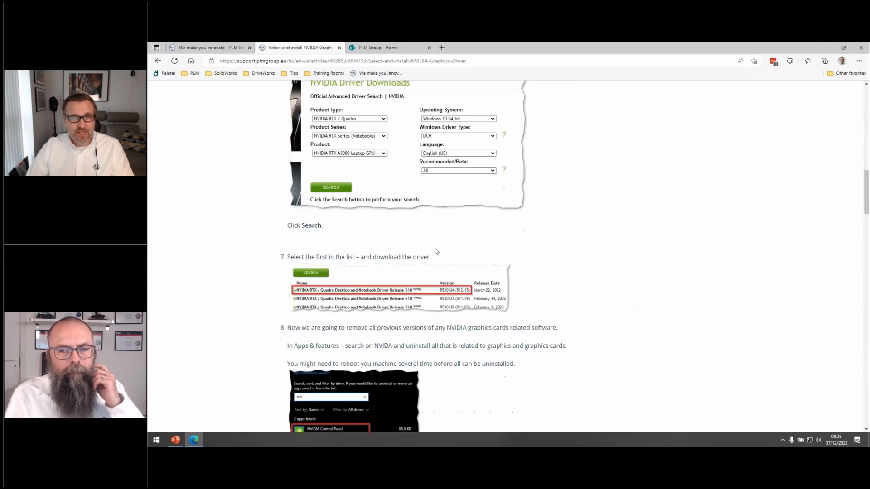
scroll(472, 249, down, 9)
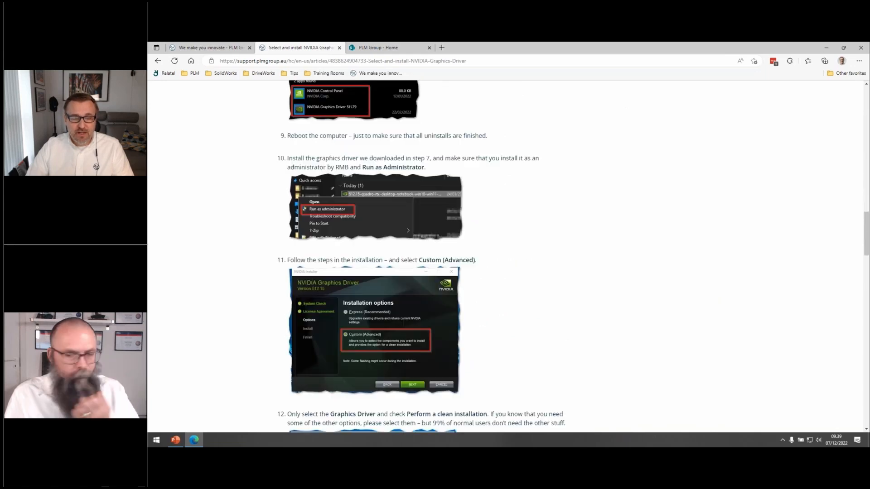
scroll(424, 257, down, 12)
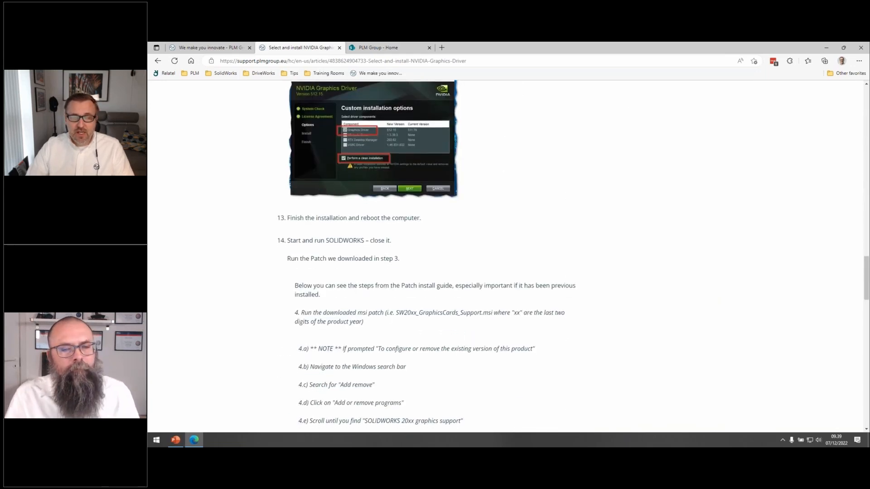
scroll(437, 251, down, 2)
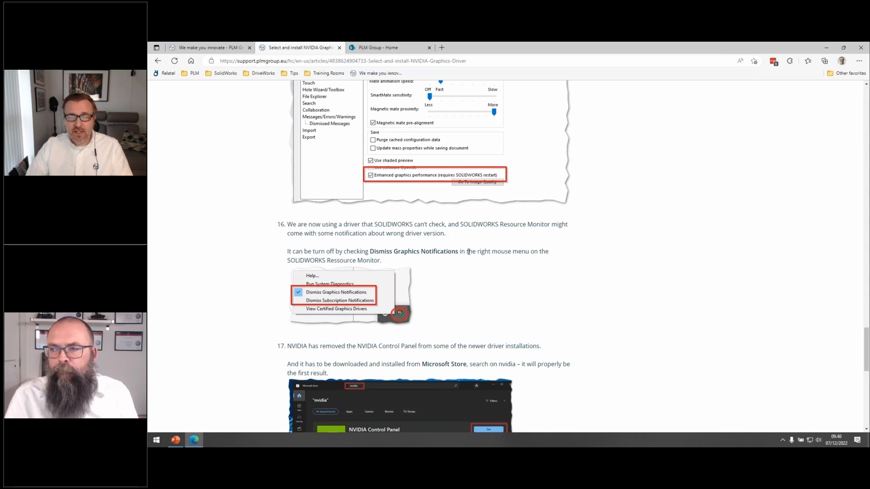
scroll(468, 252, down, 3)
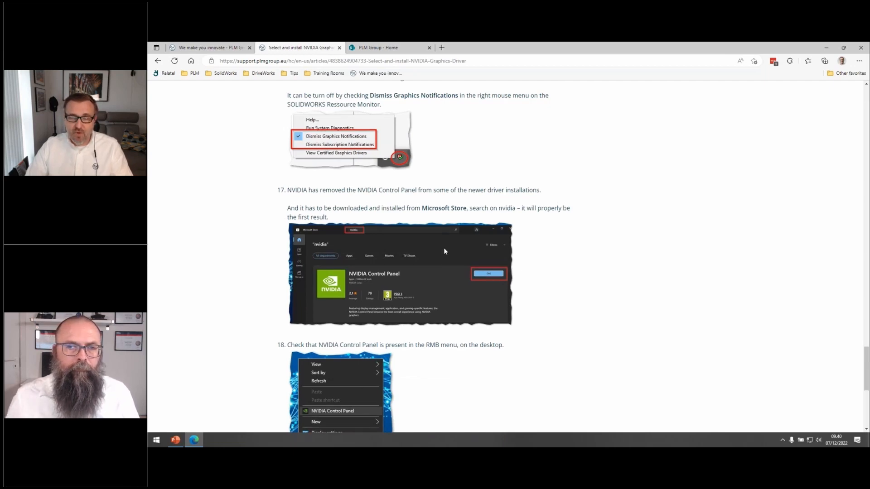
scroll(444, 251, up, 4)
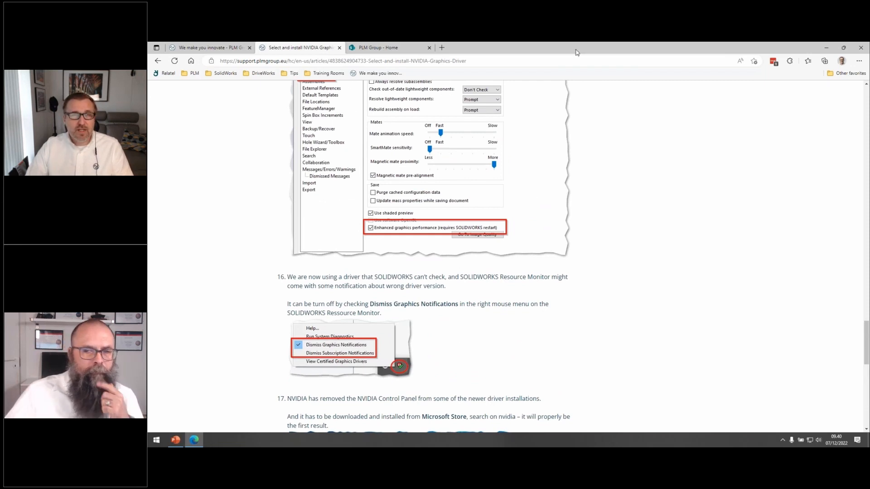
drag(576, 52, 537, 62)
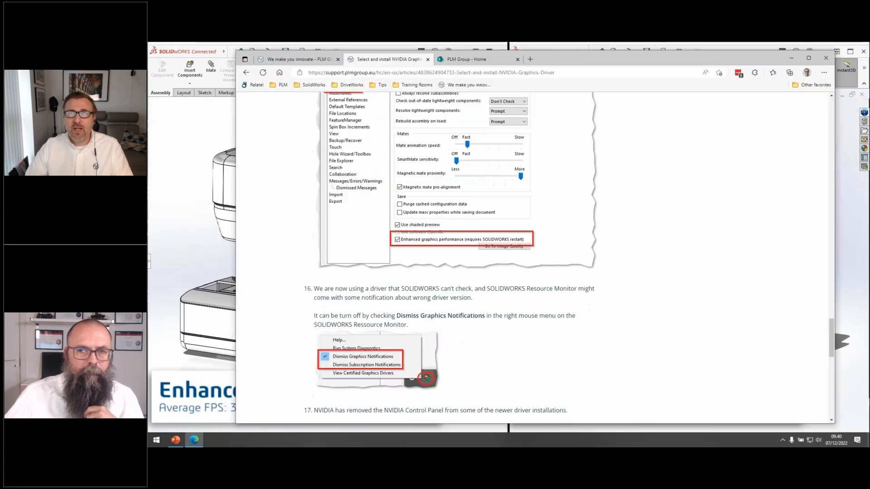
key(alt+Tab)
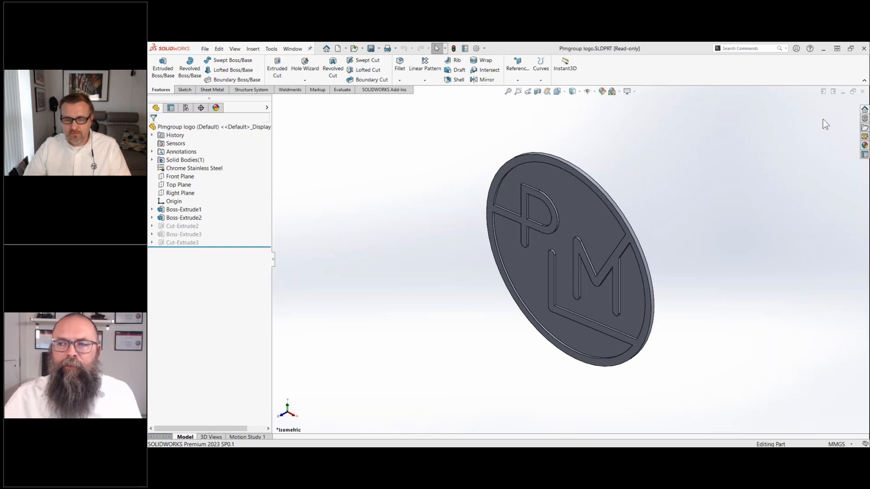
Customize the task pane tabs to hide Design Library, switching File Explorer off and back on
click(864, 109)
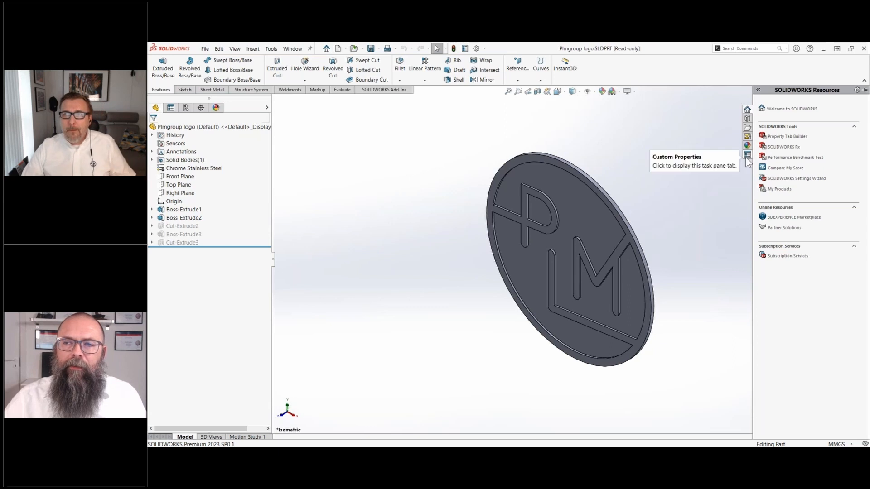
click(857, 90)
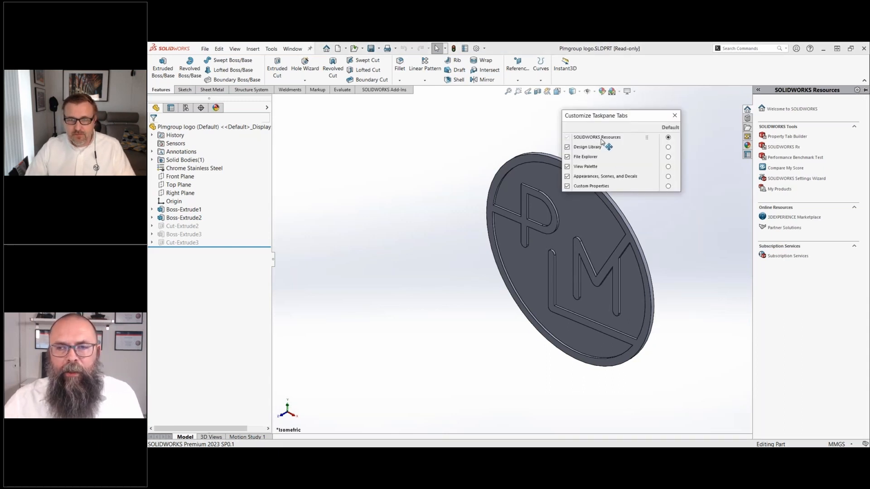
click(567, 147)
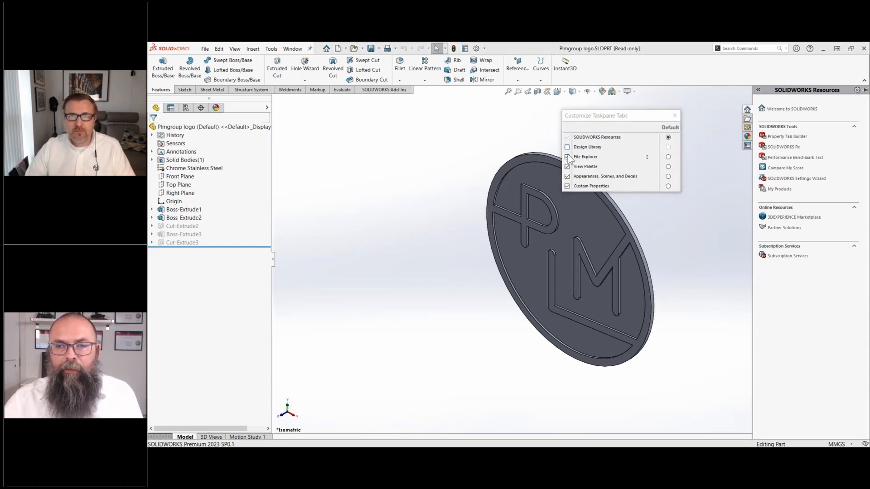
click(568, 156)
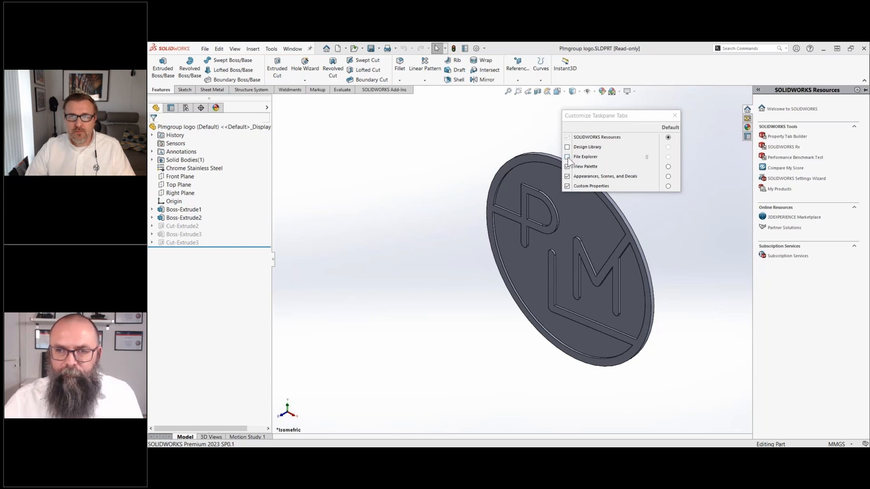
click(568, 156)
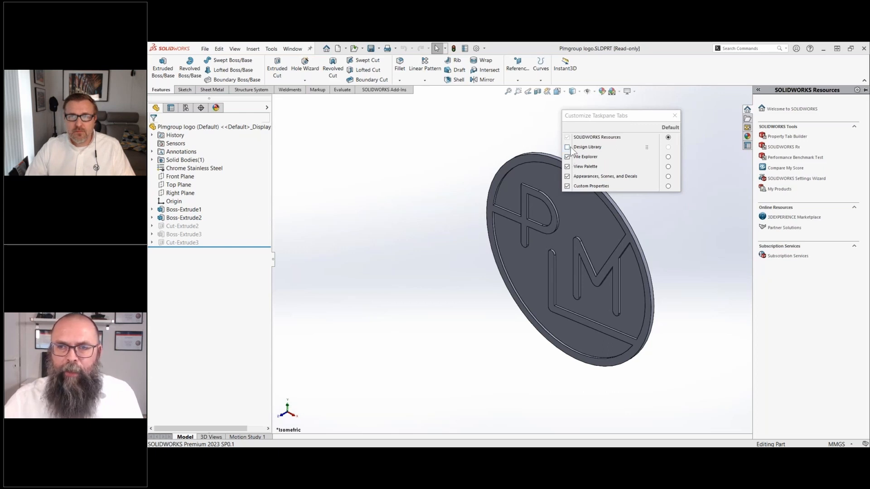
Reorder the task pane tabs with File Explorer first and SOLIDWORKS Resources below View Palette, and make File Explorer the default
drag(594, 138, 596, 169)
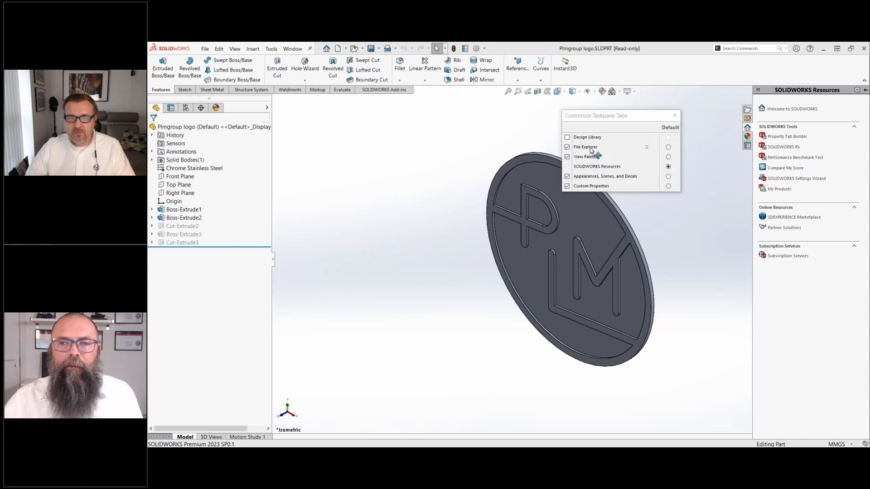
drag(590, 150, 587, 136)
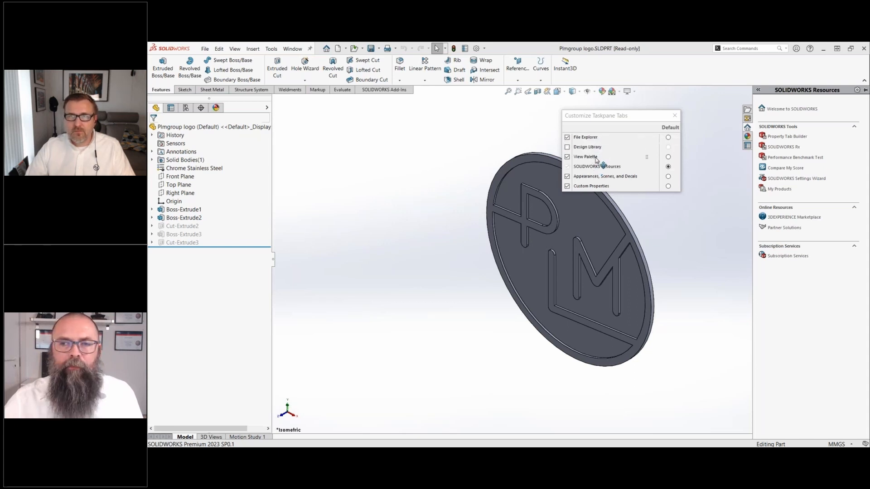
click(669, 137)
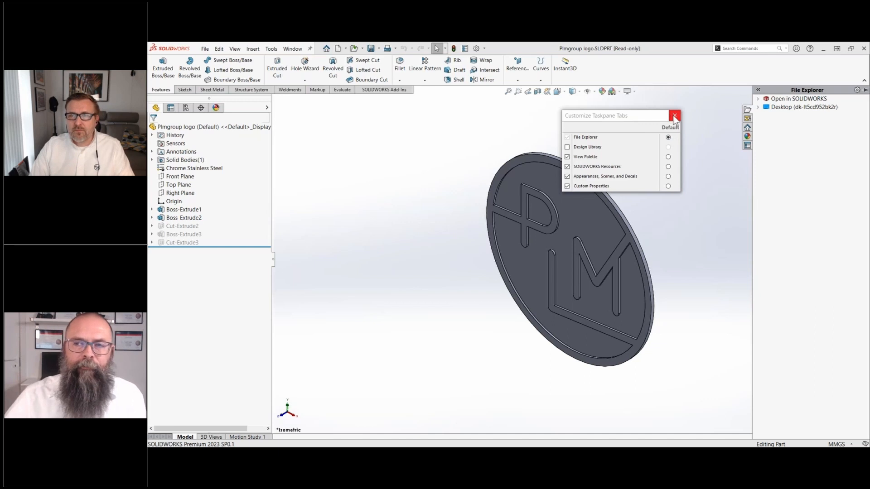
click(674, 117)
Expand the Open in SOLIDWORKS list in File Explorer and examine the open Plmgroup logo files
click(758, 98)
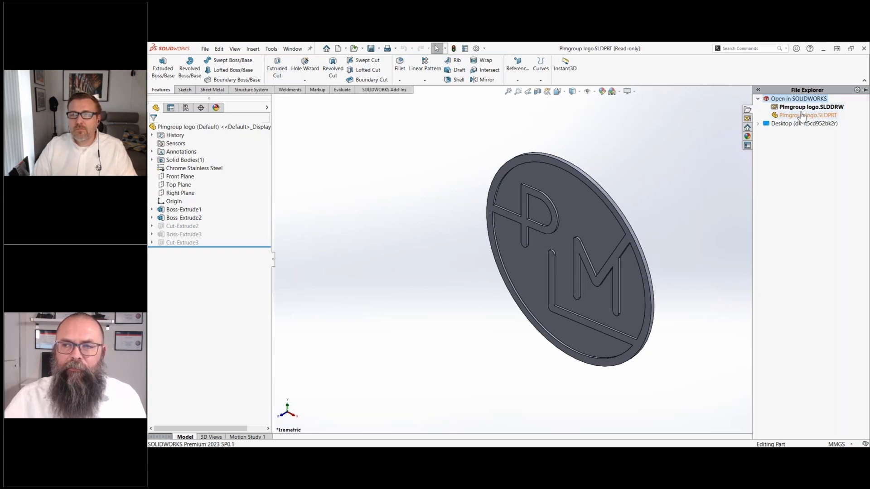
mouse_move(801, 112)
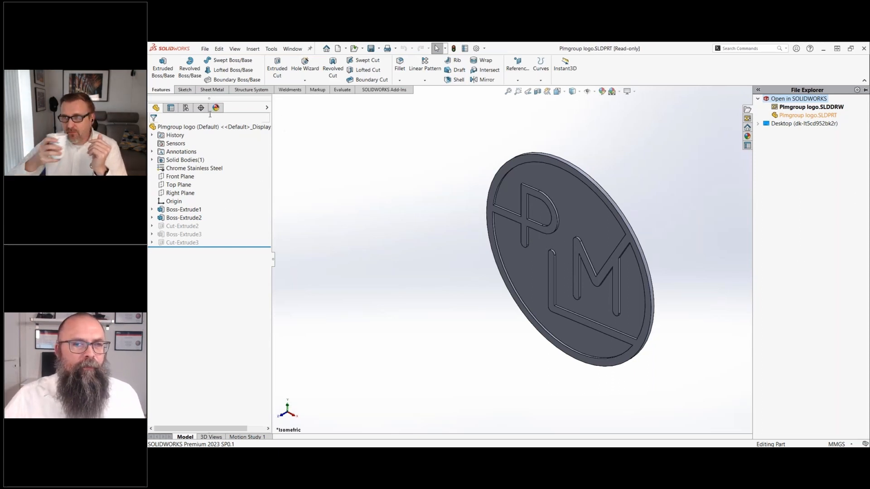
Recolor Boss-Extrude1 to RGB 0, 50, 74 by sampling the dark blue area of the plmgroup.dk page placed beside the model window
click(202, 209)
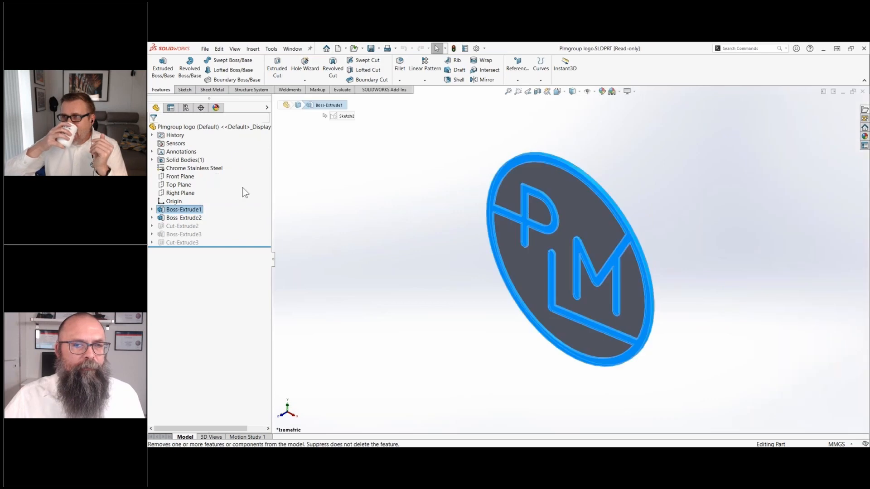
mouse_move(274, 262)
mouse_down()
mouse_move(334, 266)
mouse_move(290, 260)
mouse_up()
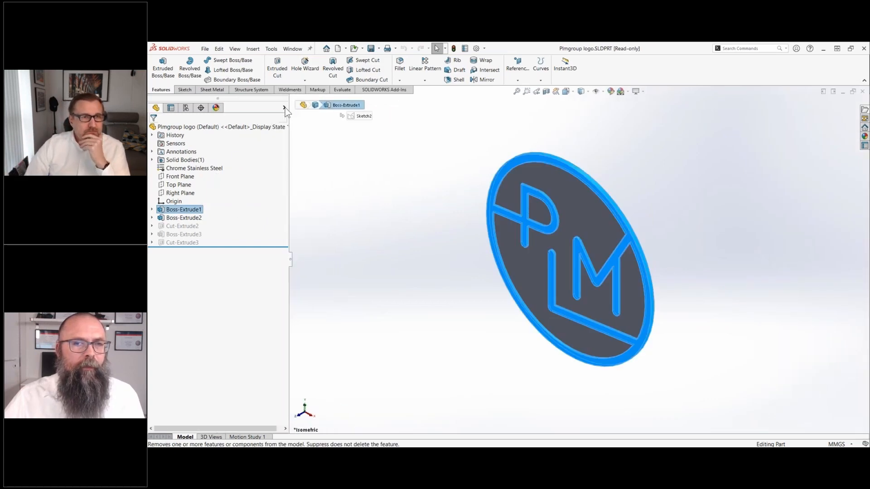
click(285, 108)
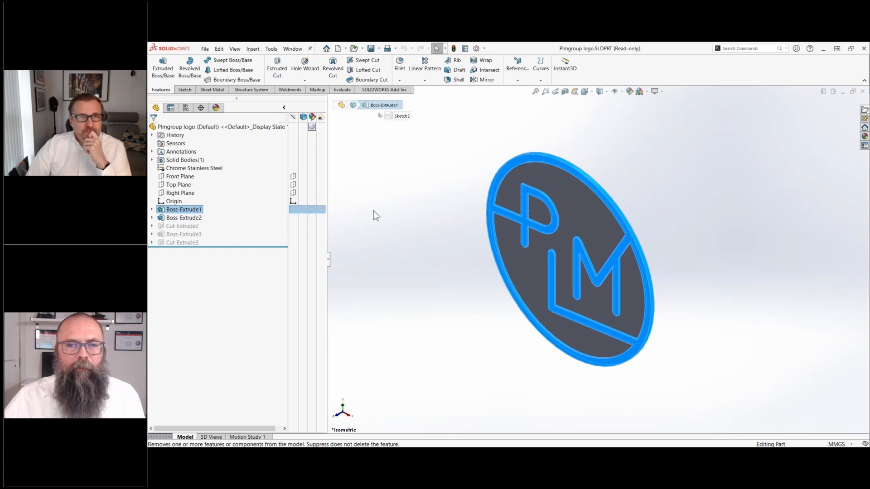
click(311, 210)
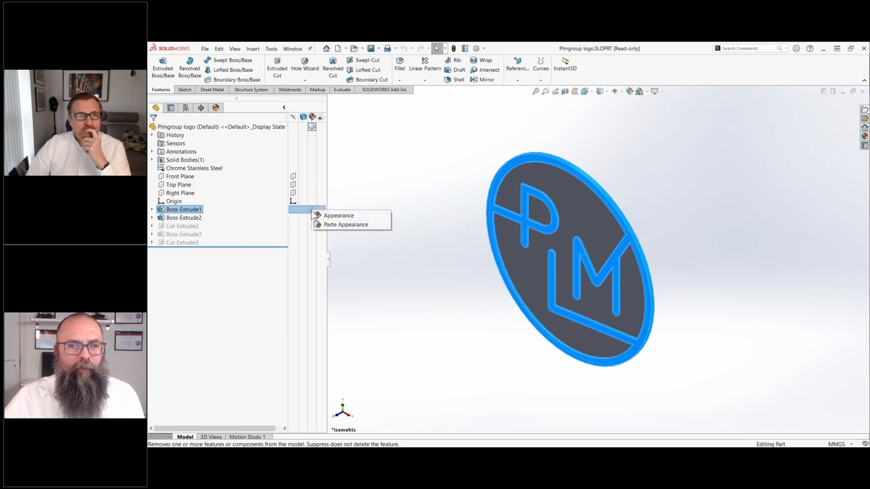
click(339, 216)
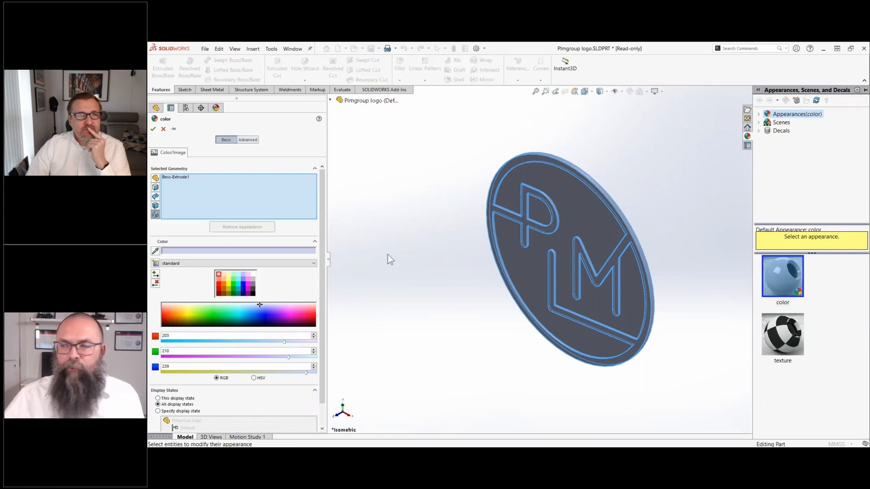
click(851, 49)
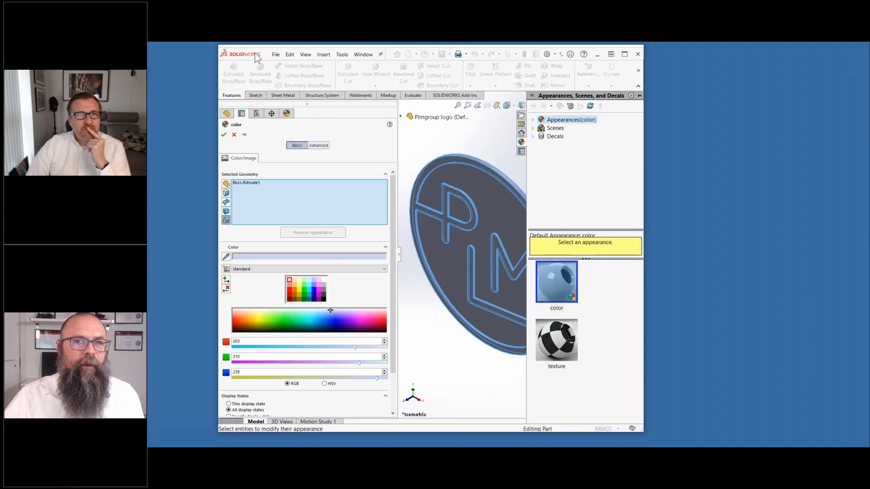
drag(255, 49, 219, 56)
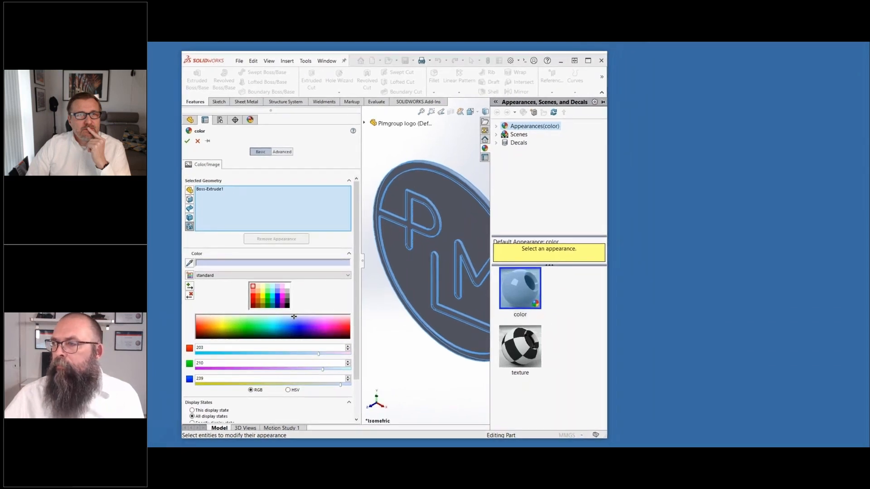
drag(869, 125, 861, 99)
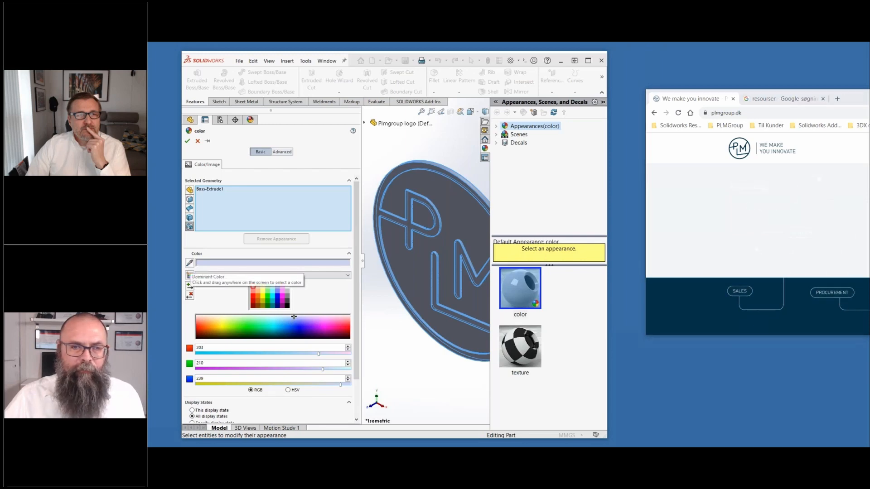
drag(190, 265, 700, 296)
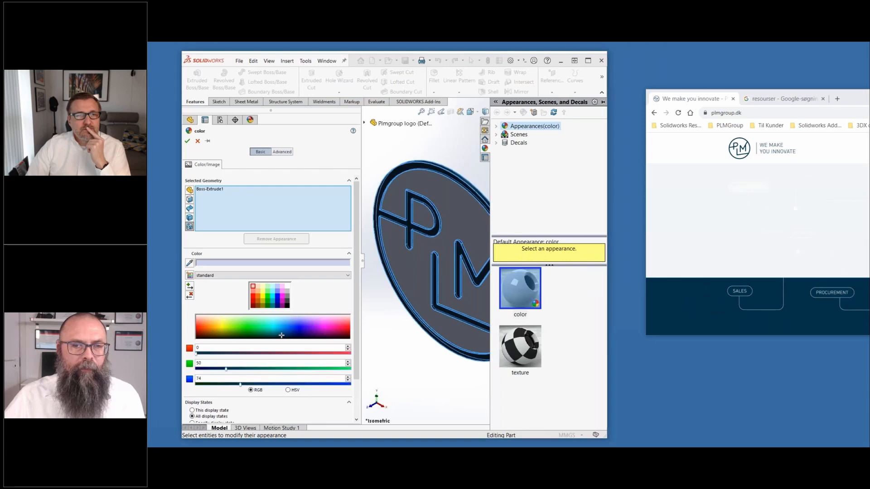
click(187, 142)
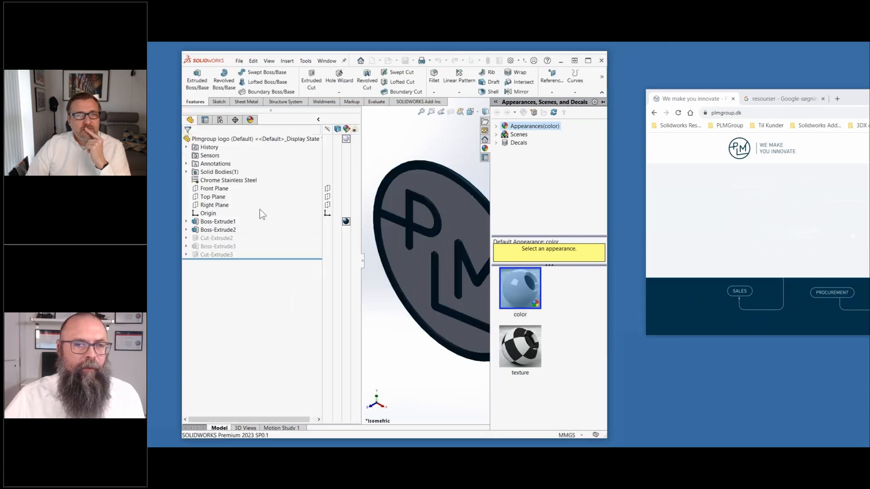
Recolor Boss-Extrude2 to RGB 58, 110, 165 by sampling the blue desktop background beside the model window
click(347, 230)
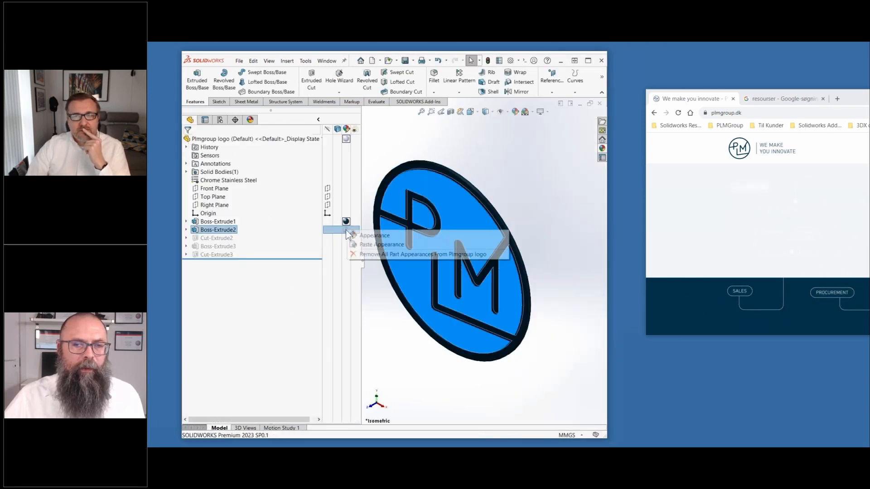
click(362, 235)
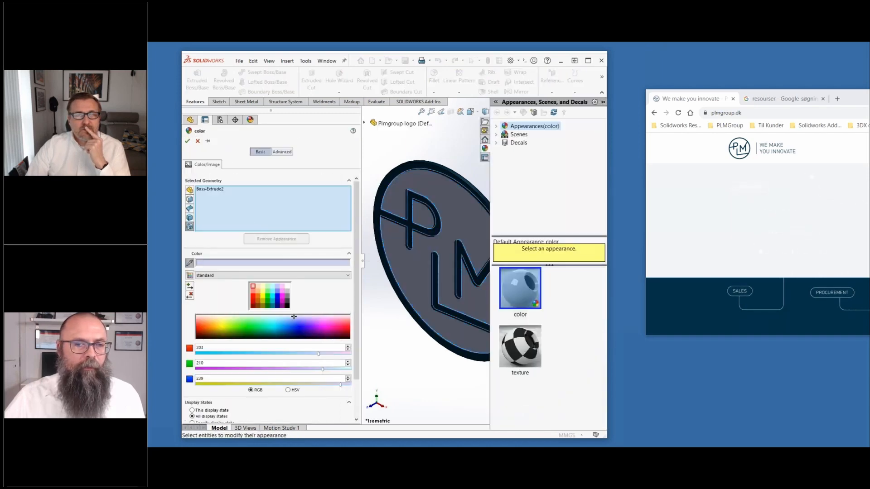
click(189, 263)
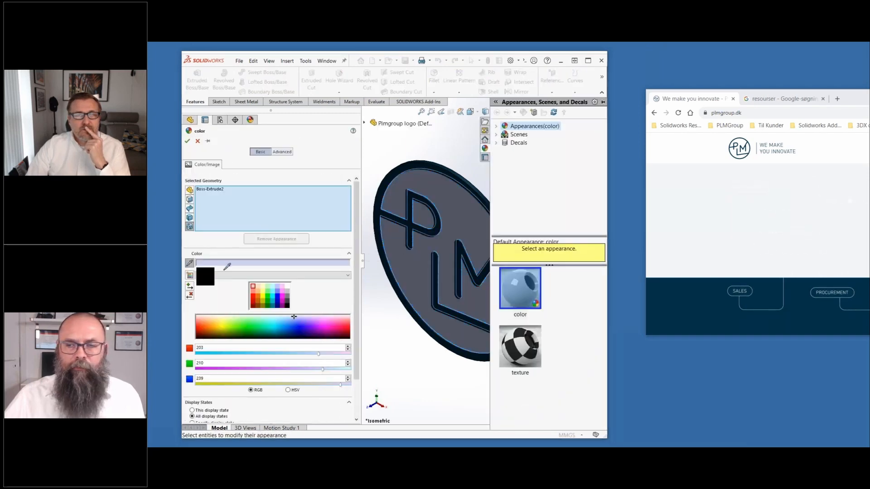
click(624, 249)
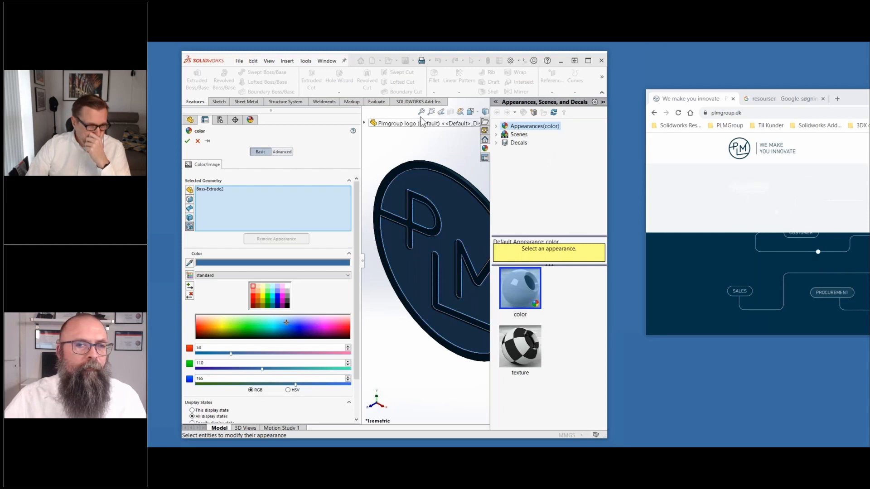
click(187, 141)
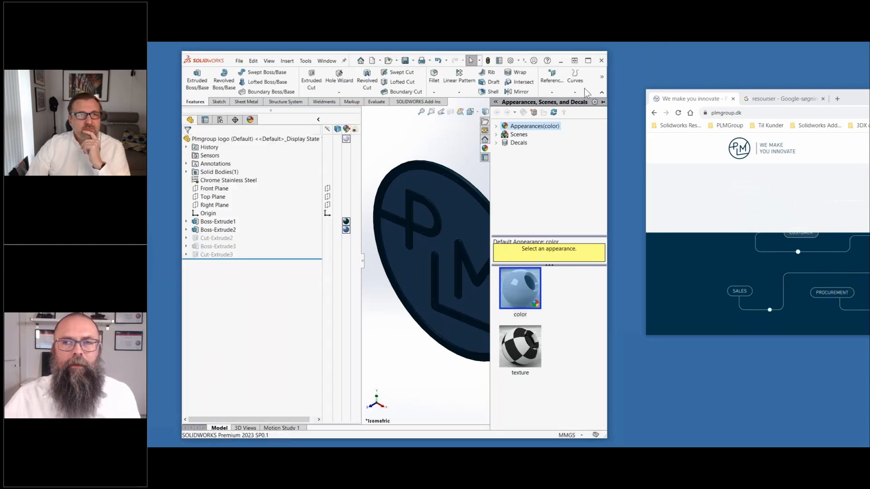
Maximize the model window and activate the Config 3 configuration of the Plmgroup logo part
click(588, 60)
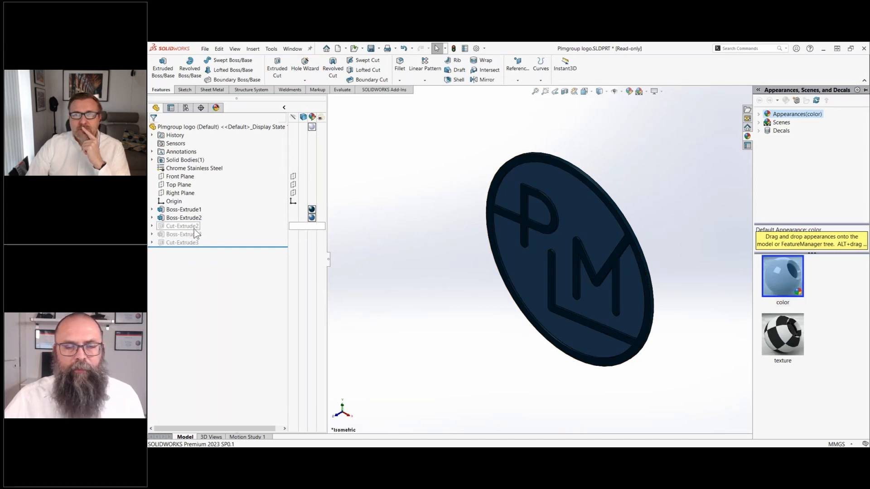
click(185, 108)
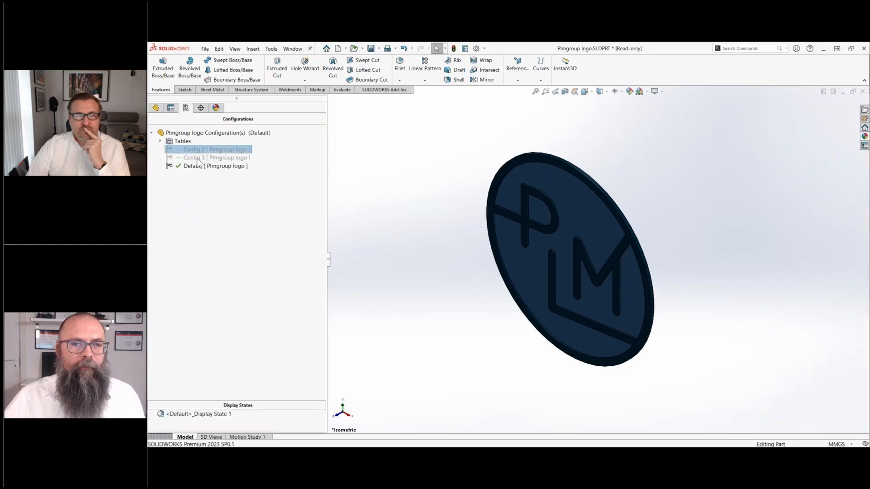
double_click(198, 158)
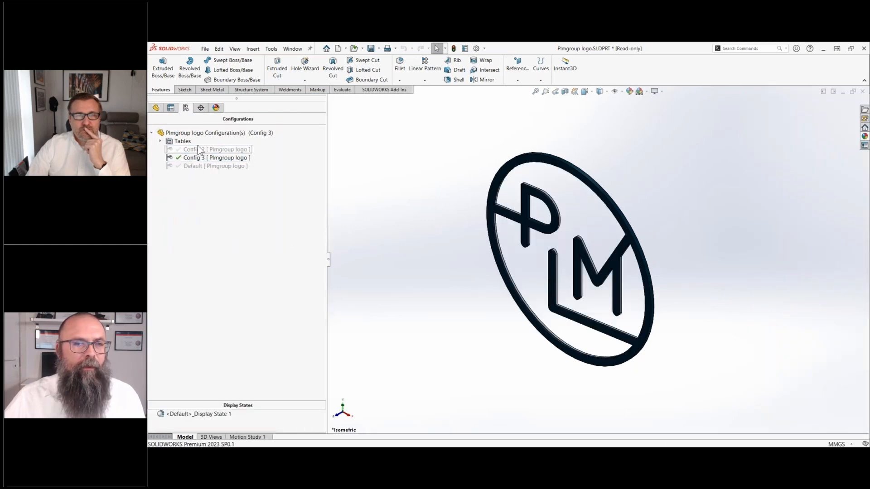
Purge the unused feature Boss-Extrude3, which is suppressed in all configurations, from the Plmgroup logo part
click(157, 108)
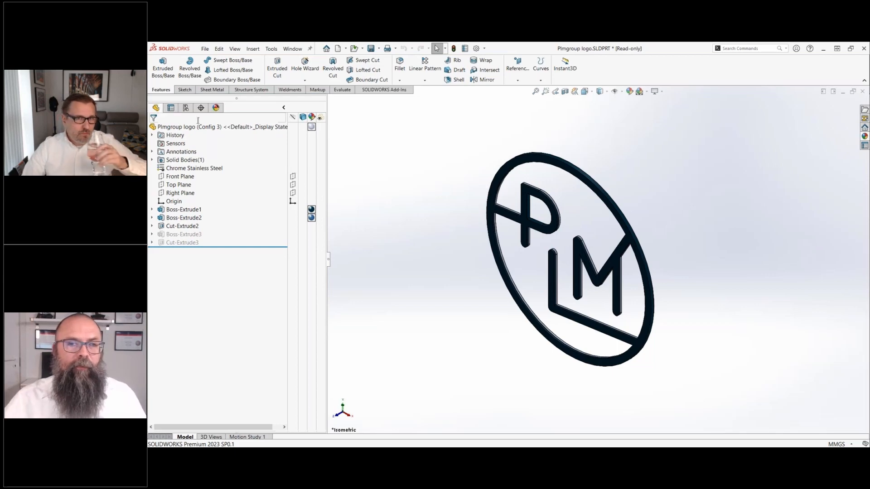
right_click(185, 128)
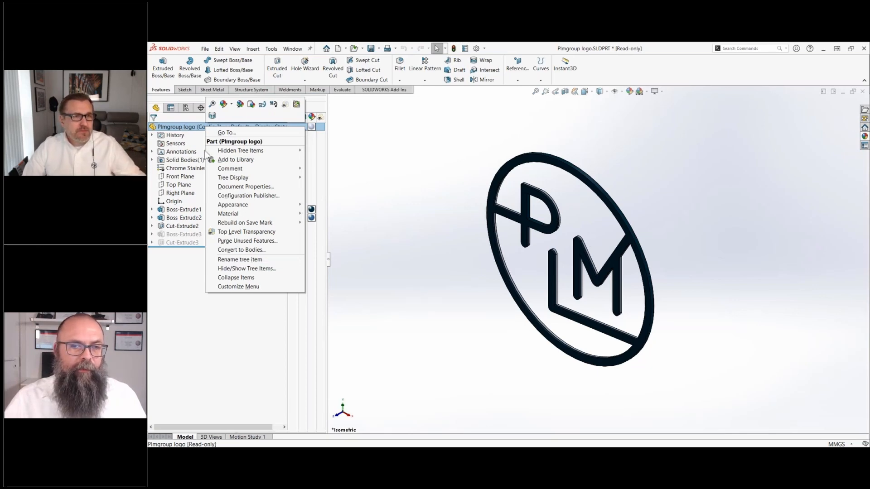
click(262, 242)
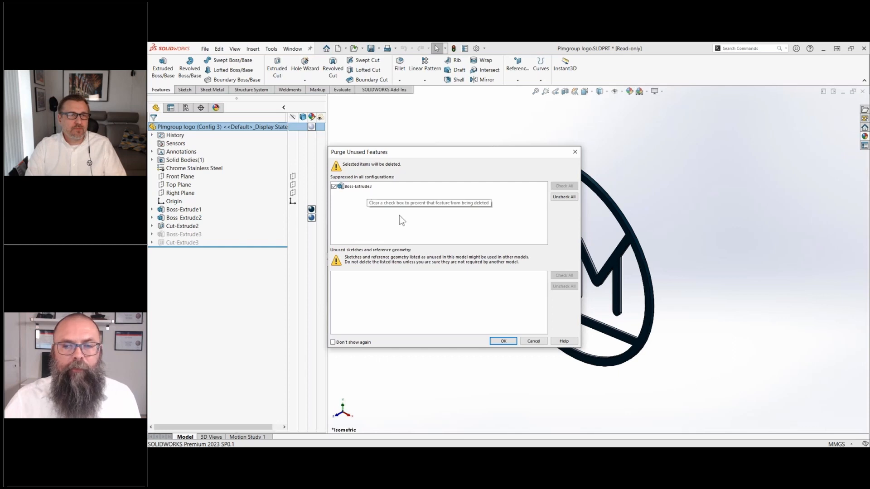
click(503, 341)
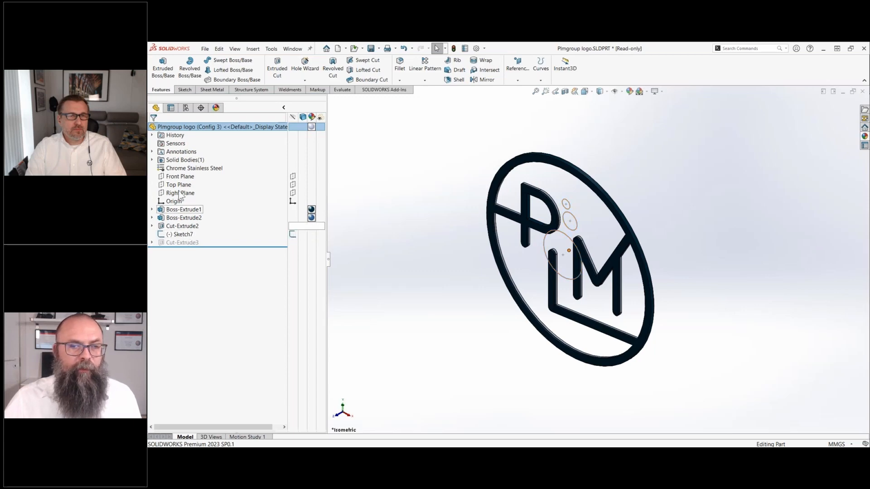
Purge the unused Sketch7 from the Plmgroup logo part and return to the configuration list
right_click(172, 127)
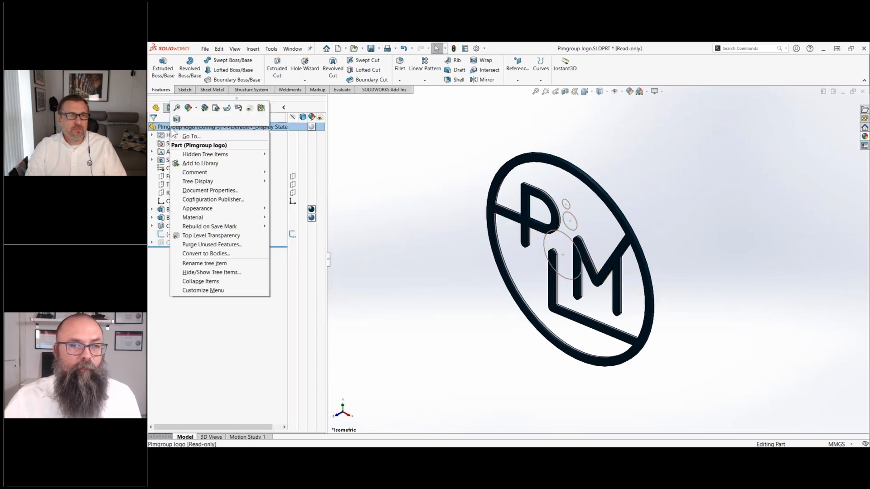
click(231, 245)
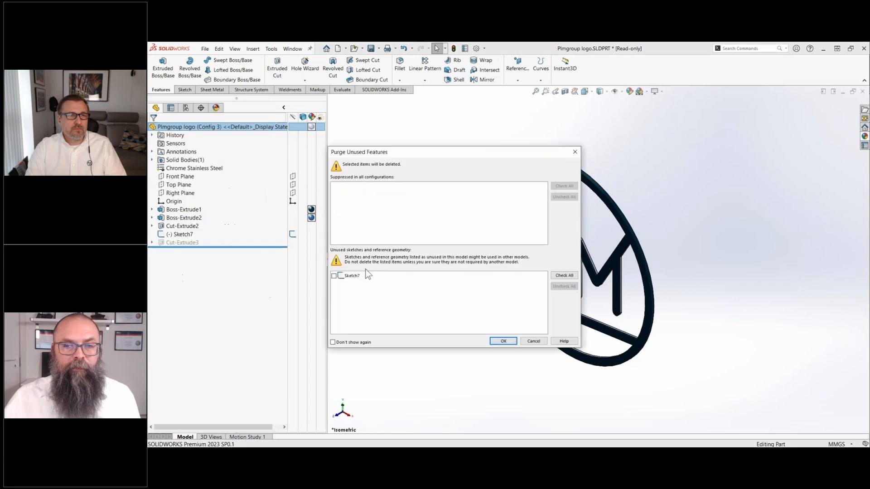
click(334, 277)
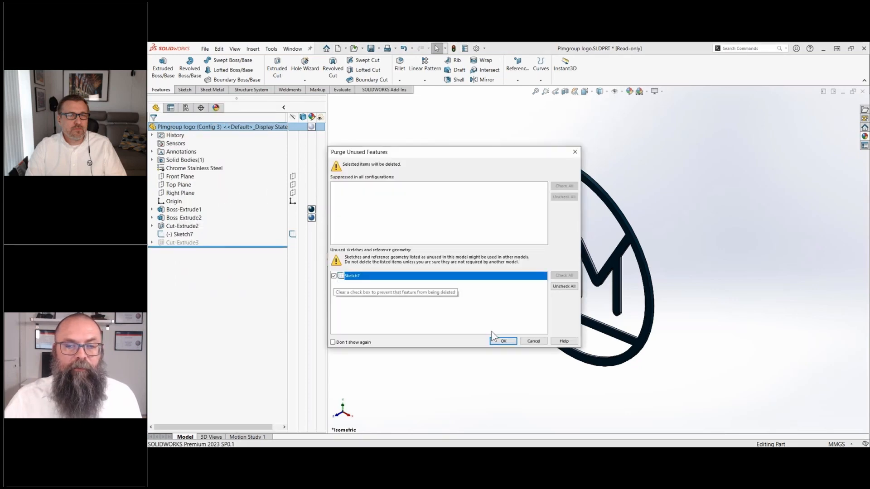
click(504, 341)
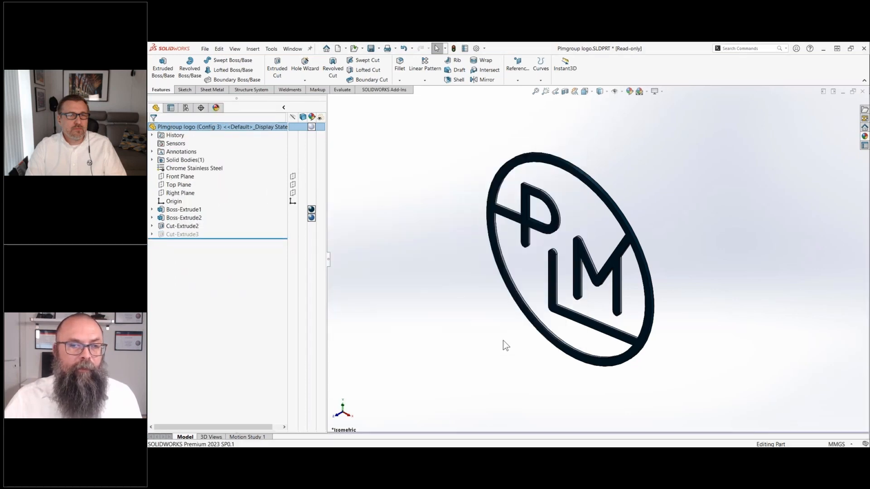
click(185, 108)
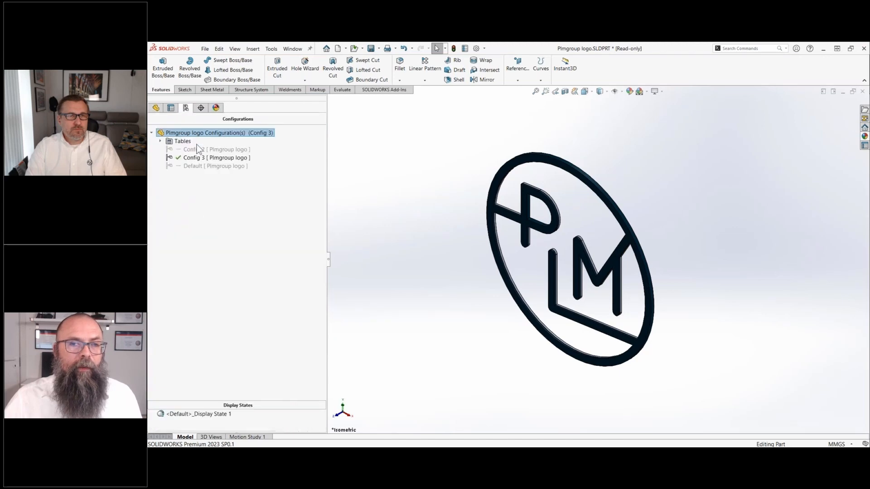
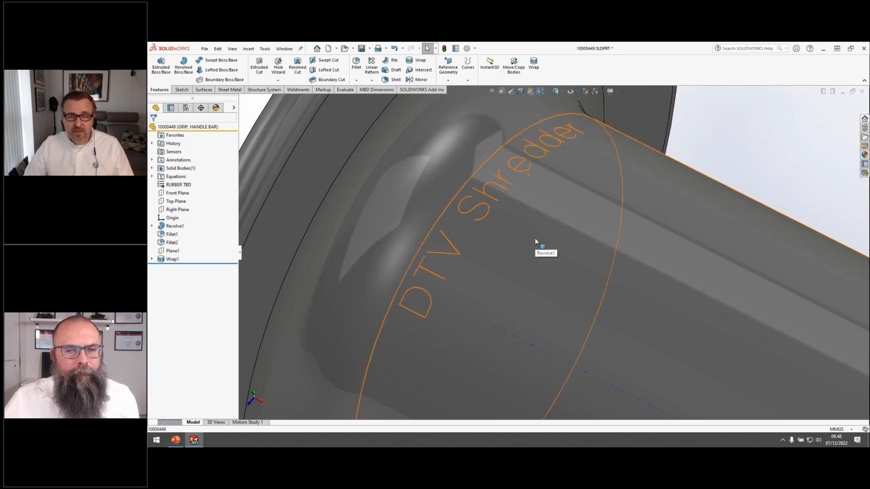
Insert the DTV Logo library feature from the 2023 Logos folder on the grip's flat end face and keep the result
scroll(535, 238, up, 3)
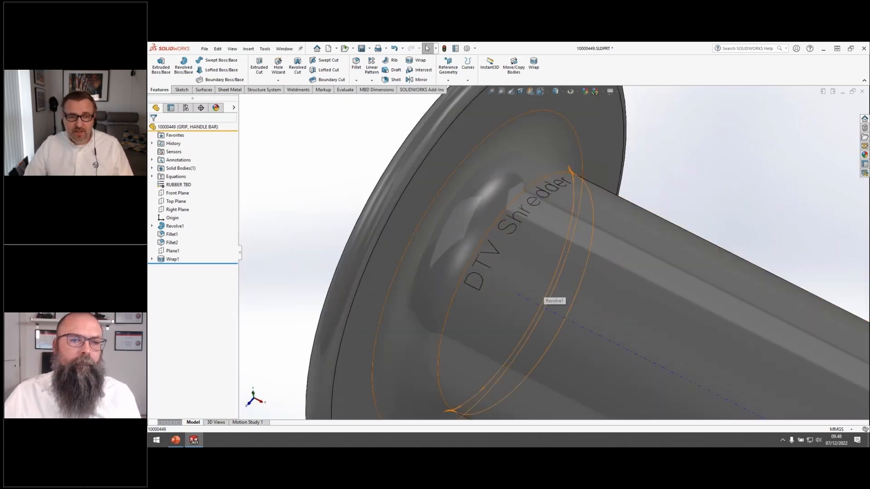
scroll(340, 180, up, 7)
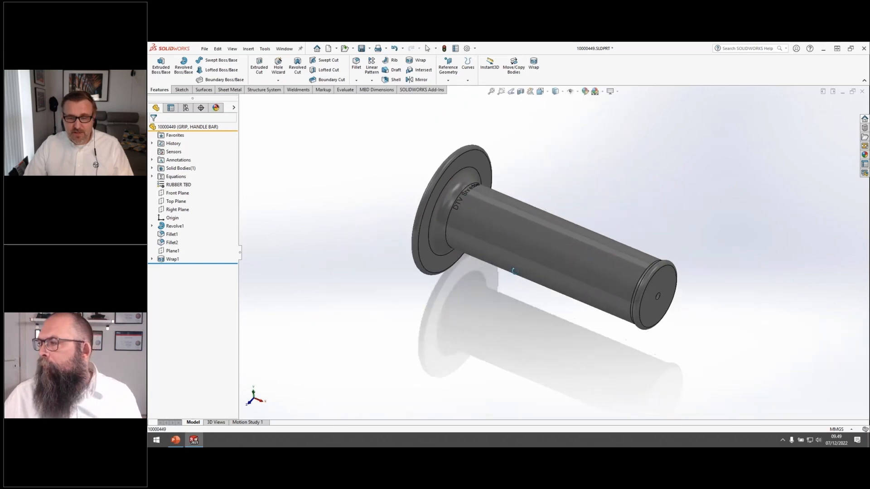
middle_drag(519, 259, 492, 255)
scroll(598, 285, down, 6)
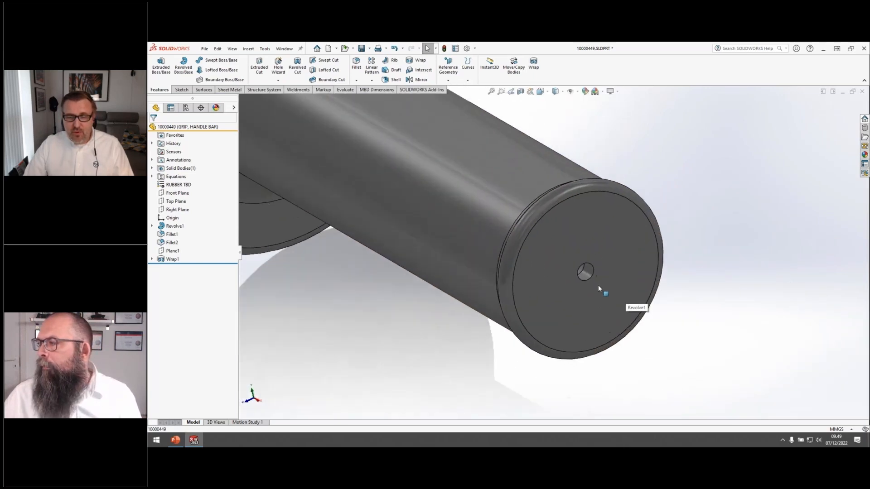
click(864, 137)
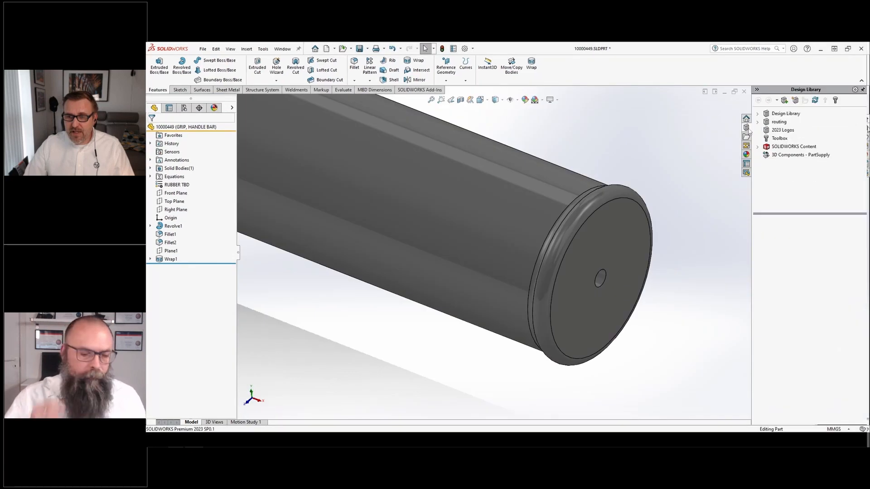
click(784, 130)
drag(768, 237, 580, 256)
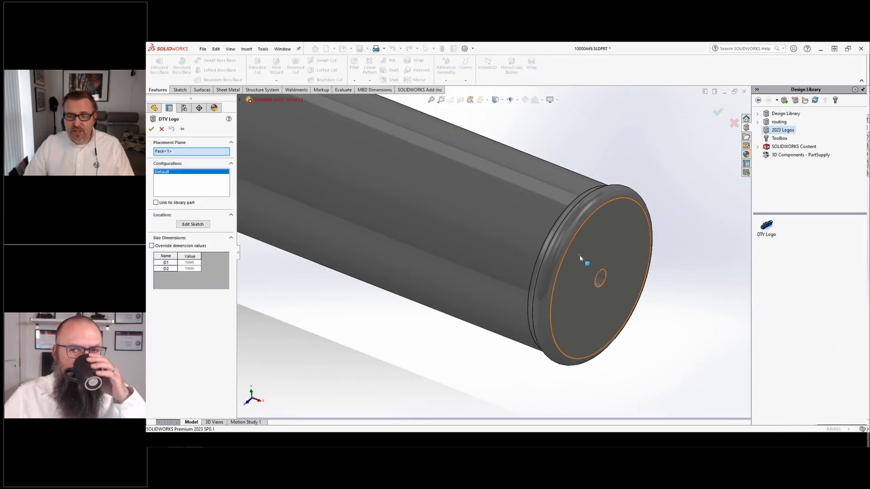
click(152, 129)
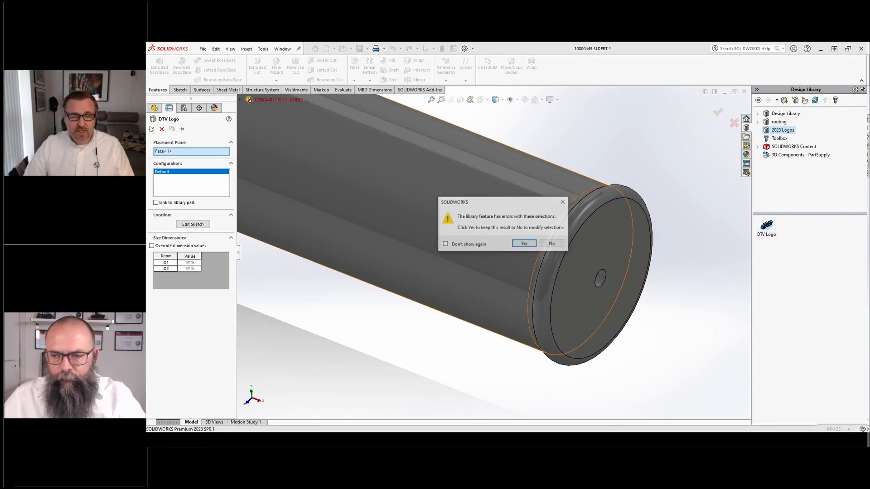
click(525, 244)
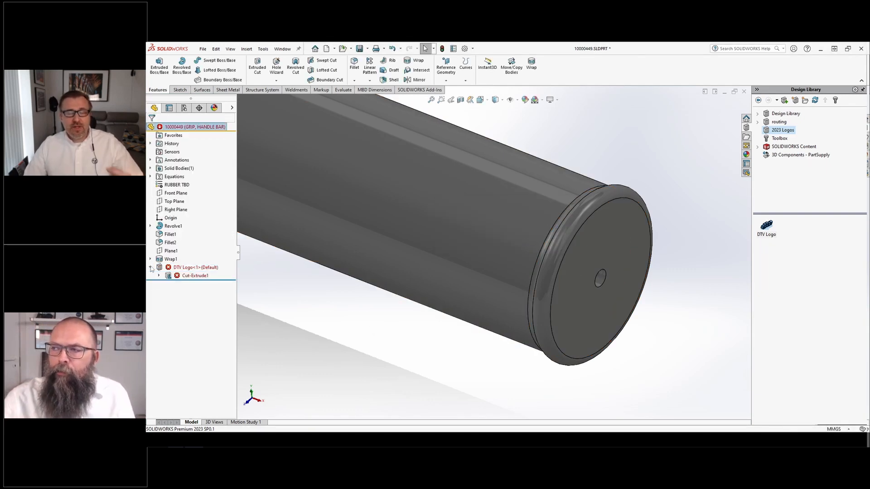
Edit the DTV Logo's Sketch21, moving all its entities onto the end face just above the center hole
right_click(193, 284)
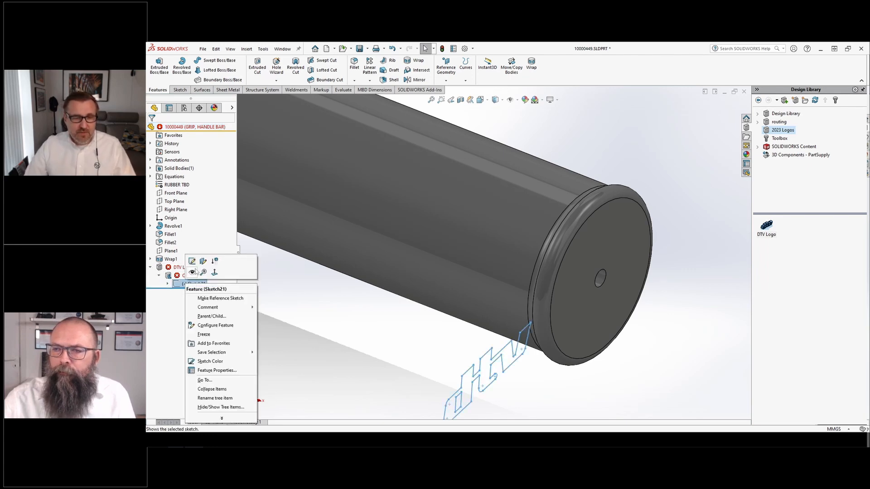
click(192, 261)
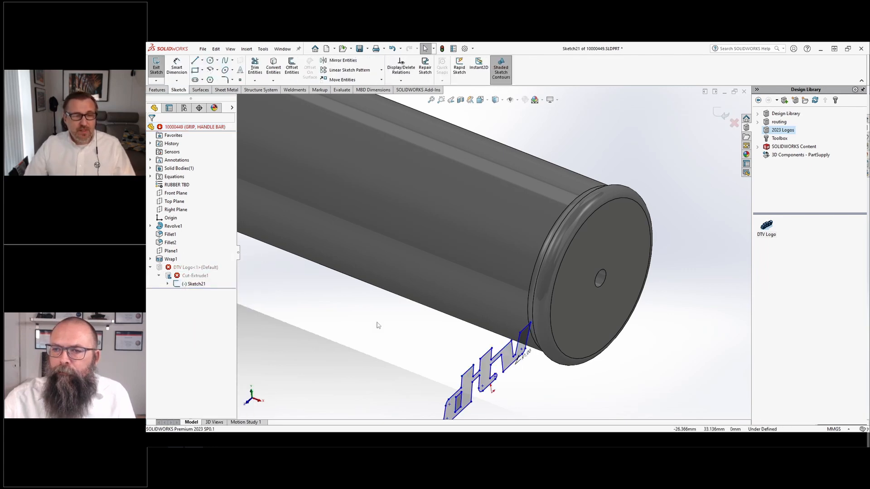
key(ctrl+8)
scroll(488, 239, down, 5)
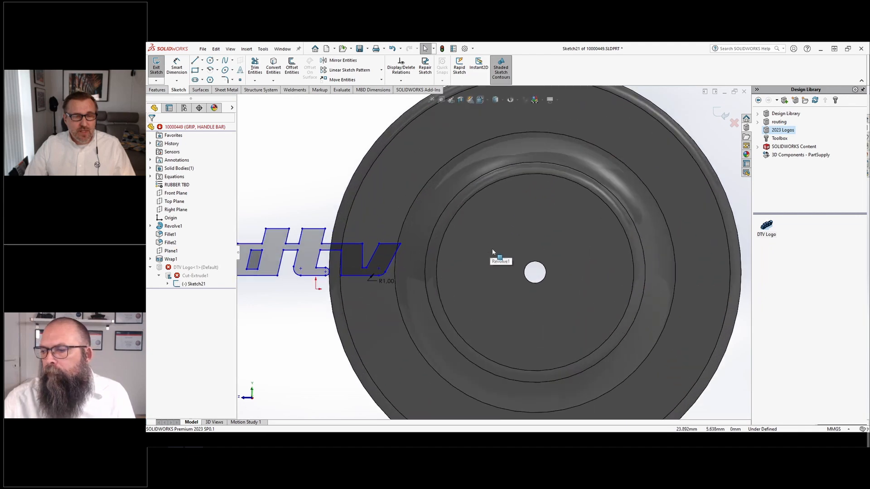
scroll(489, 249, up, 5)
key(ctrl+a)
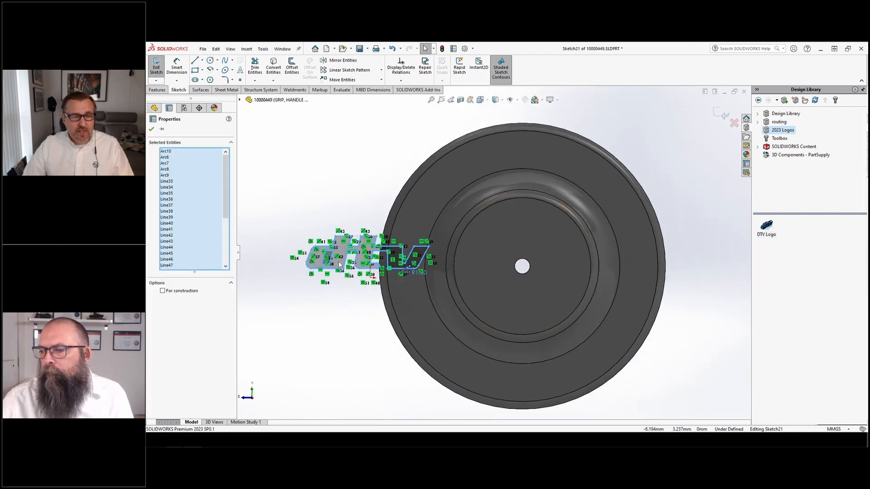
drag(340, 265, 491, 252)
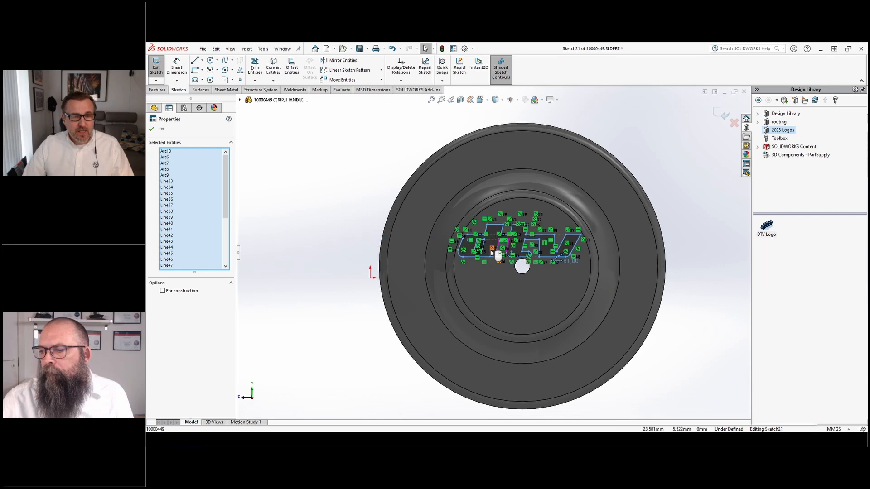
click(361, 171)
click(721, 113)
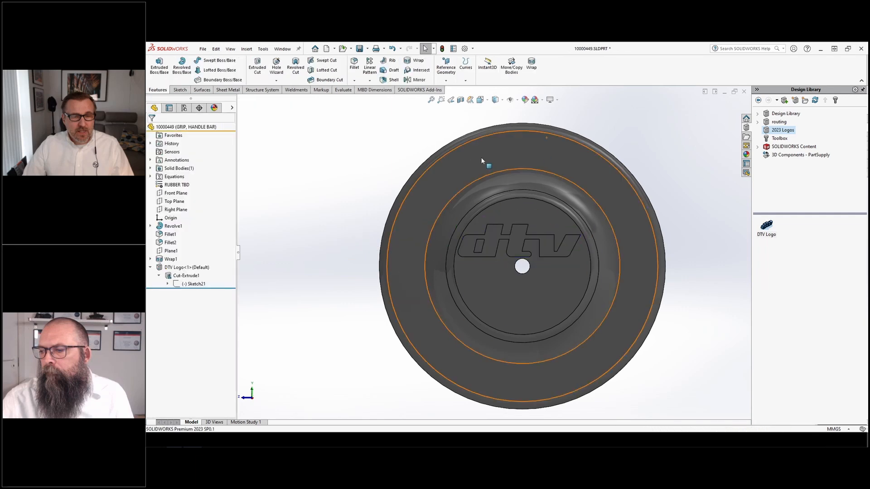
mouse_move(430, 231)
middle_down()
mouse_move(441, 229)
mouse_move(482, 281)
middle_up()
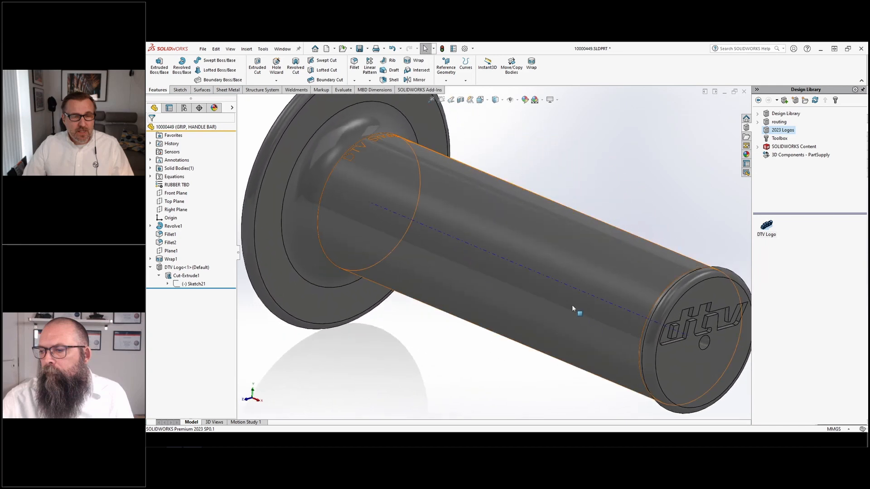
scroll(512, 181, up, 5)
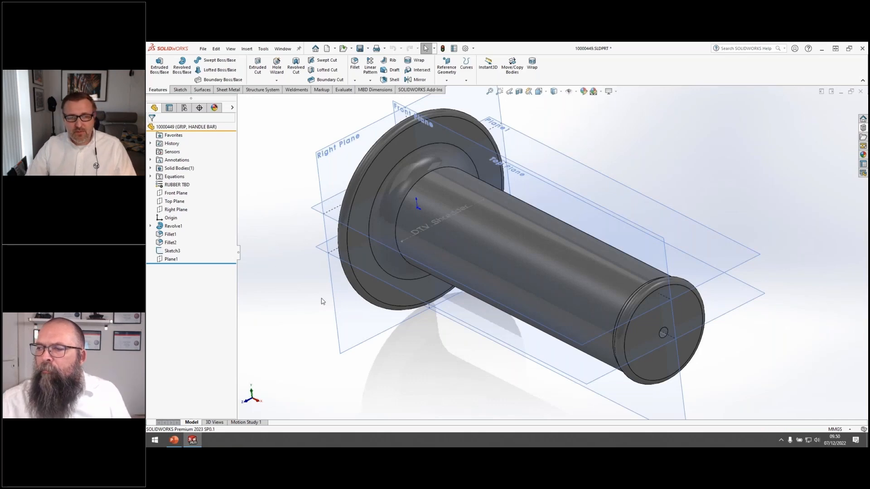
Start a sketch on Plane1 and draw an ellipse with construction lines beside the grip, about 10.3 by 6.2 mm
click(327, 218)
click(359, 194)
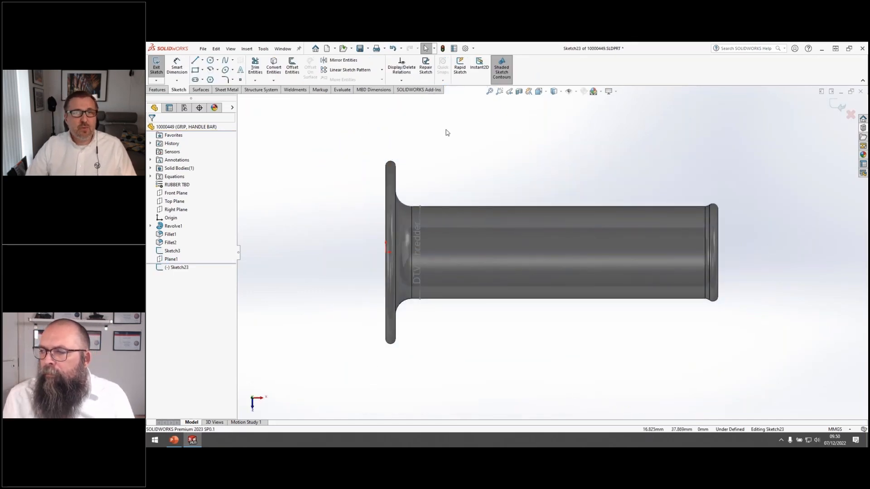
scroll(472, 227, down, 5)
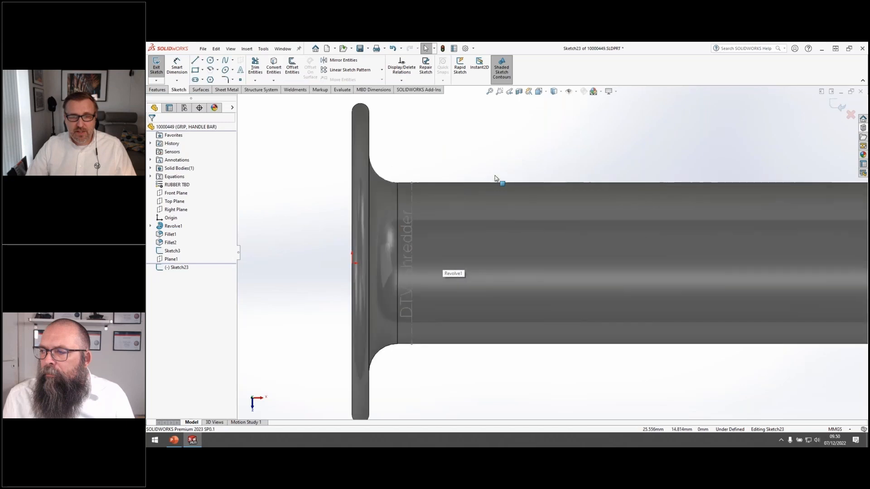
click(225, 69)
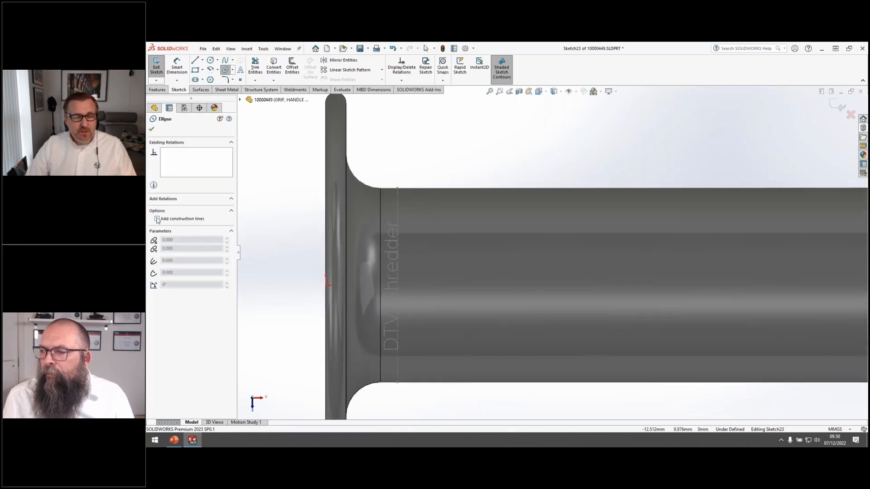
click(441, 145)
click(477, 145)
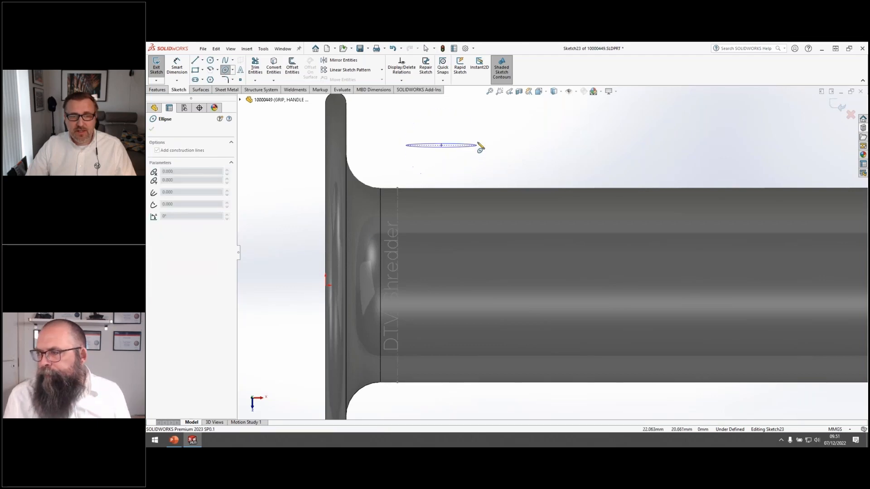
click(479, 130)
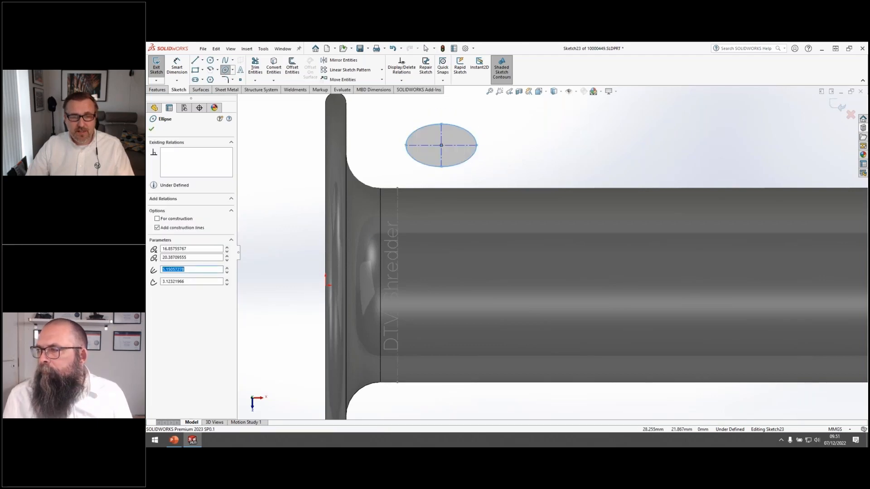
key(Escape)
Make the ellipse's long construction axis horizontal and coincident with the origin
click(441, 146)
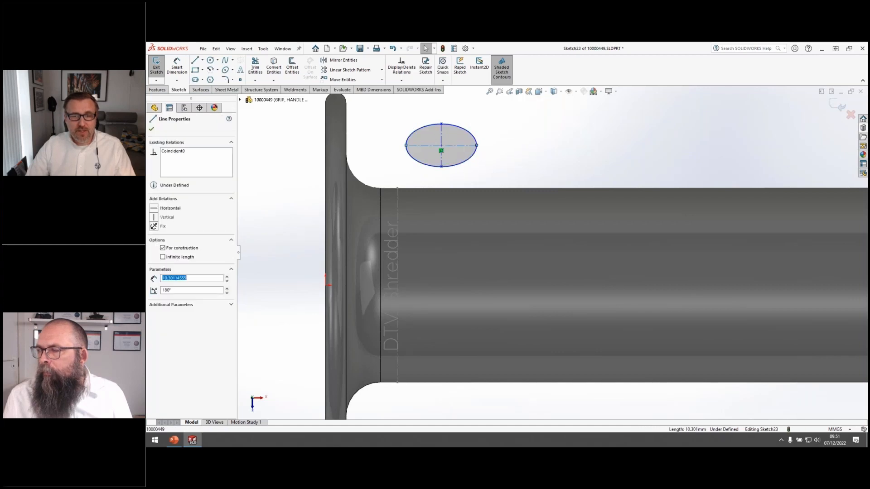
click(475, 104)
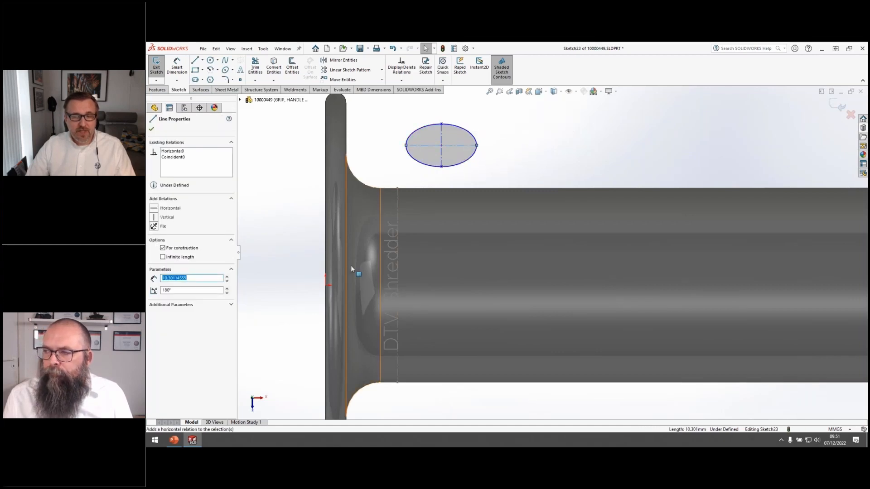
ctrl+click(326, 285)
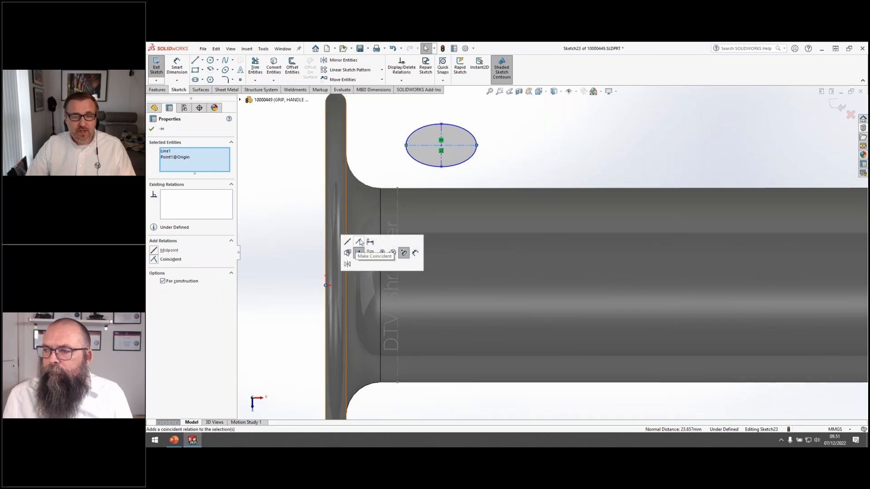
click(360, 243)
click(286, 221)
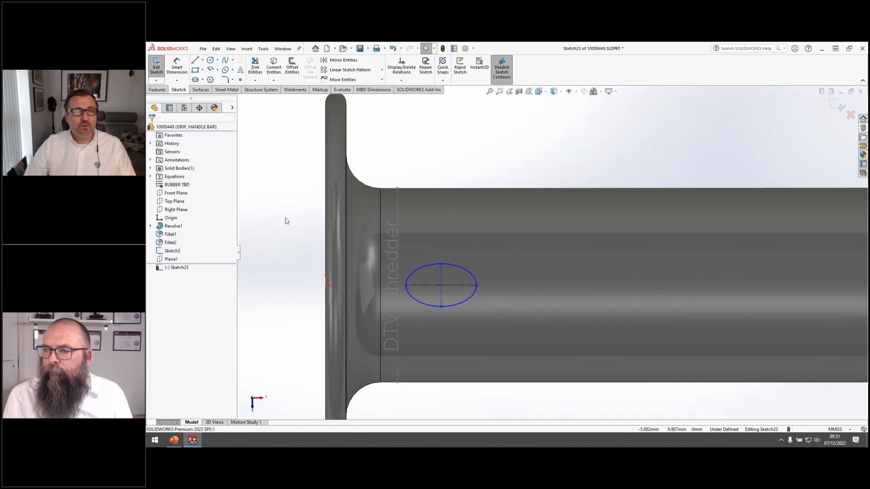
Dimension the ellipse's long axis and link the value to the global variable "length"
right_drag(302, 214, 303, 194)
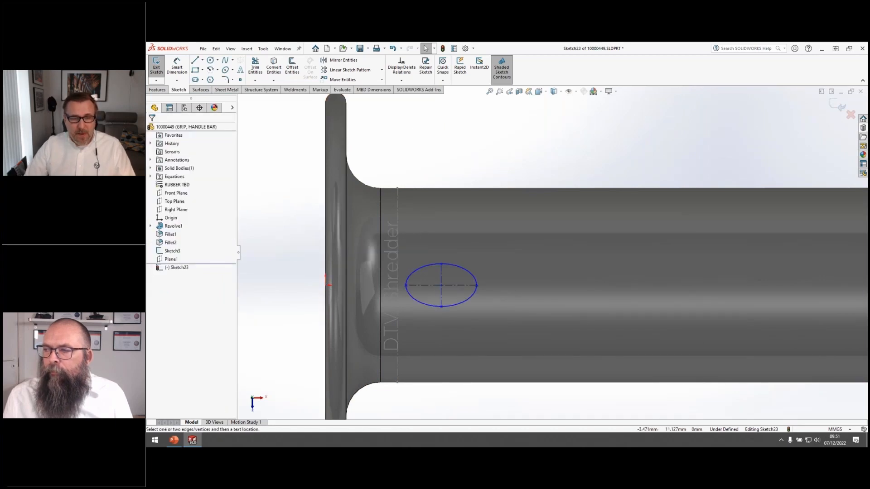
click(424, 286)
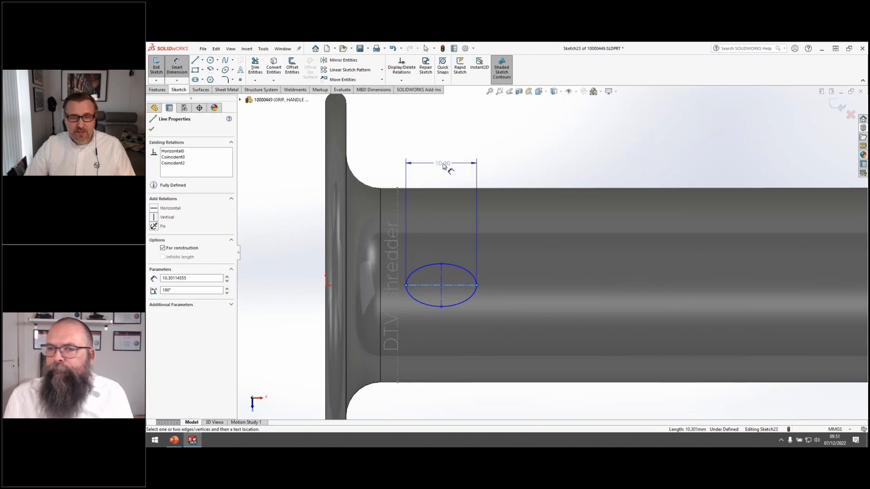
click(446, 164)
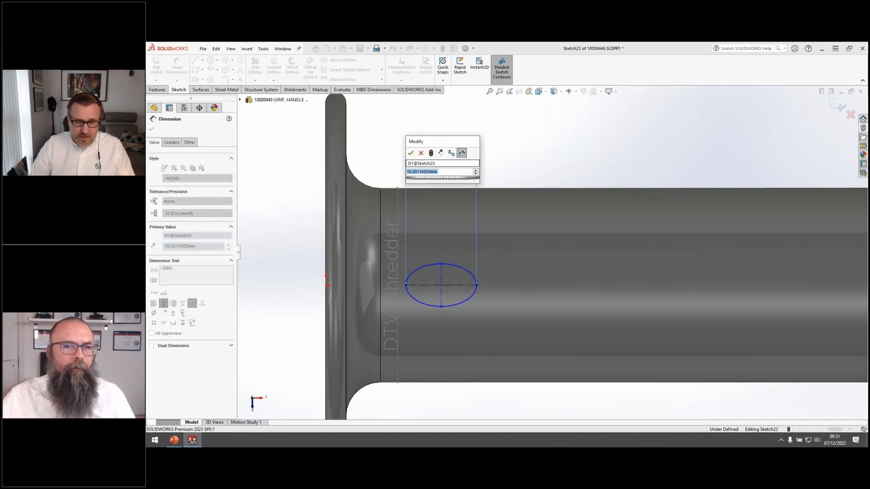
text(=)
key(Down)
key(Right)
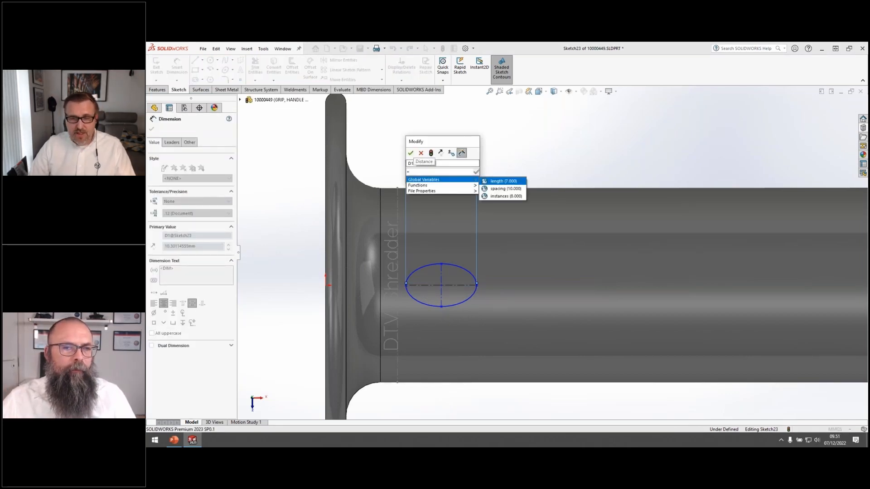
key(Return)
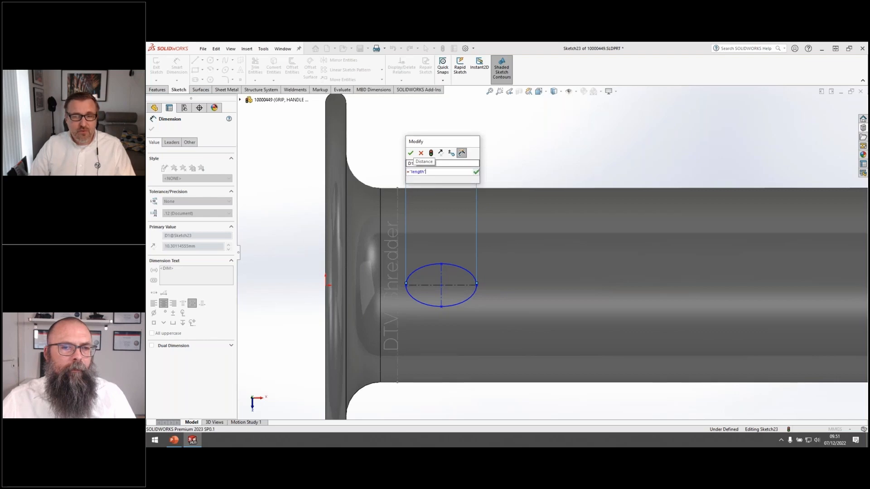
click(411, 153)
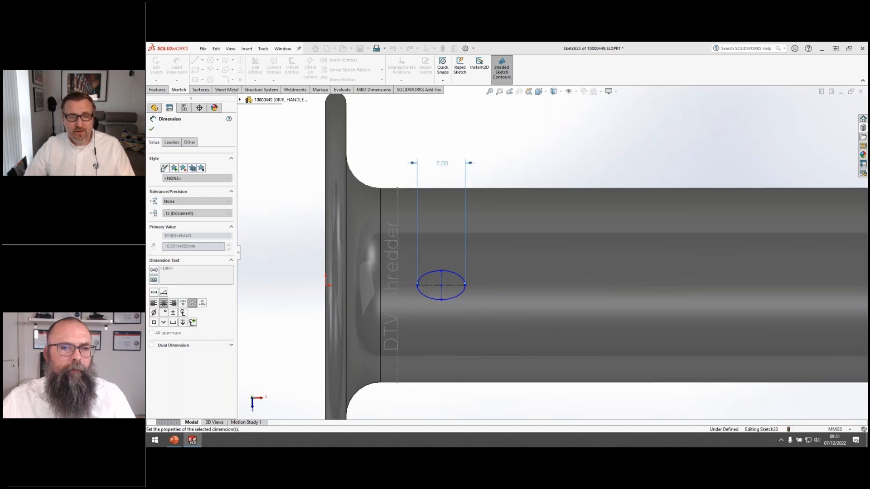
Dimension the ellipse's end nearest the flange 3 mm from the edge where the flange fillet meets the grip
click(417, 284)
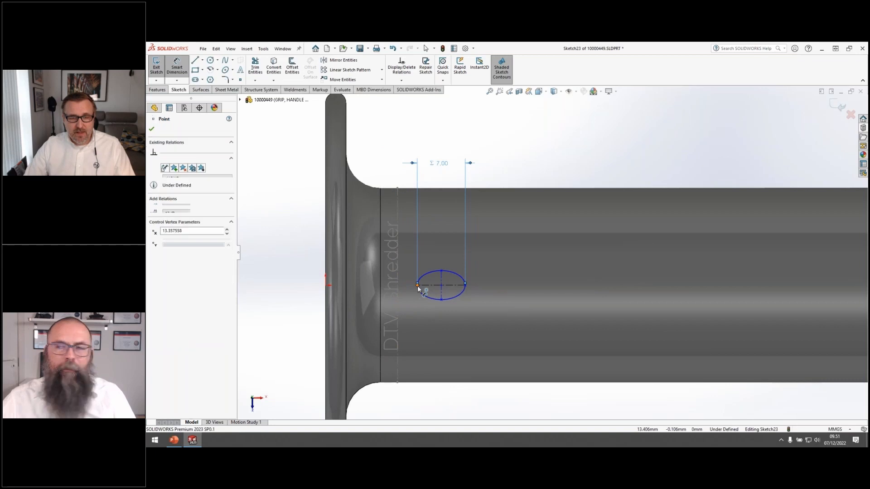
click(400, 149)
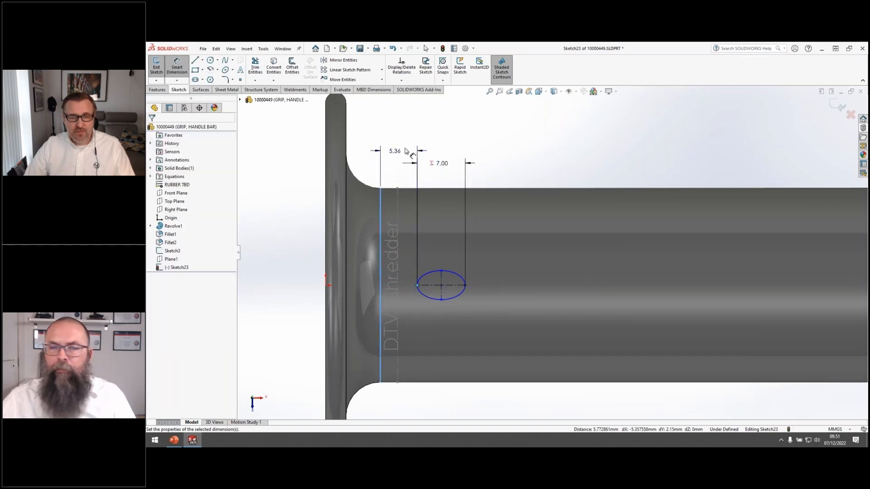
text(5)
key(Return)
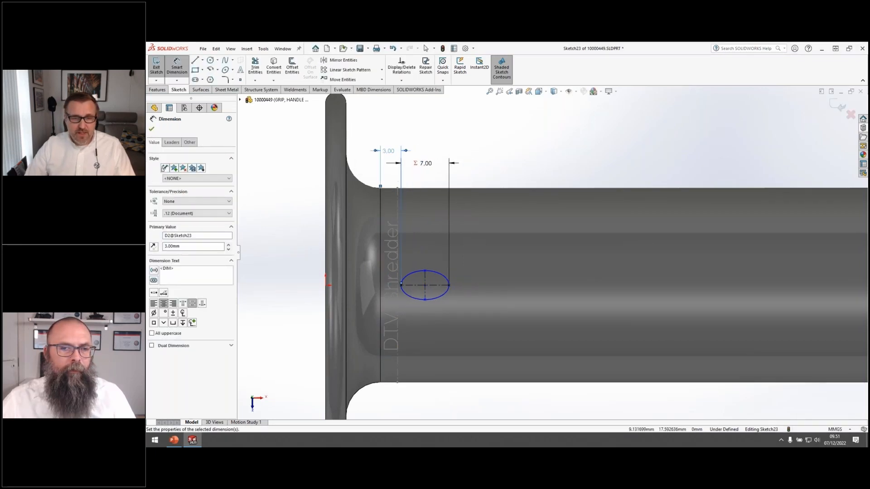
Dimension the ellipse's short axis to 3 mm and exit the sketch
click(426, 278)
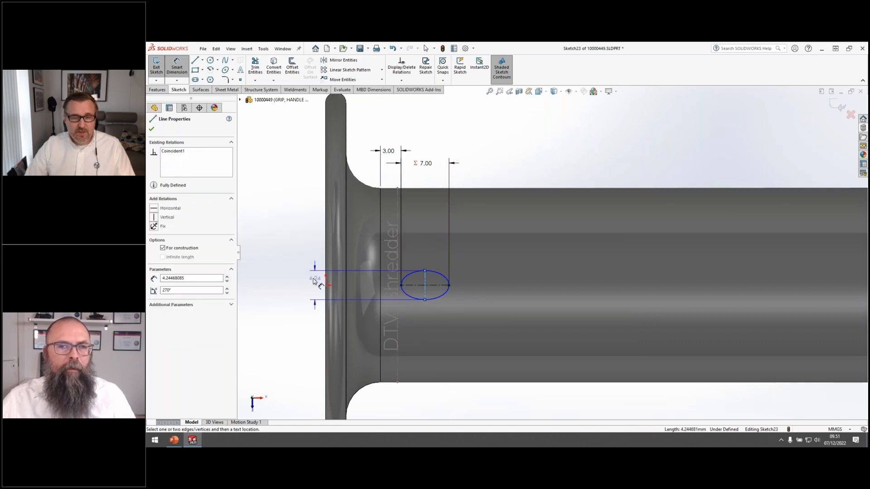
click(314, 281)
text(3)
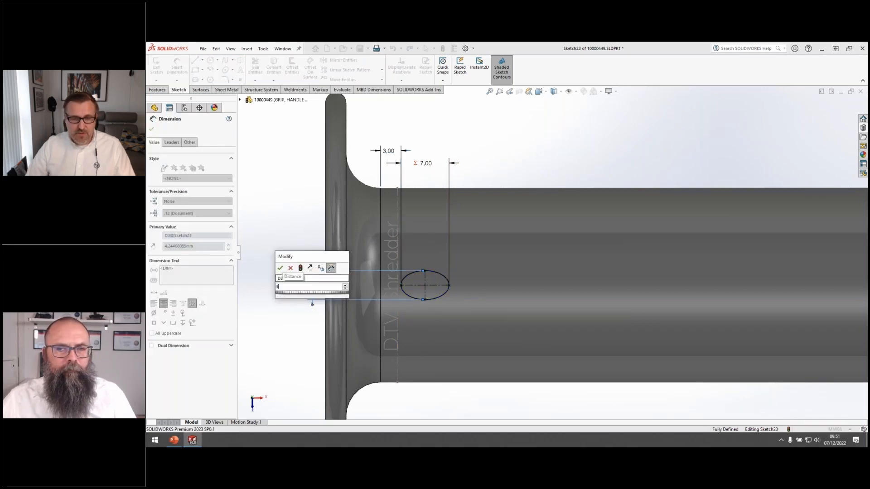
key(Return)
click(301, 162)
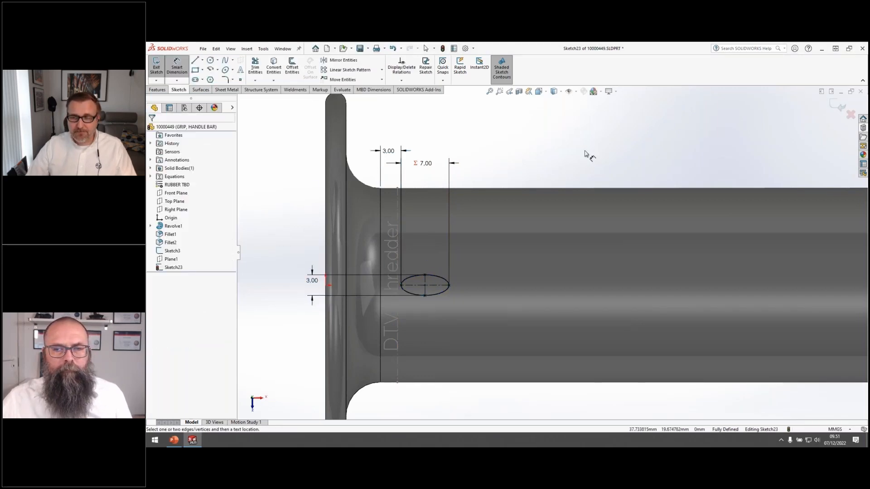
right_drag(505, 151, 531, 118)
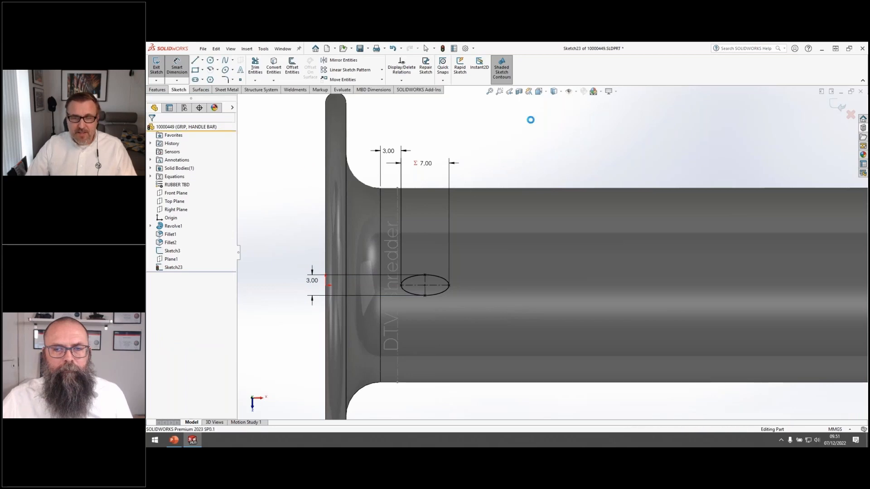
Extrude the ellipse sketch 3 mm blind as a separate body, with Merge result turned off
key(ctrl+7)
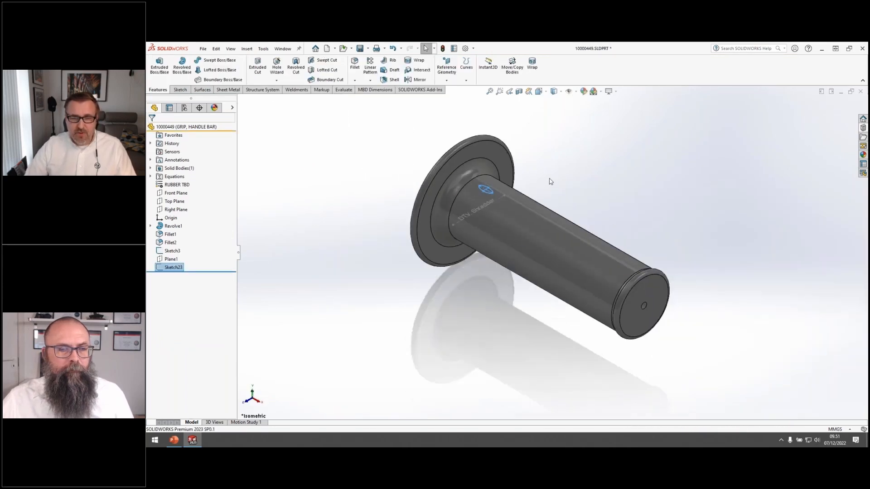
scroll(487, 205, down, 4)
scroll(529, 180, down, 3)
right_drag(624, 153, 662, 149)
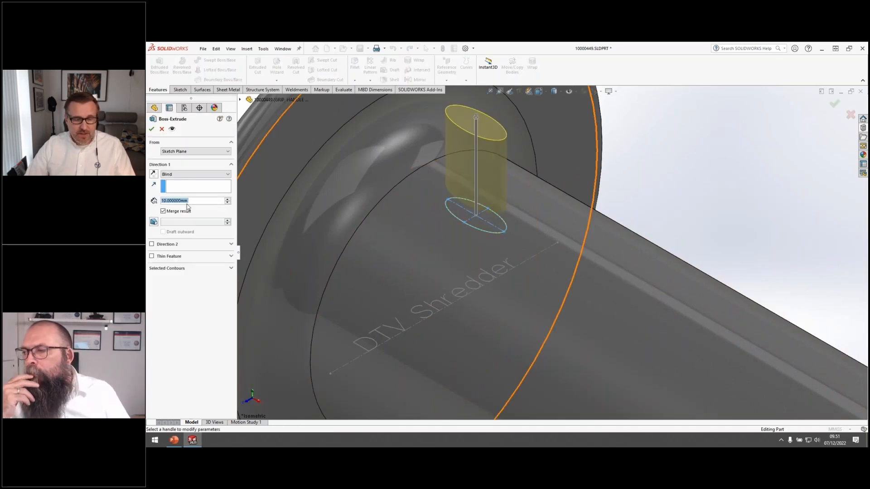
text(3)
key(Tab)
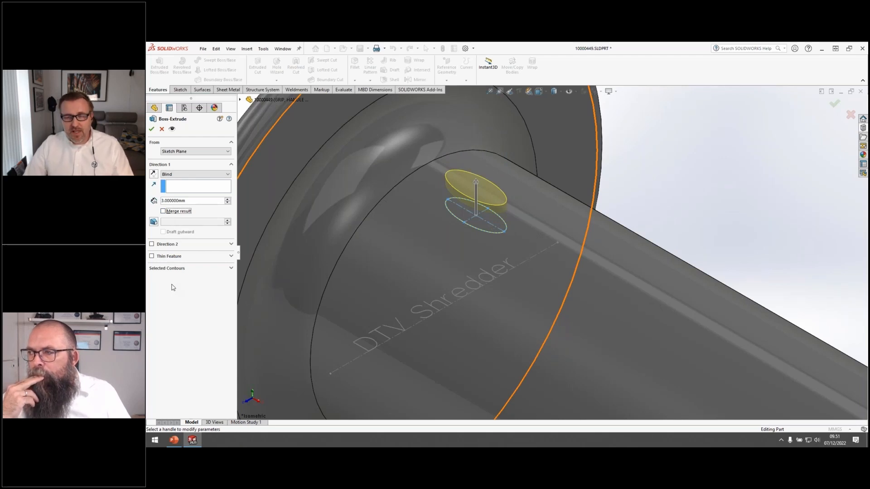
click(151, 130)
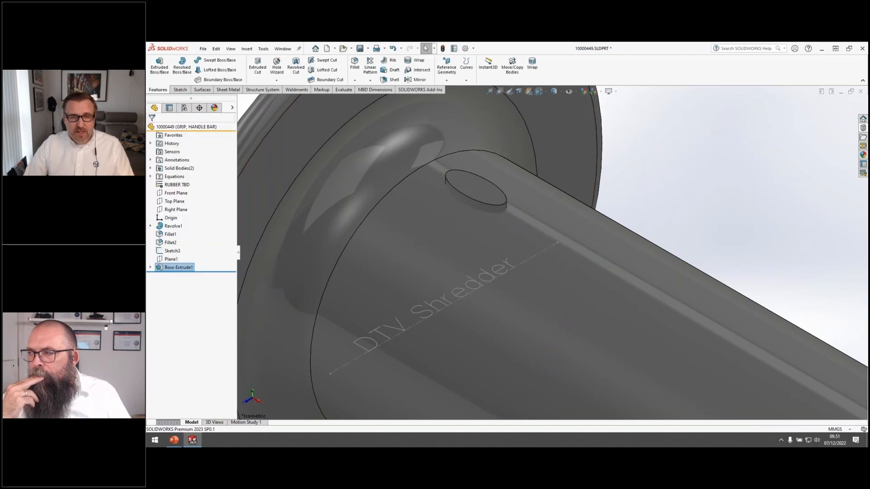
Circular-pattern the elliptical boss body around the grip's cylindrical face with 15° instance spacing and 2 instances
key(s)
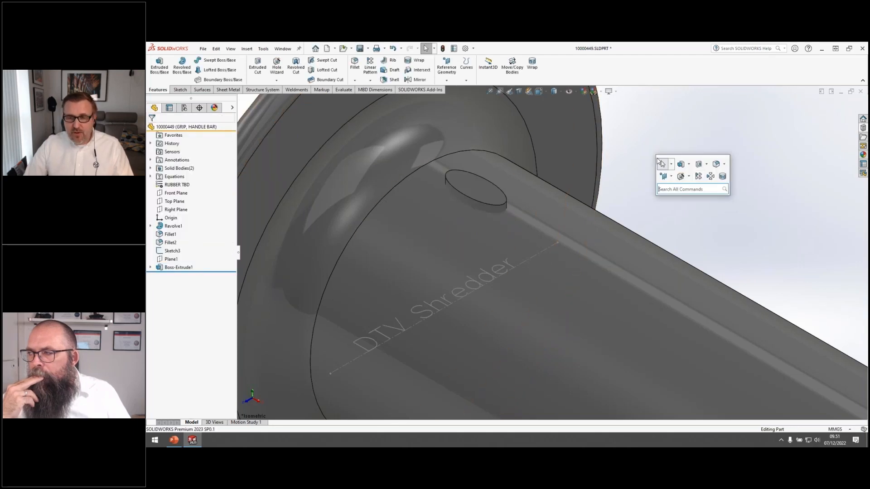
click(710, 177)
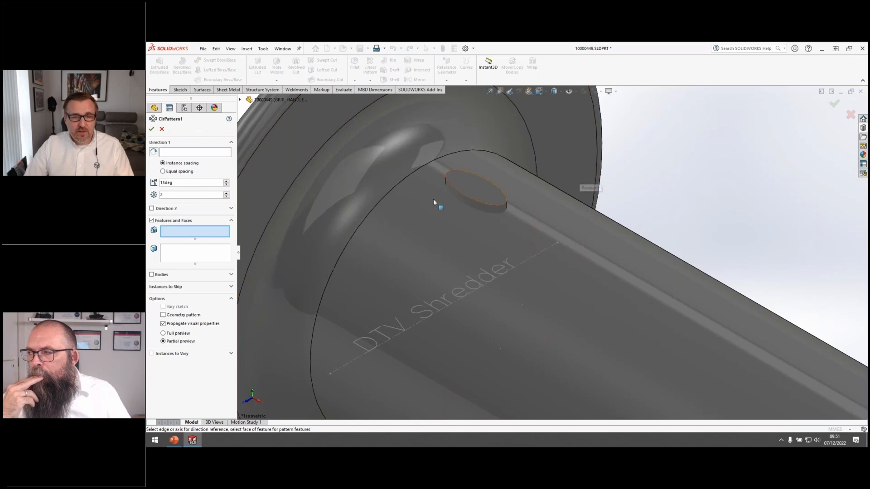
click(454, 228)
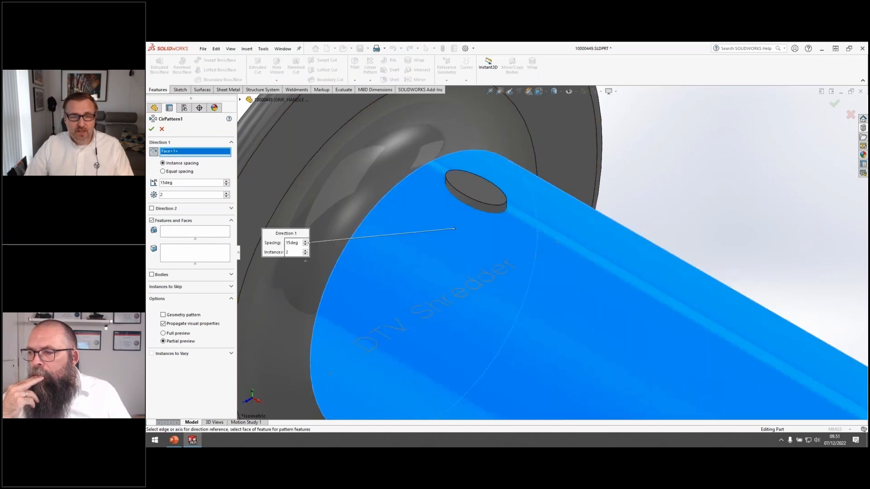
click(152, 274)
click(453, 204)
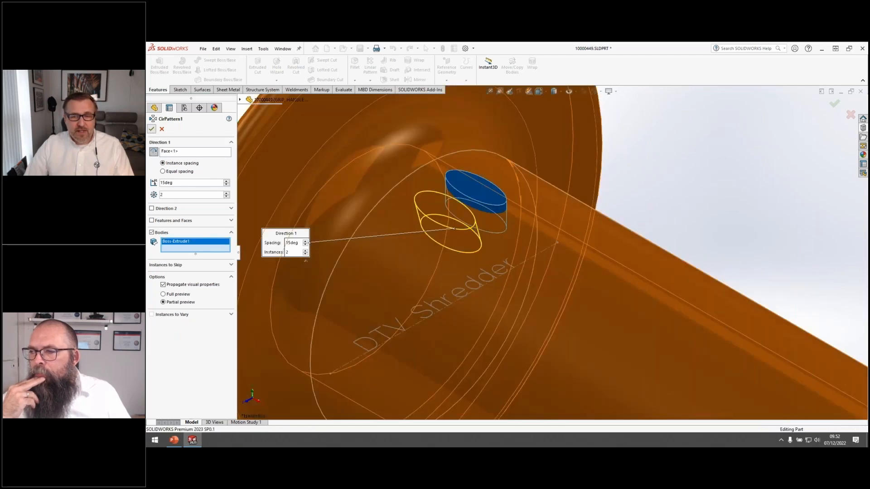
click(151, 130)
Move the second, patterned elliptical body along the X axis by the equation "spacing"/2, without copying it
click(512, 71)
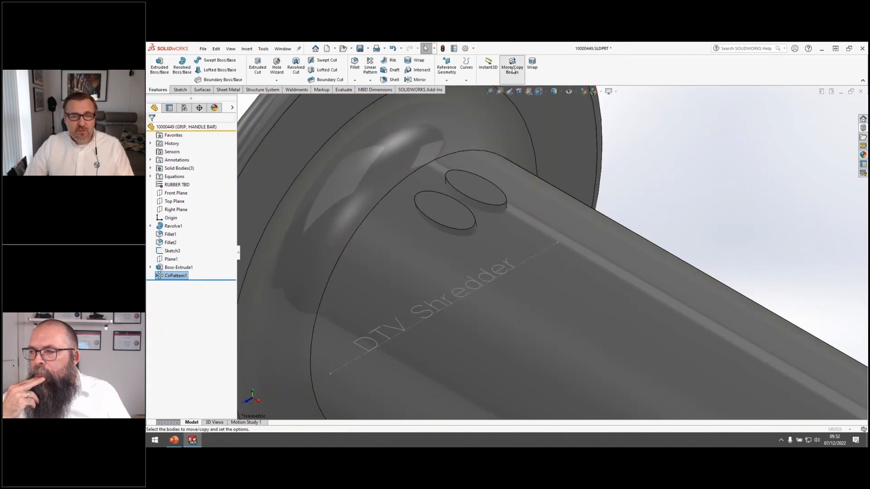
click(449, 212)
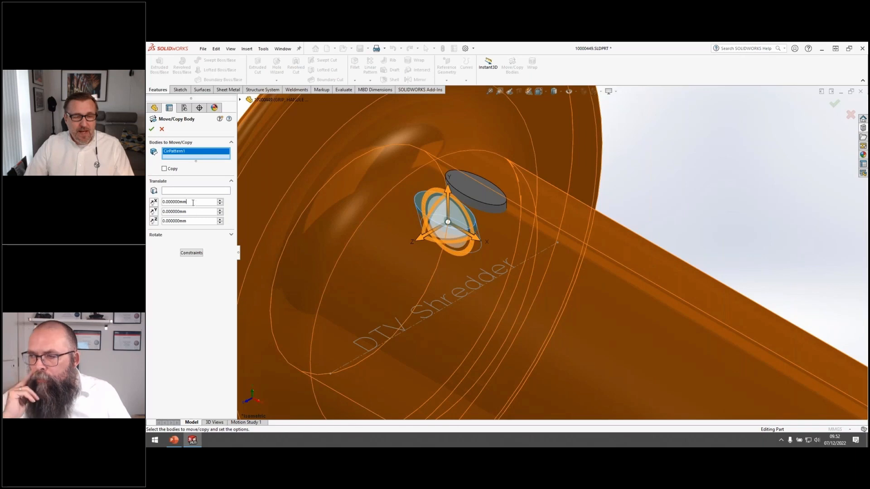
drag(194, 203, 148, 200)
text(=)
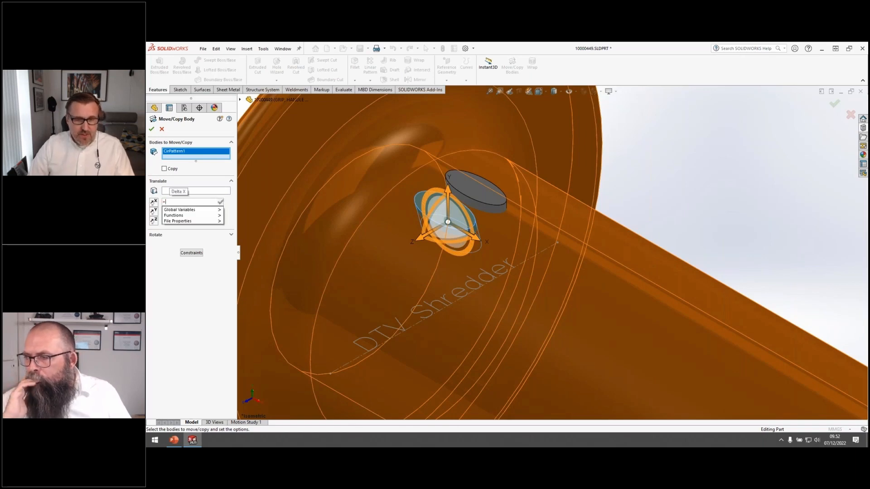
click(252, 219)
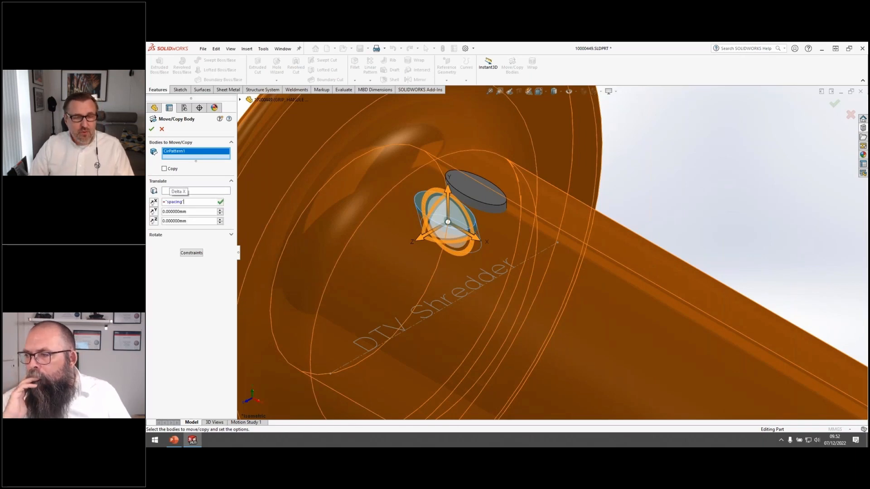
text(/2)
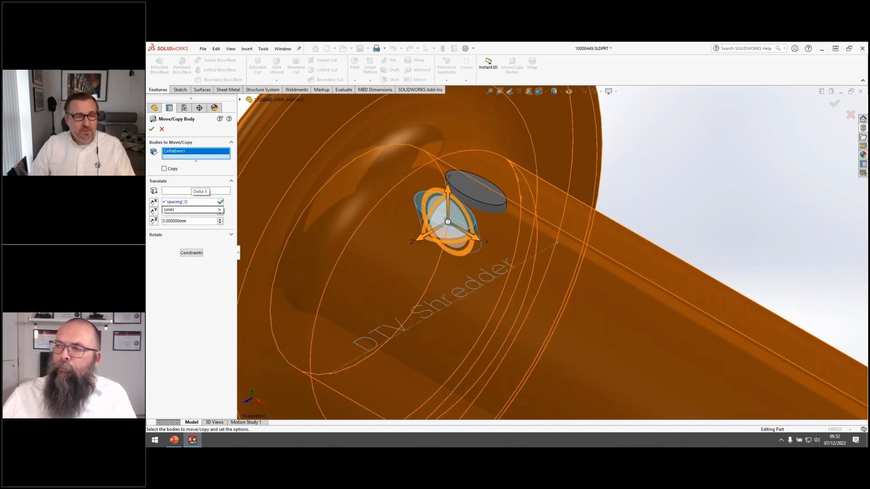
key(Return)
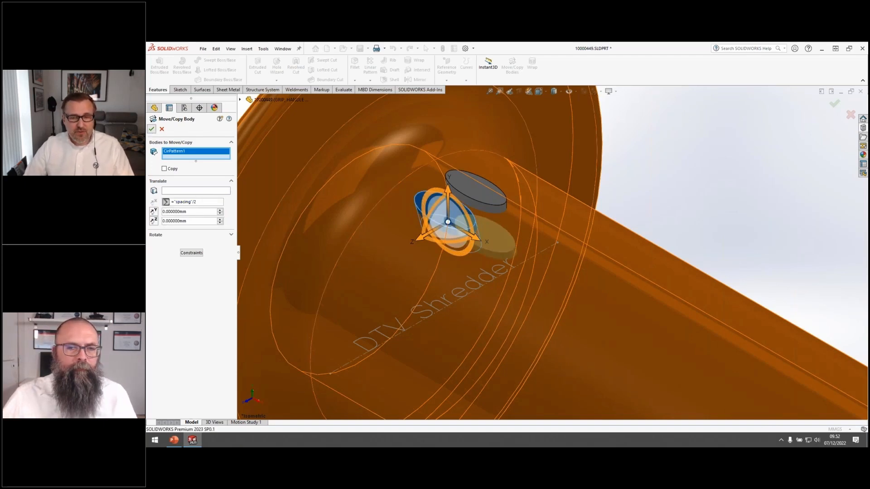
click(151, 130)
click(176, 287)
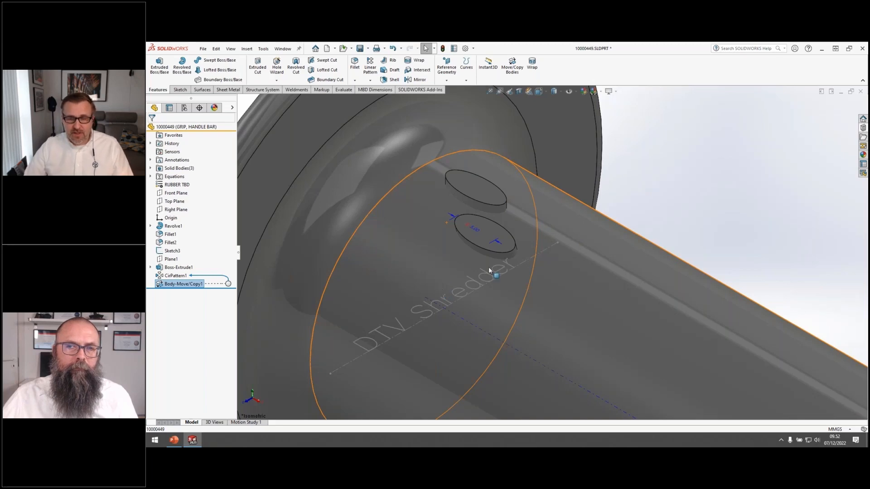
click(636, 176)
Start a circular pattern around the grip's cylindrical face with the moved elliptical body and the original boss body as bodies to pattern
key(s)
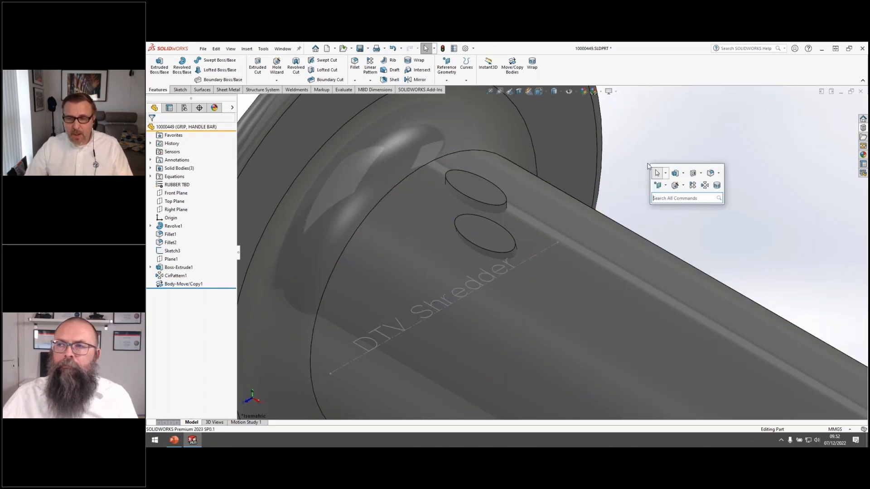
click(717, 186)
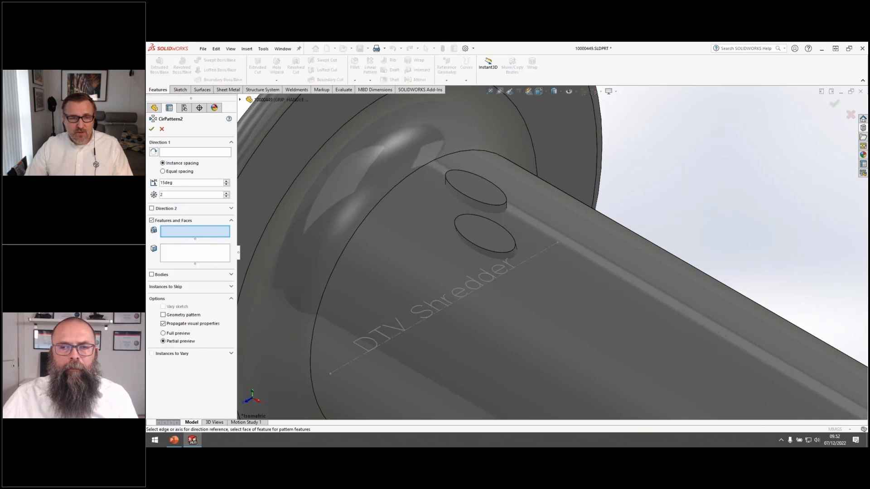
click(491, 333)
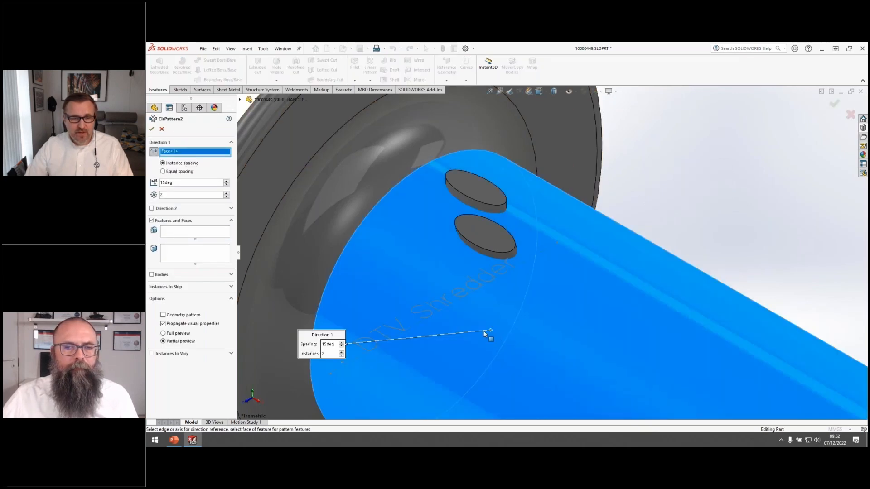
click(165, 276)
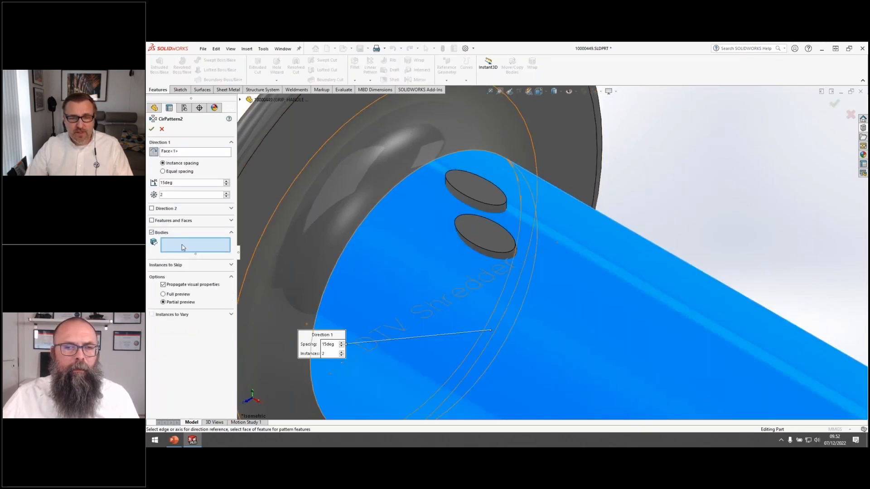
click(483, 237)
click(476, 189)
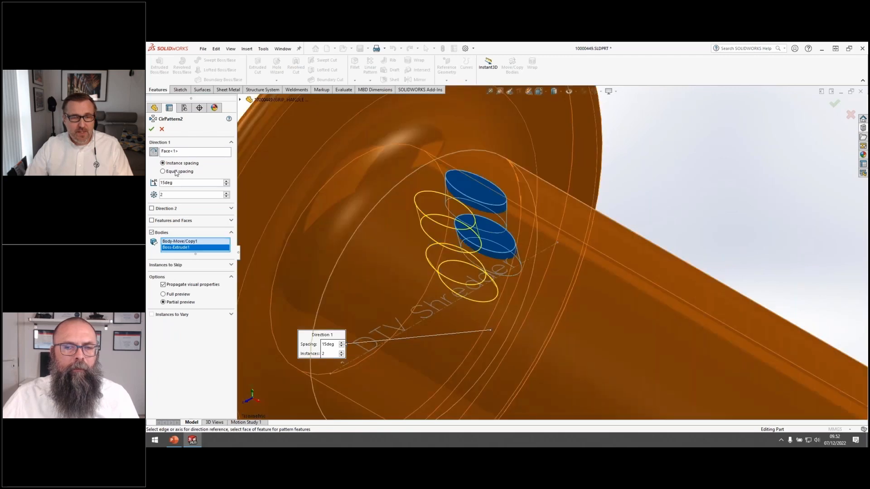
Set the circular pattern to equal spacing over 360° with 12 instances and create it
click(176, 173)
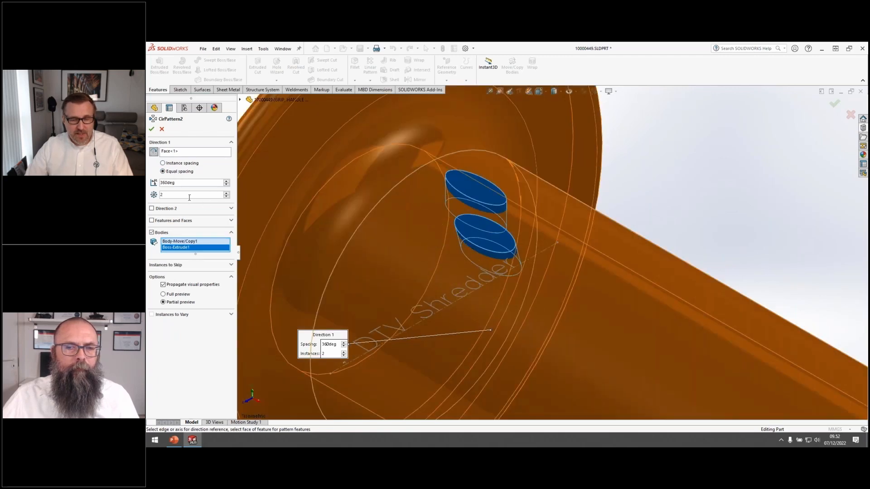
text(12)
key(Tab)
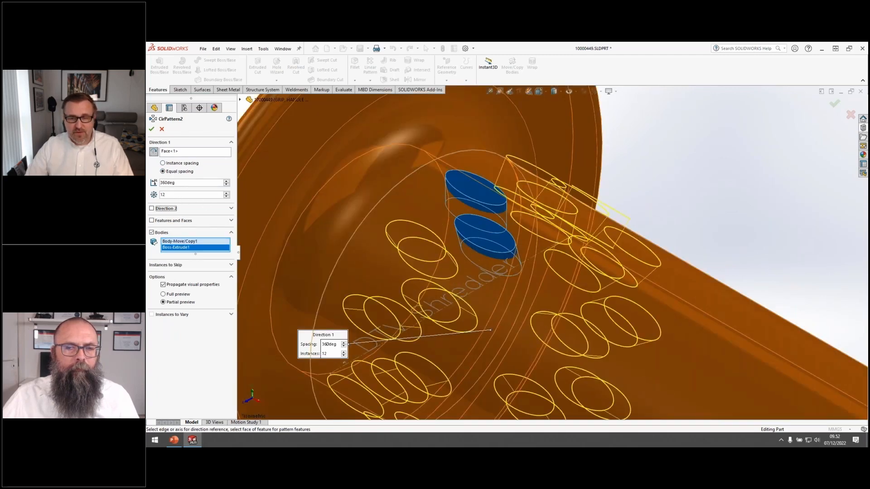
scroll(477, 283, up, 5)
ctrl+middle_drag(546, 330, 496, 285)
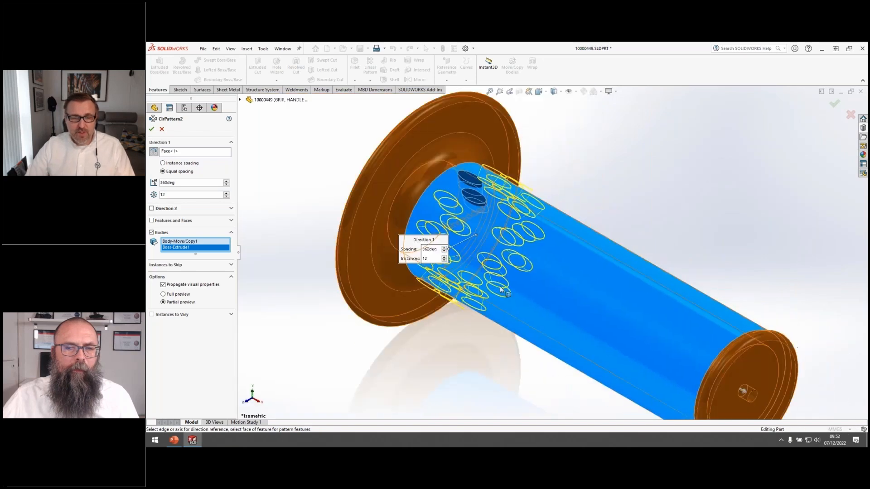
click(152, 129)
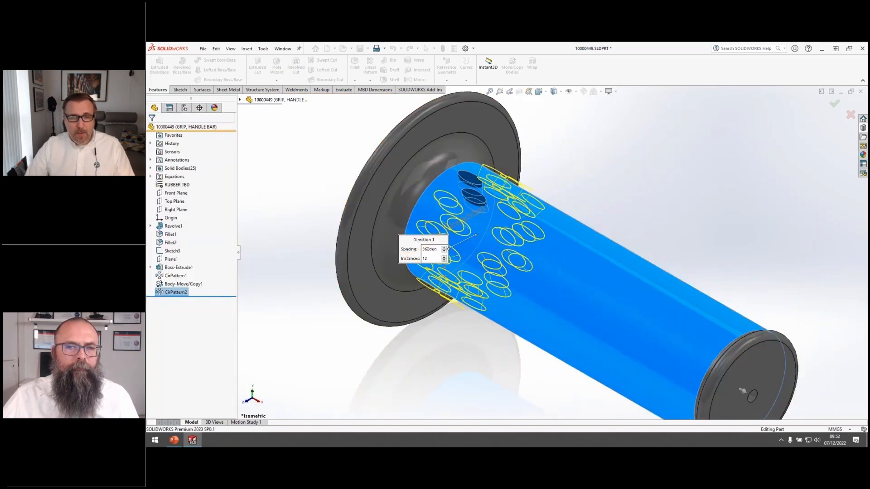
Start a linear pattern along the grip's cylindrical face with all the elliptical bodies near the flange as bodies to pattern
key(s)
click(362, 168)
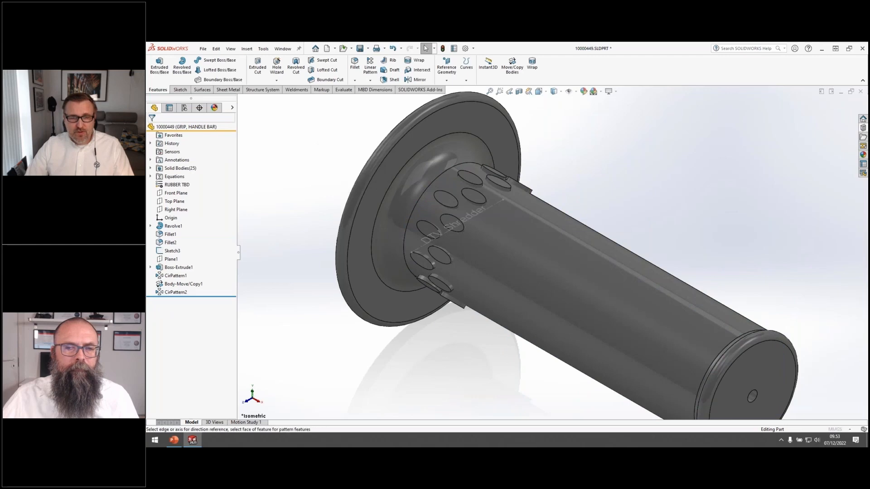
click(560, 263)
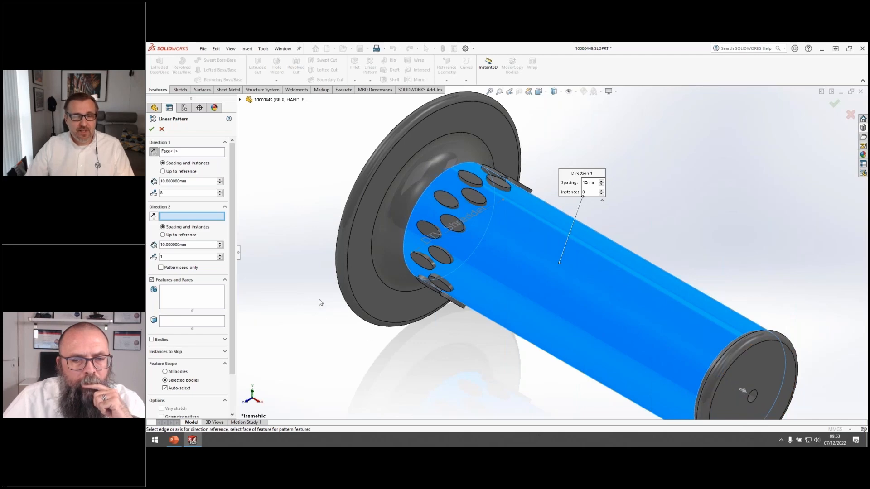
click(161, 340)
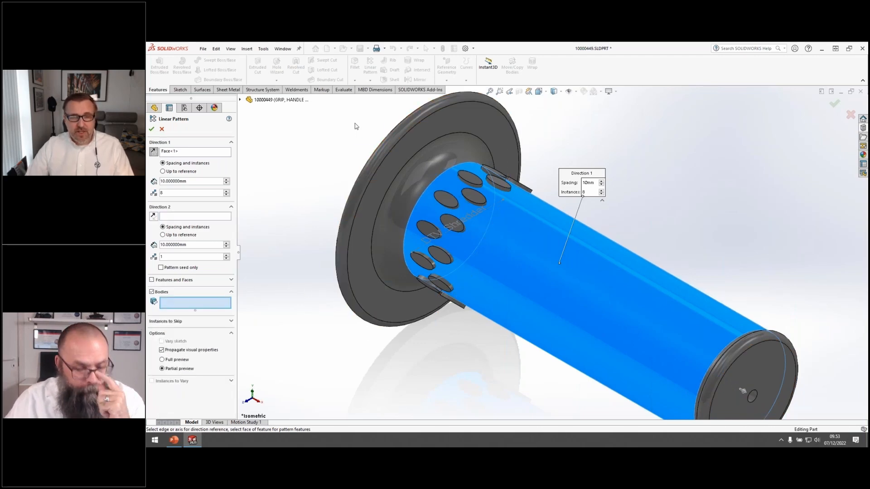
drag(354, 124, 556, 336)
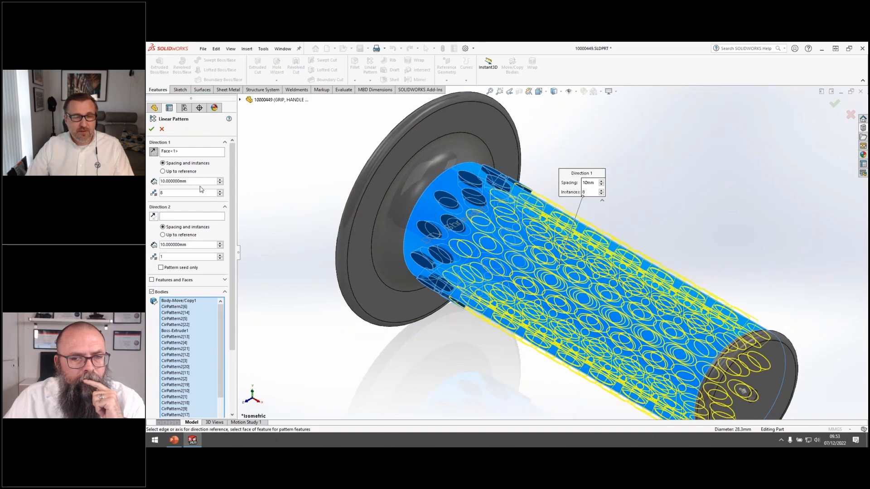
Link the linear pattern's Direction 1 spacing to the global variable "spacing"
drag(201, 182, 151, 180)
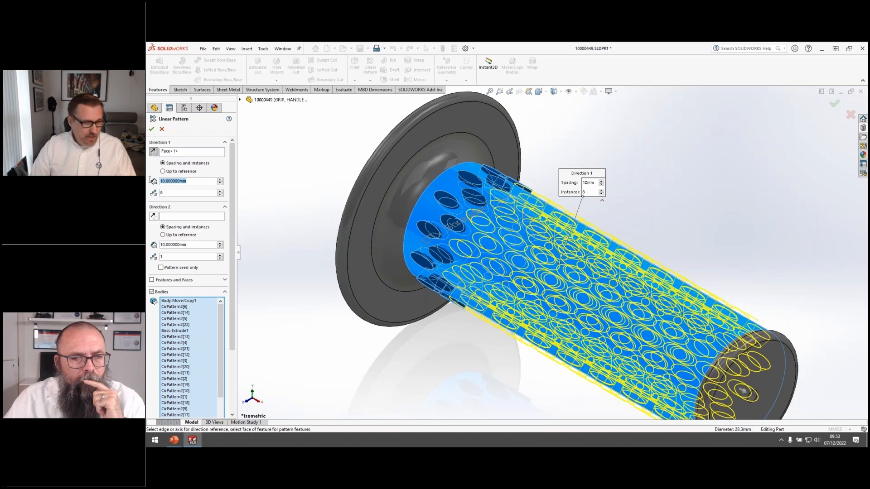
text(=)
key(Down)
key(Right)
key(Down)
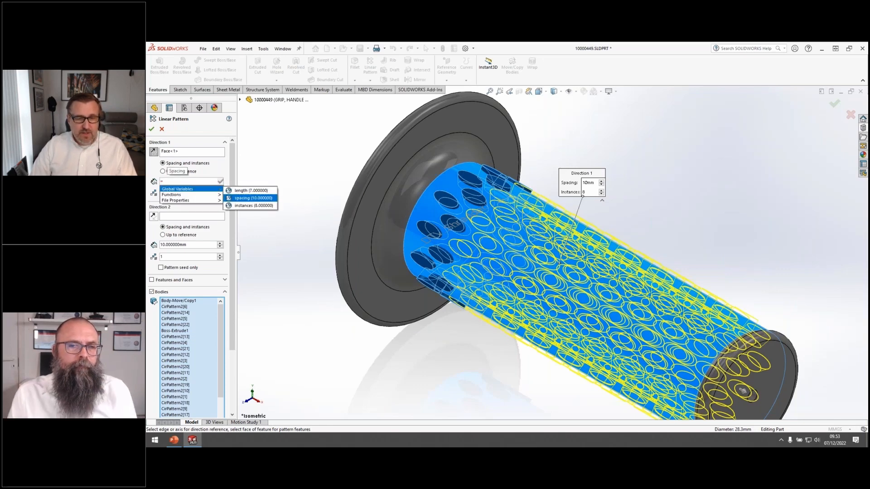
key(Return)
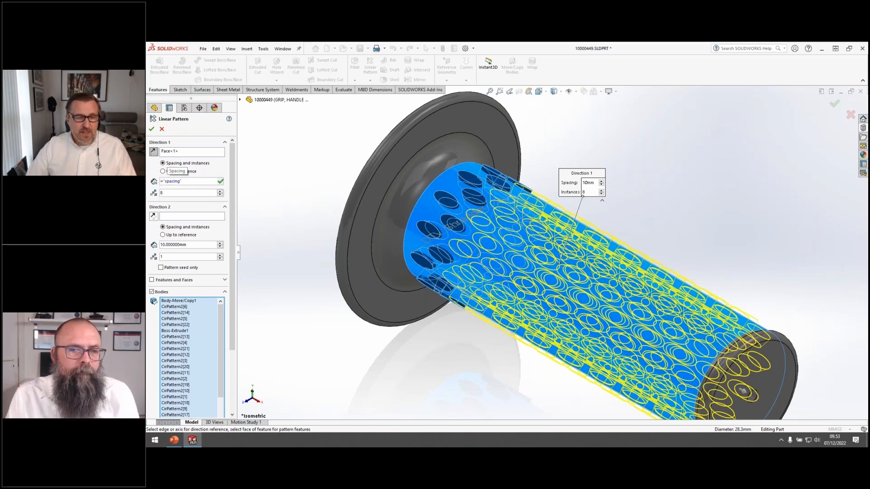
Link the linear pattern's Direction 1 instance count to the global variable "instances" and create the pattern
click(161, 193)
text(=)
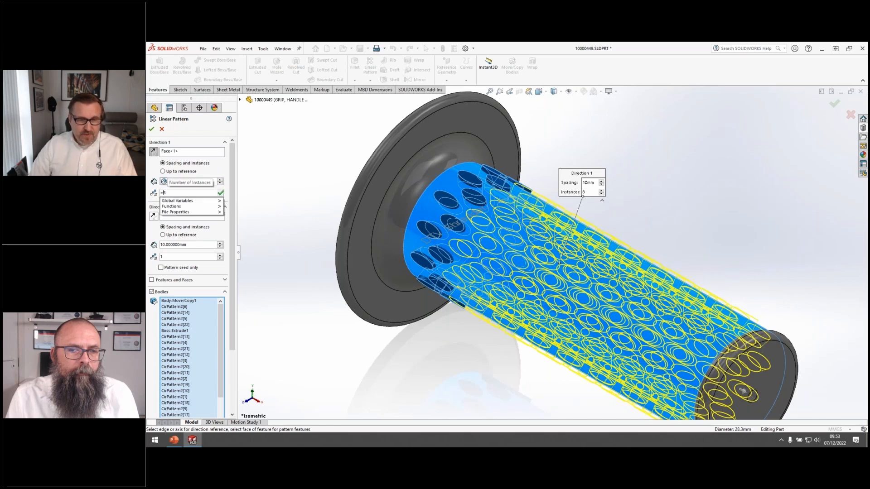
key(Down)
key(Right)
key(Down)
key(Down)
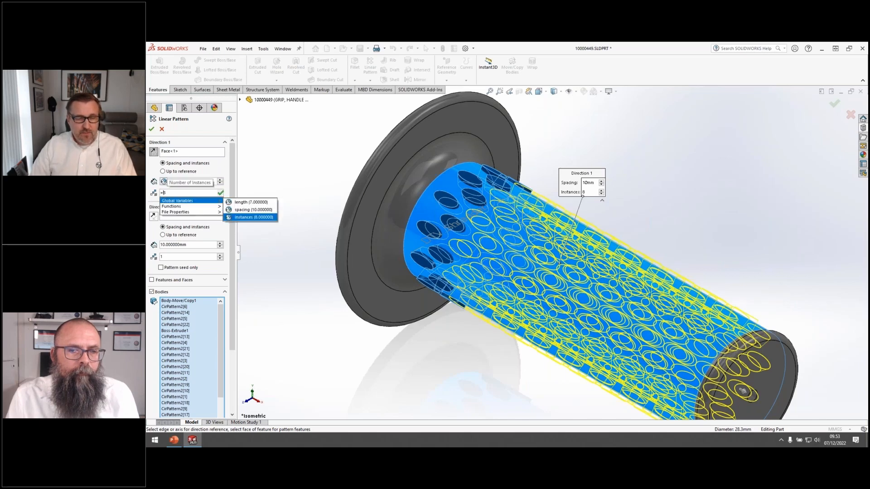
key(Return)
key(Return)
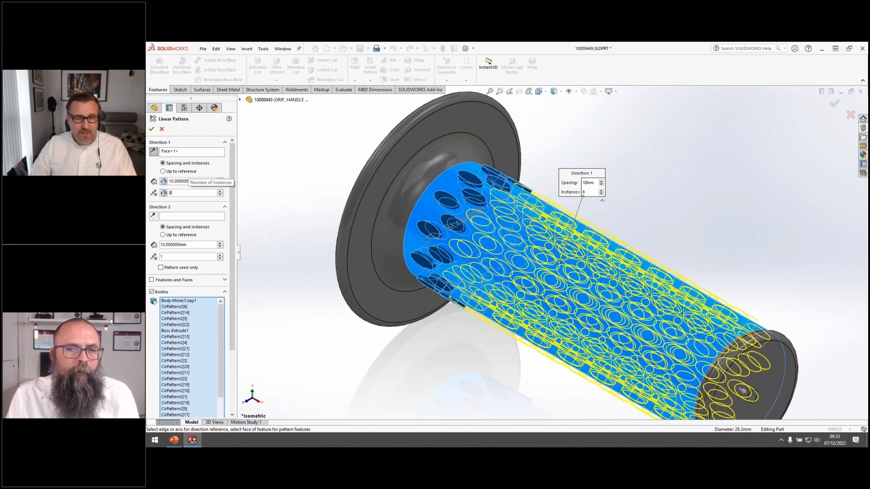
click(151, 129)
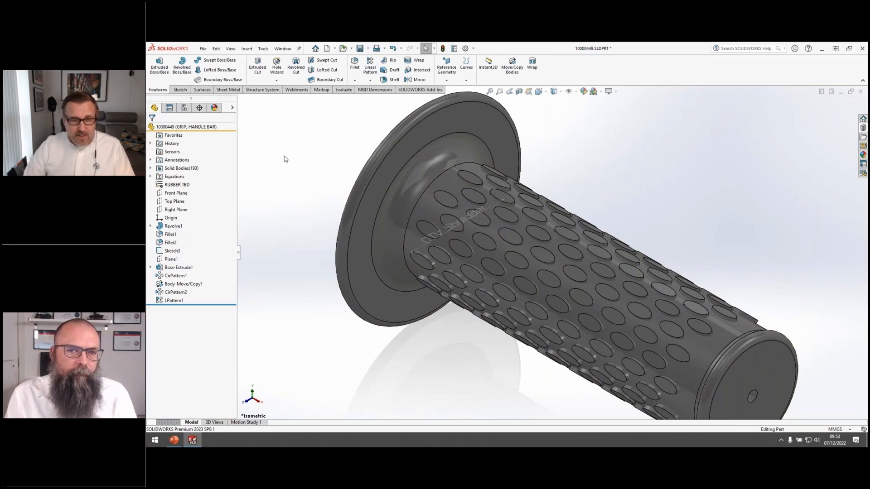
Open the part's equations for management and set the global variable "length" to 10
right_click(176, 179)
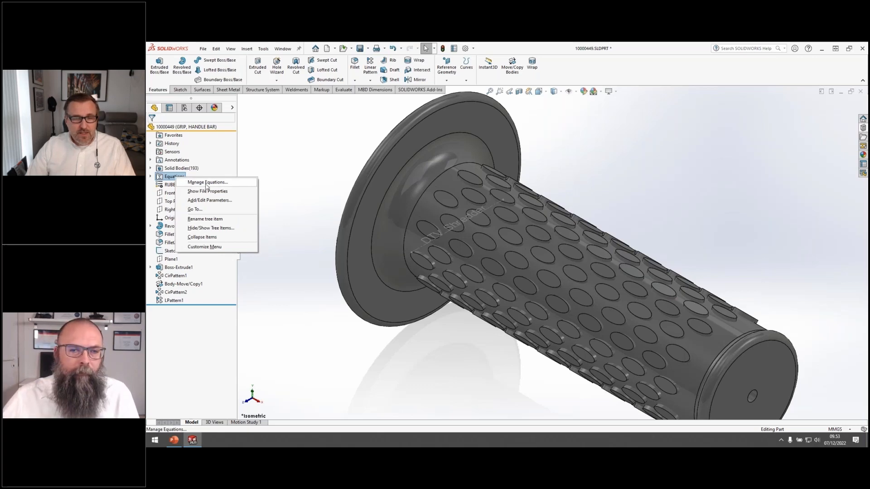
click(206, 183)
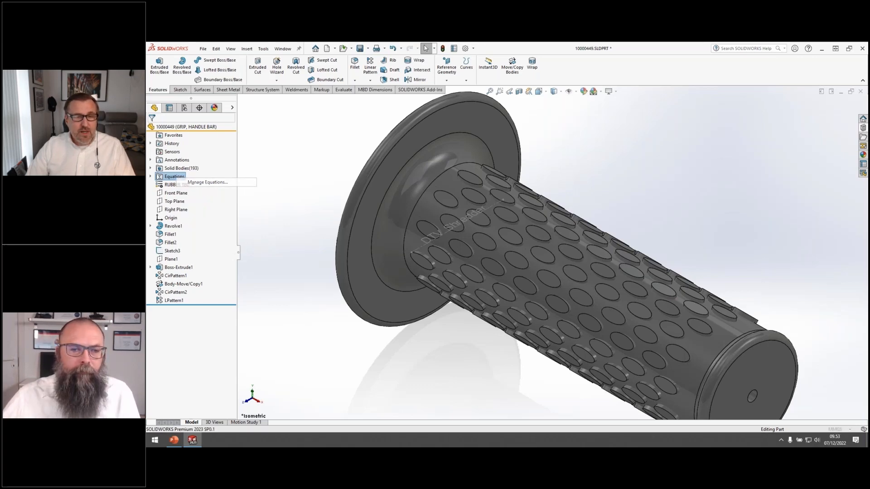
mouse_move(280, 93)
mouse_down()
mouse_move(268, 94)
mouse_move(292, 95)
mouse_up()
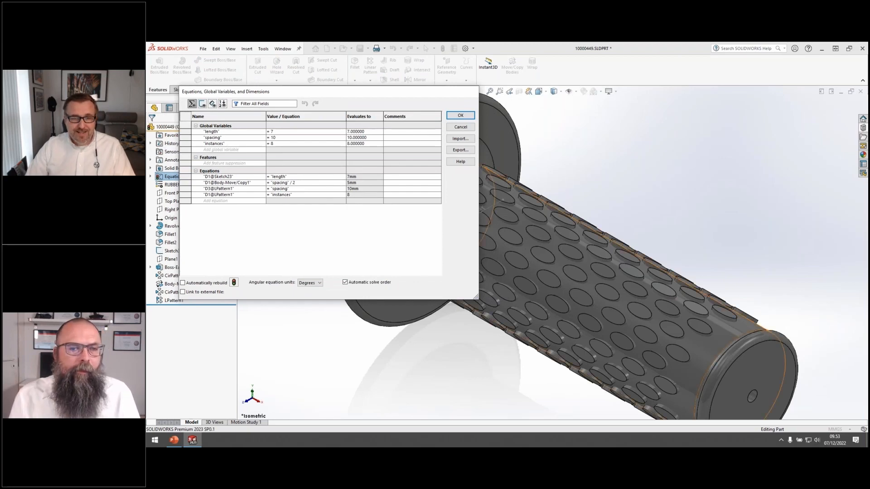
click(287, 132)
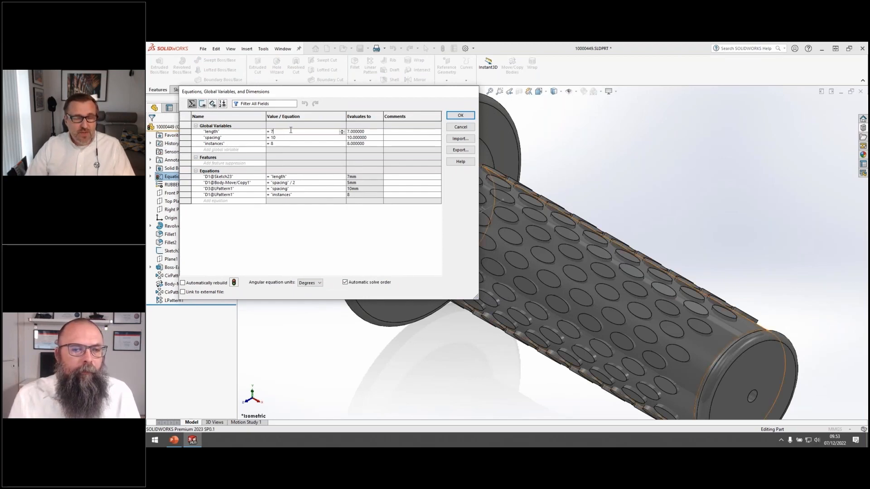
key(BackSpace)
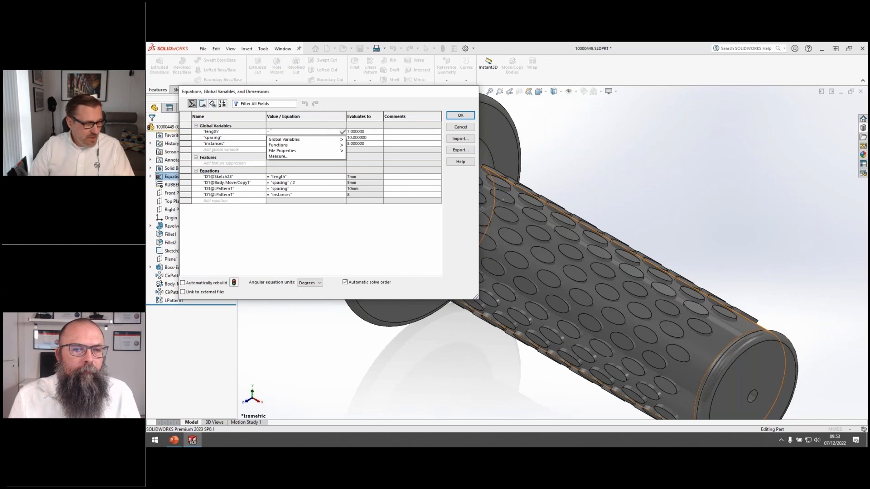
text(10)
key(Return)
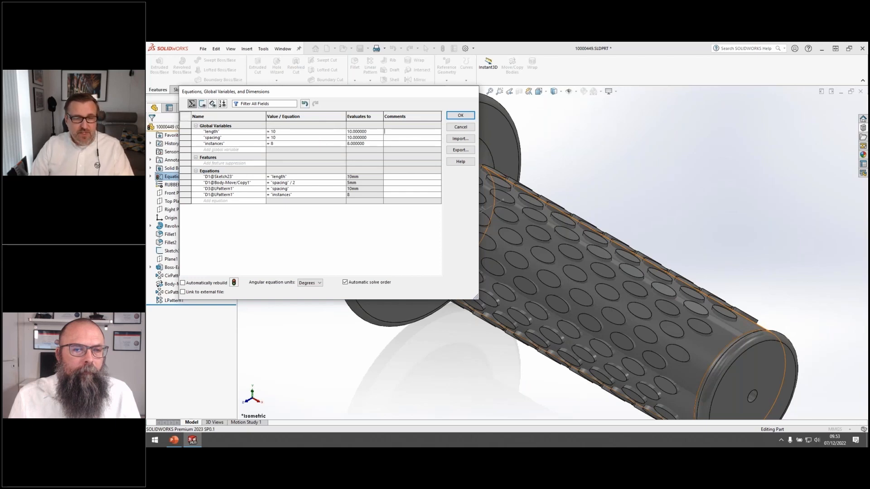
Set the global variables "spacing" to 14 and "instances" to 6 and apply the equation changes to the part
text(14)
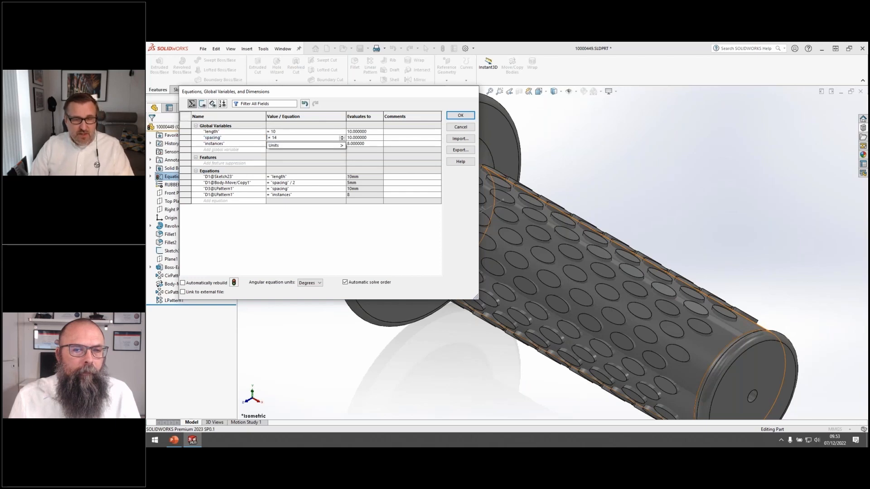
key(Return)
key(Tab)
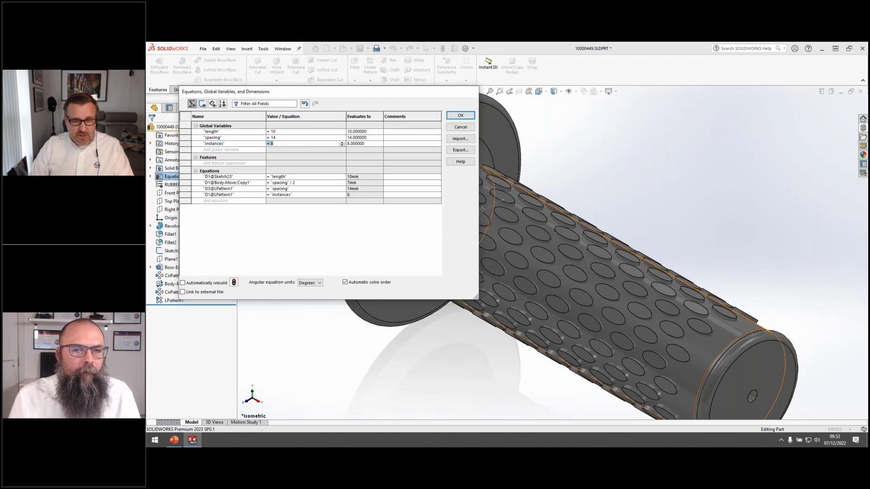
text(6)
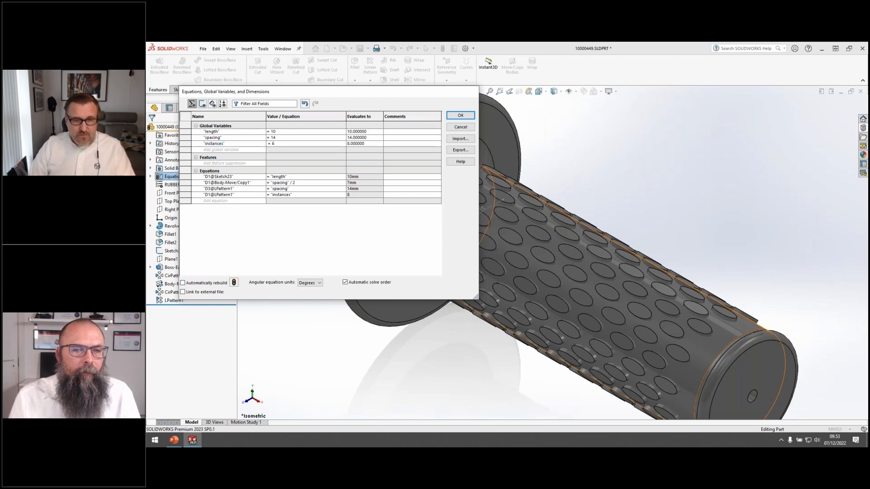
click(460, 115)
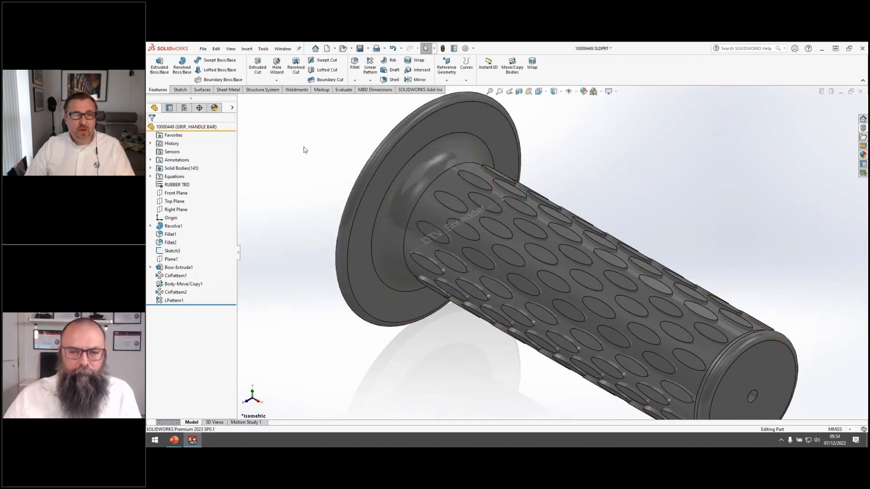
Start a Defeature of the grip without removing any bodies, and choose all holes as features to keep
scroll(305, 149, up, 2)
ctrl+middle_drag(333, 190, 304, 175)
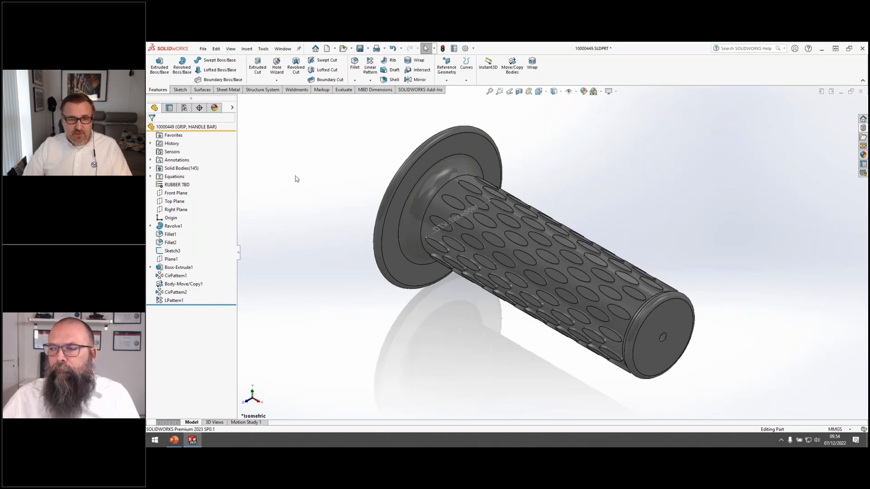
click(264, 50)
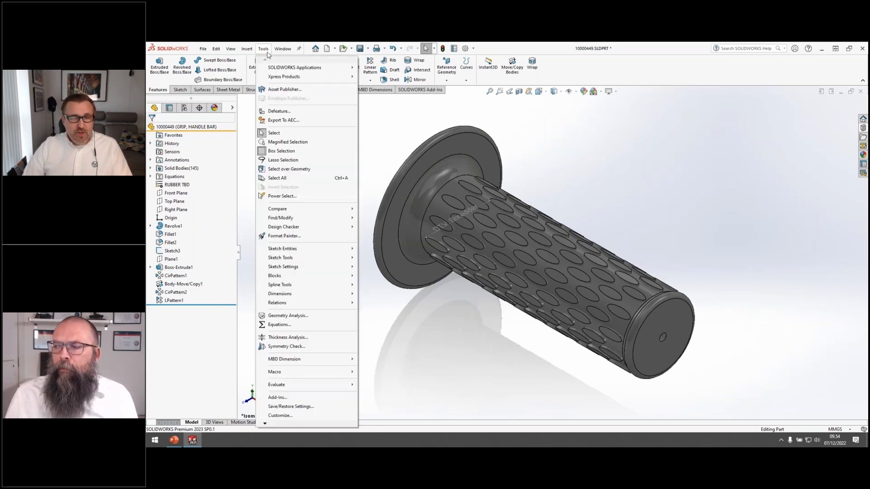
click(280, 111)
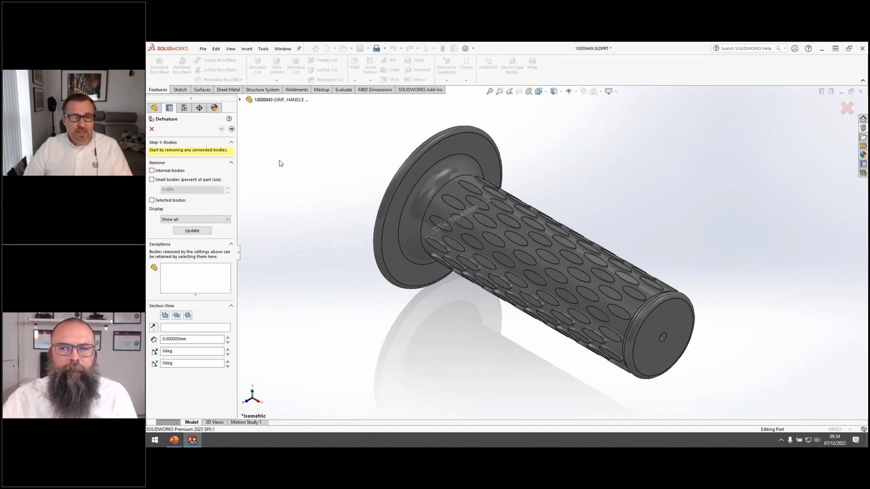
click(231, 129)
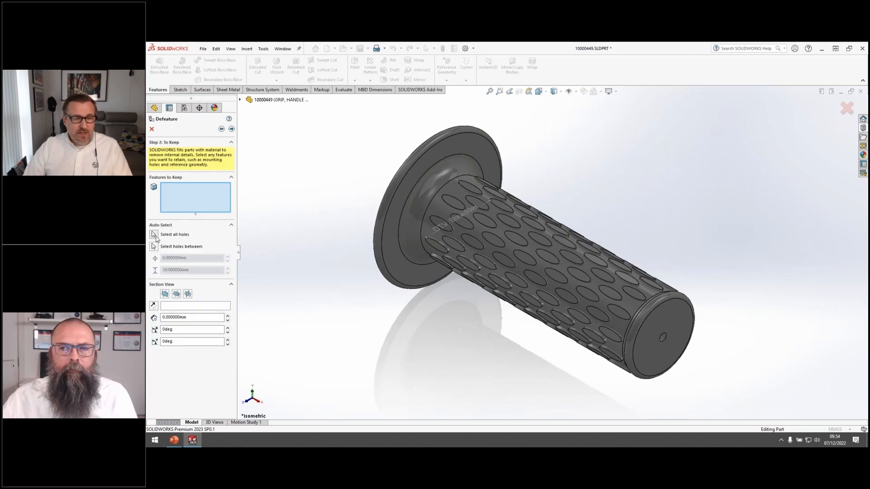
click(154, 235)
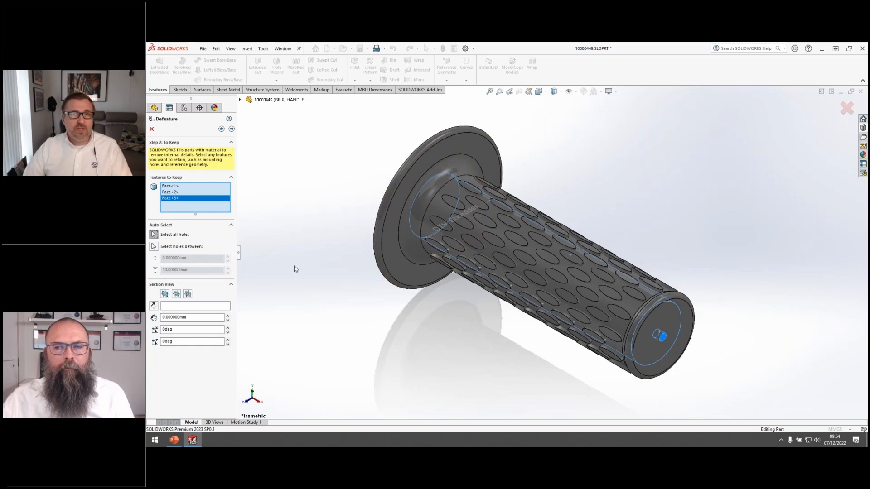
click(231, 129)
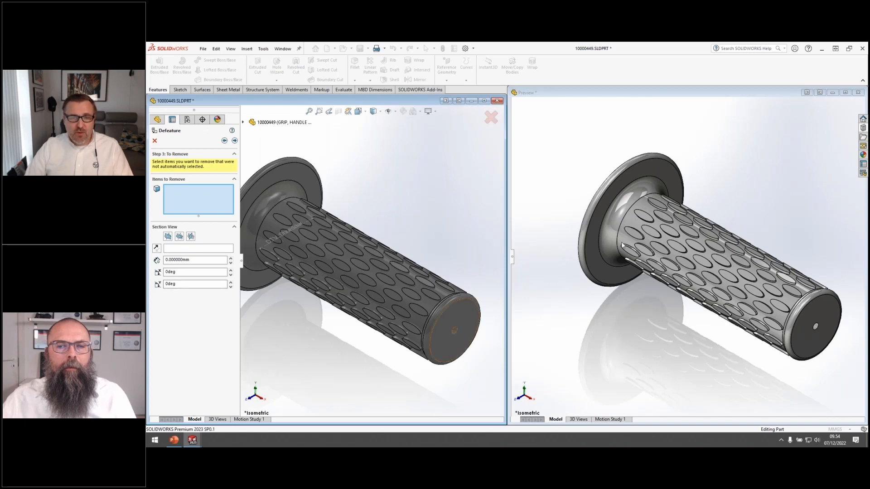
Add an elliptical body's Boss-Extrude1 together with its related patterns and body copy to the Defeature items to remove
scroll(311, 253, down, 5)
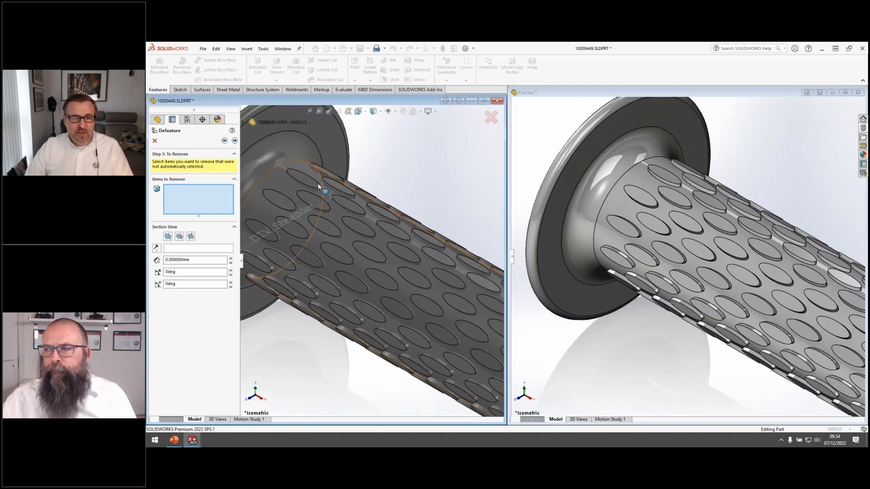
mouse_move(319, 183)
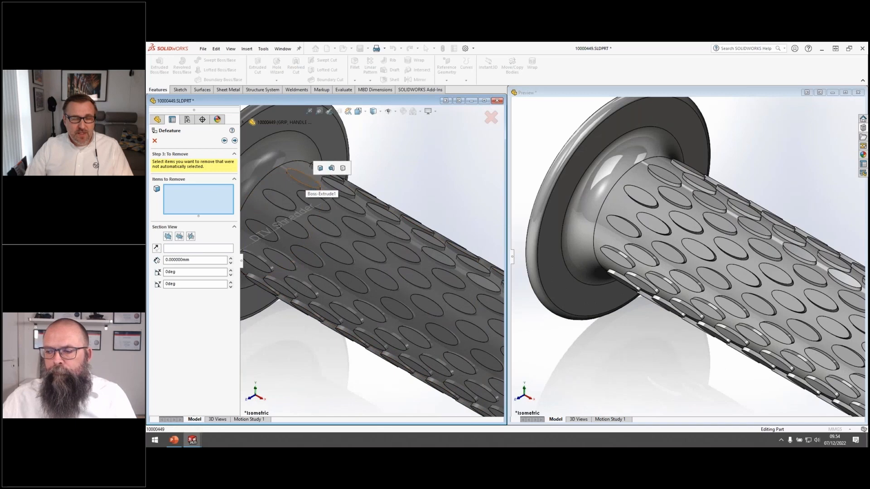
click(333, 169)
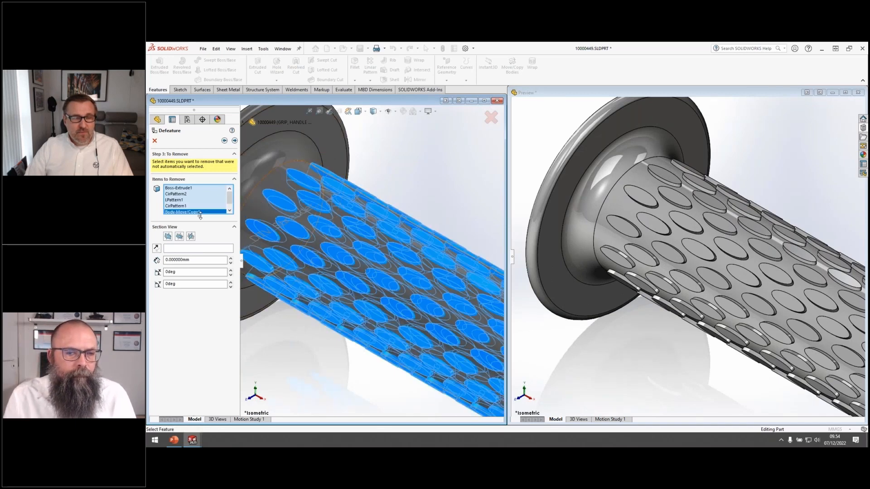
drag(200, 216, 199, 242)
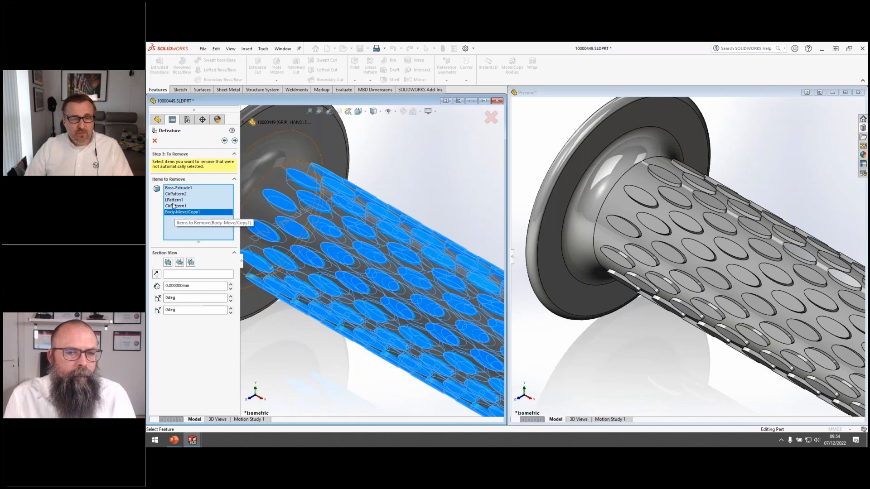
Create the defeatured grip as a new configuration and reactivate the Default configuration
click(234, 141)
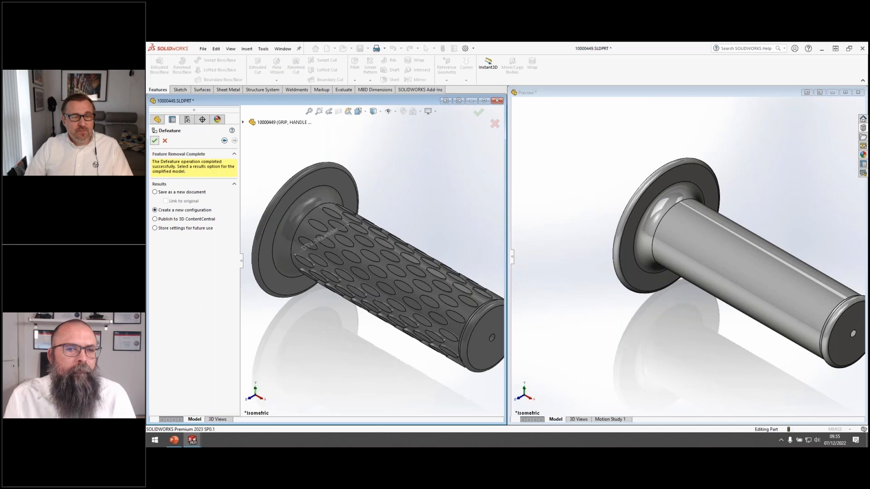
click(155, 140)
click(184, 108)
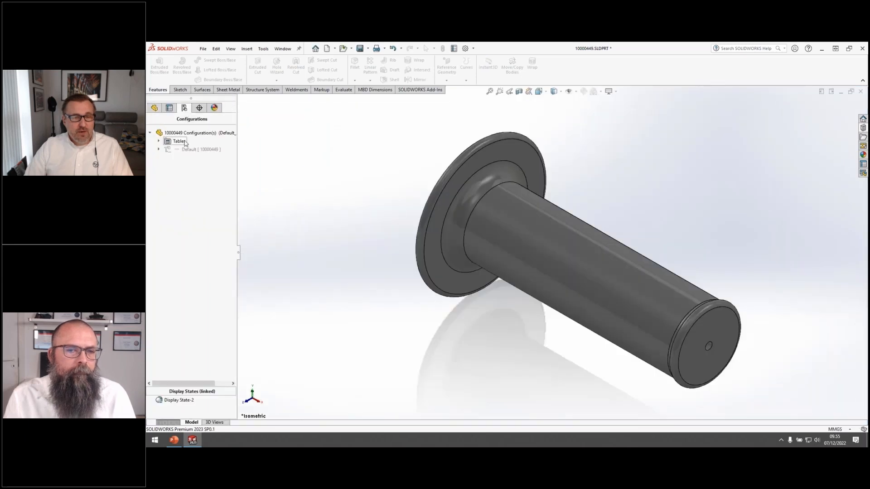
double_click(199, 150)
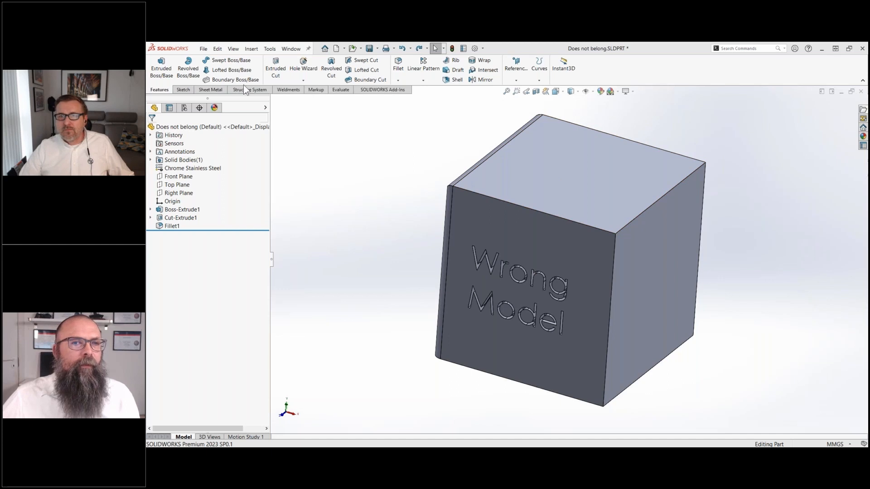
Start an extruded cut on the cube's top face and sketch a circle about 57.5 mm in diameter centred on the origin
click(280, 72)
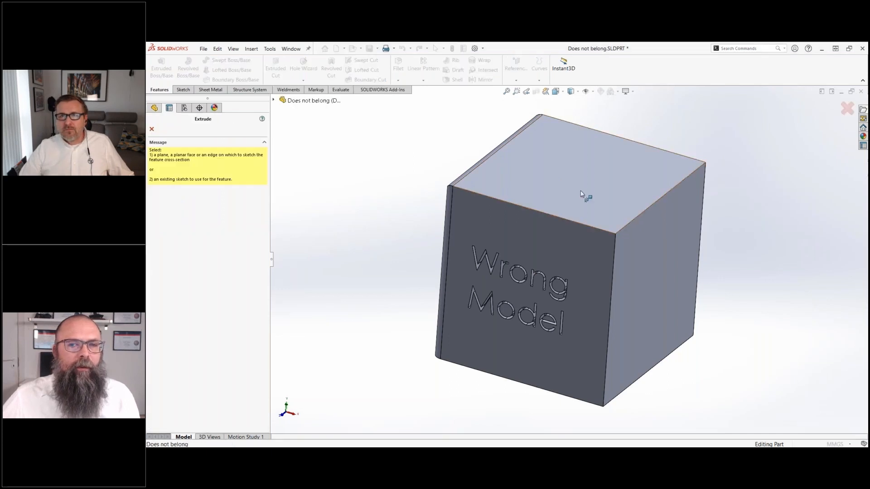
click(583, 195)
click(231, 60)
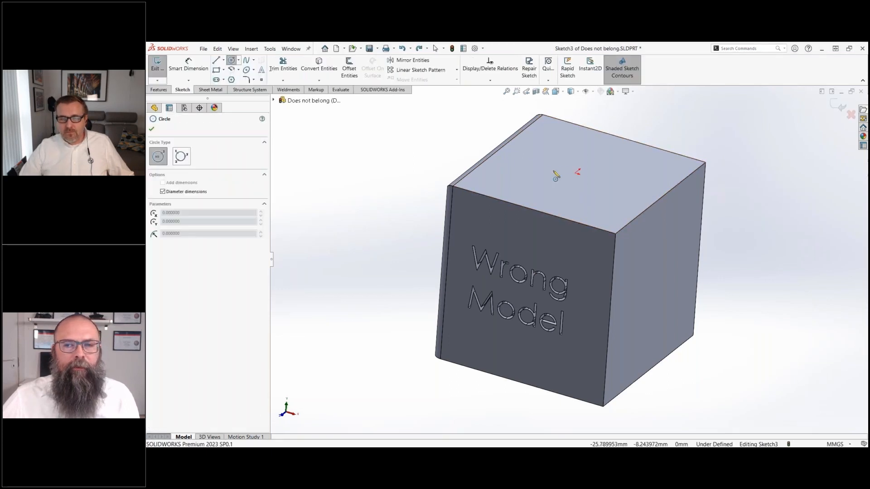
click(574, 173)
click(561, 184)
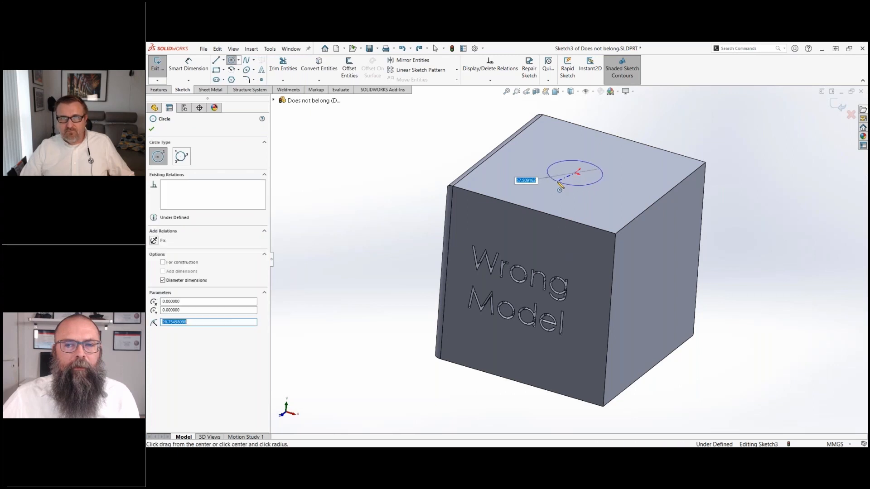
Dimension the circle's diameter at 50 mm
click(192, 69)
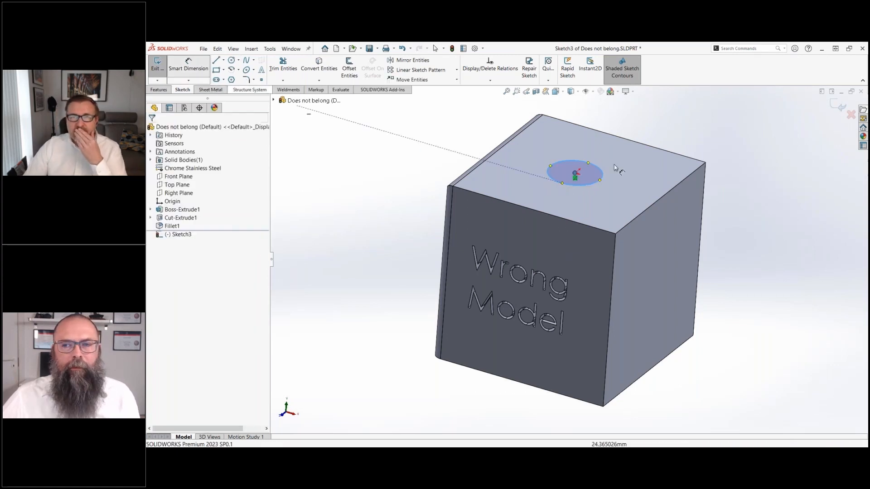
click(597, 167)
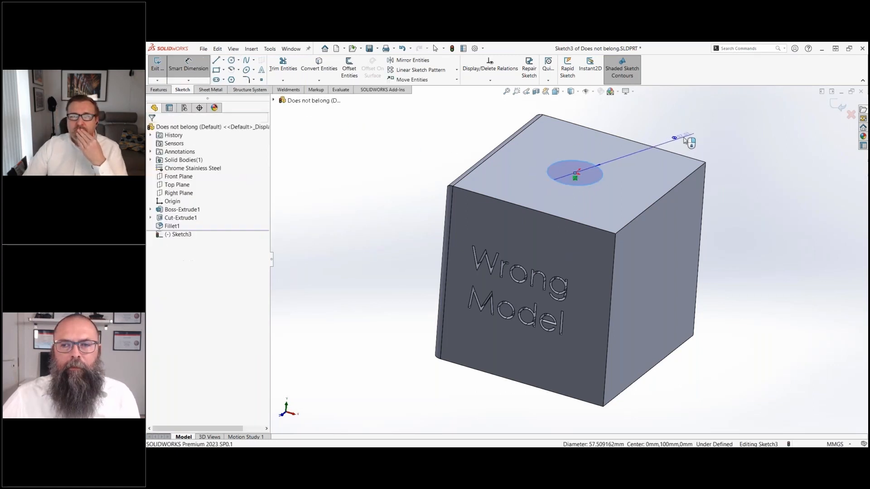
click(686, 140)
text(50)
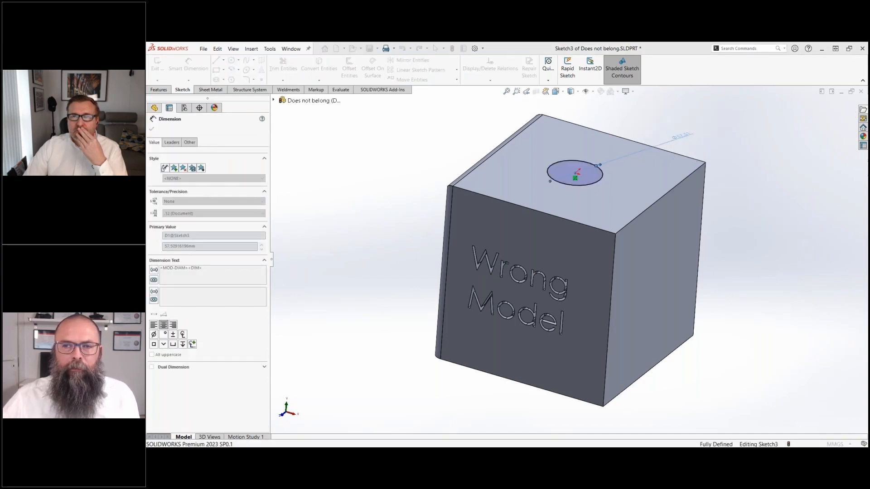
key(Return)
Try stepping the circle cut's blind depth up to 30 mm, and cancel the cut
click(838, 107)
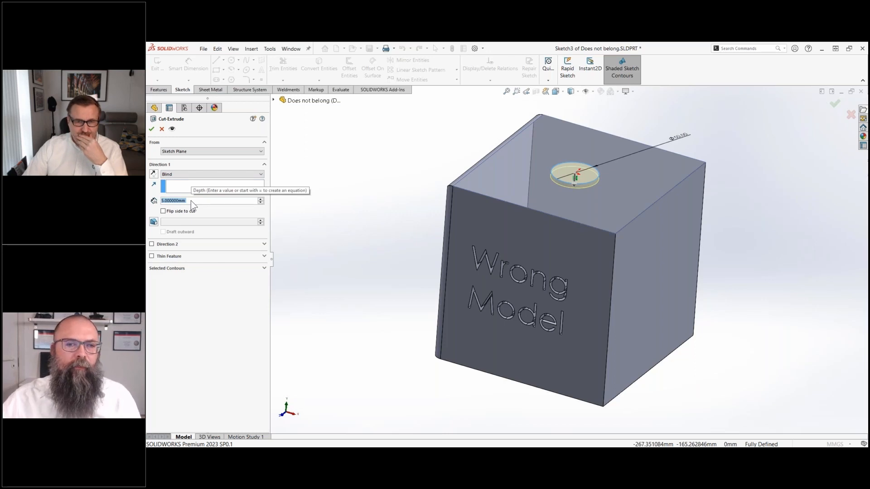
text(10)
key(Return)
scroll(208, 201, up, 4)
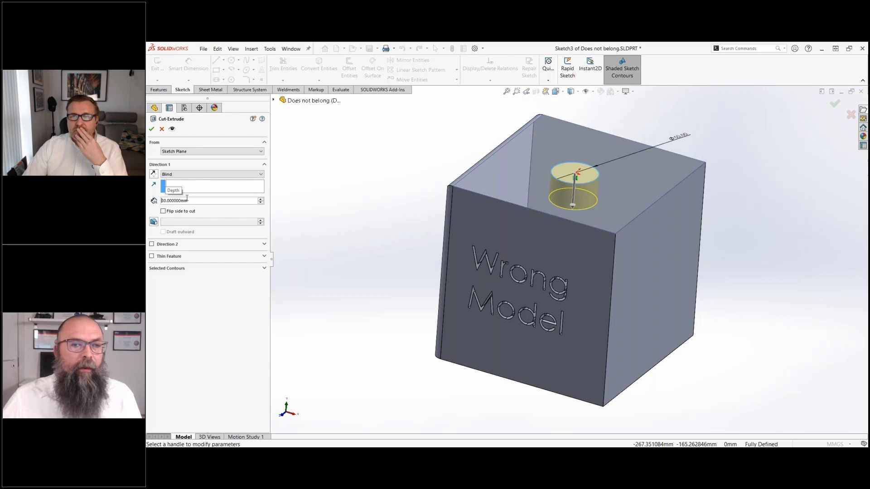
click(162, 129)
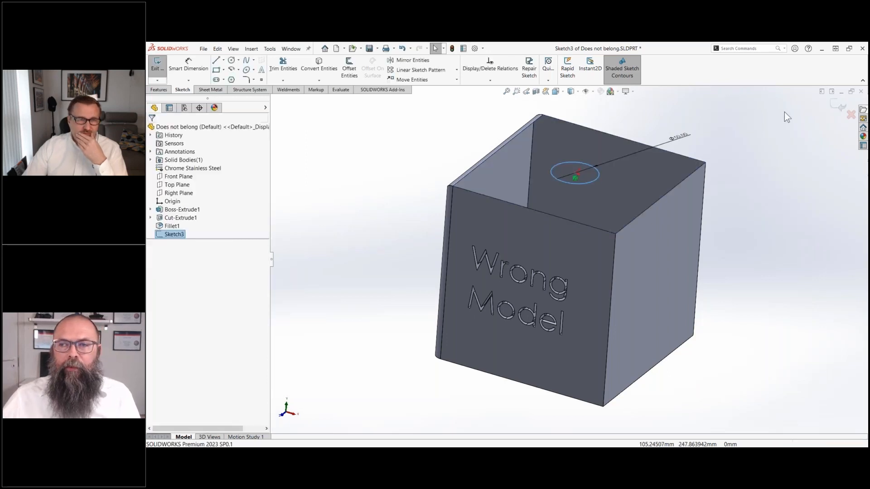
Exit the circle's sketch and set the metric length spin box increment to 10 mm in the system options
click(837, 106)
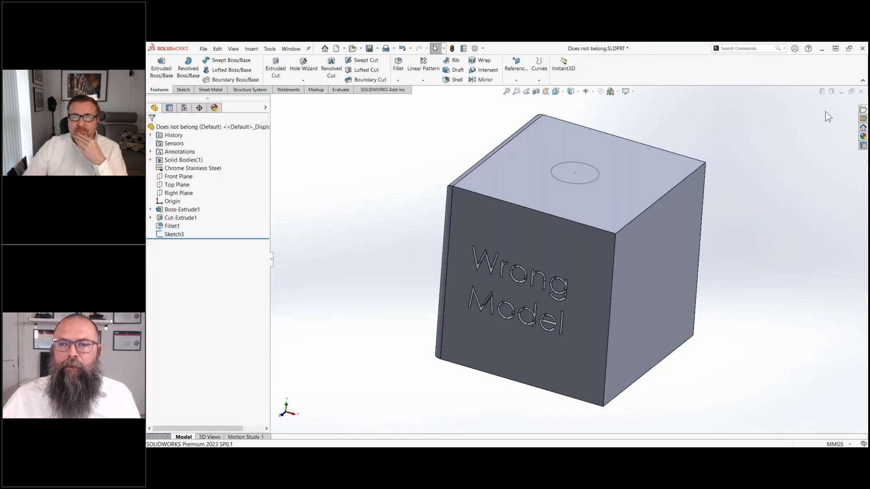
click(474, 49)
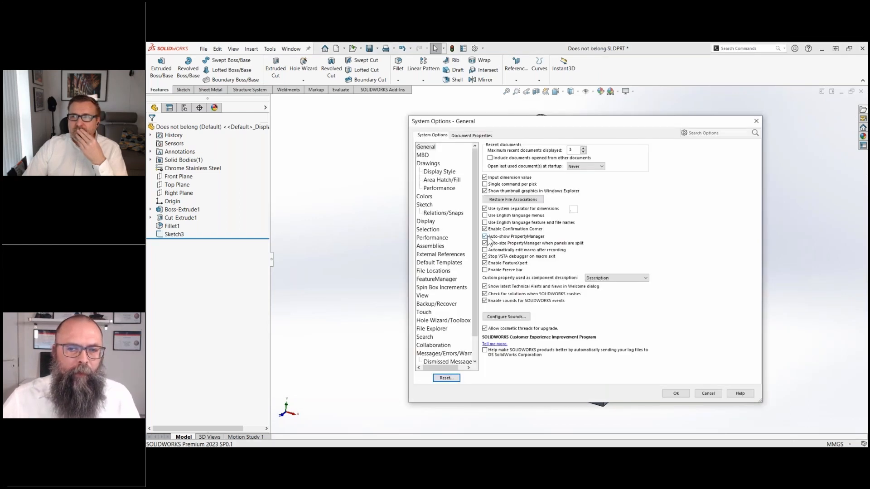
click(448, 289)
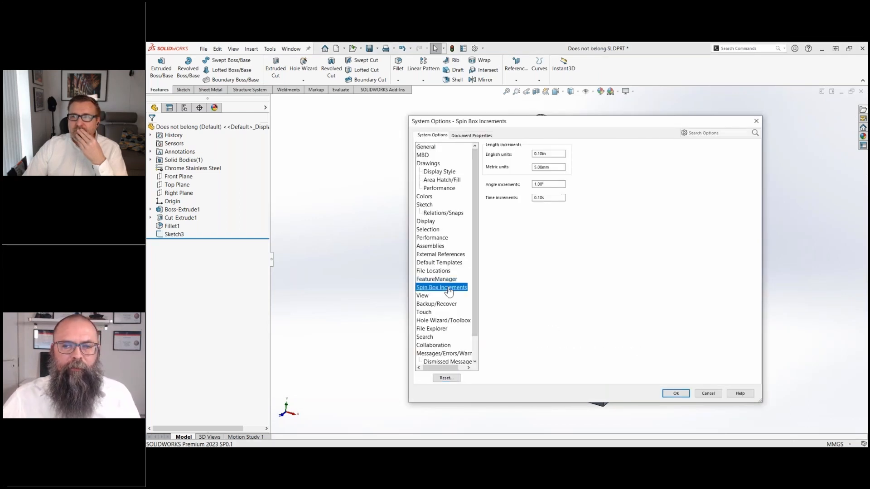
drag(559, 167, 519, 168)
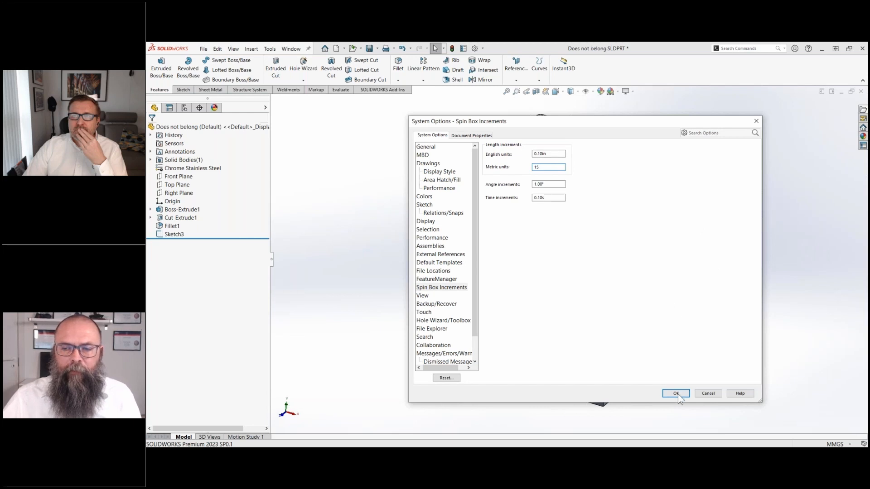
key(BackSpace)
text(0.00mm)
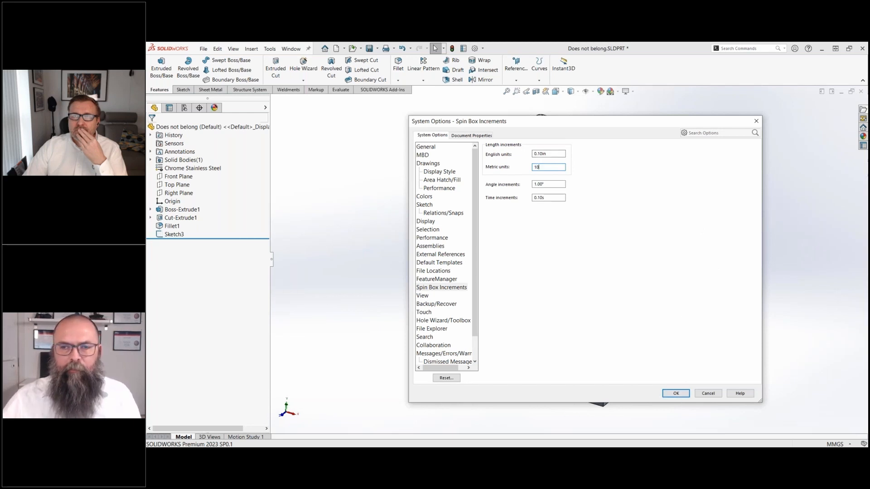
click(676, 394)
Extrude-cut the 50 mm circle on the cube's top face to a blind depth of 90 mm
click(582, 186)
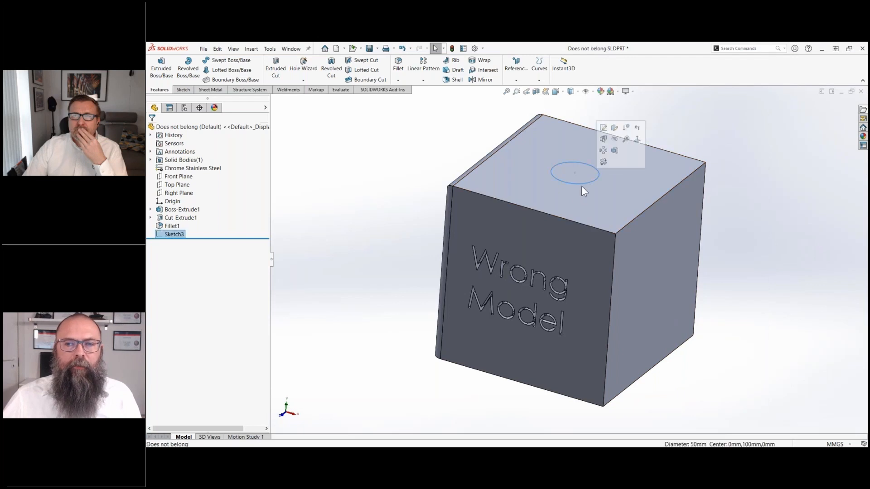
click(275, 69)
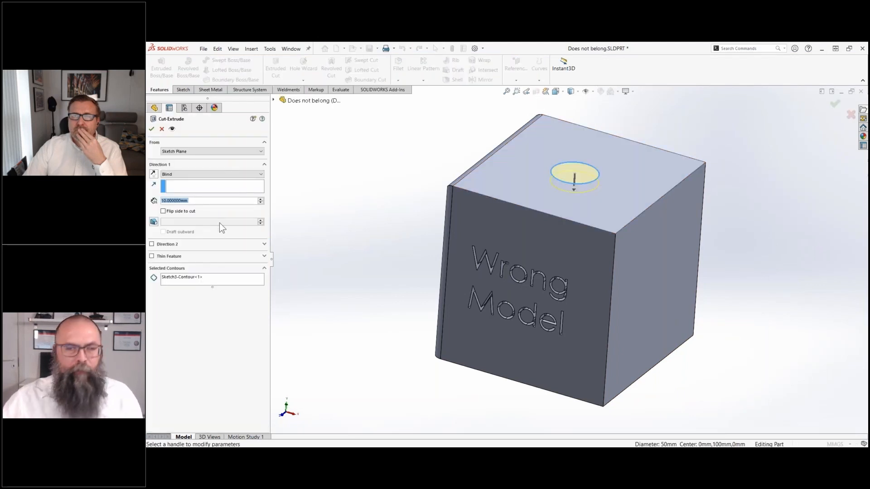
text(30)
key(Return)
key(Up)
key(Up)
key(Up)
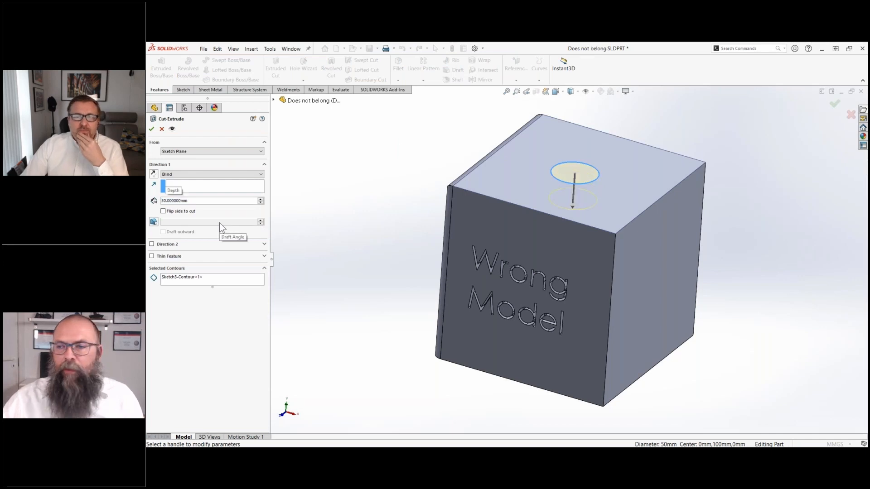
key(Up)
key(Up)
key(Up)
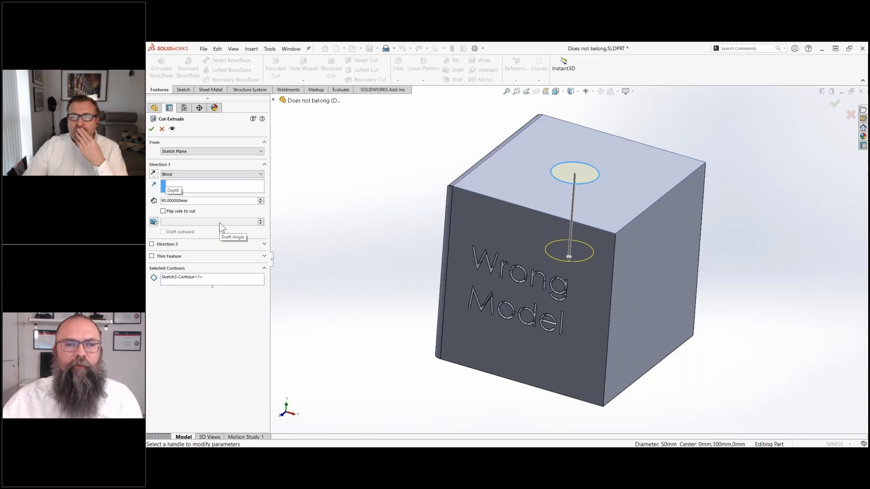
click(152, 129)
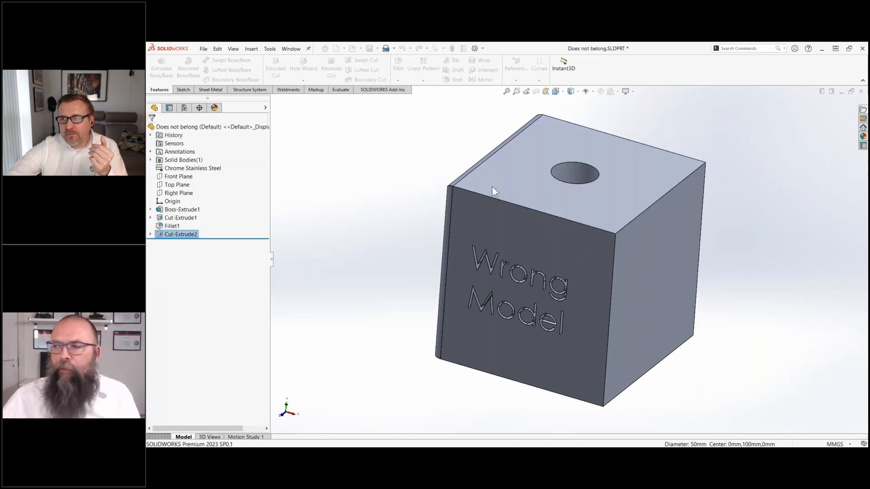
right_click(173, 234)
click(446, 158)
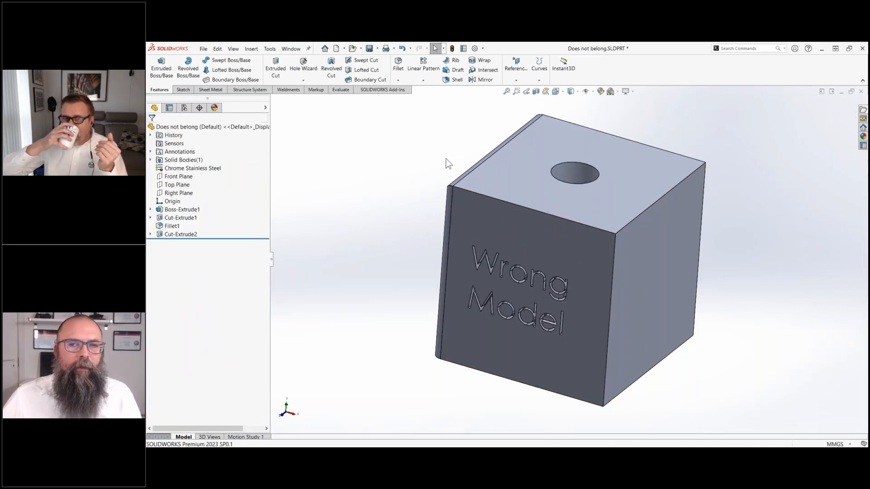
click(684, 272)
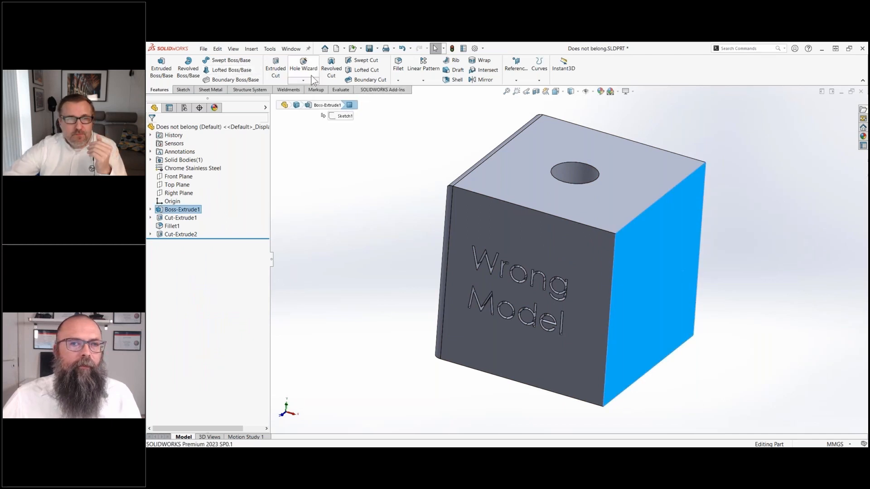
click(183, 90)
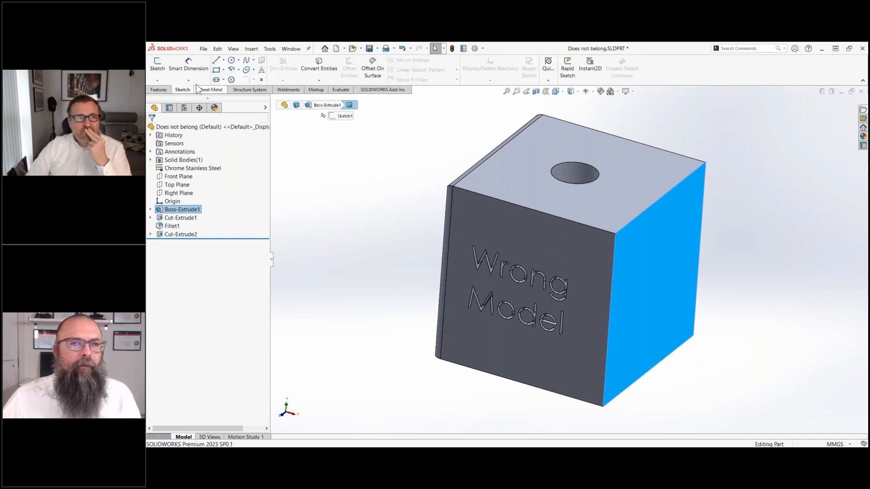
click(231, 59)
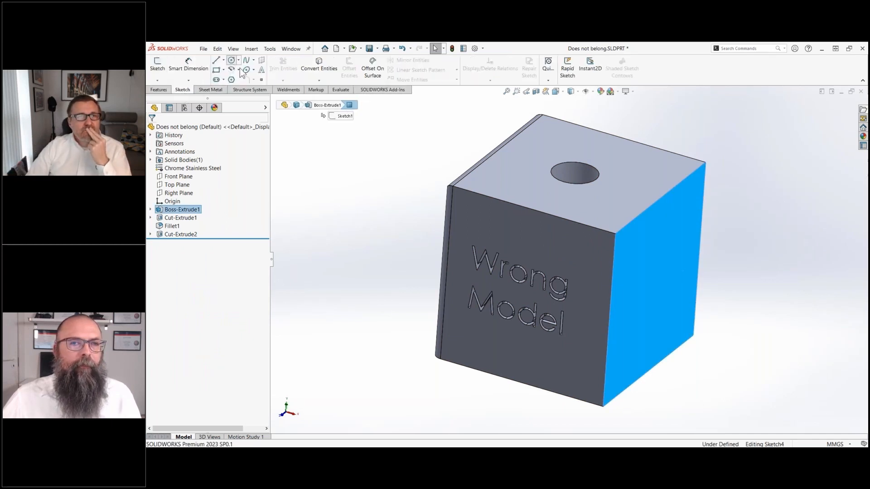
click(582, 201)
key(Escape)
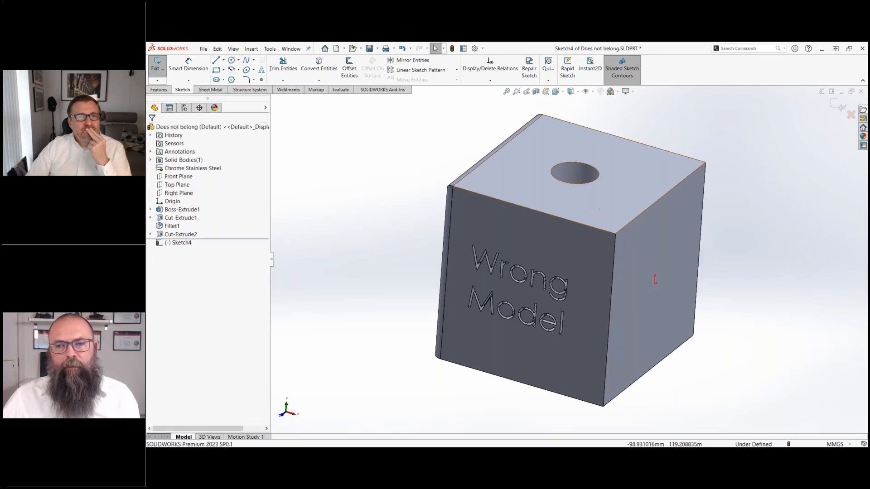
click(851, 114)
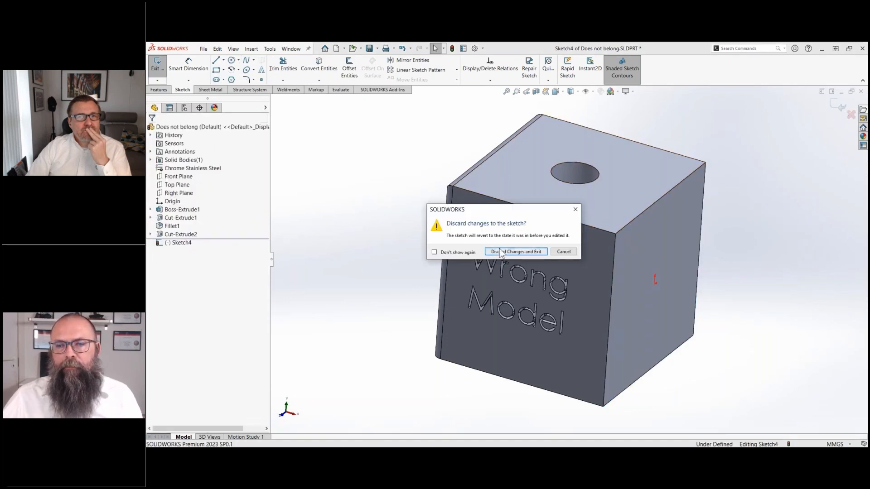
click(515, 251)
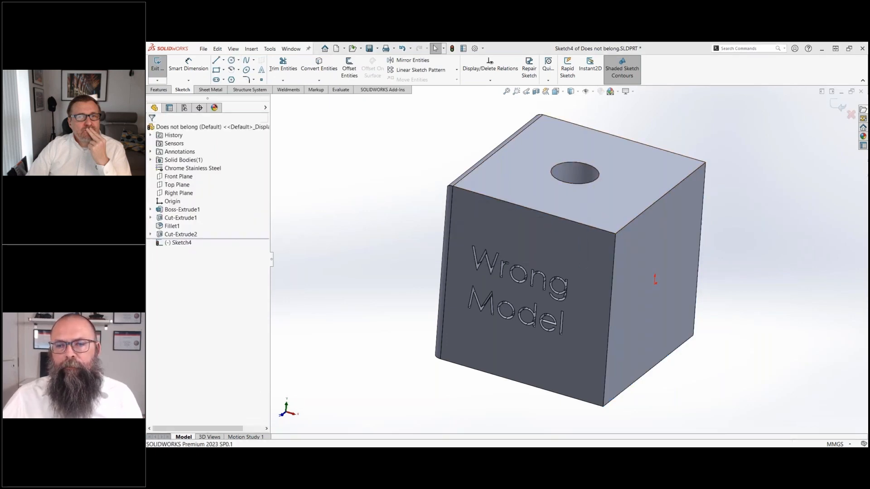
Sketch a circle about 34 mm in diameter on the cube's top face, beside the round hole, and exit the sketch
click(644, 174)
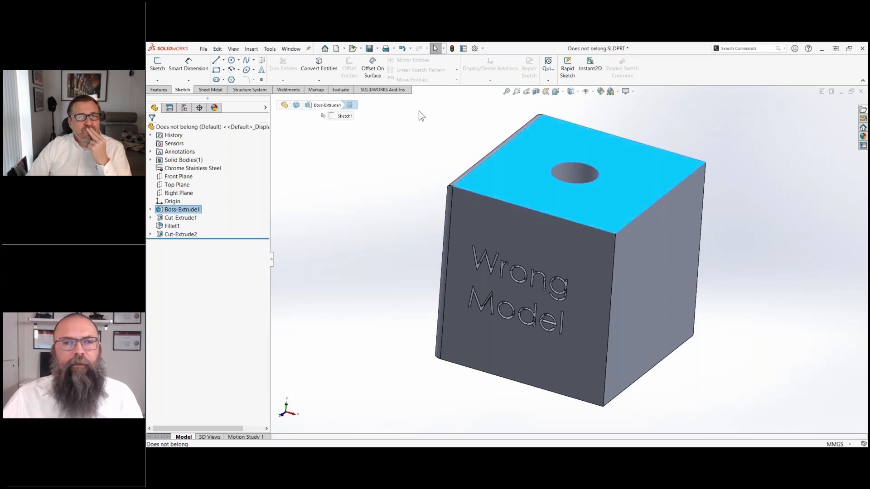
click(231, 61)
click(578, 172)
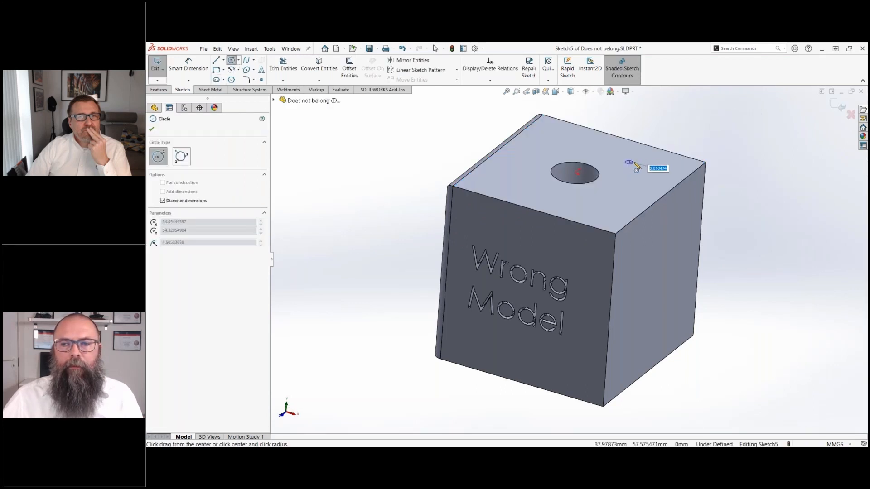
click(643, 170)
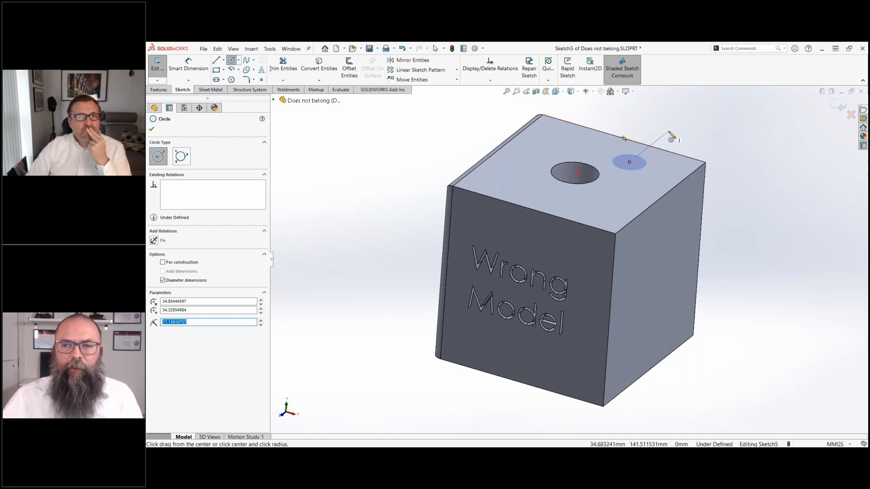
key(d)
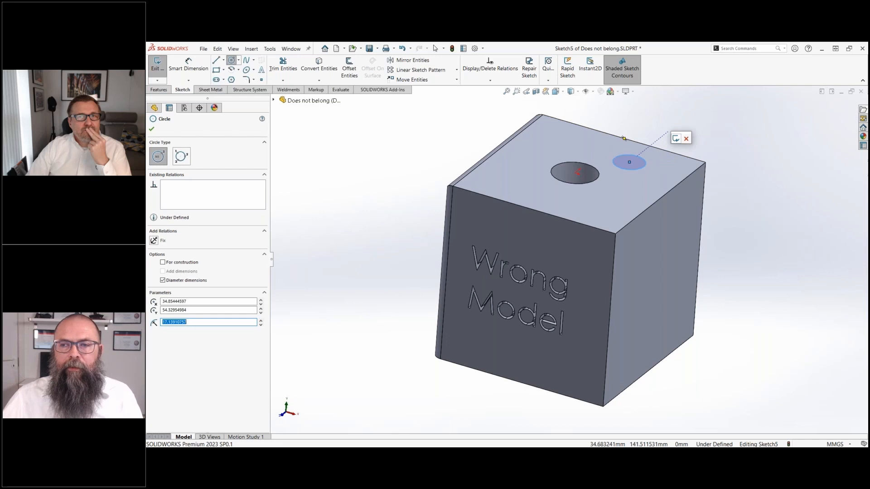
click(675, 140)
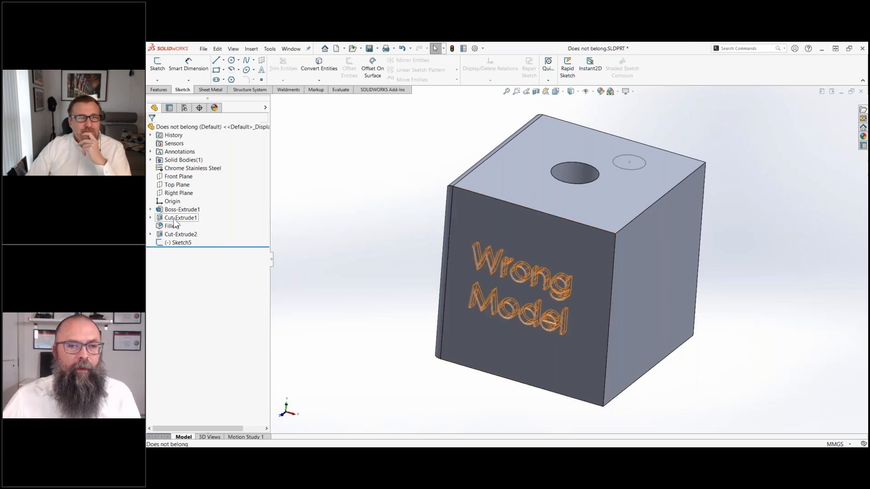
Copy the "Wrong Model" text cut from the front onto the cube's adjacent right-hand face
drag(175, 219, 289, 227)
drag(377, 235, 655, 243)
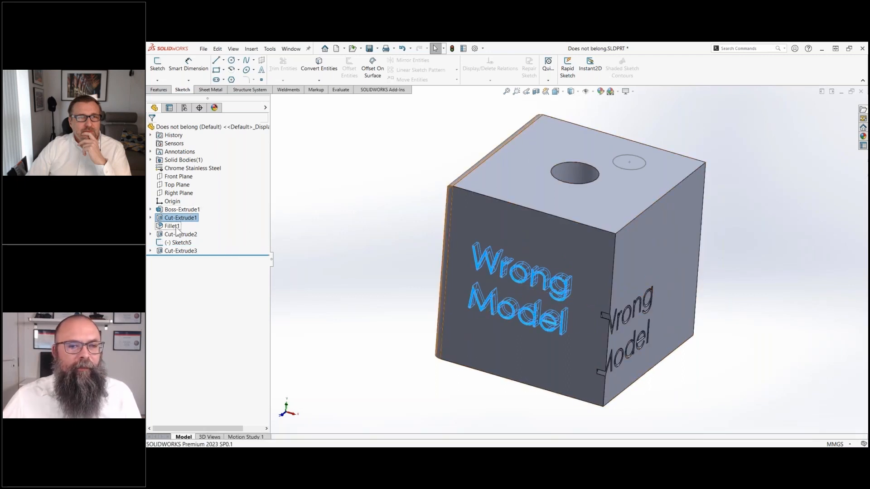
Try to copy the text cut and the edge fillet together onto the cube, and clear the selection
ctrl+drag(175, 226, 507, 201)
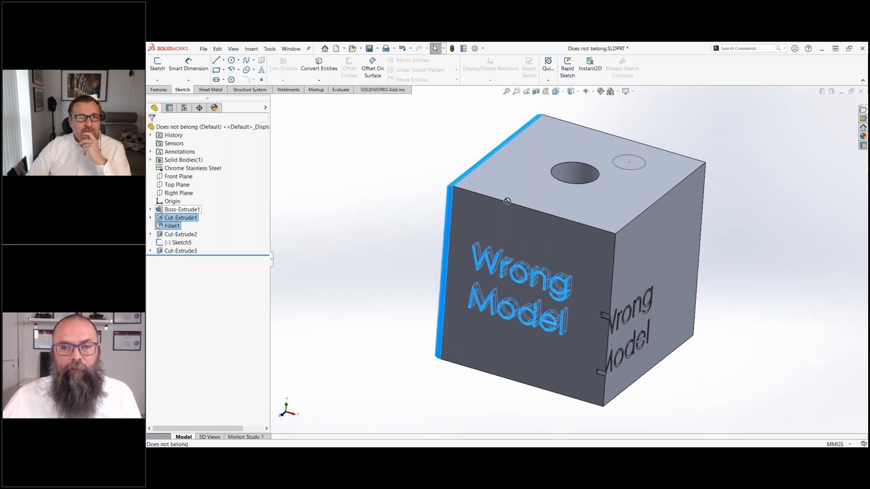
drag(301, 206, 169, 228)
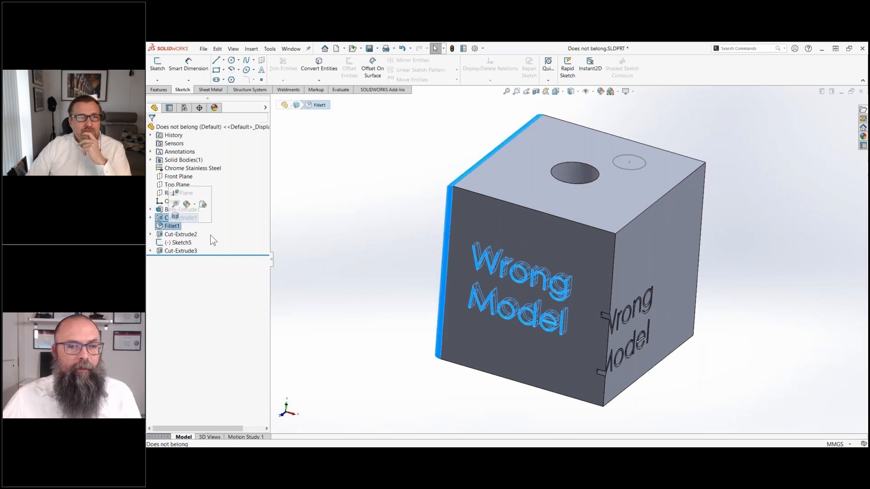
click(340, 245)
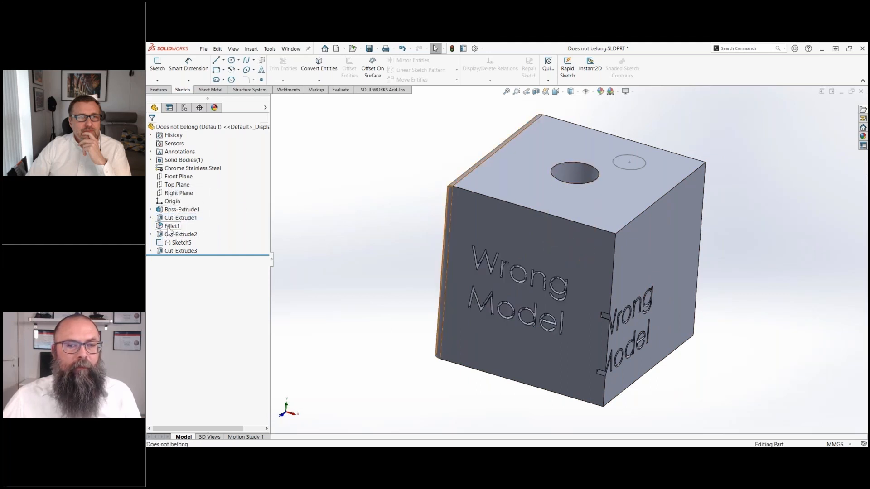
Copy the existing edge fillet onto the cube's top front edge and the vertical edge beside the text face
drag(171, 226, 446, 220)
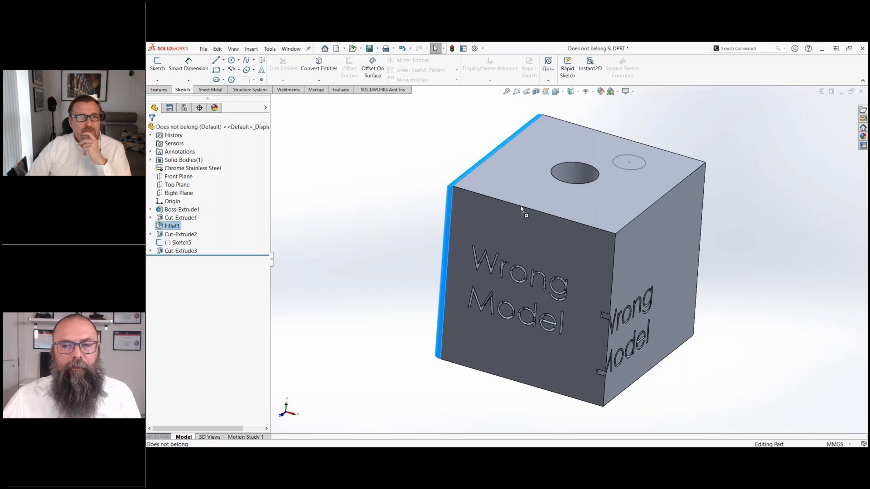
drag(521, 208, 521, 207)
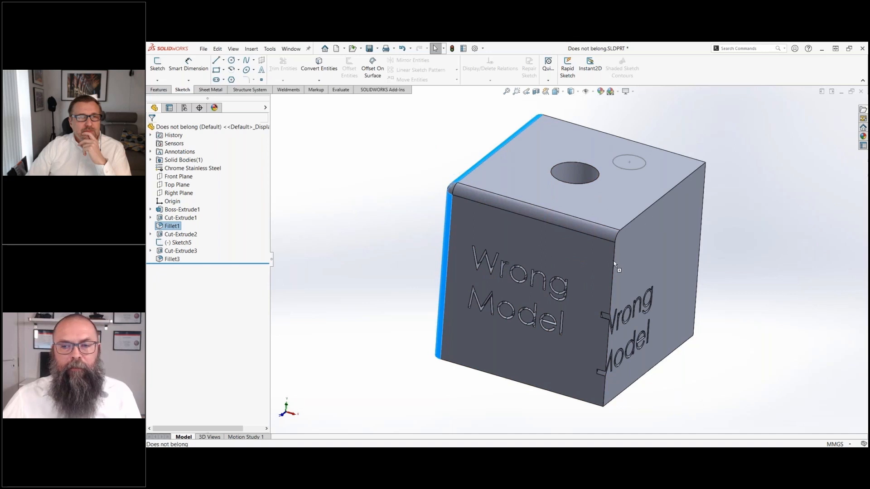
drag(613, 261, 614, 261)
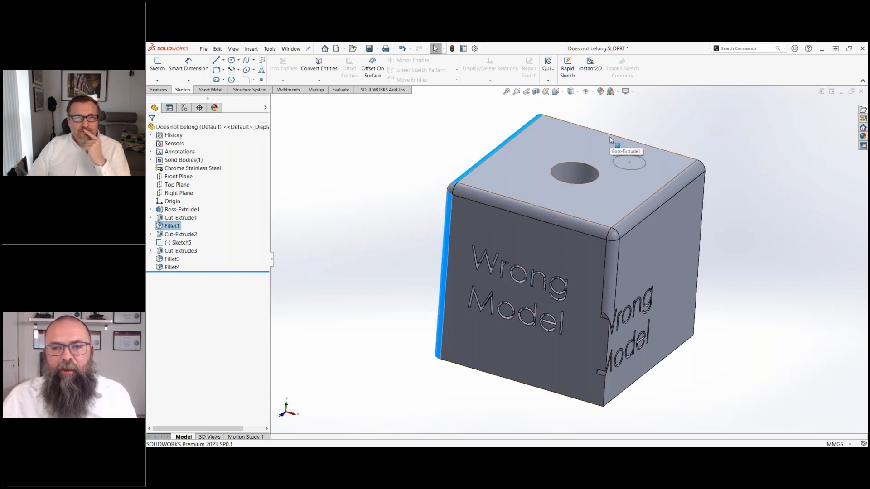
Use Select Other on the cube's top face to look at the hidden faces behind it, and close the selection list
click(548, 145)
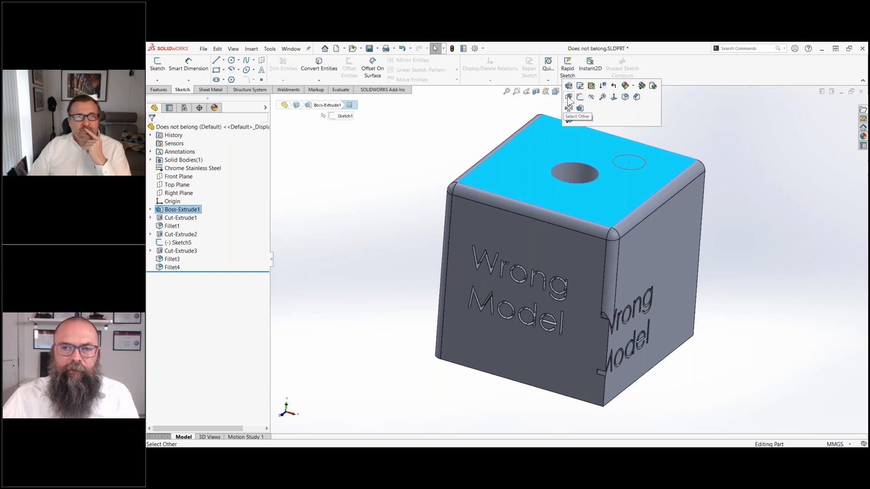
click(569, 96)
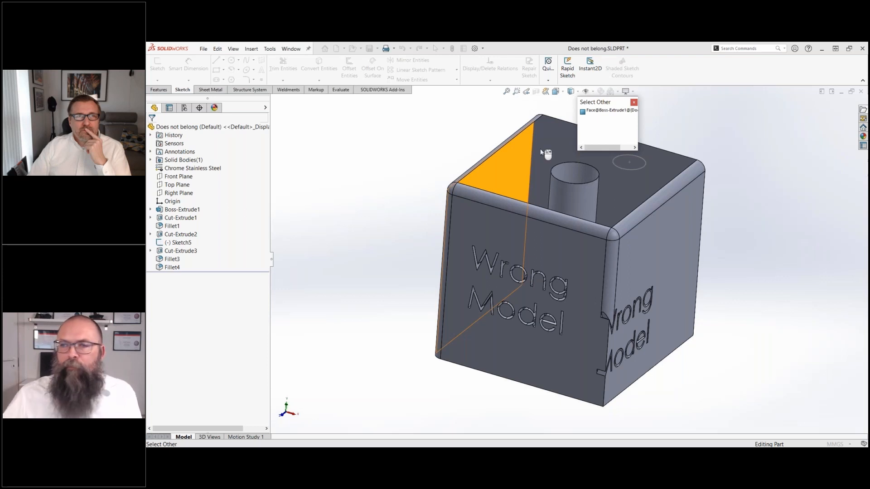
click(634, 103)
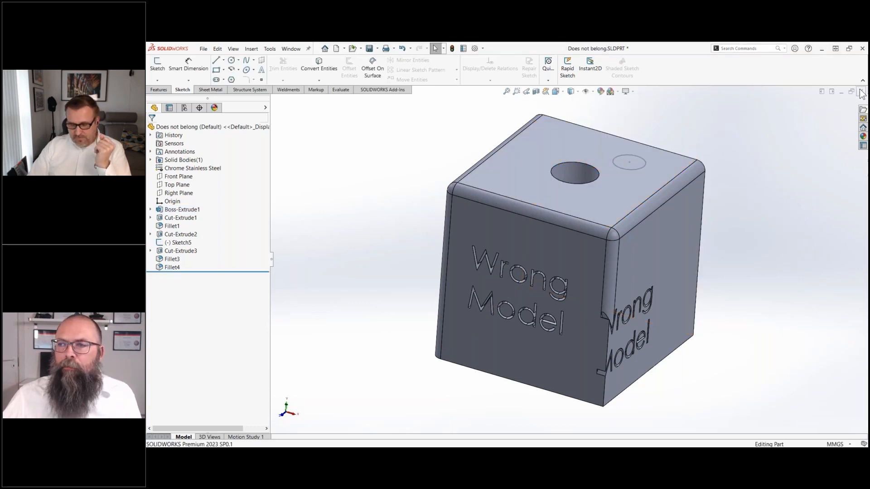
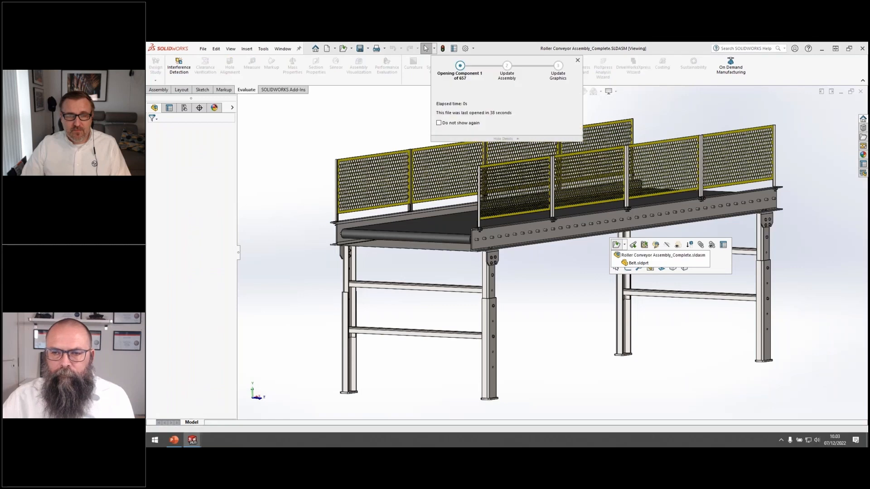
Hide the belt in the roller conveyor assembly to expose the rollers beneath it
mouse_move(295, 159)
middle_down()
mouse_move(305, 154)
mouse_move(312, 171)
mouse_move(299, 162)
middle_up()
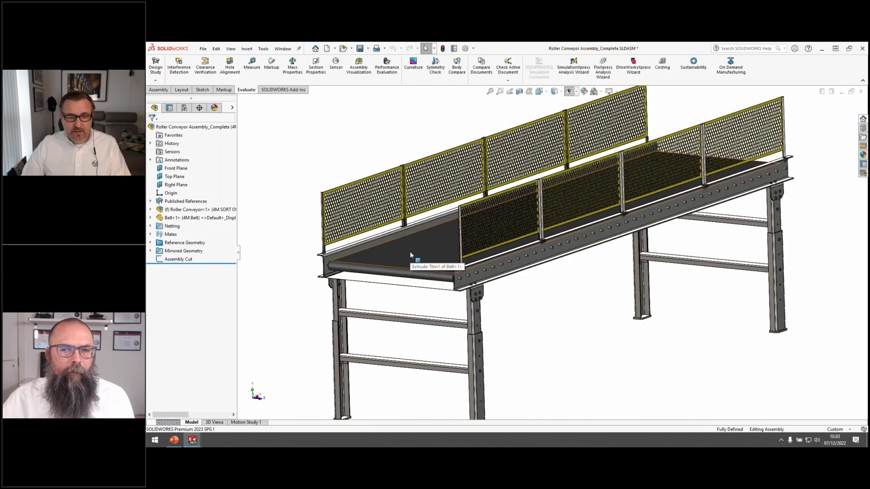
key(Tab)
mouse_move(340, 225)
middle_down()
mouse_move(315, 212)
mouse_move(341, 243)
middle_up()
scroll(504, 330, down, 2)
mouse_move(513, 303)
middle_down()
mouse_move(507, 276)
mouse_move(494, 284)
middle_up()
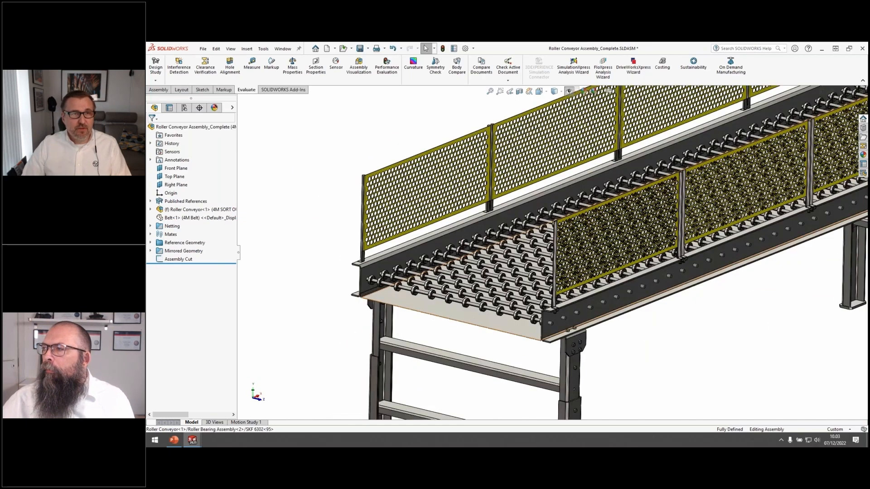
Open the Roller Bearing Assembly subassembly from one of the bearings in the conveyor's first roller row
scroll(499, 316, down, 2)
scroll(498, 316, down, 1)
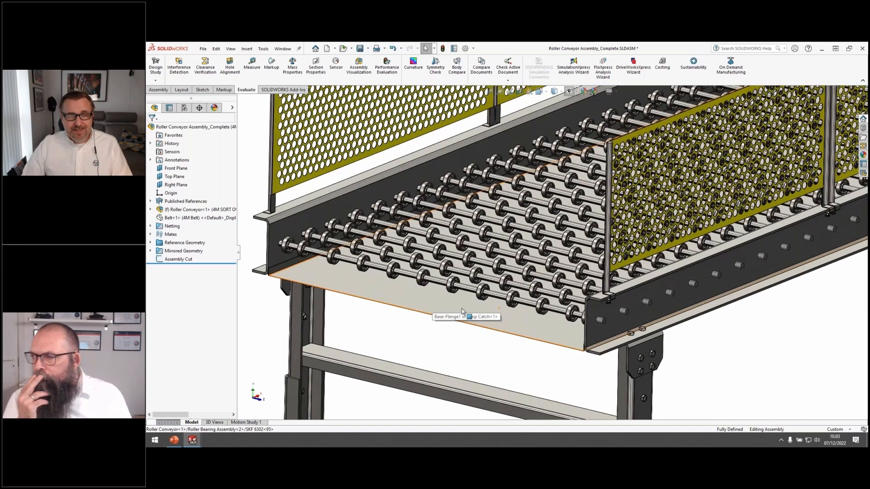
scroll(462, 311, down, 1)
scroll(462, 311, down, 1)
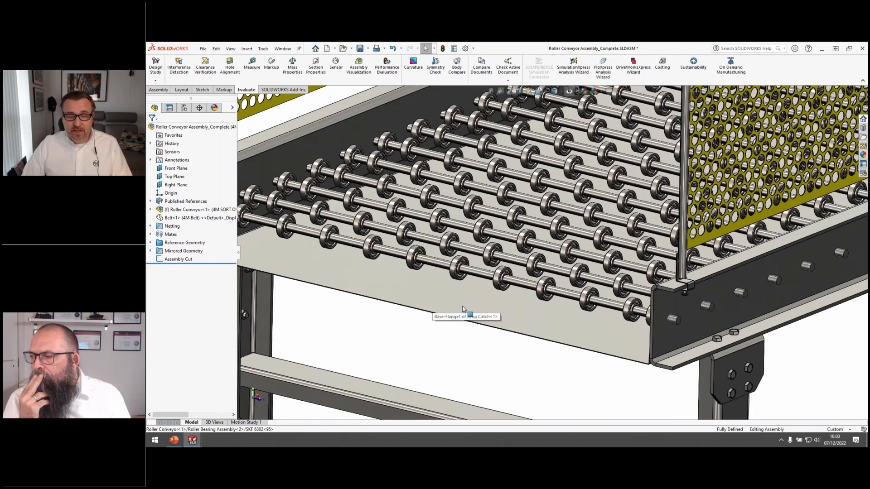
click(460, 270)
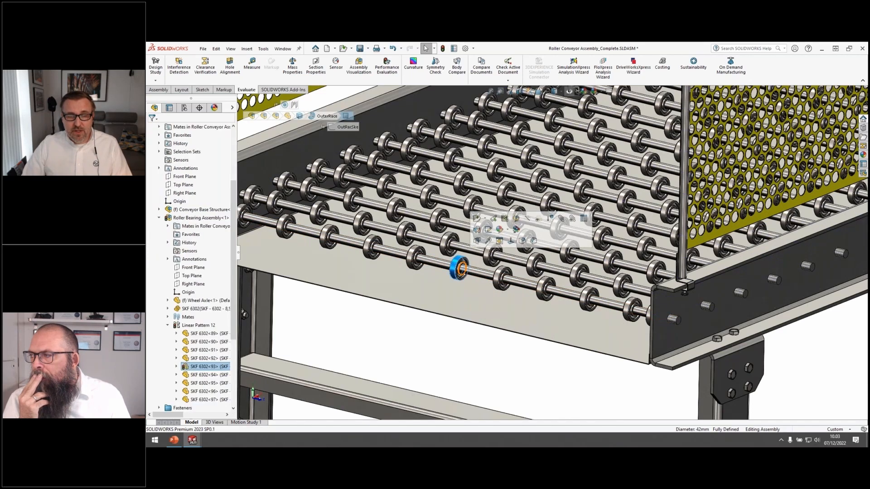
click(485, 218)
click(516, 236)
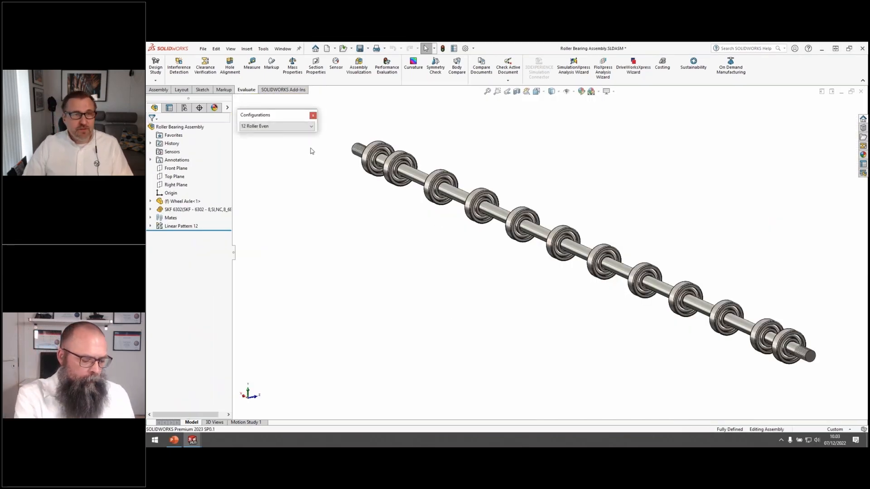
Activate the 8 Roller Alt 1 configuration and suppress pattern instances SKF 6302<90>, <91>, <94> and <95> in Linear Pattern 12
click(292, 127)
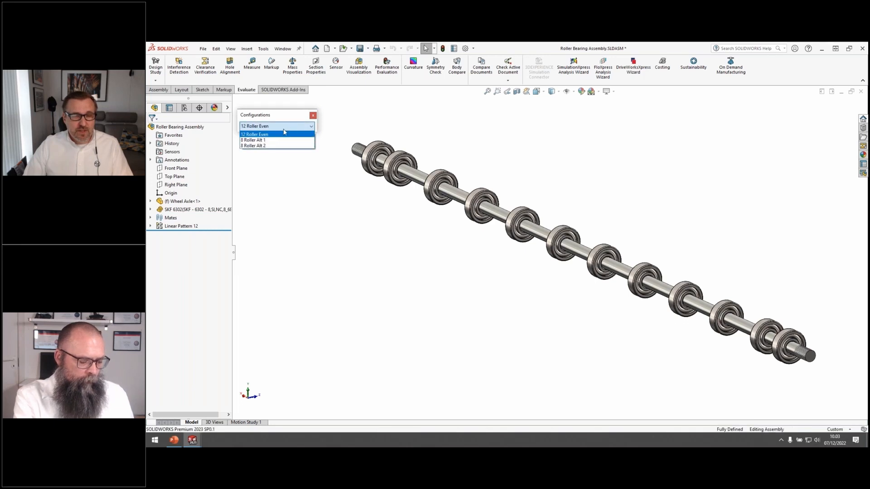
click(275, 140)
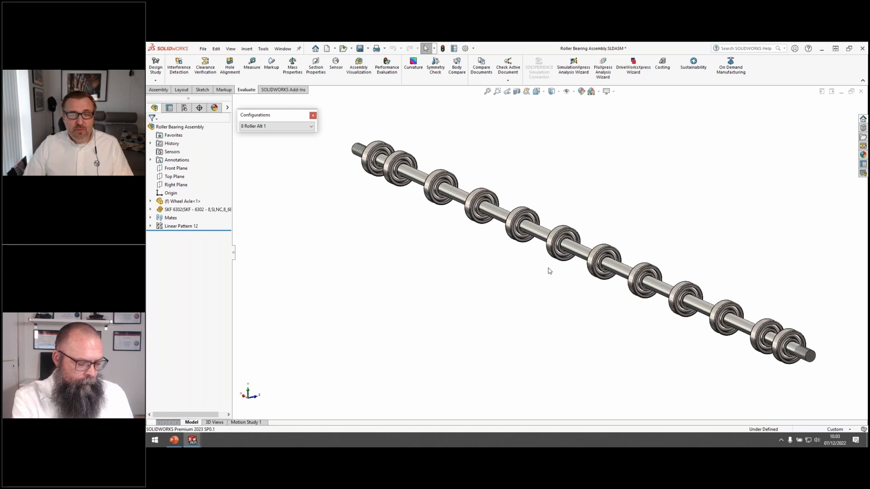
click(173, 227)
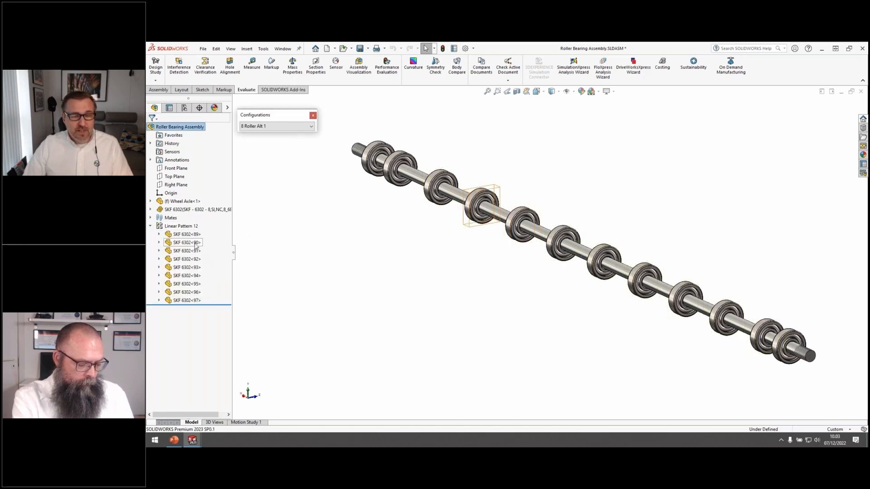
click(193, 243)
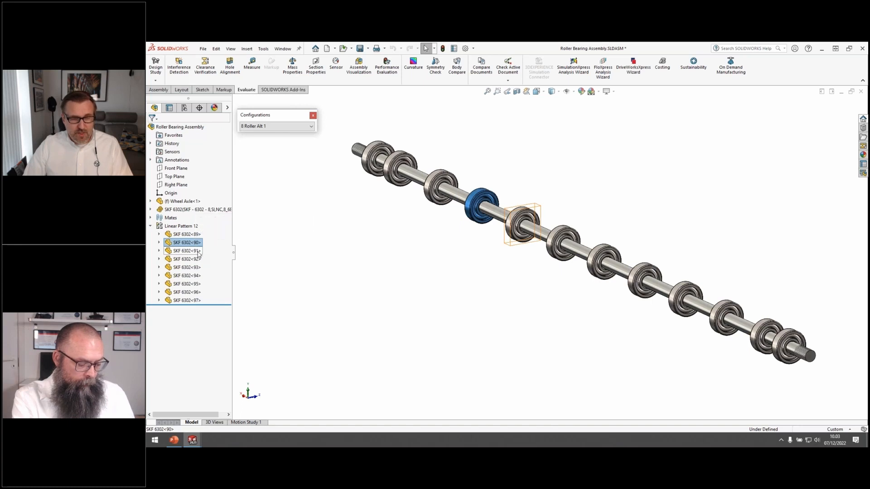
ctrl+click(198, 252)
ctrl+click(203, 277)
ctrl+click(190, 284)
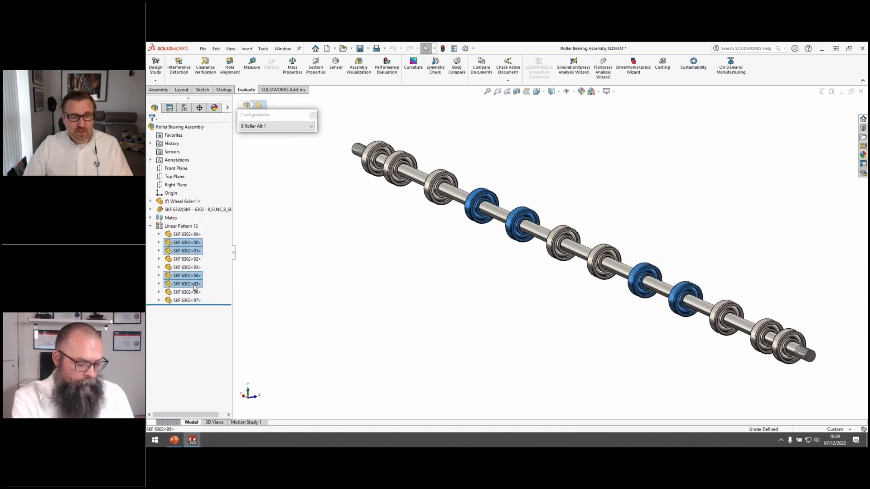
right_click(194, 281)
click(256, 260)
Switch to the 8 Roller Alt 2 configuration and expand Linear Pattern 12 to examine which bearing instances are suppressed
click(280, 126)
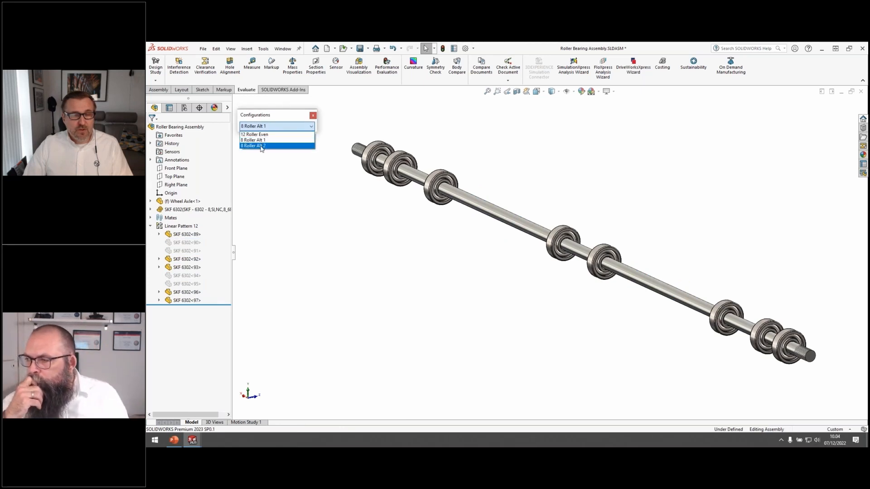
click(254, 145)
click(150, 226)
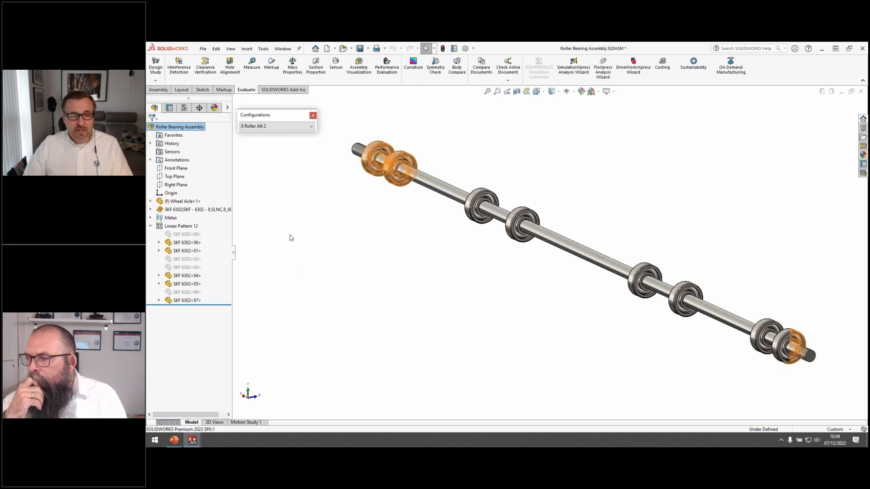
Return to the 8 Roller Alt 1 configuration and edit Linear Pattern 12 to skip its third, fourth, seventh and eighth instances
click(279, 128)
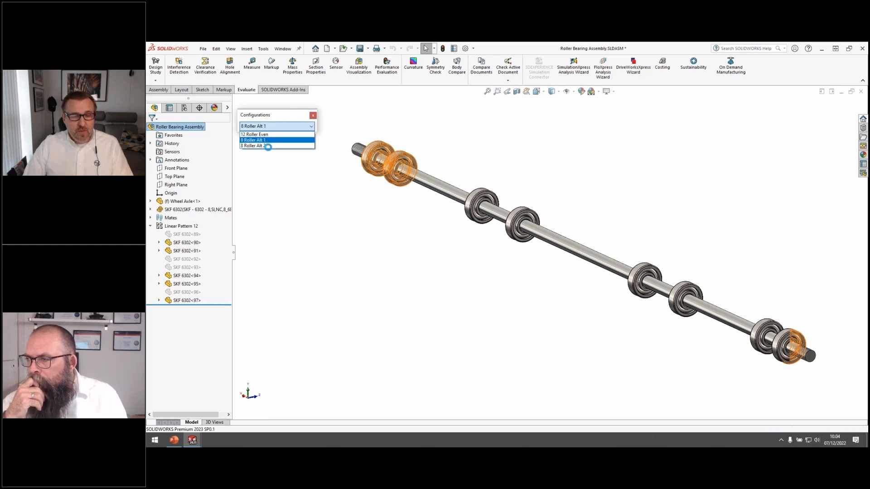
click(267, 142)
right_click(173, 226)
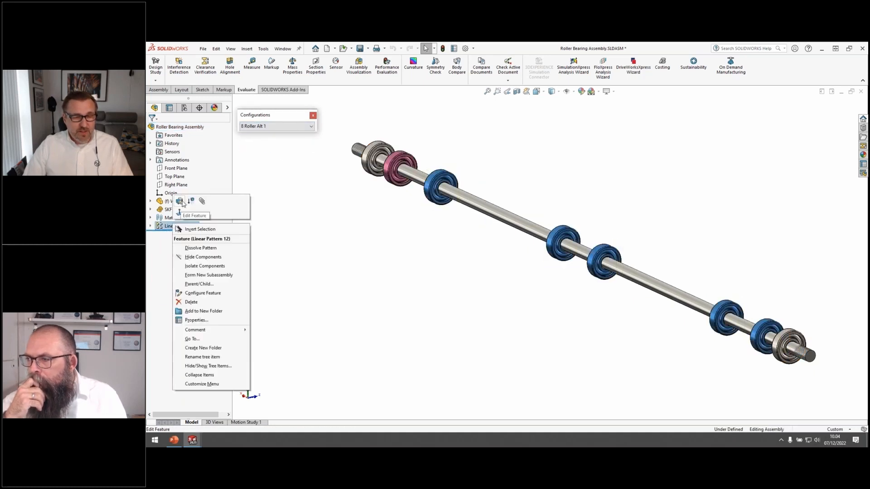
click(180, 201)
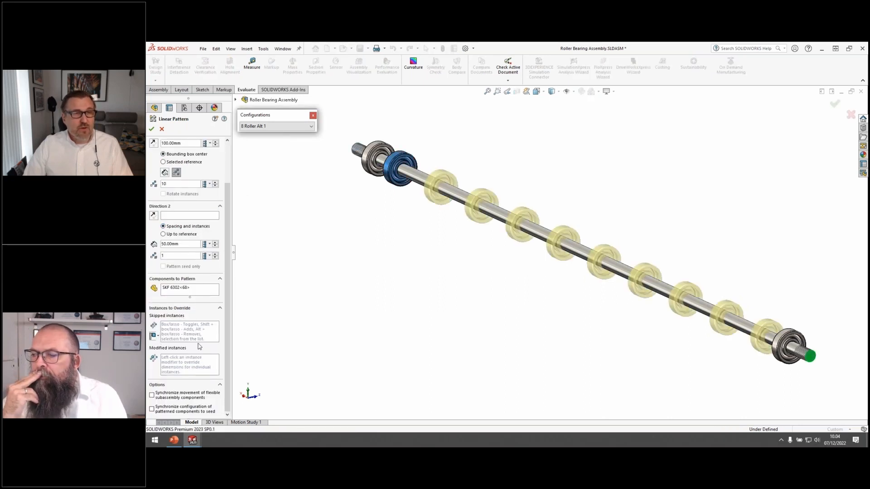
click(185, 333)
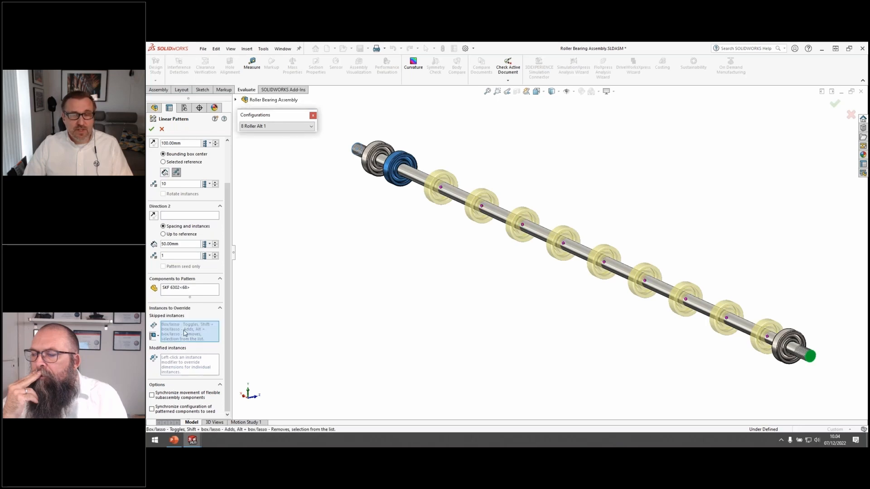
click(482, 207)
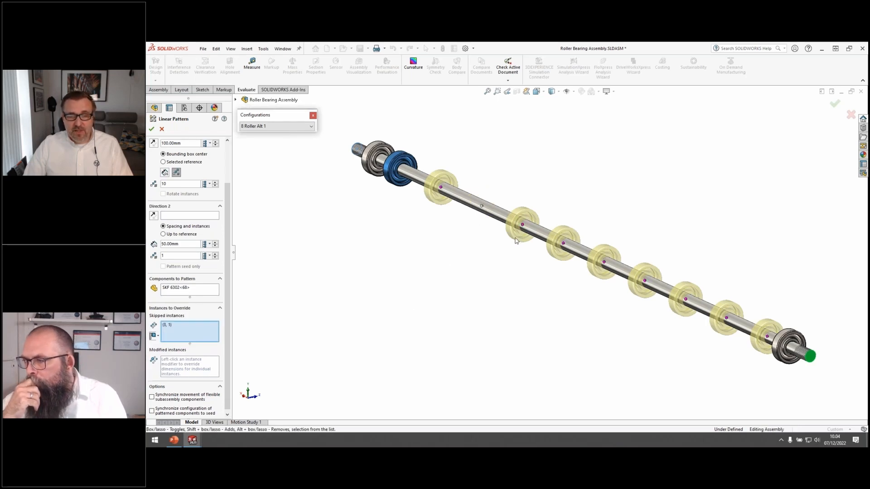
click(524, 228)
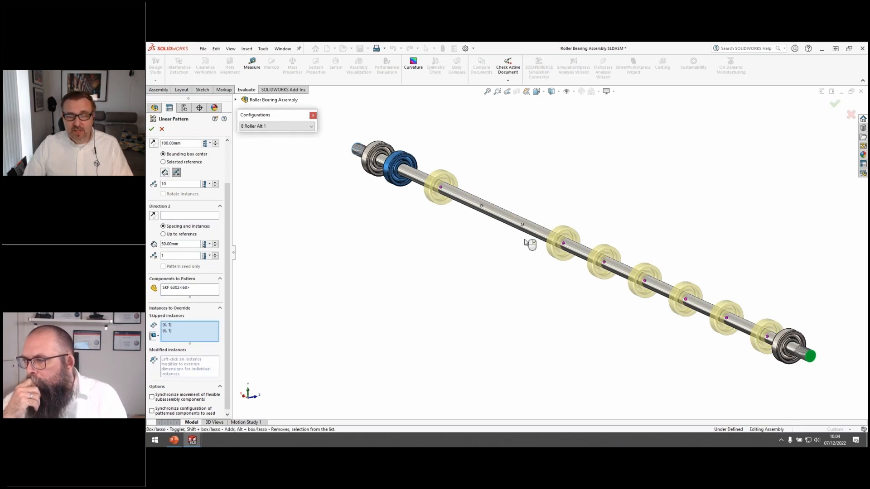
click(646, 283)
click(686, 299)
key(Return)
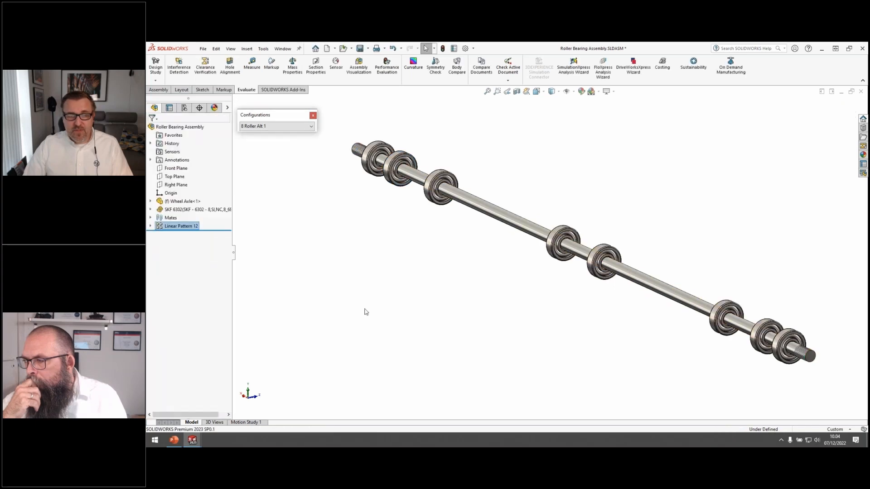
Expand Linear Pattern 12 to examine its bearing instances, and try switching to the 8 Roller Alt 2 configuration
click(150, 226)
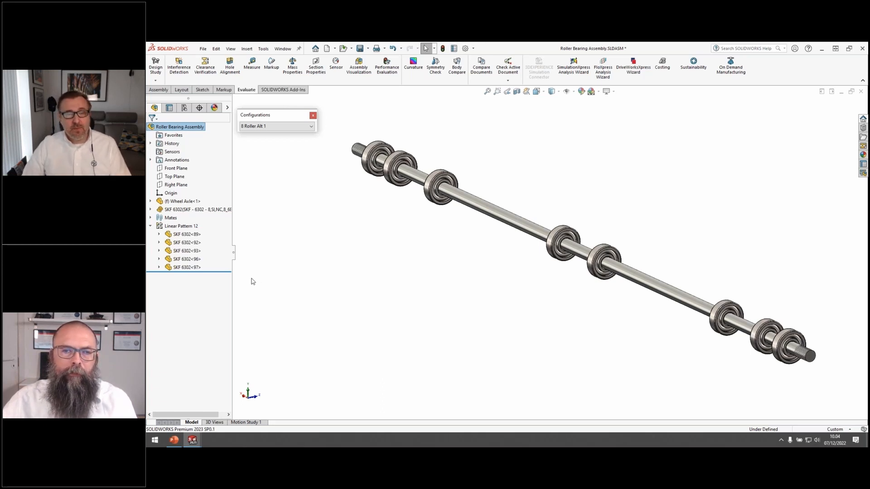
click(288, 127)
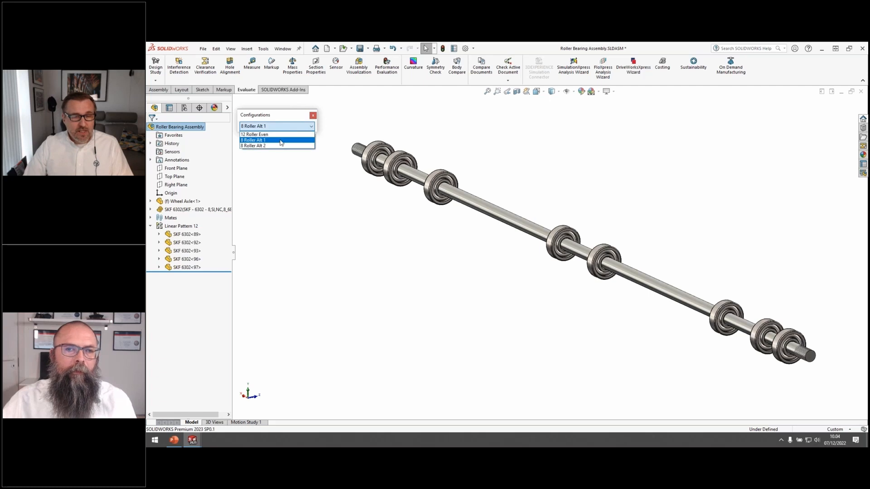
click(277, 146)
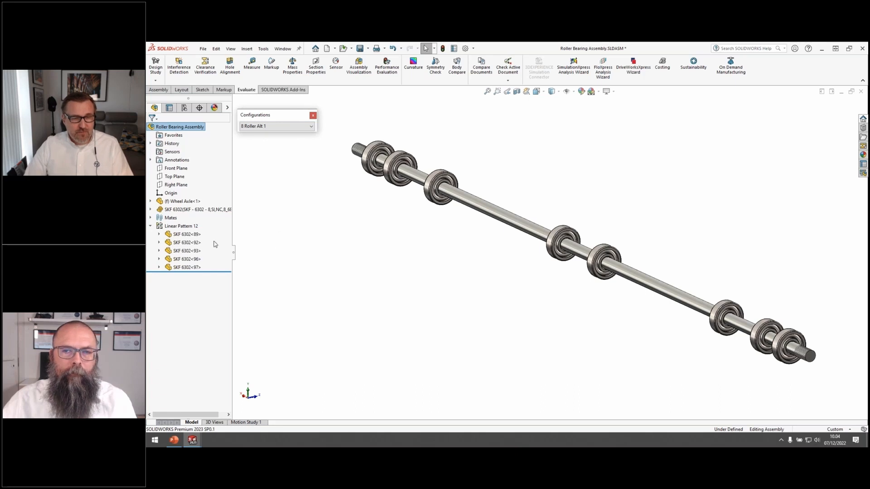
Set the bill of materials part number of the 8 Roller Alt 2 configuration to Configuration Name in its properties
click(184, 108)
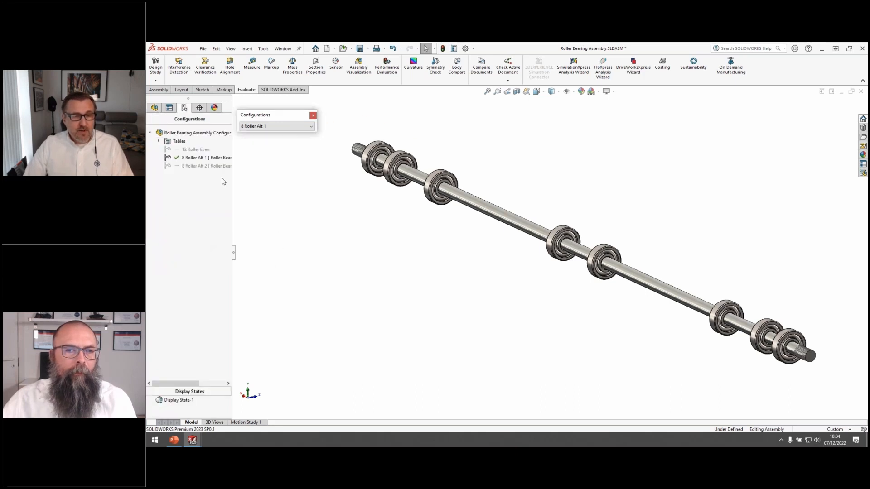
right_click(202, 166)
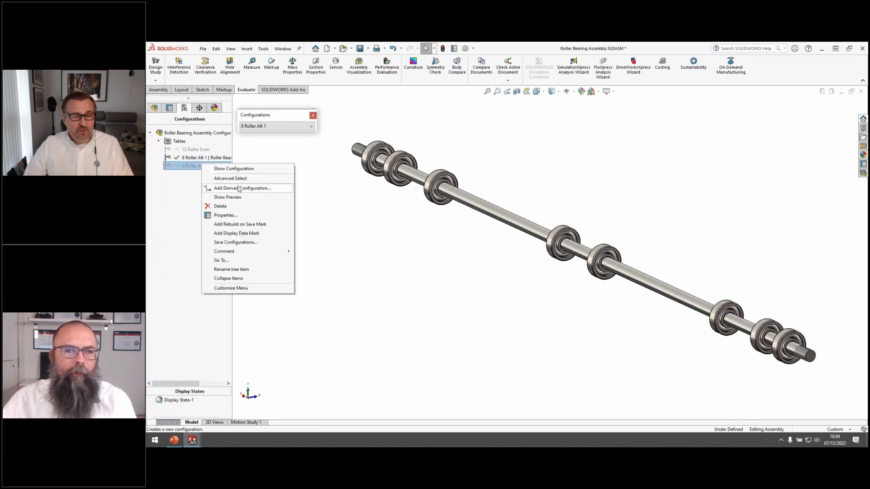
click(218, 216)
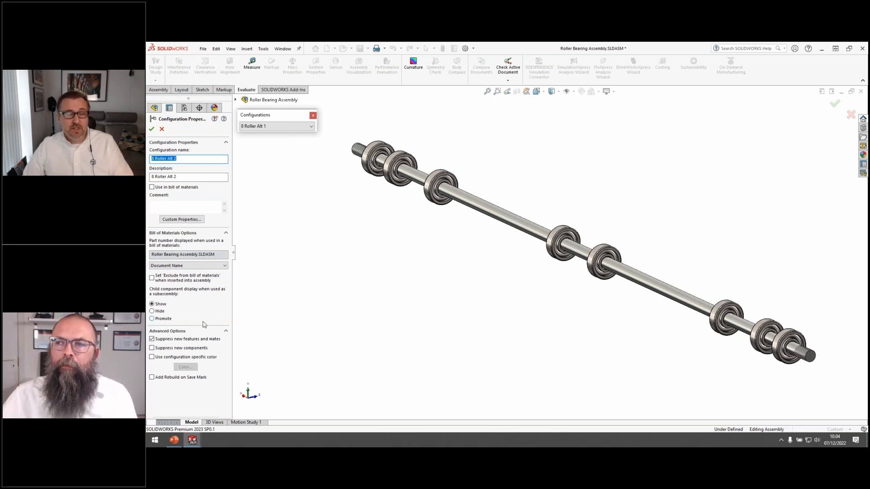
click(186, 266)
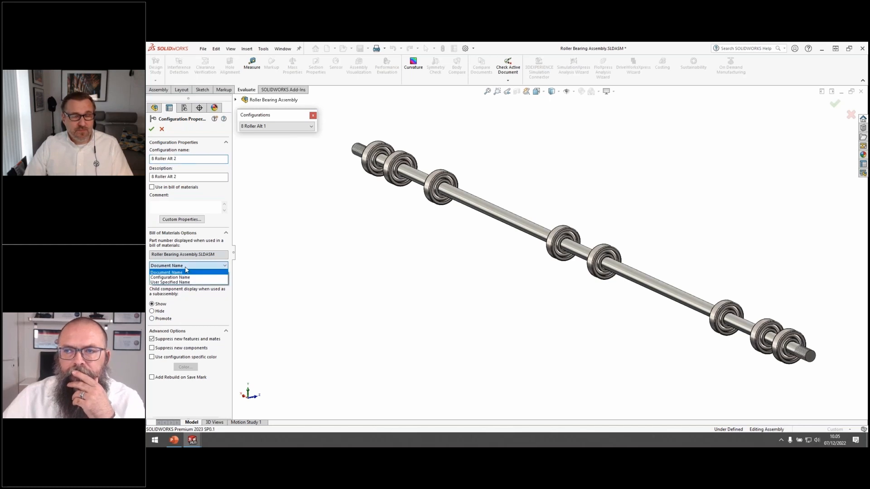
click(185, 278)
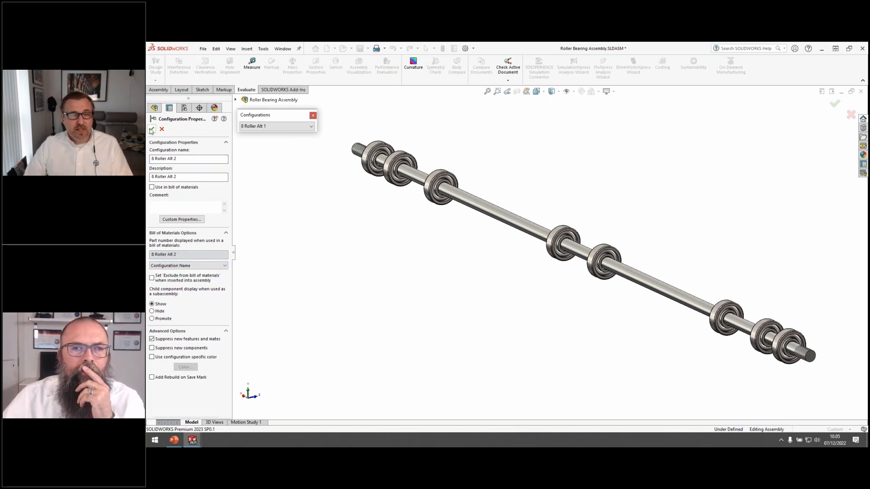
click(151, 130)
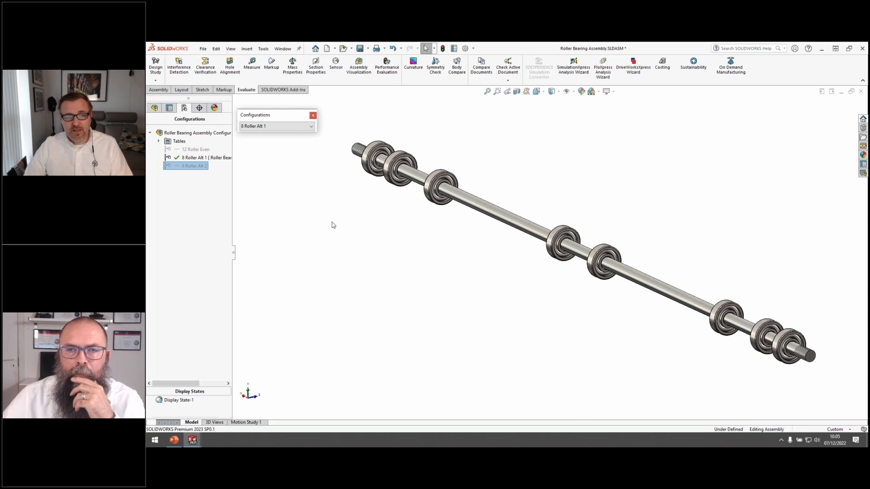
Set the document's default bill of materials part number for new configurations to Configuration Name
click(466, 49)
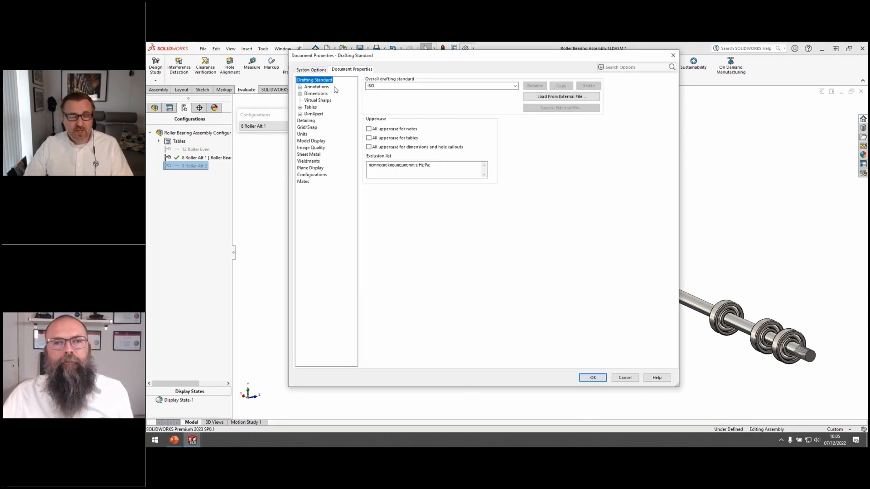
click(315, 175)
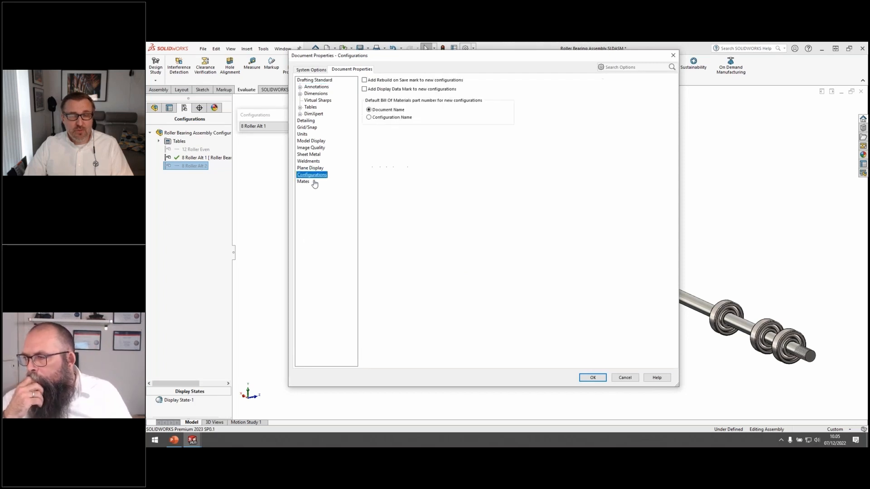
click(387, 118)
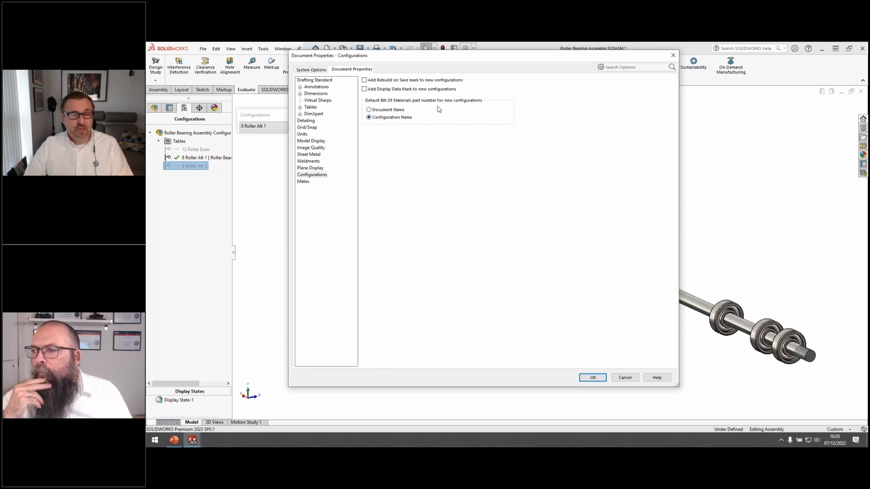
click(595, 378)
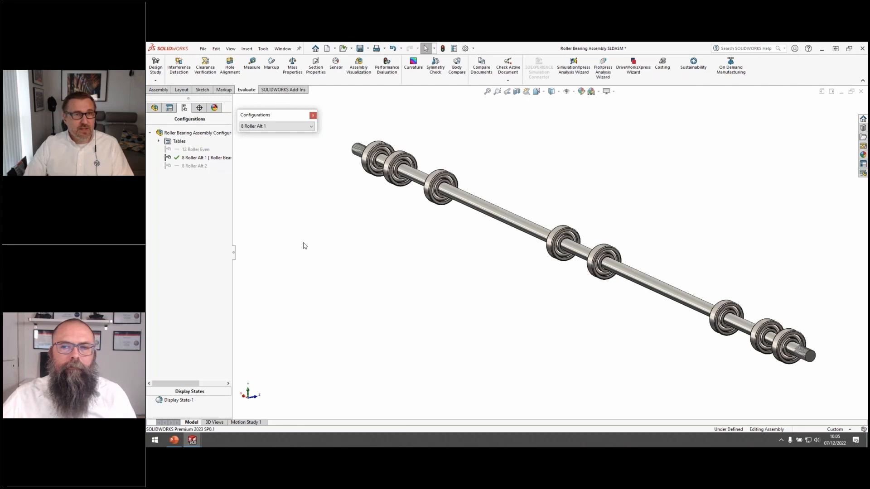
Expand the grouped SKF 6302 bearings in the feature tree and show the full command list for the SKF 6302<68> seed bearing
click(154, 108)
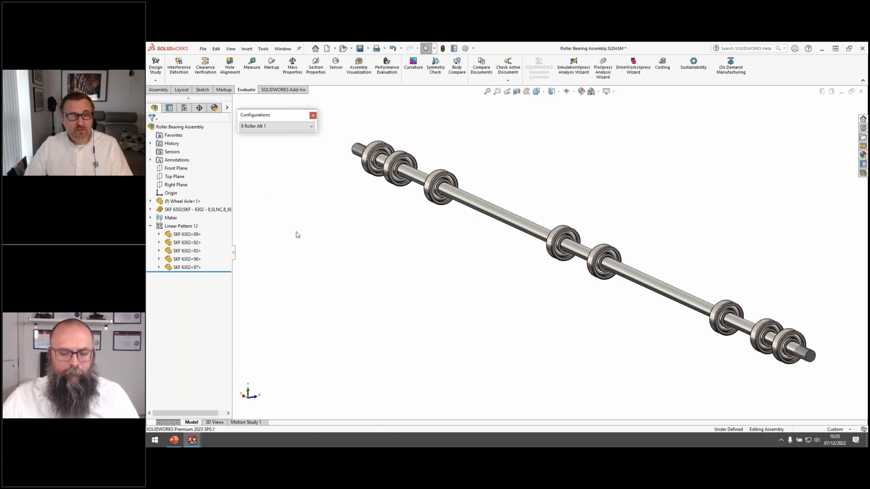
click(150, 209)
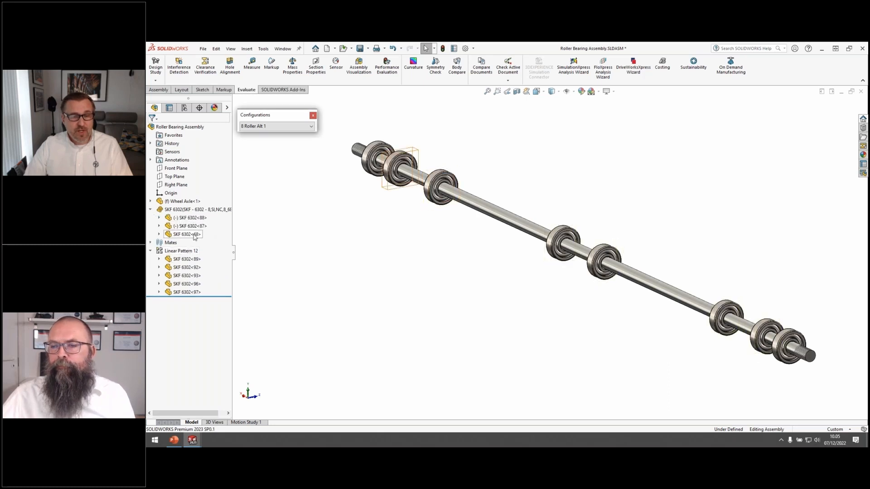
right_click(193, 235)
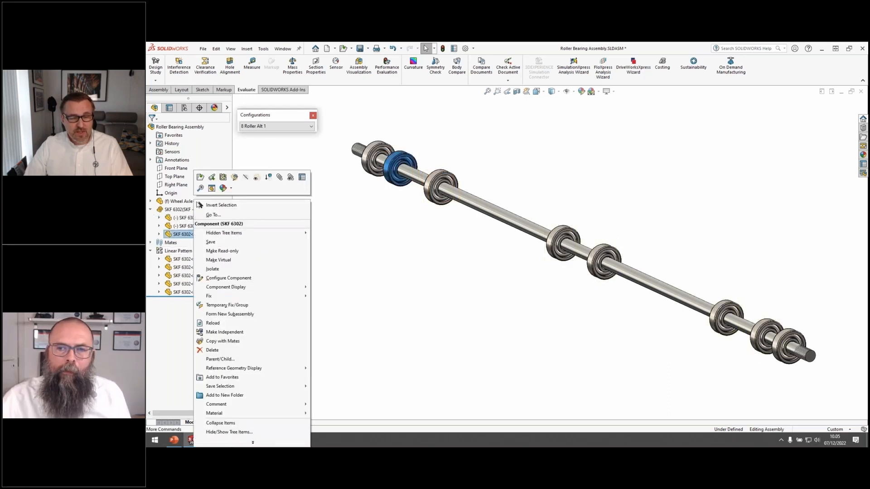
click(229, 443)
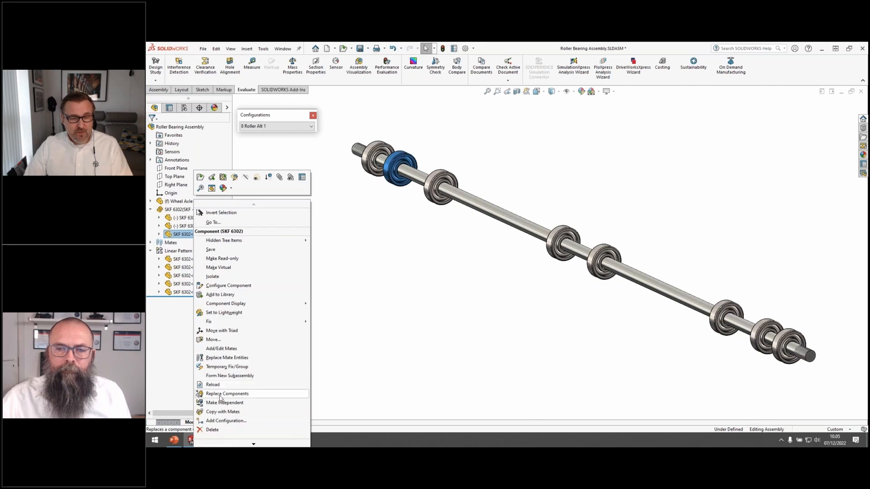
Replace only the selected SKF 6302 bearing with the Rubber Wheel part, matching the configuration by name
click(227, 394)
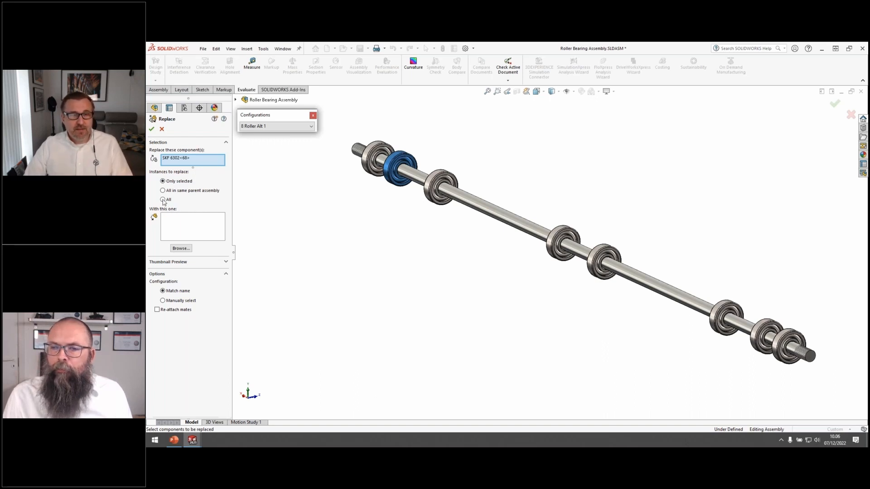
drag(193, 167, 192, 187)
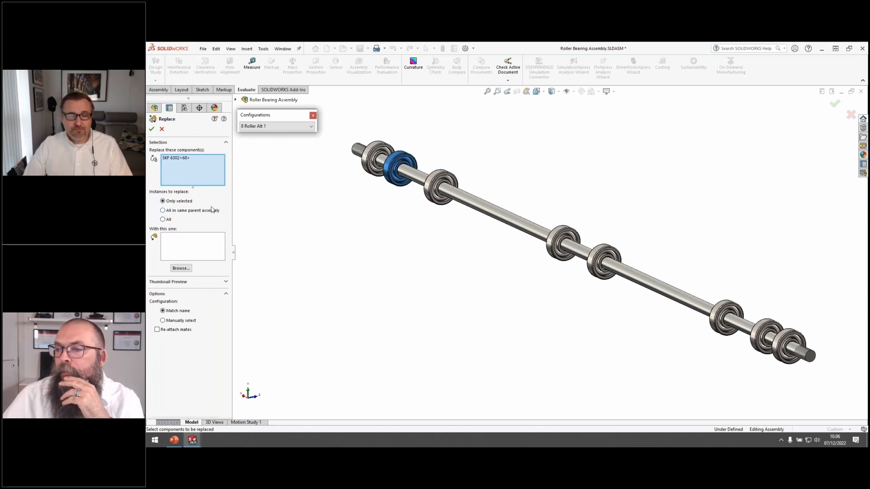
click(181, 269)
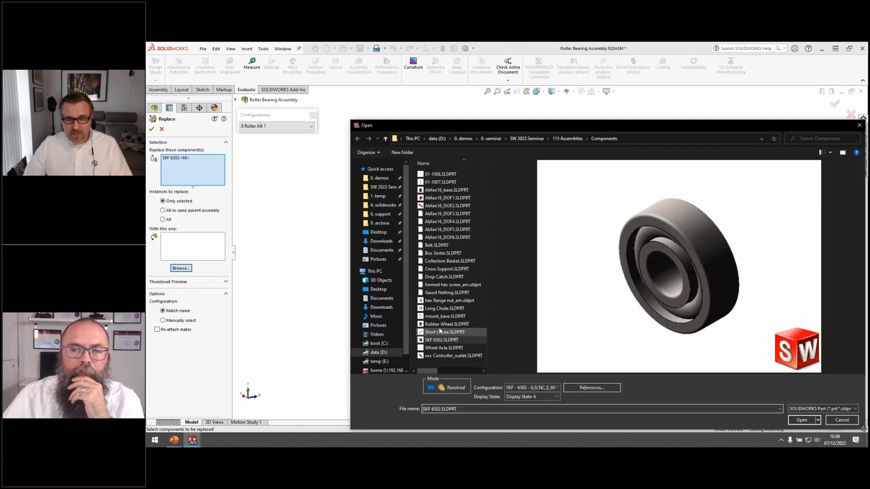
click(440, 324)
click(801, 419)
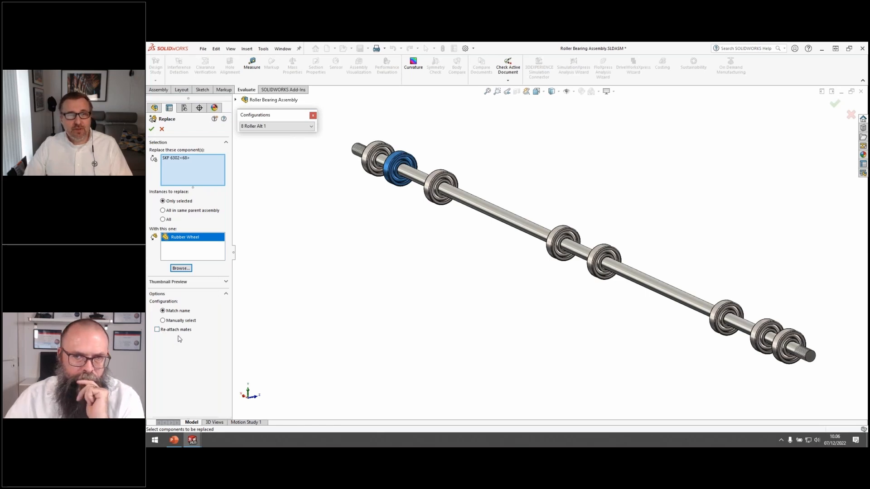
click(151, 129)
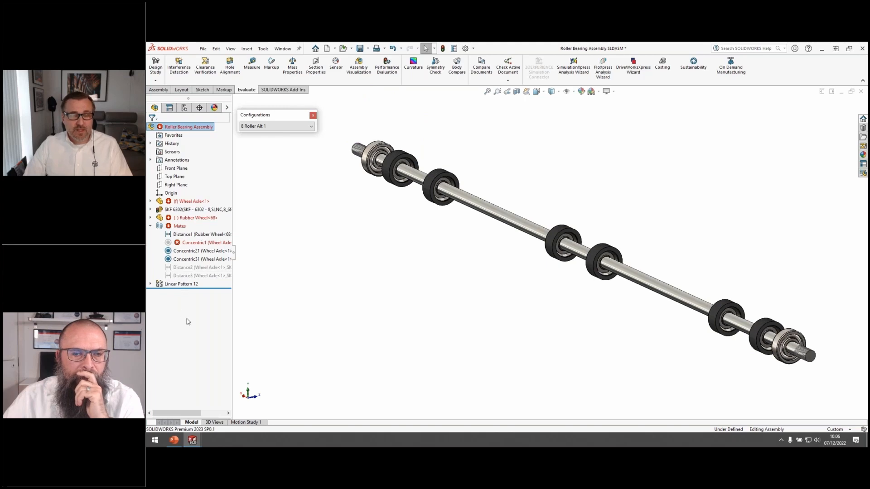
Auto-repair all the broken mates of the Roller Bearing Assembly at once
right_click(188, 243)
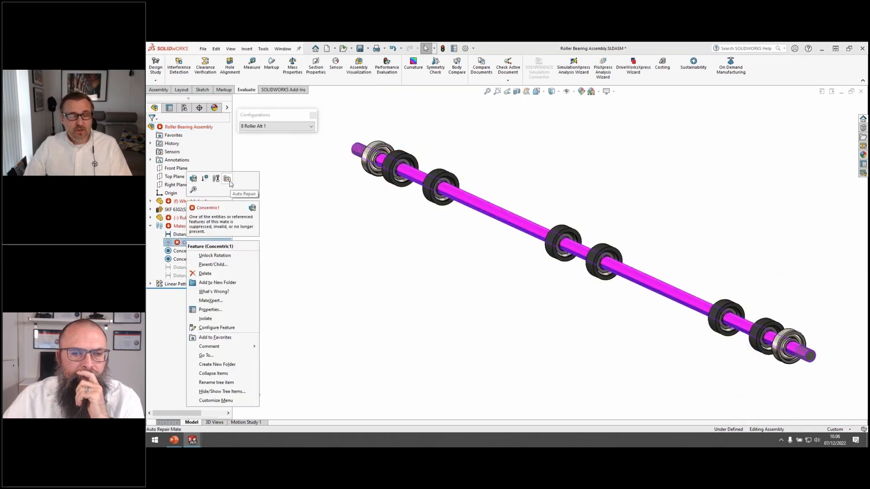
click(326, 226)
right_click(180, 227)
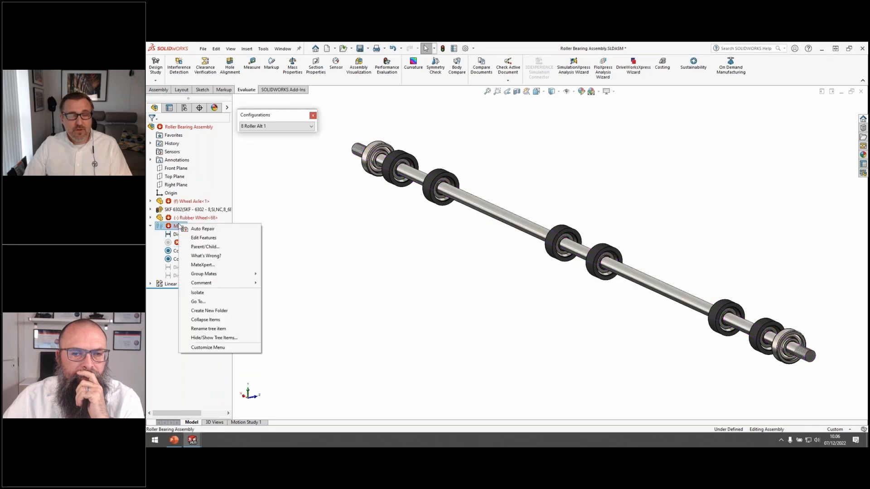
click(203, 229)
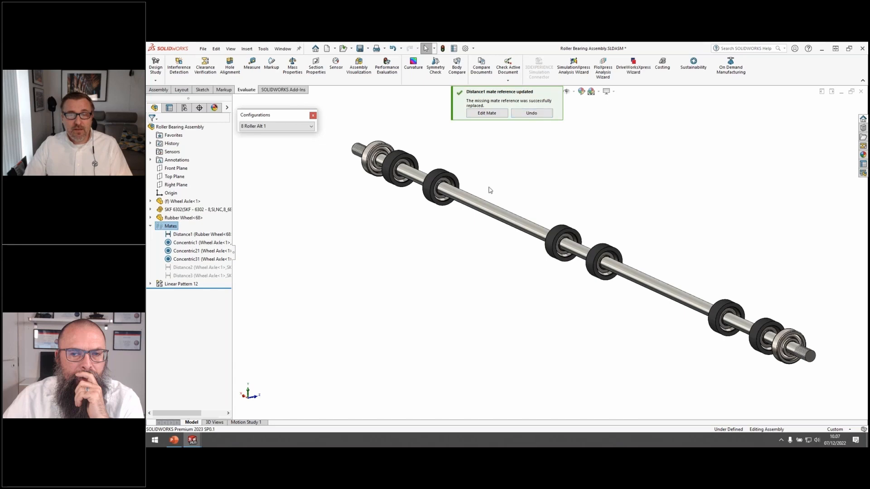
click(416, 273)
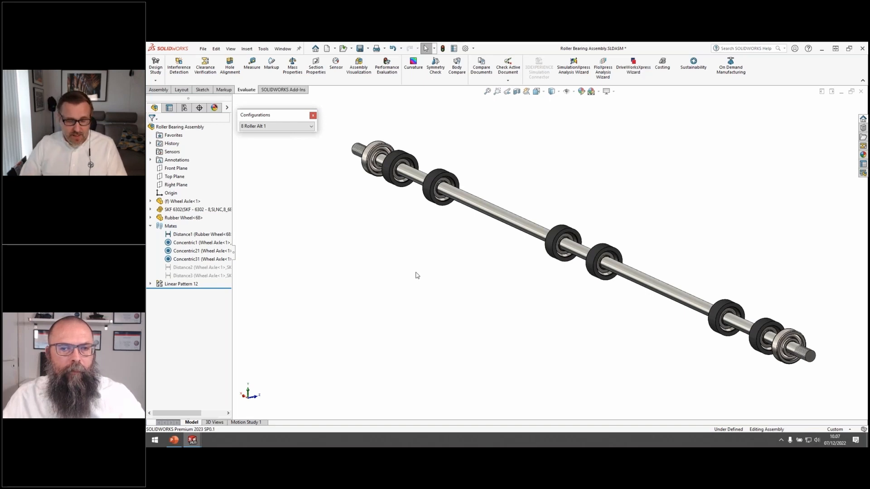
Switch to Roller Conveyor Assembly_Complete and expand the Alternating Rollers_1 selection set of the Roller Conveyor subassembly
key(ctrl+Tab)
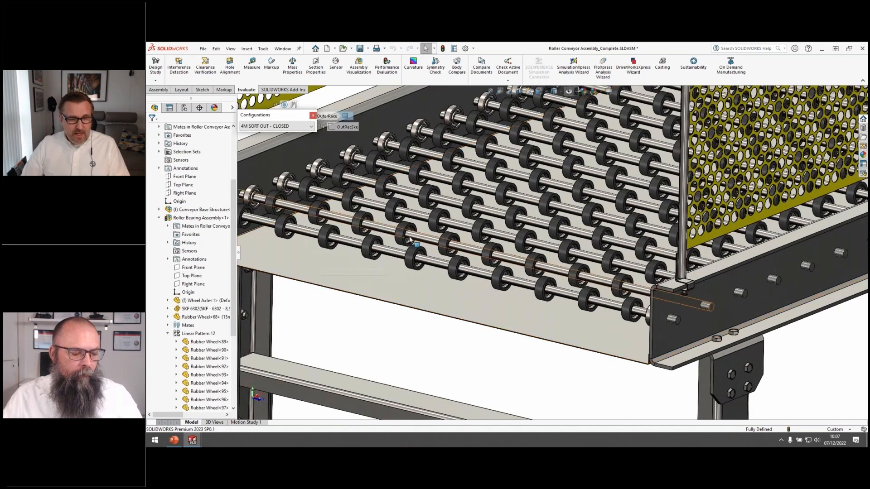
scroll(522, 254, up, 3)
scroll(522, 255, down, 2)
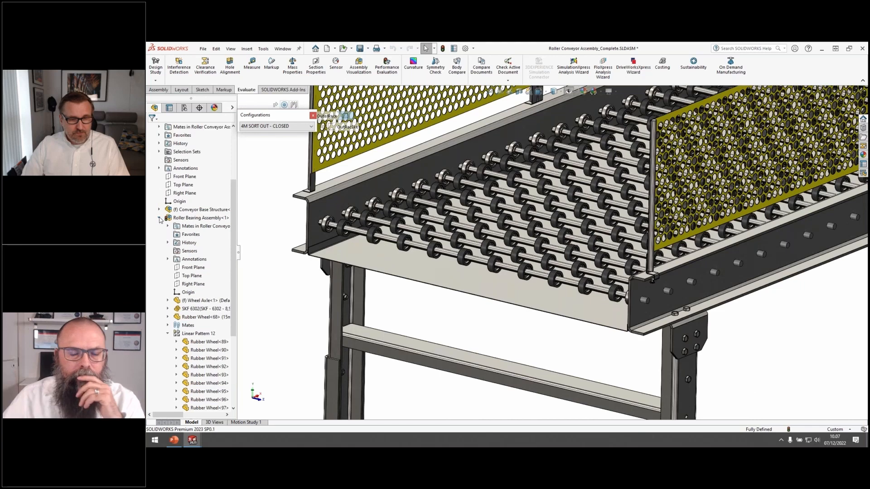
click(159, 210)
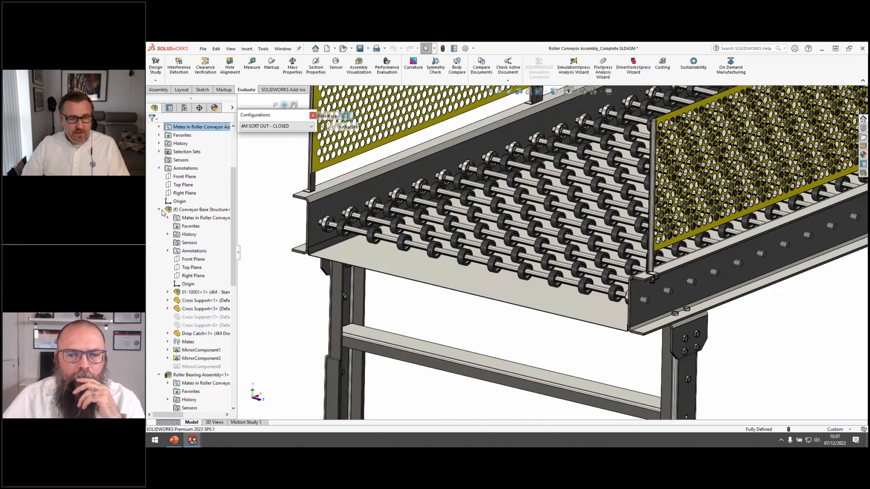
scroll(166, 219, up, 2)
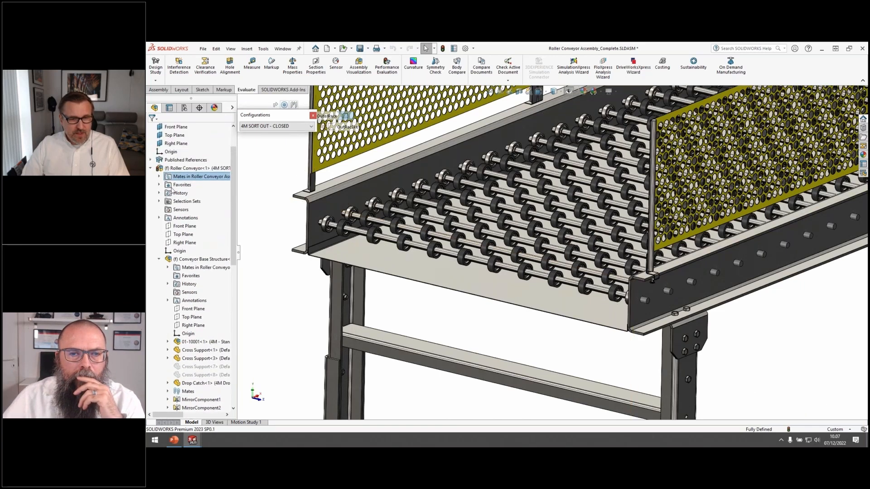
click(159, 201)
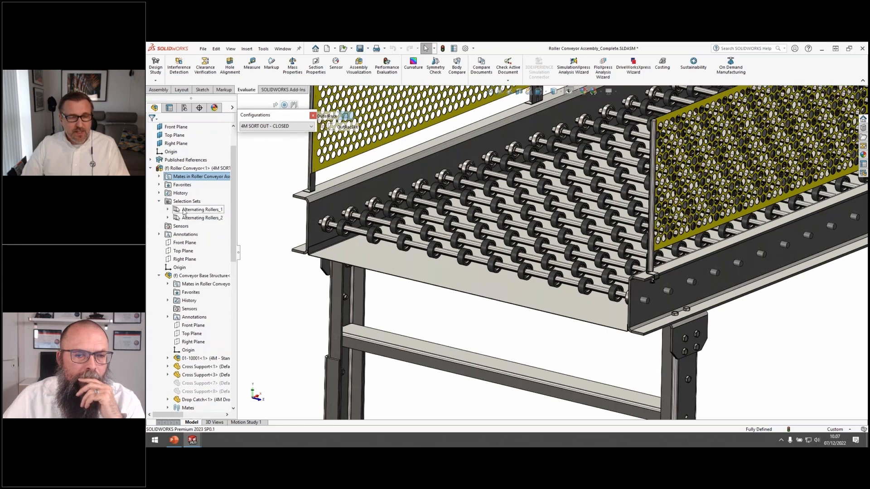
click(168, 210)
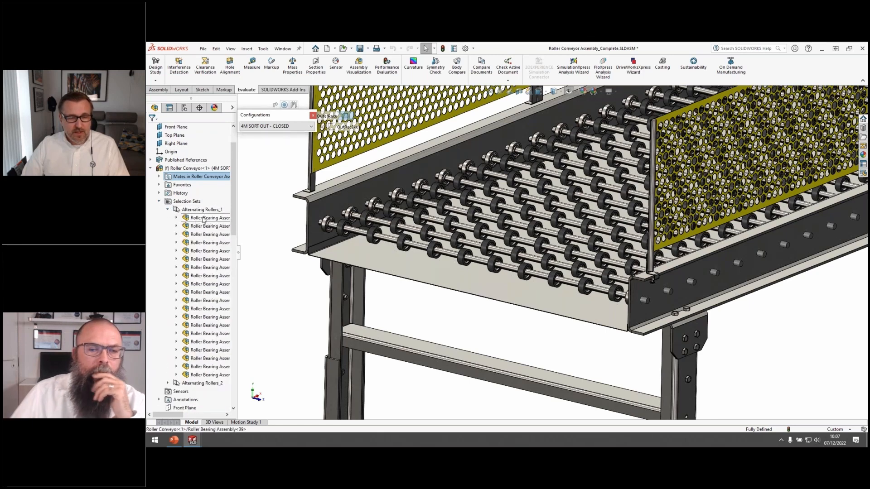
Set the roller bearing assemblies in the Alternating Rollers_1 selection set to the 8 Roller Alt 1 configuration
click(205, 221)
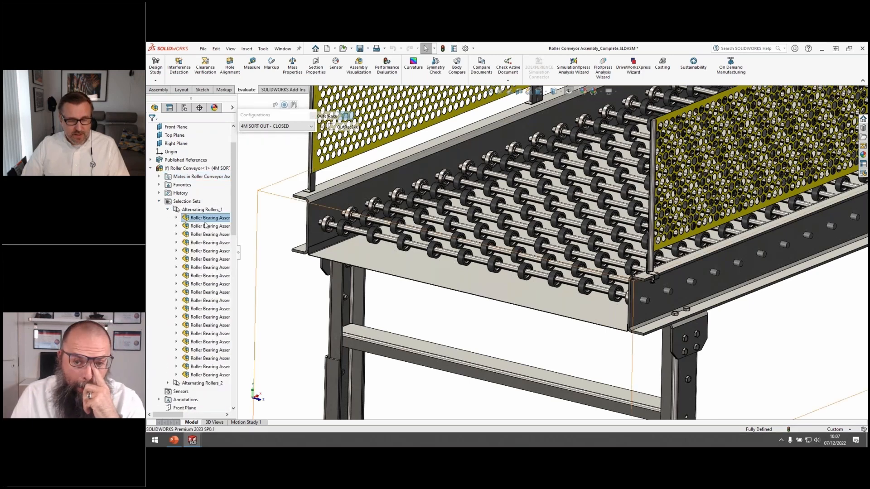
shift+click(212, 369)
right_click(212, 370)
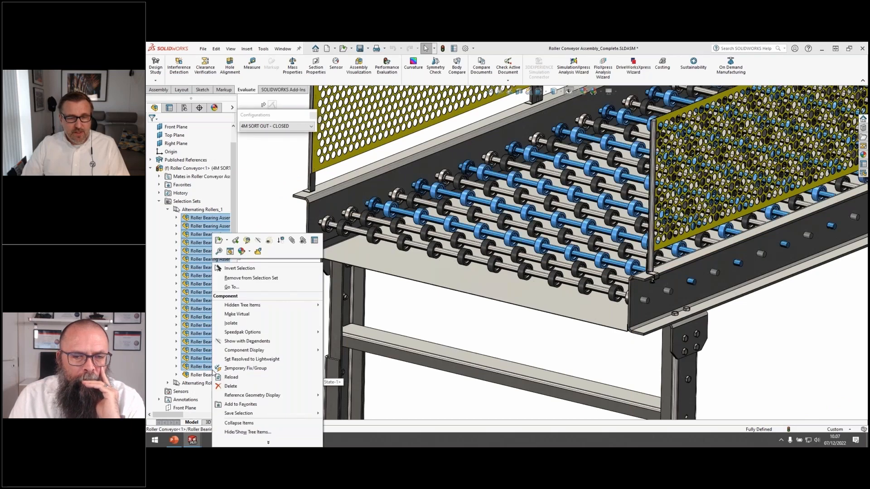
click(236, 240)
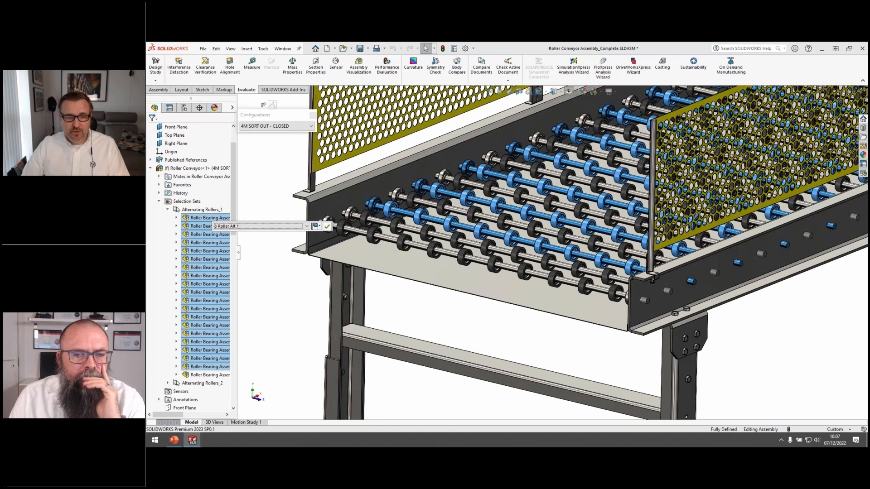
click(167, 209)
Set all roller bearing assemblies in the Alternating Rollers_2 selection set to the 8 Roller Alt 2 configuration
click(168, 218)
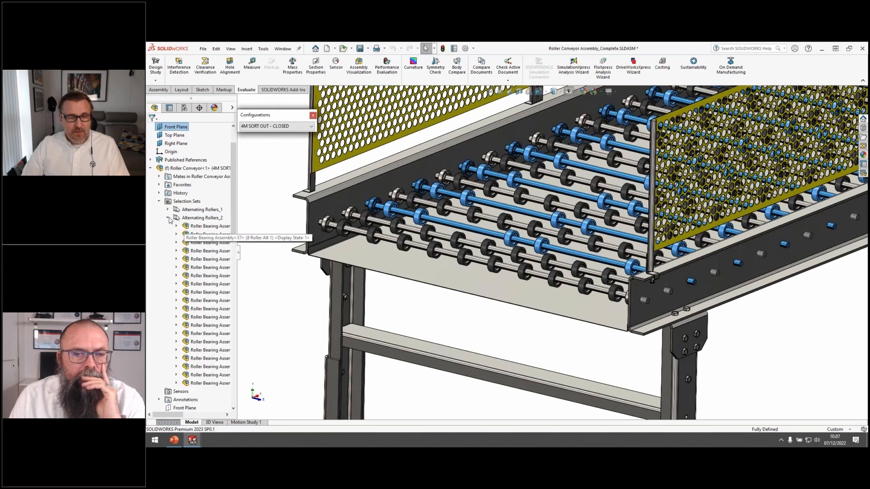
click(206, 230)
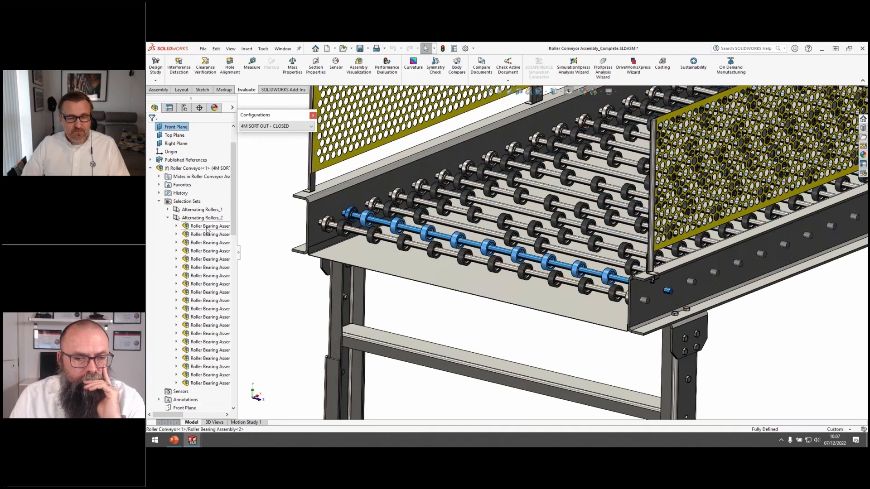
shift+click(203, 383)
right_click(202, 383)
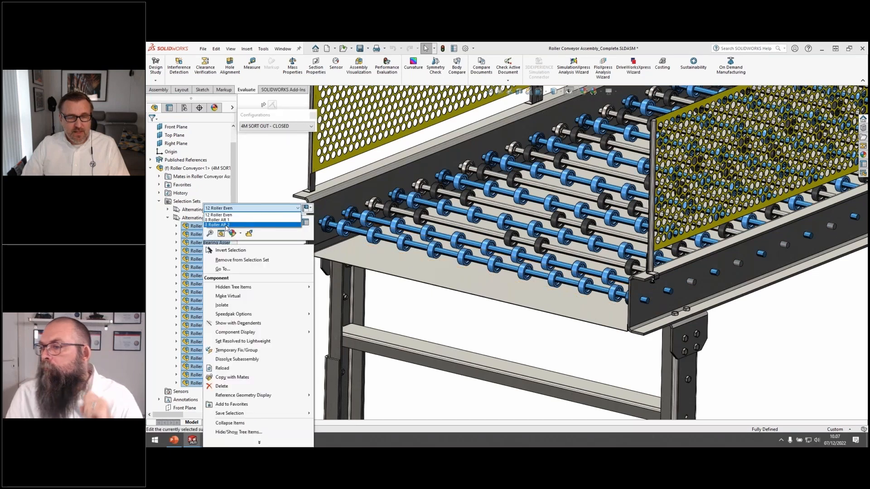
click(226, 223)
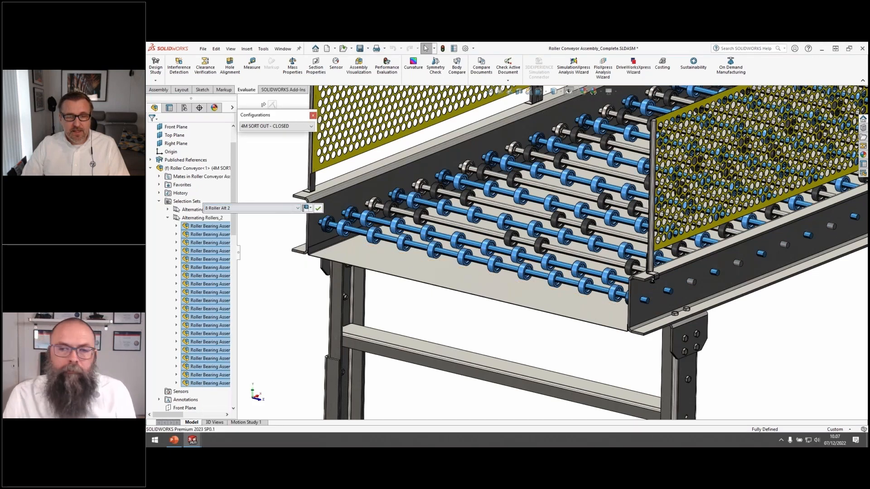
click(318, 208)
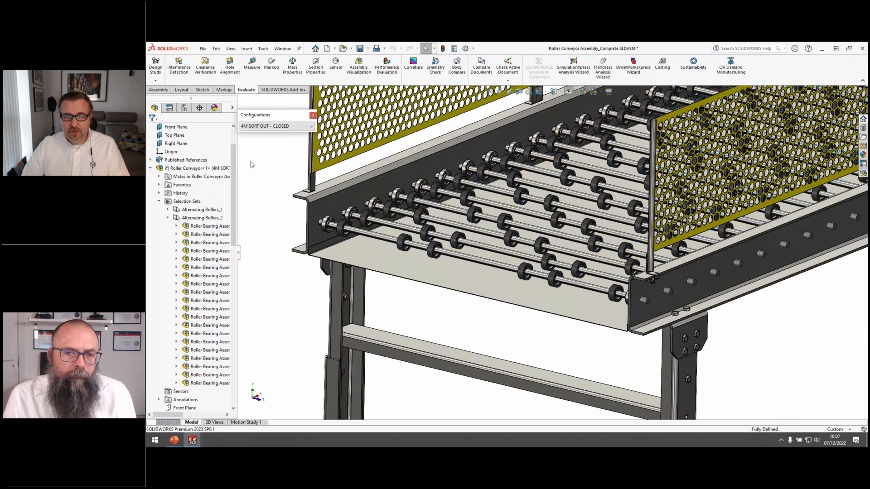
Show the hidden belt component over the conveyor rollers
scroll(252, 165, up, 2)
mouse_move(383, 216)
middle_down()
mouse_move(400, 199)
mouse_move(385, 220)
middle_up()
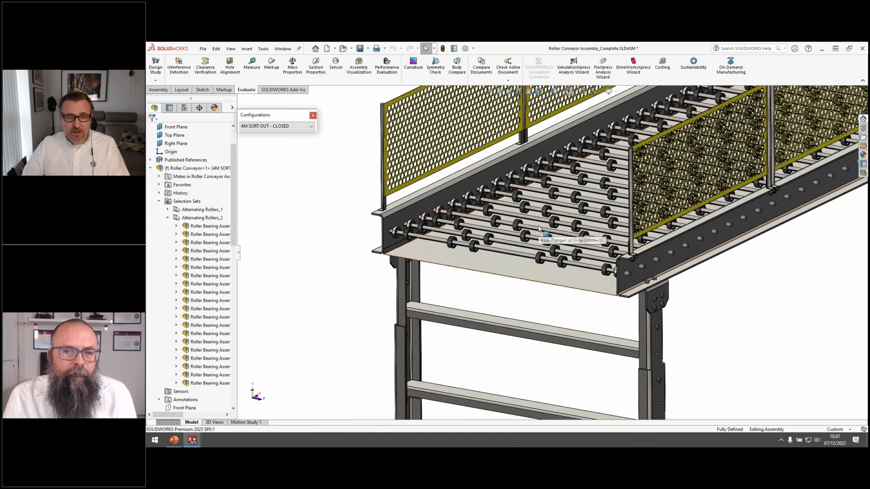
key(shift+Tab)
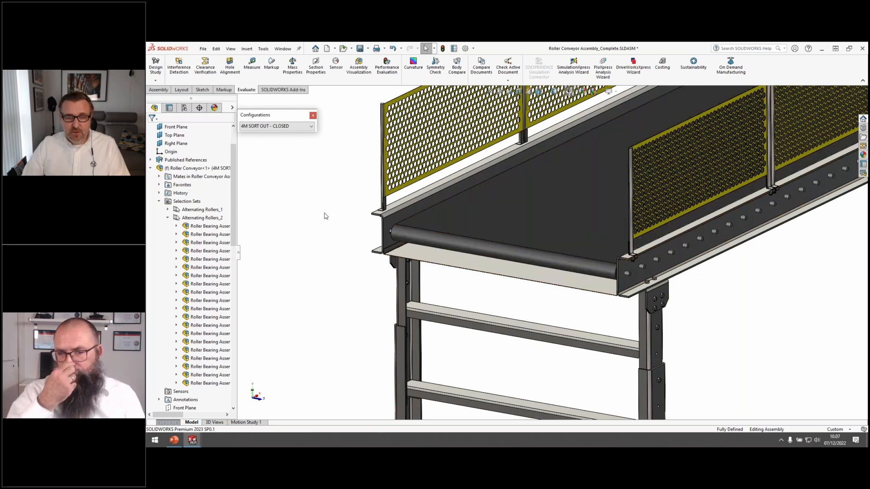
scroll(326, 216, up, 2)
middle_drag(431, 237, 414, 239)
ctrl+middle_drag(353, 239, 290, 204)
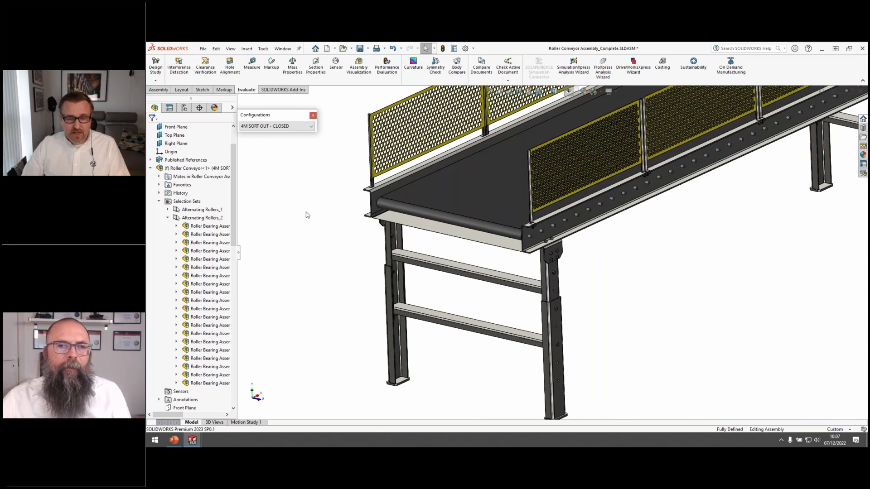
Collapse the feature tree and switch to the saved Toolbox Clearance view
key(shift+c)
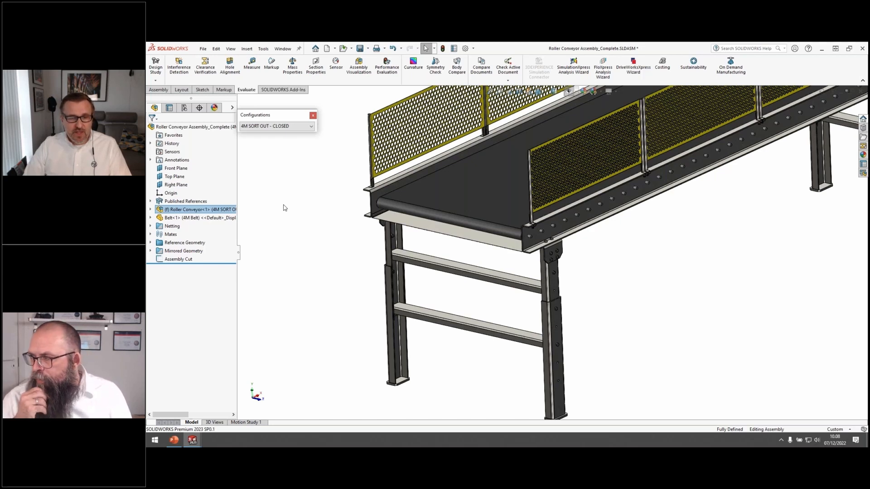
key(space)
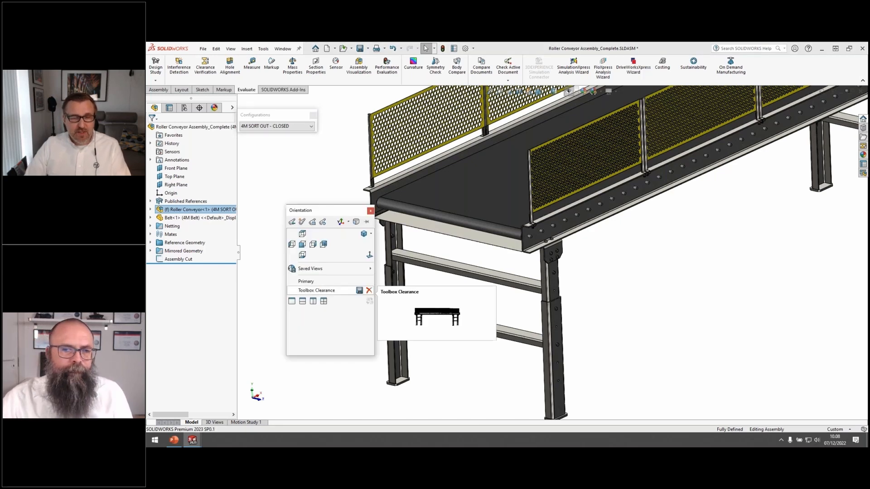
click(316, 290)
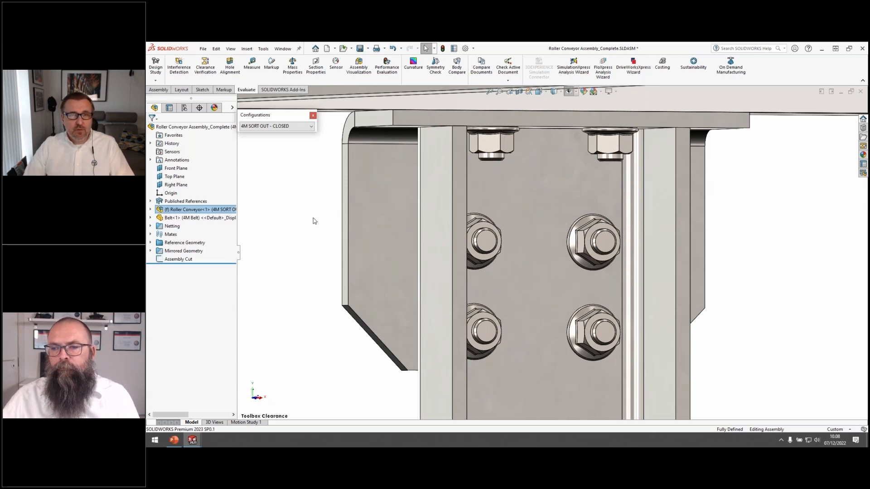
Start an extruded assembly cut from the Assembly Cut sketch, ending Up To Surface at the leg's far outer face
click(184, 259)
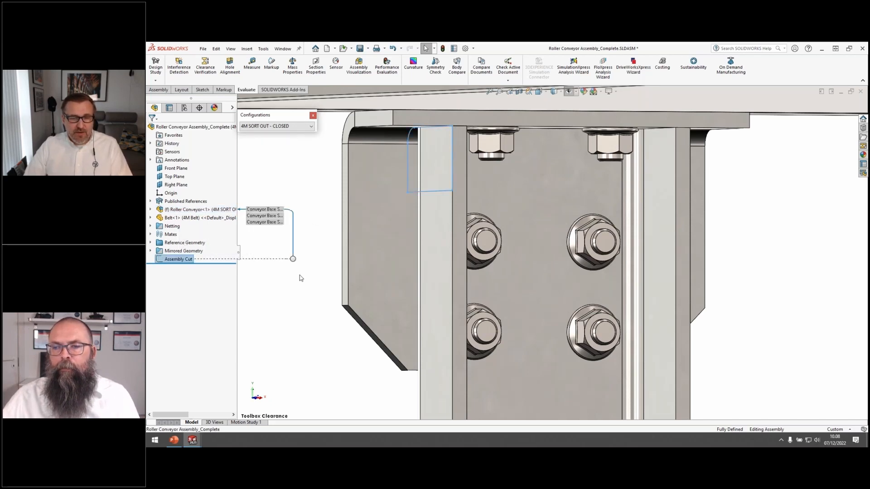
click(247, 48)
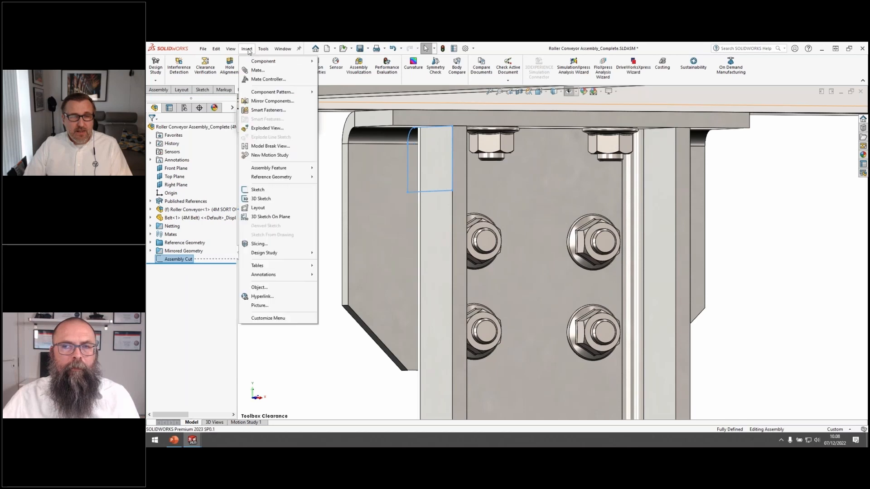
mouse_move(272, 168)
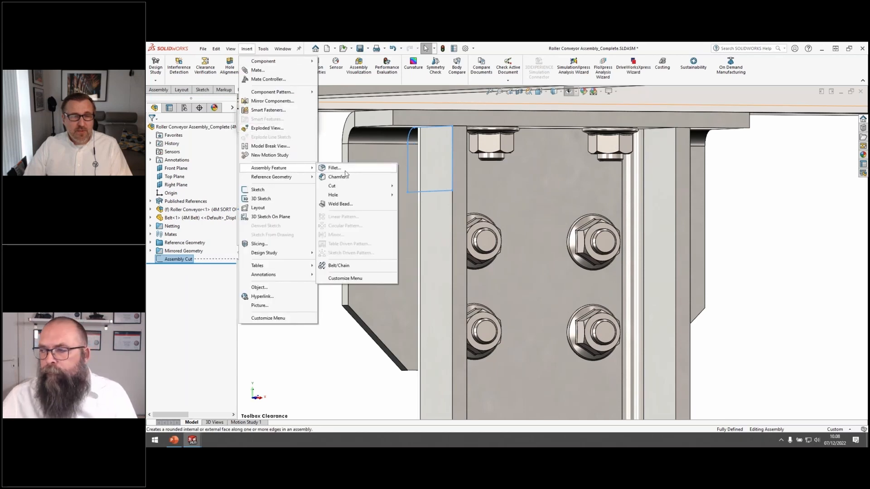
mouse_move(349, 186)
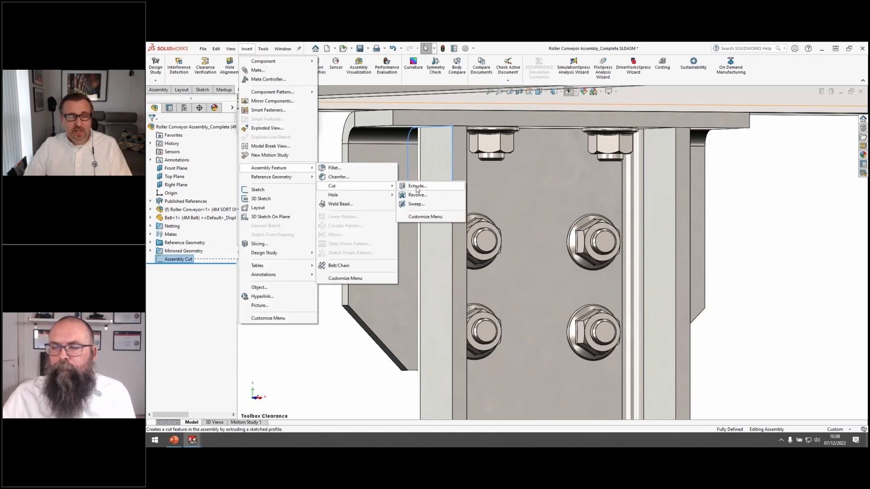
click(418, 186)
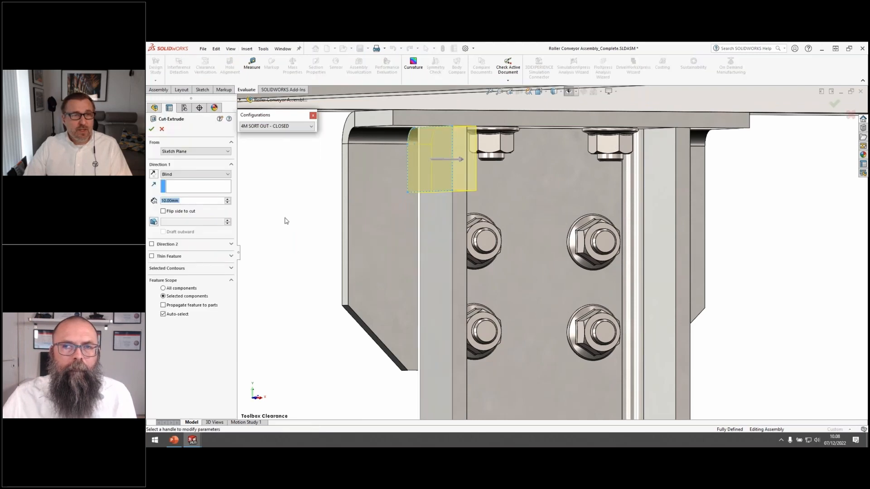
click(207, 175)
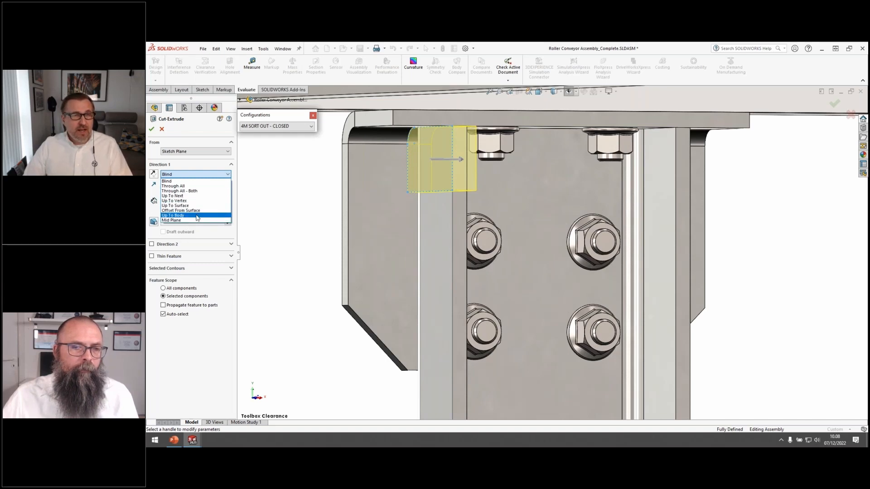
click(186, 207)
right_click(685, 153)
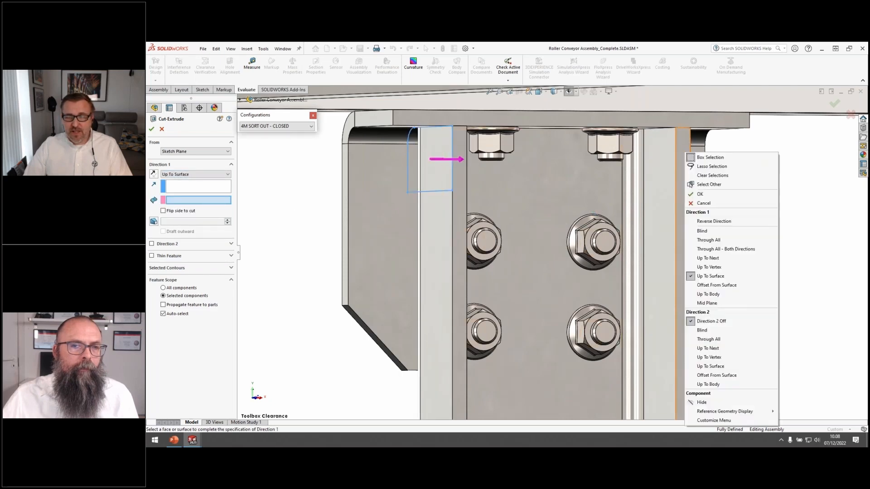
click(715, 186)
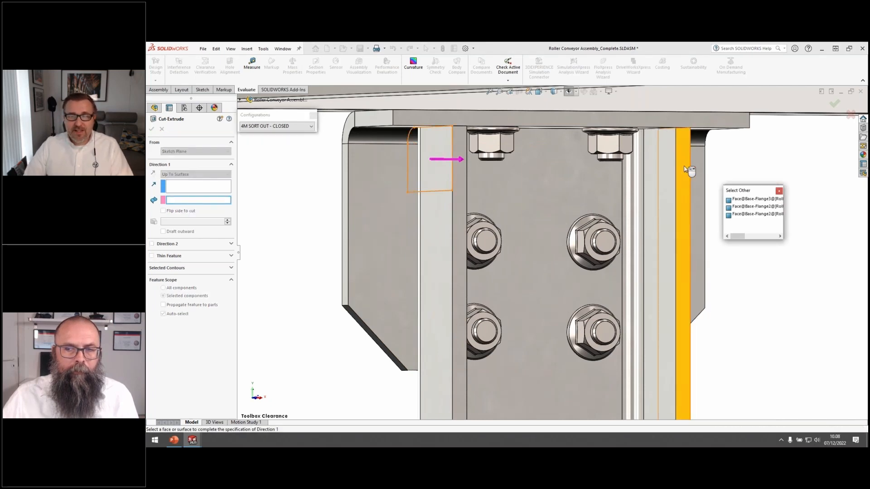
click(689, 171)
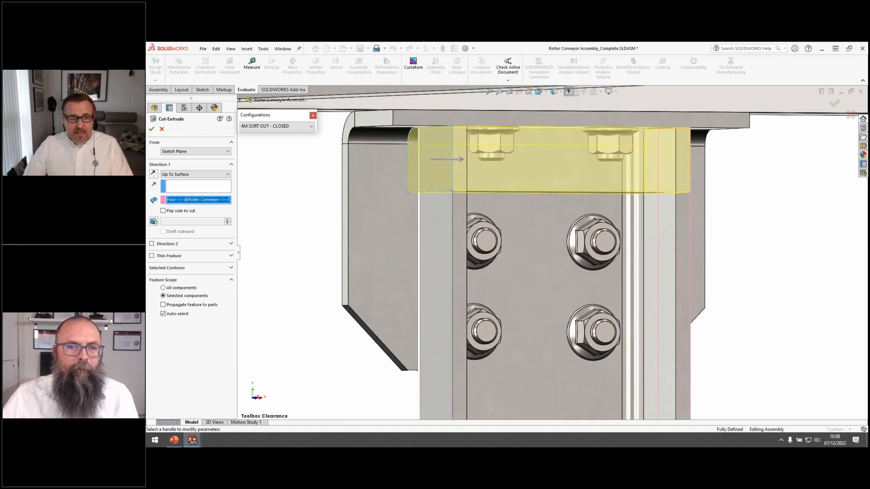
Limit the cut to manually box-selected components around the leg joint, propagate it to parts and keep all resulting bodies
click(163, 314)
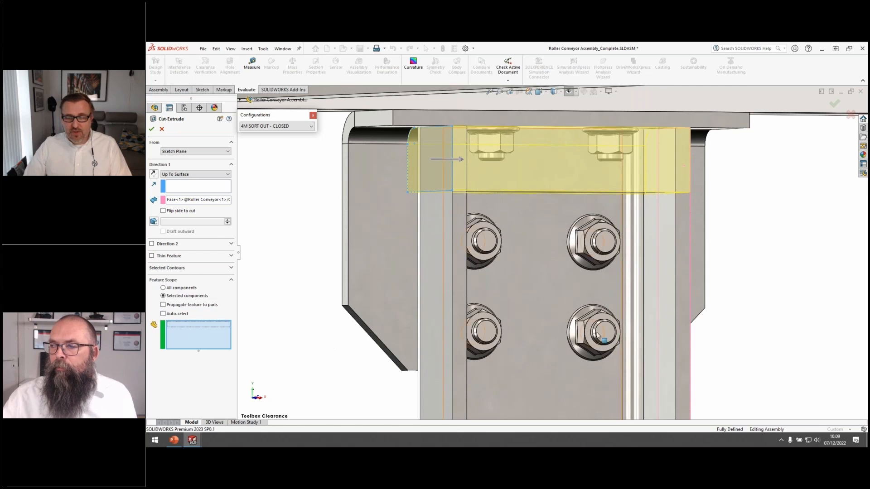
drag(484, 188, 330, 119)
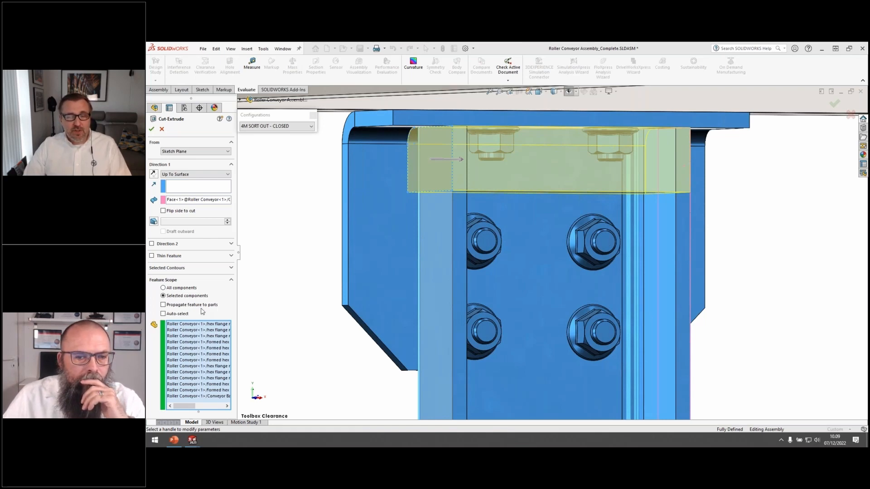
click(163, 306)
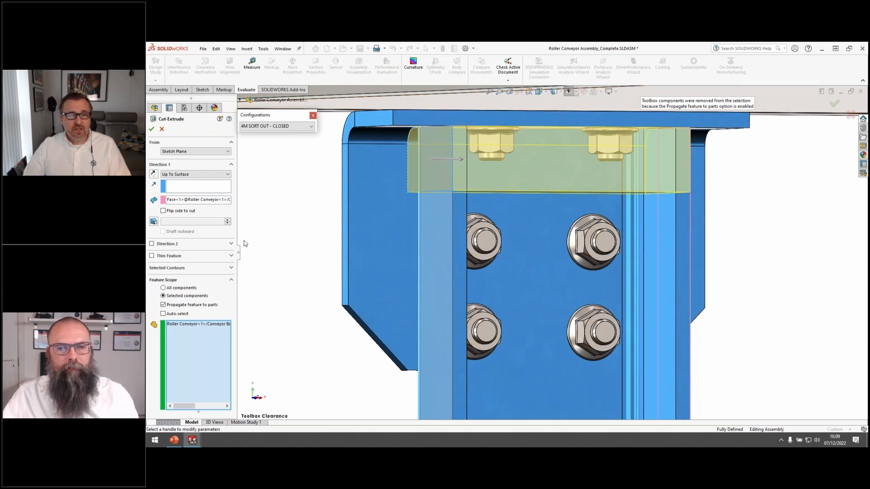
click(152, 129)
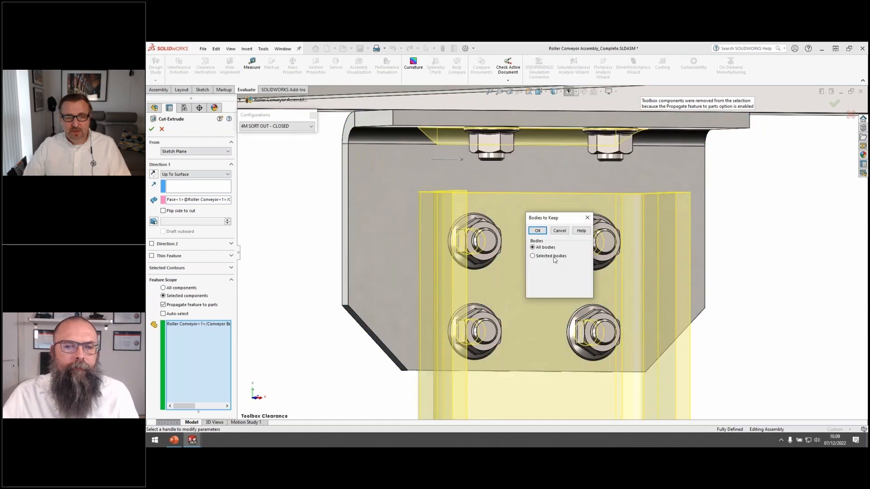
click(537, 231)
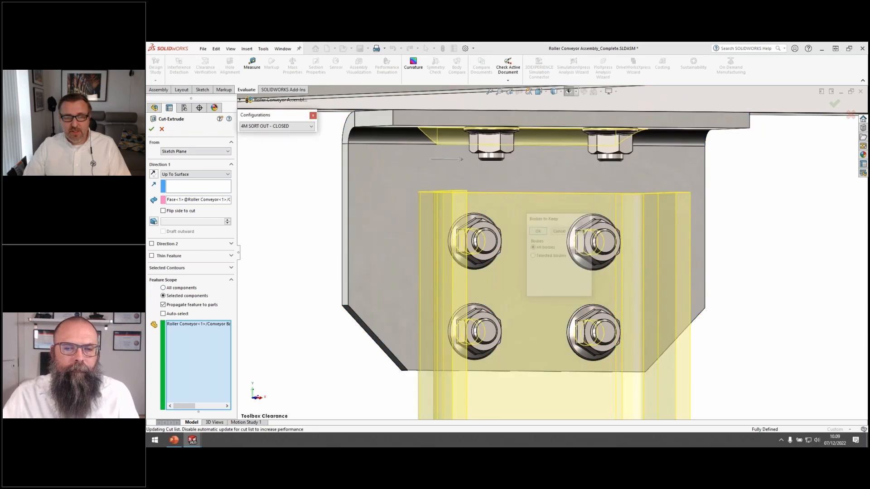
Restore the saved Primary view and activate the 8M SORT OUT - OPEN configuration to inspect the whole conveyor
click(301, 190)
key(space)
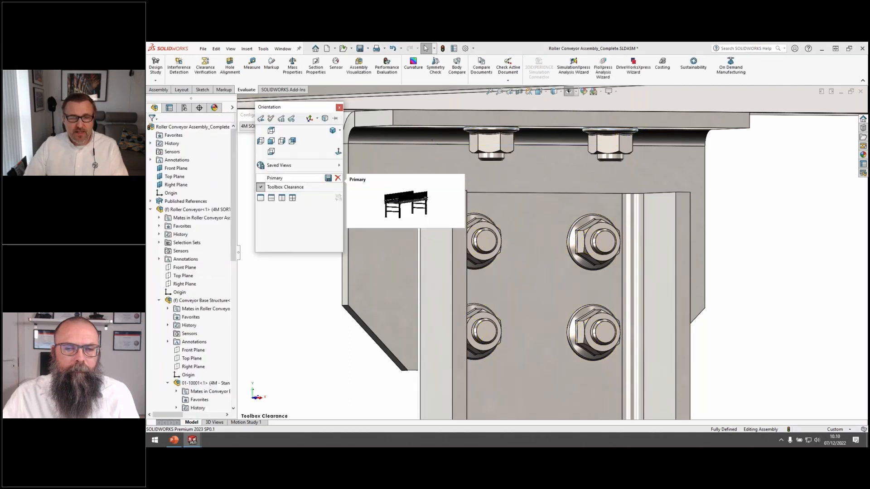
click(278, 179)
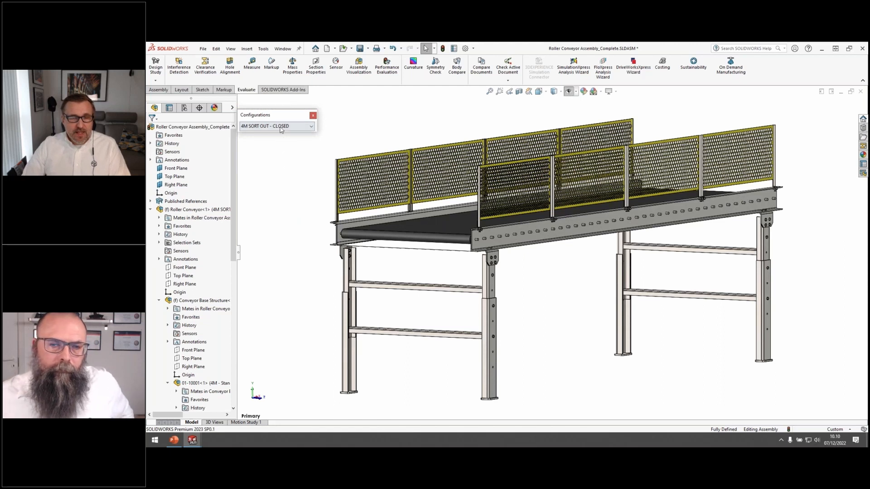
click(296, 124)
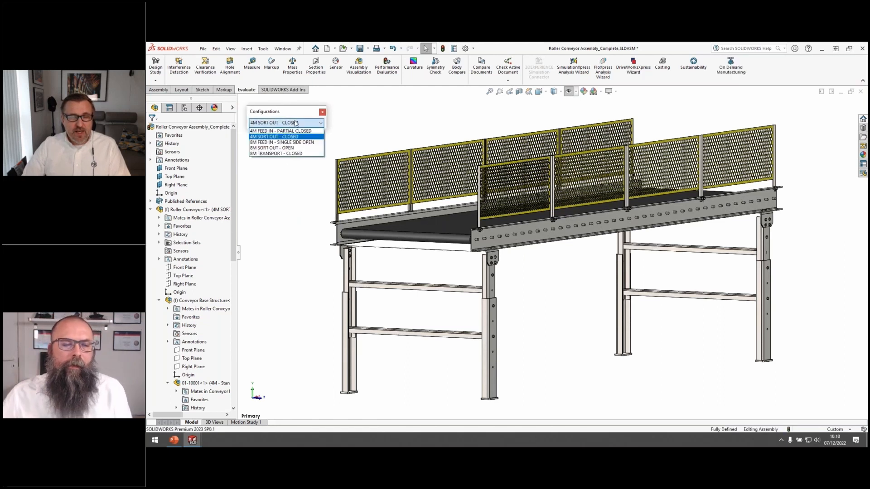
click(286, 148)
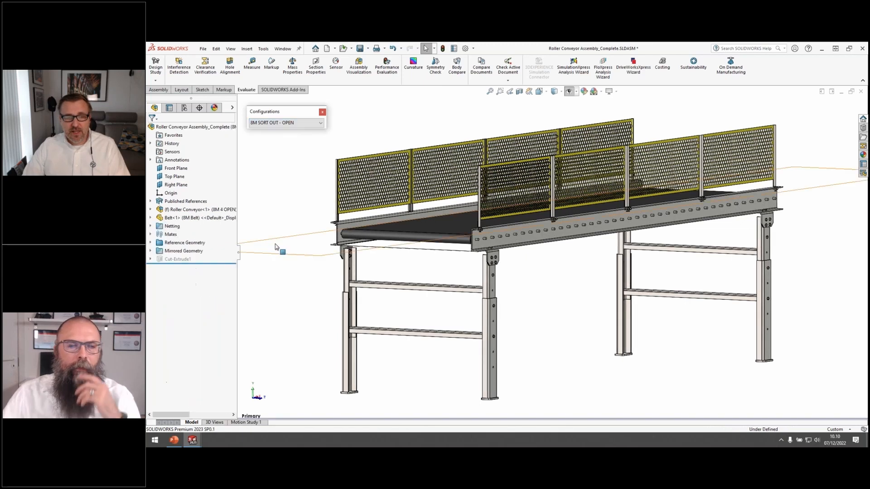
scroll(379, 157, up, 4)
middle_drag(380, 156, 378, 192)
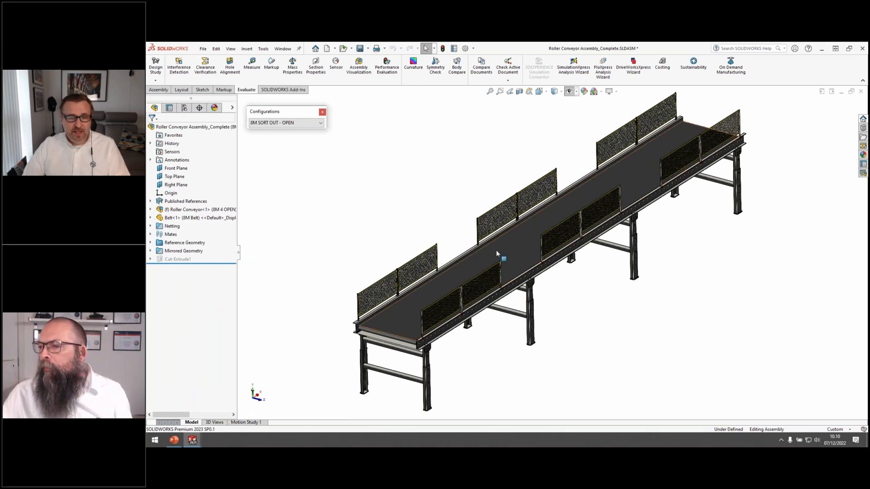
Expand the Published References and highlight their connection points on the 8M conveyor
click(151, 202)
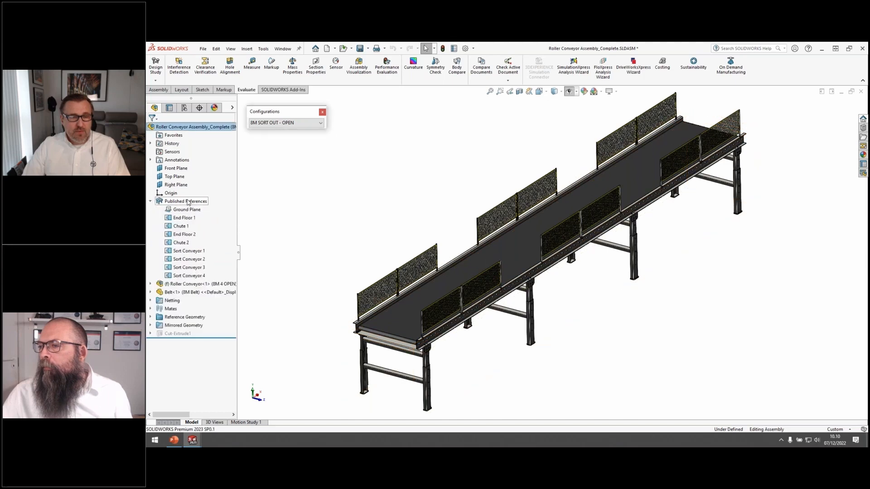
click(187, 202)
middle_drag(375, 224, 359, 203)
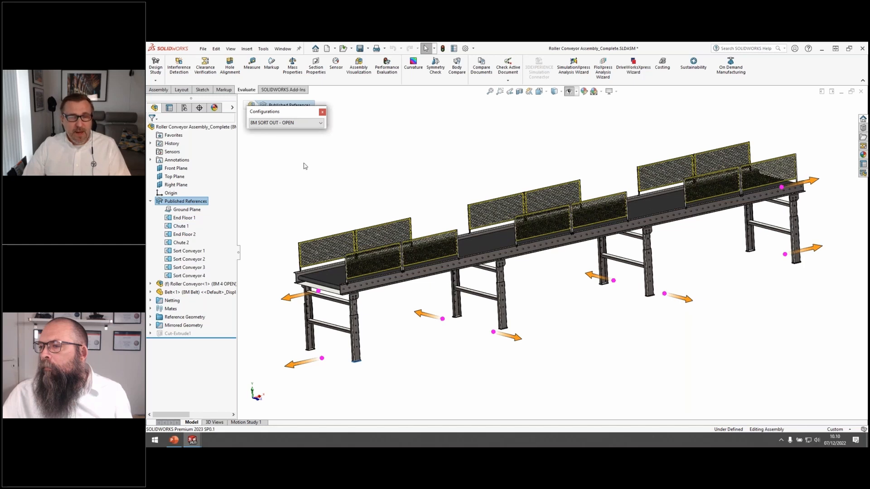
Activate the 4M SORT OUT - CLOSED configuration and highlight its published reference connection points
click(290, 123)
click(282, 137)
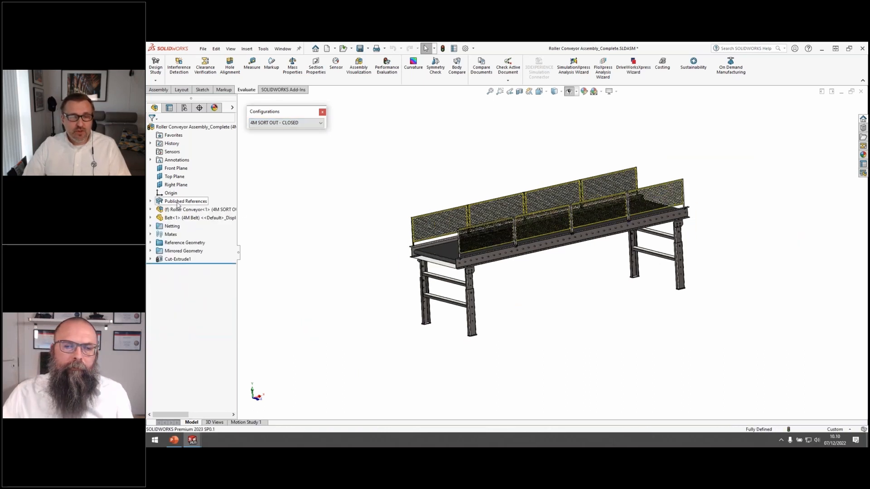
click(177, 205)
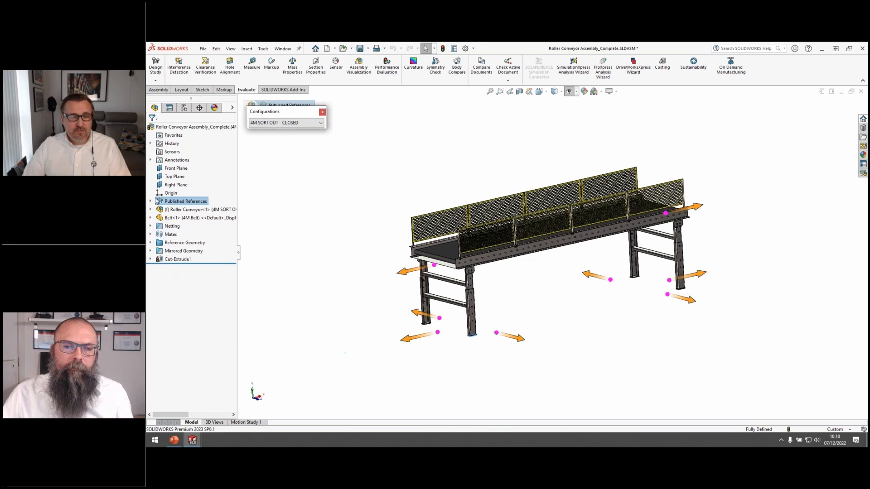
Suppress the Sort Conveyor 1 through Sort Conveyor 4 published references in the 4M SORT OUT - CLOSED configuration
click(150, 202)
click(324, 241)
click(190, 252)
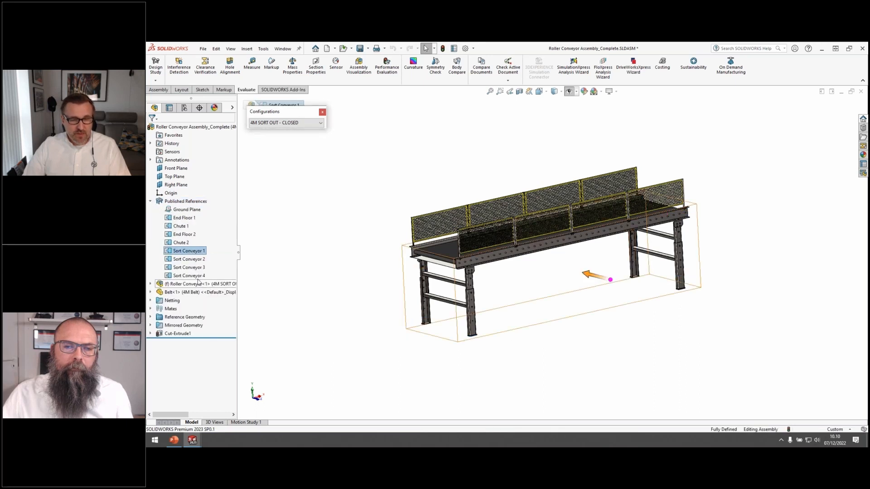
shift+click(190, 276)
right_click(197, 279)
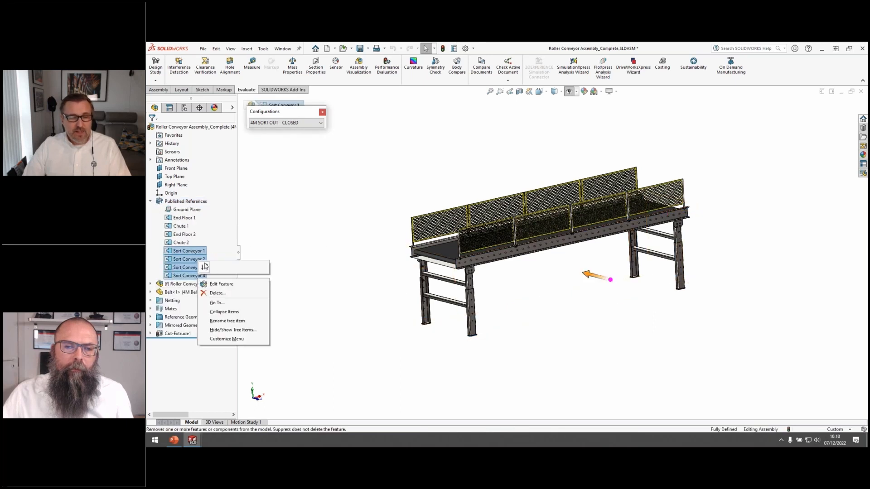
click(206, 267)
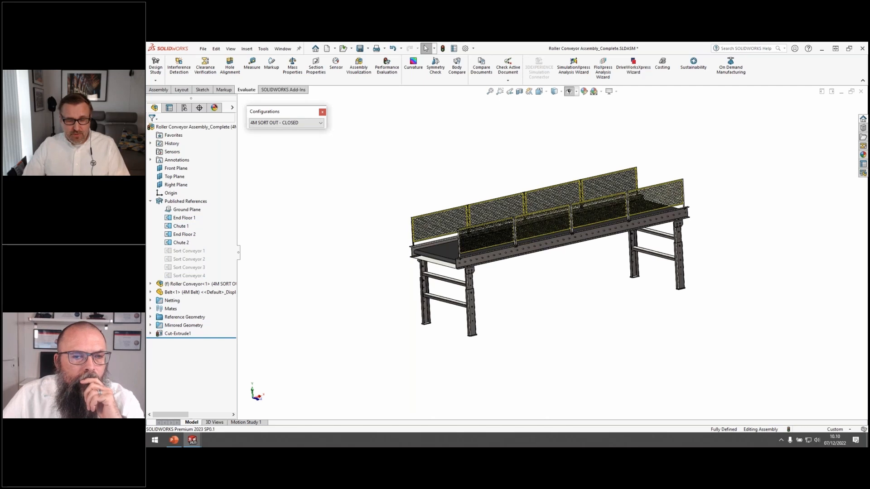
Switch to the Sorting Facility Layout assembly and preview inserting Roller Conveyor Assembly_Complete as 4M SORT OUT - CLOSED and 8M SORT OUT - OPEN
key(ctrl+Tab)
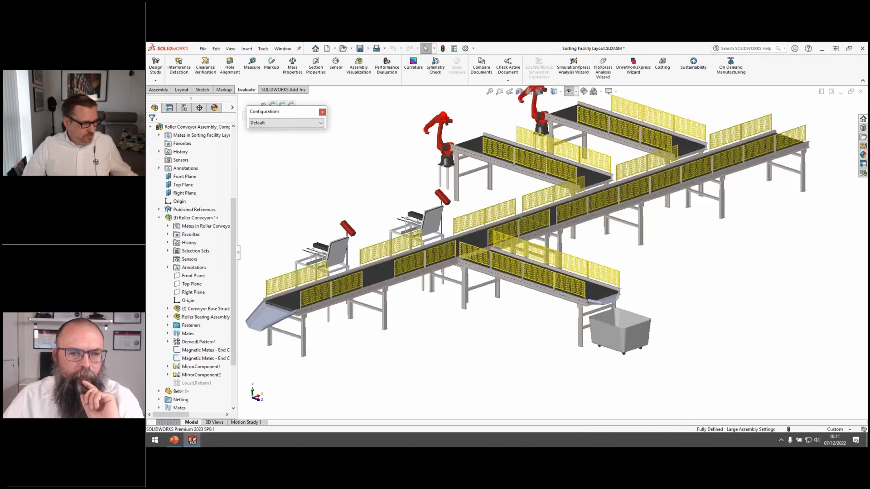
right_drag(308, 174, 289, 175)
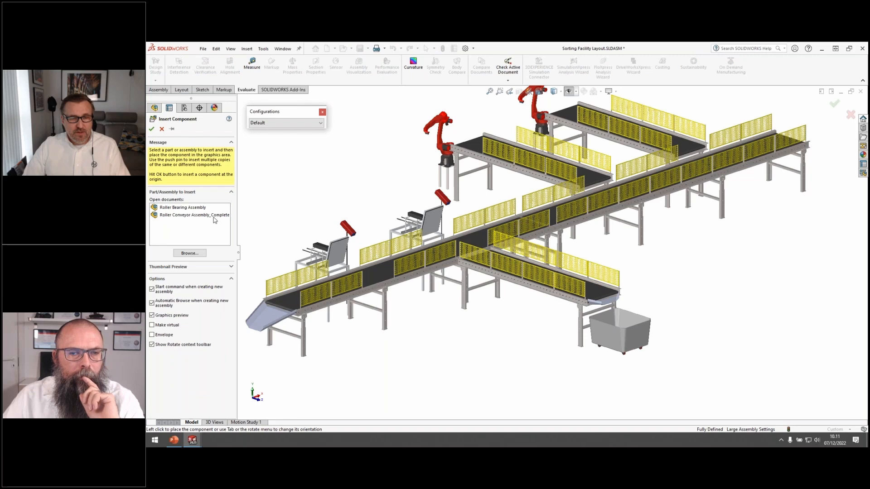
click(213, 216)
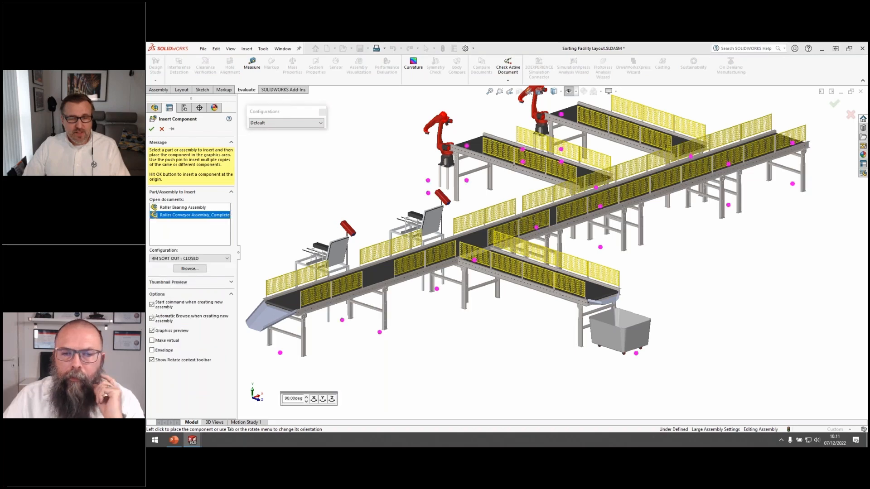
scroll(326, 190, up, 2)
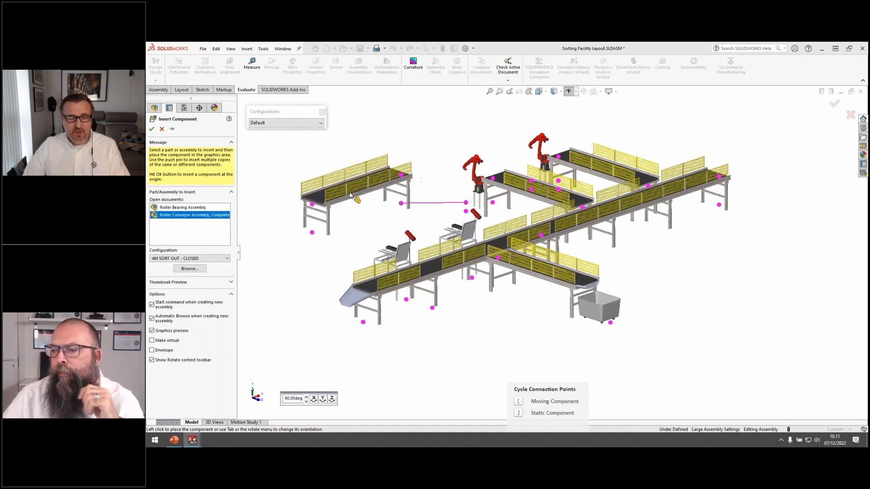
click(199, 258)
click(191, 281)
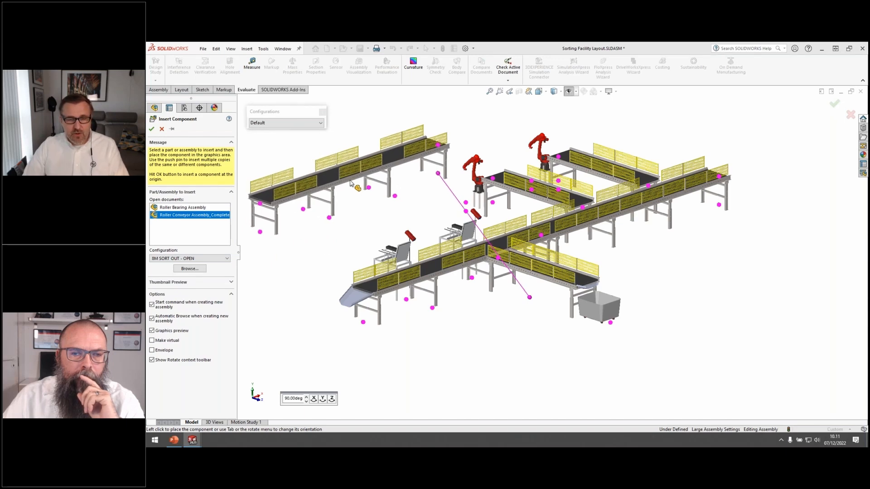
key(Escape)
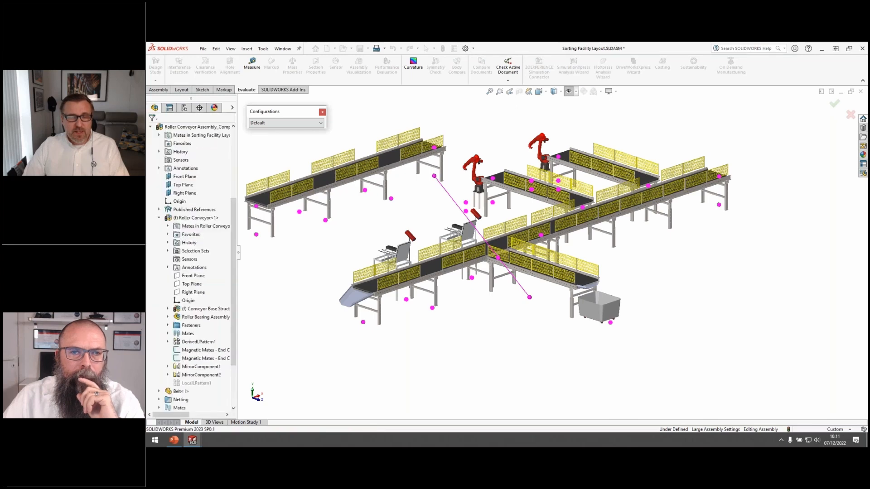
Close the floating configuration switcher and collapse the feature tree of the Sorting Facility Layout assembly
scroll(389, 191, down, 3)
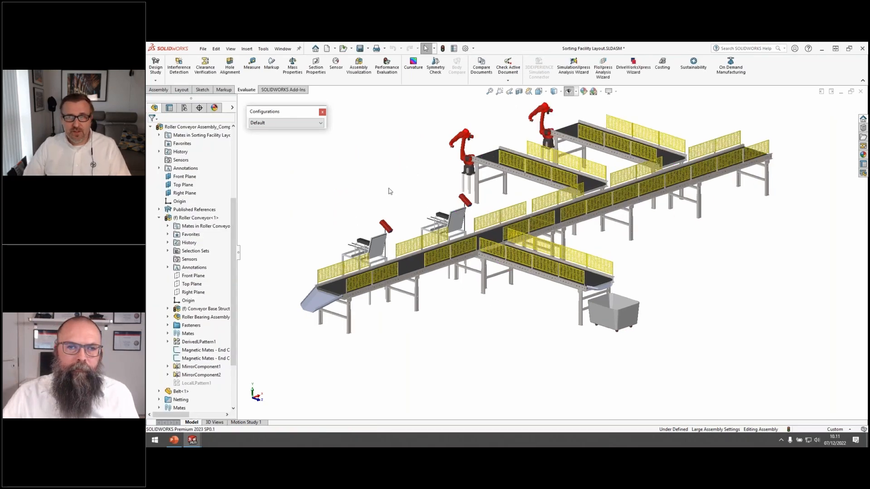
ctrl+middle_drag(392, 163, 388, 176)
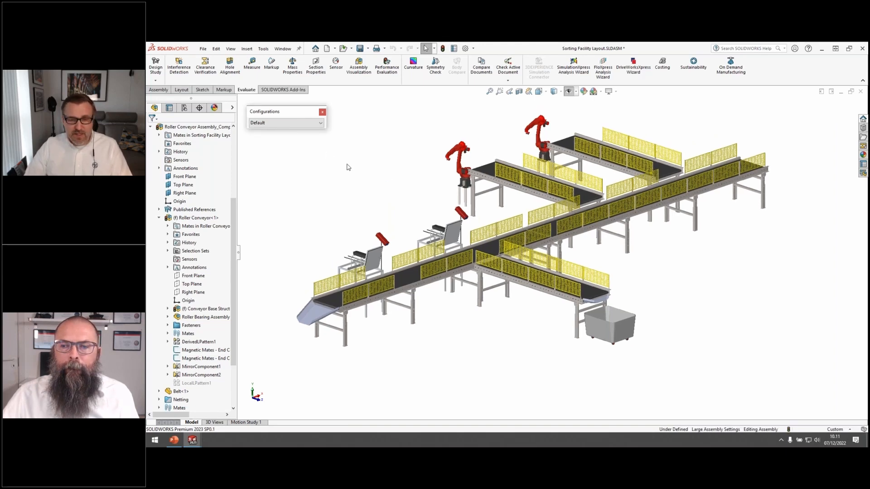
click(323, 112)
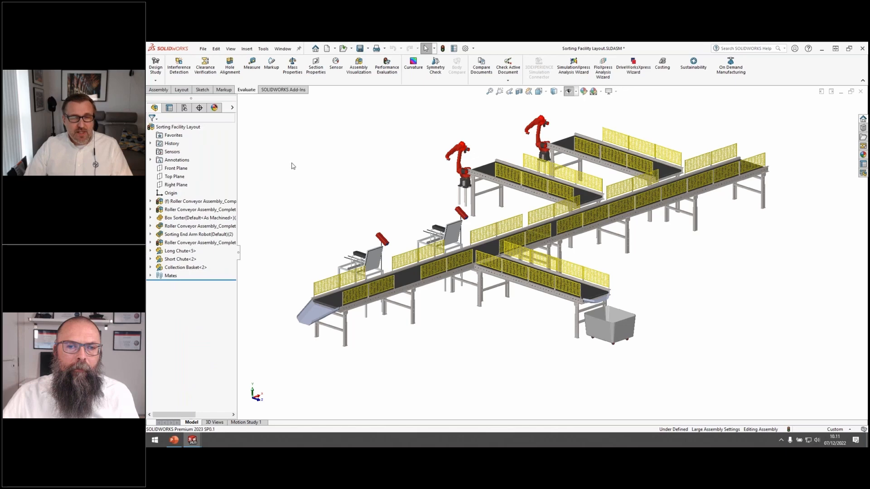
Start Assembly Visualization for the sorting facility layout and add a widened Graphics-Triangles column beside the Mass column
click(359, 69)
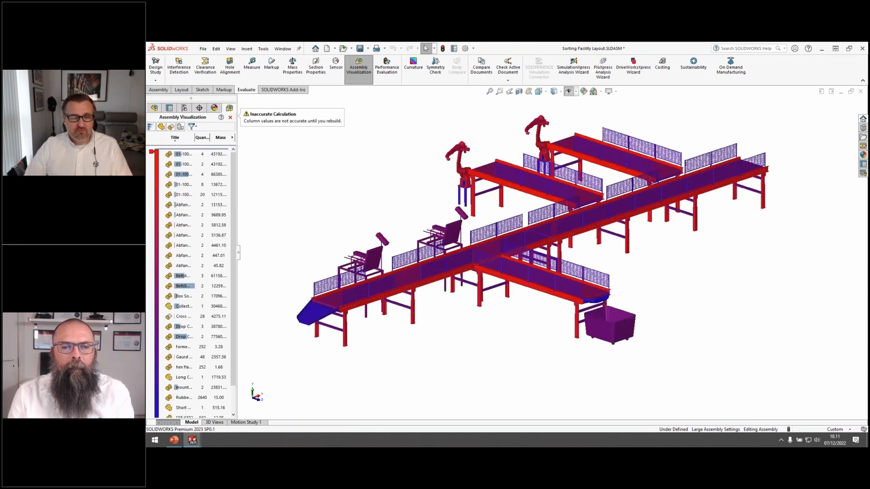
drag(248, 386, 316, 386)
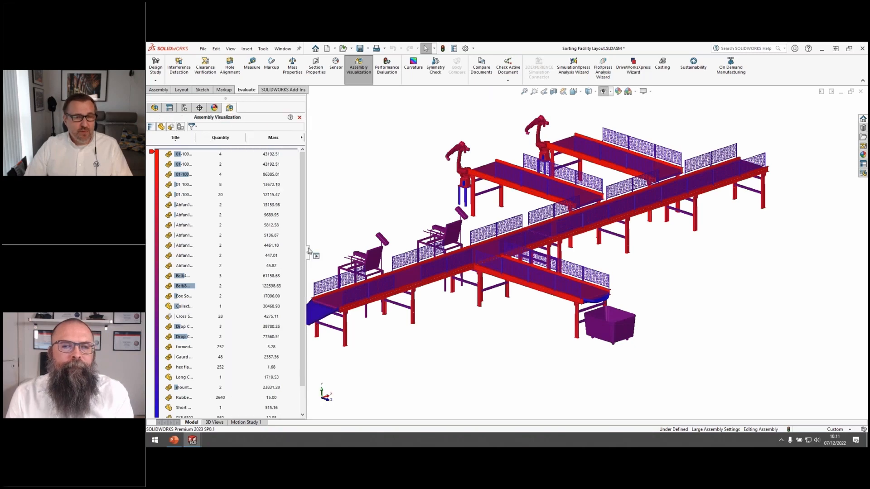
click(301, 138)
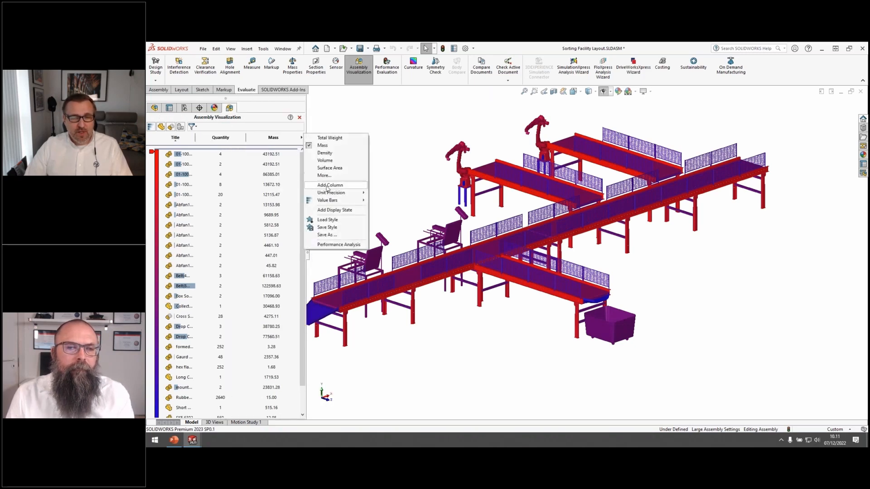
click(329, 185)
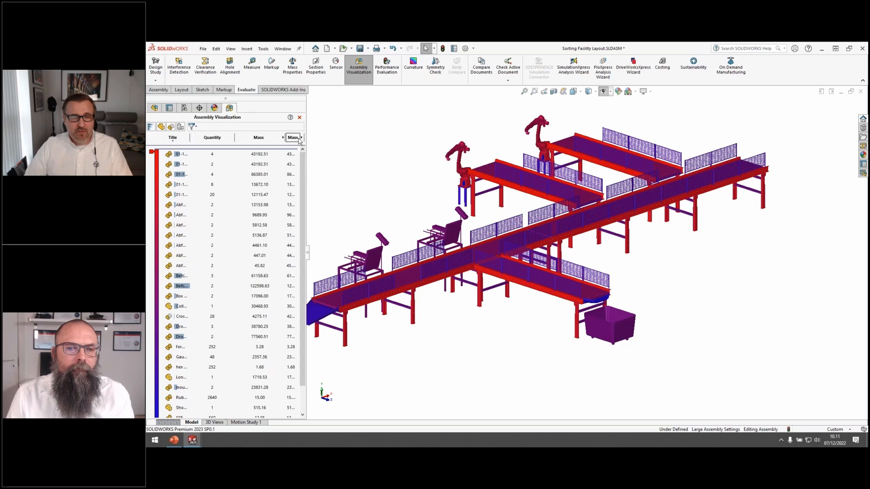
click(303, 138)
click(324, 177)
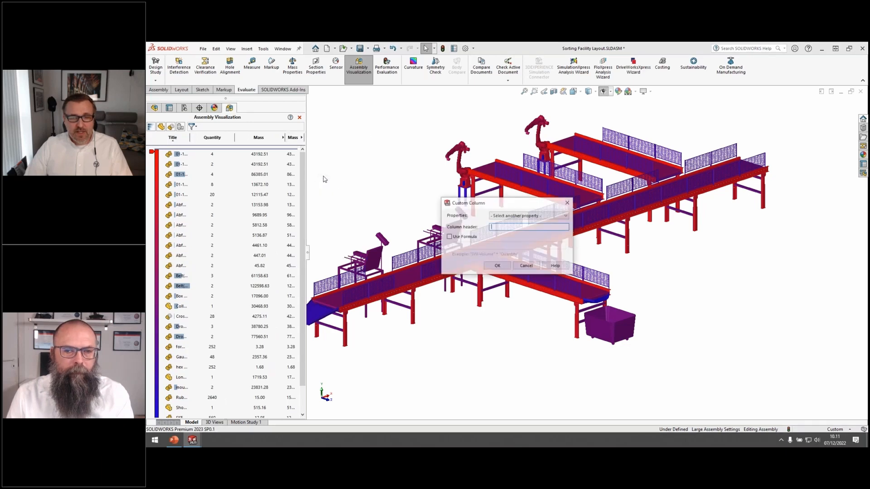
click(524, 216)
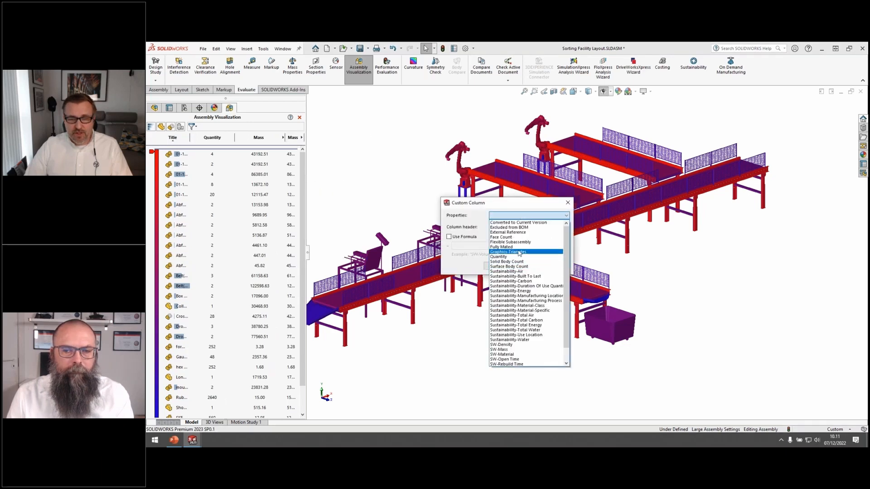
click(520, 252)
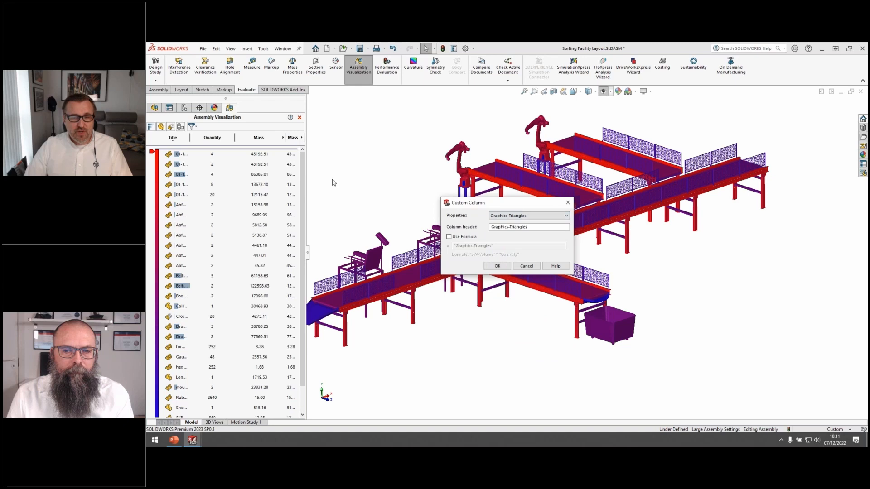
click(497, 266)
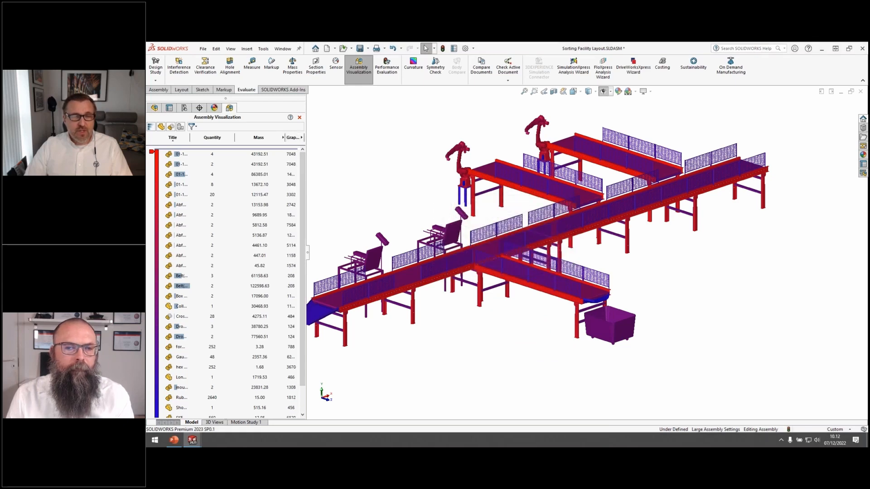
drag(250, 138, 240, 138)
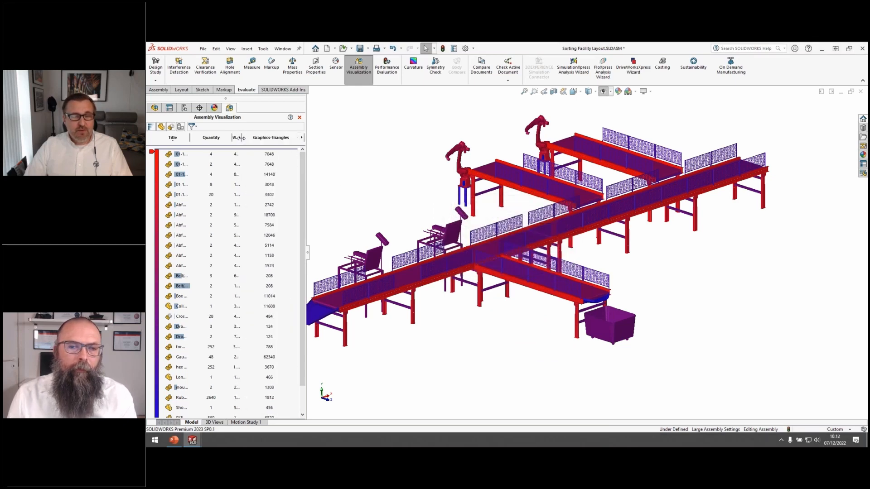
Sort the components by descending Graphics-Triangles, roll the list back to display only the most triangle-heavy ones, and close the visualization
click(277, 139)
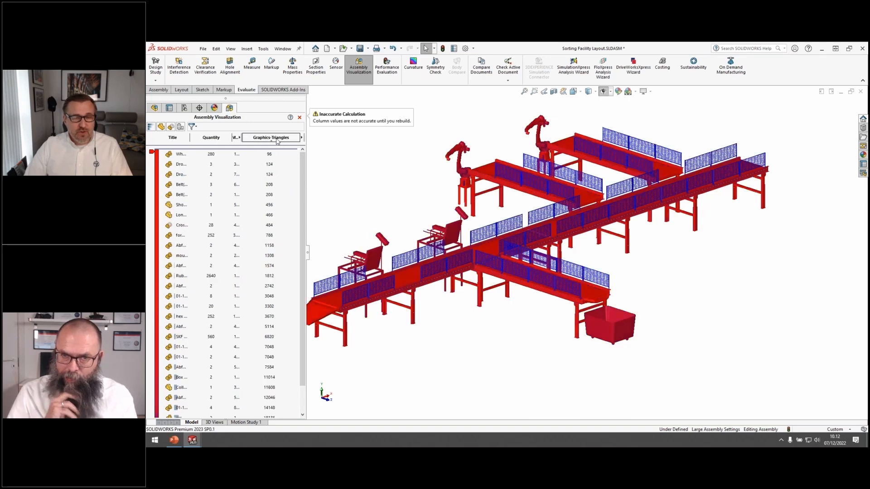
scroll(287, 253, down, 1)
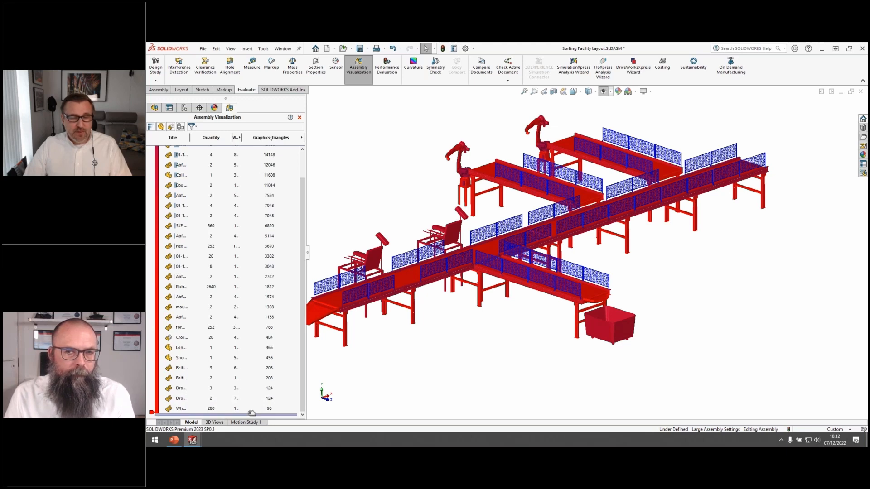
drag(251, 413, 252, 215)
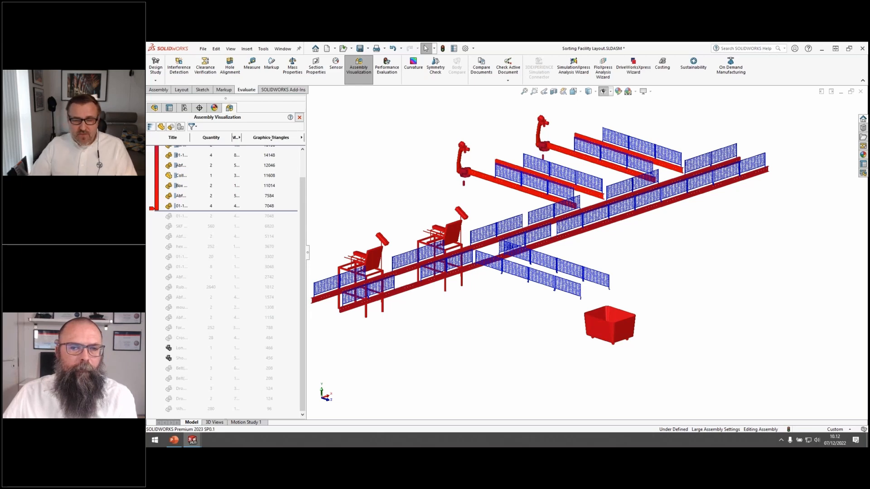
click(299, 118)
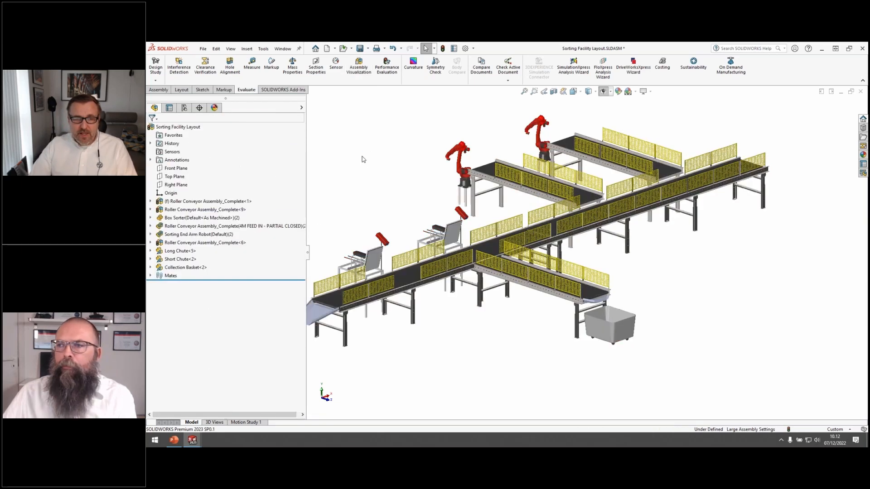
drag(308, 256, 253, 253)
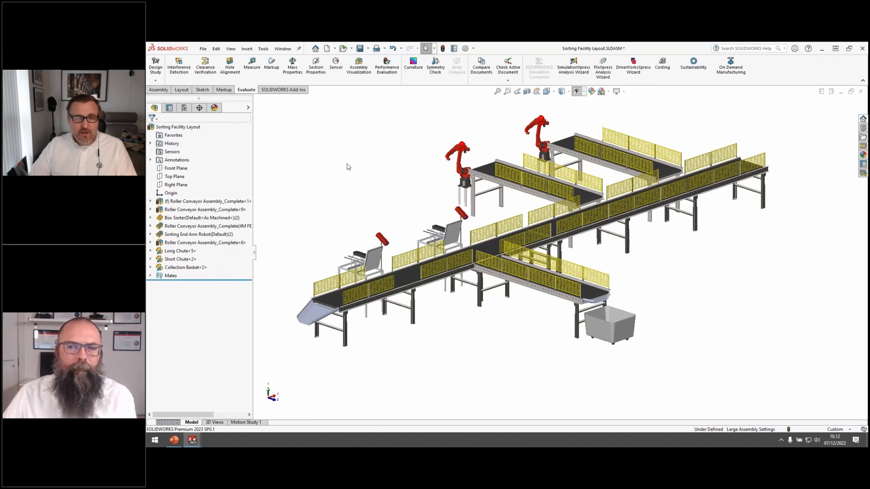
Examine the STEP export options, including exporting assembly components as separate STEP files, and cancel the system options
click(466, 49)
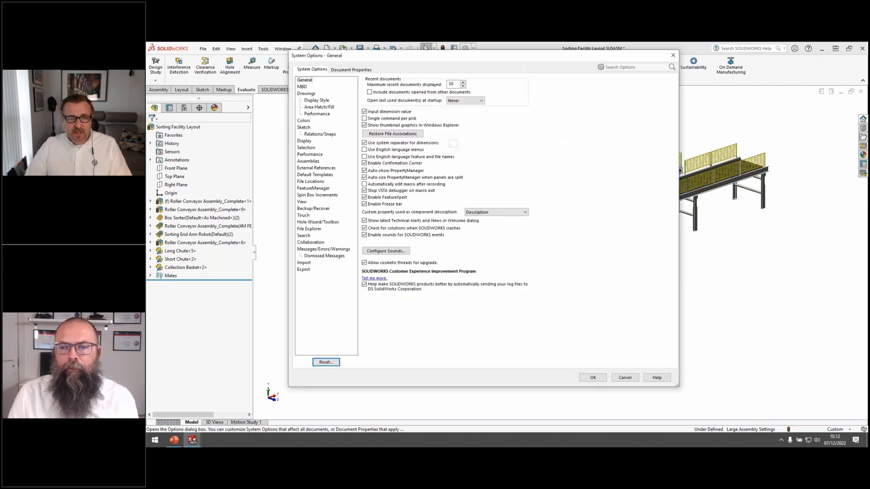
click(304, 270)
click(399, 87)
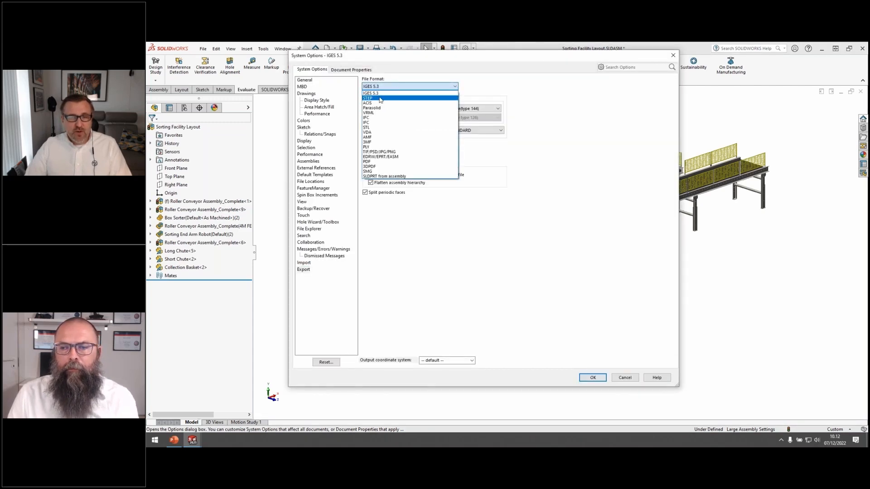
click(378, 100)
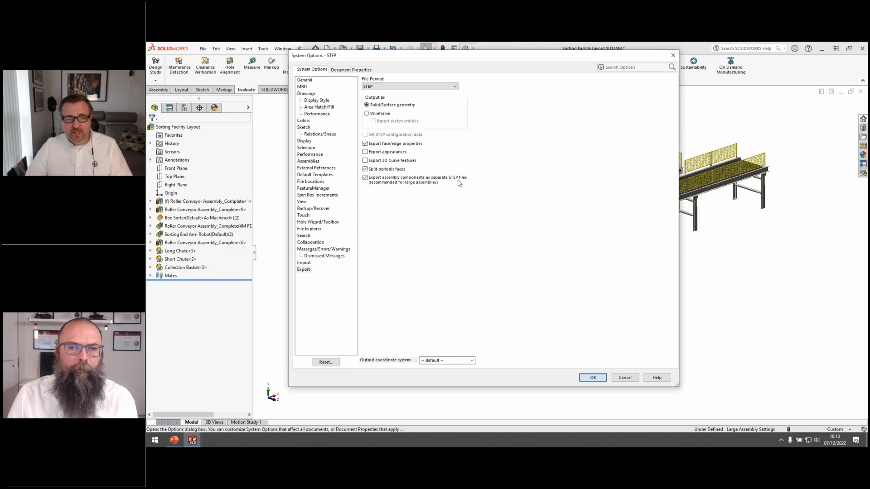
click(625, 377)
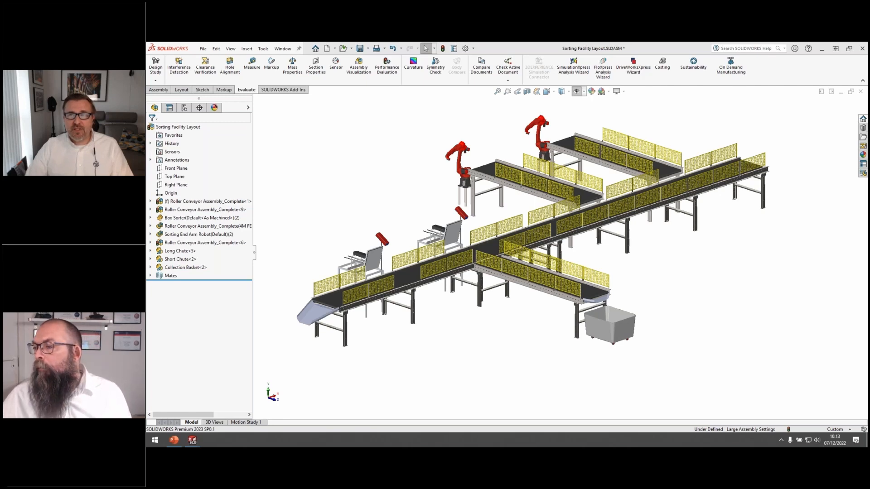
Switch to File Explorer, look through the separate component files in the Step export folder, and close the window
drag(537, 42, 489, 94)
scroll(506, 252, down, 1)
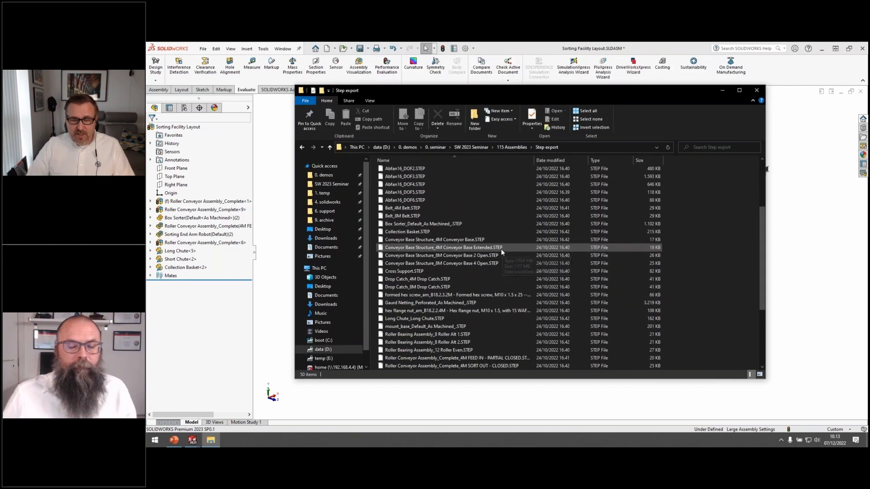
scroll(502, 249, down, 5)
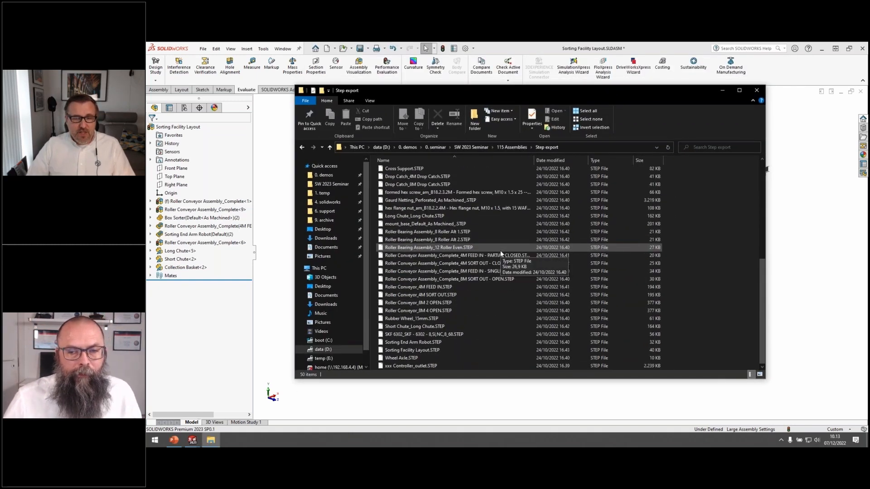
scroll(501, 252, up, 8)
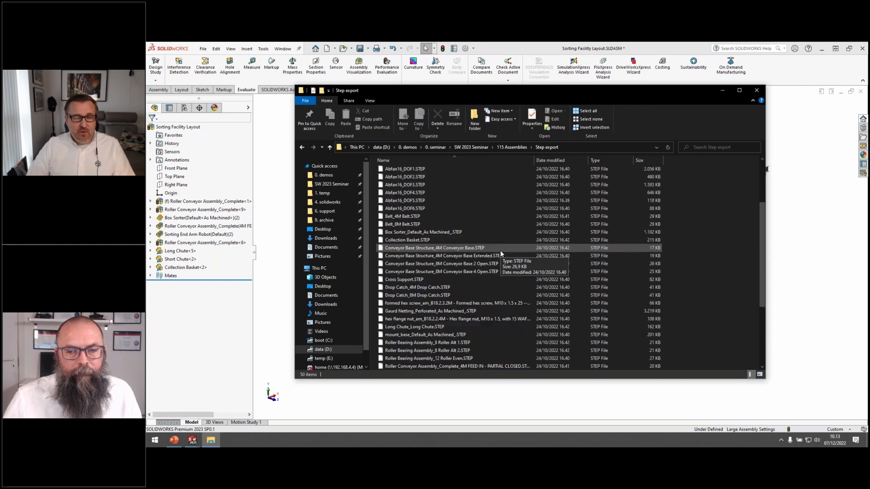
scroll(500, 250, down, 6)
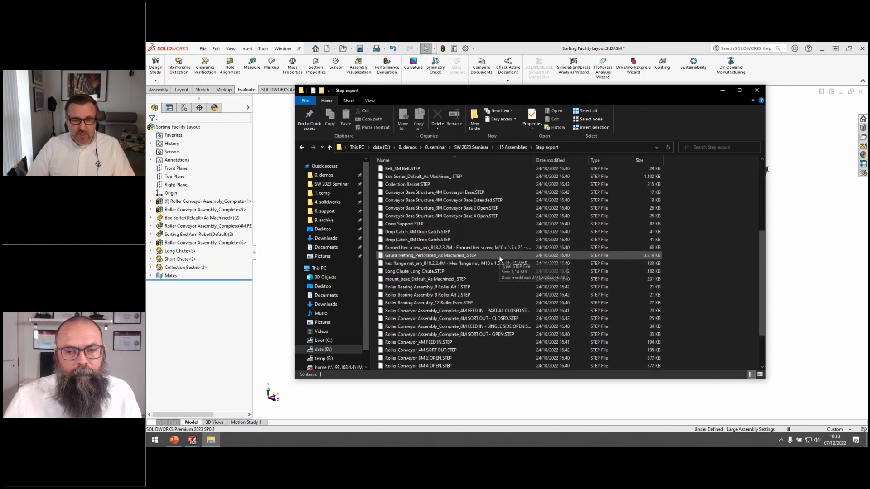
scroll(501, 249, down, 2)
click(461, 240)
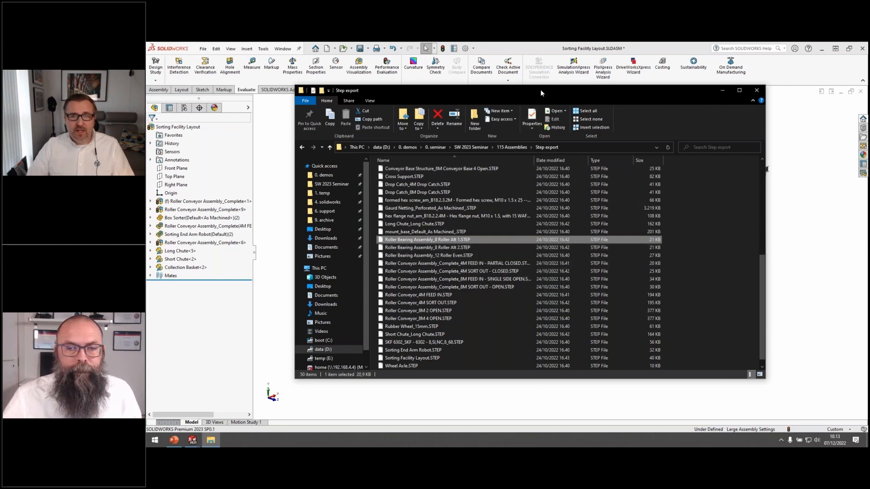
key(alt+F4)
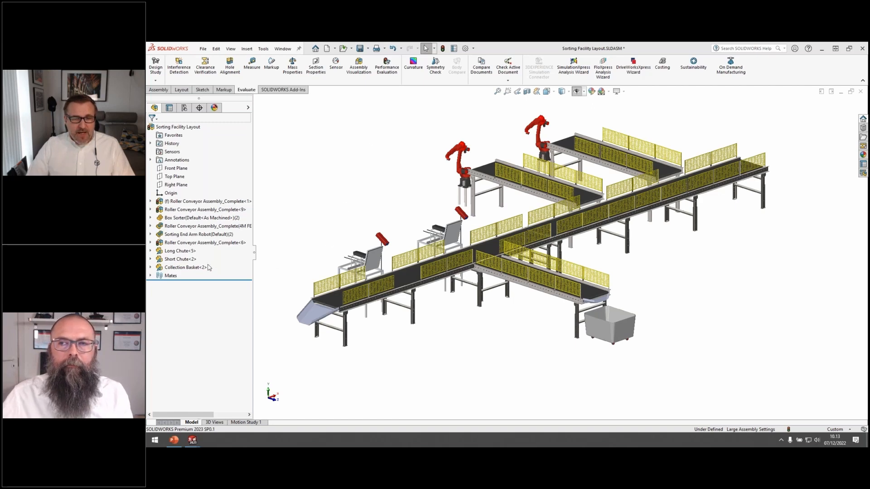
Examine the lightweight and resolved commands offered for Long Chute and the fixed Roller Conveyor Assembly_Complete component
right_click(183, 252)
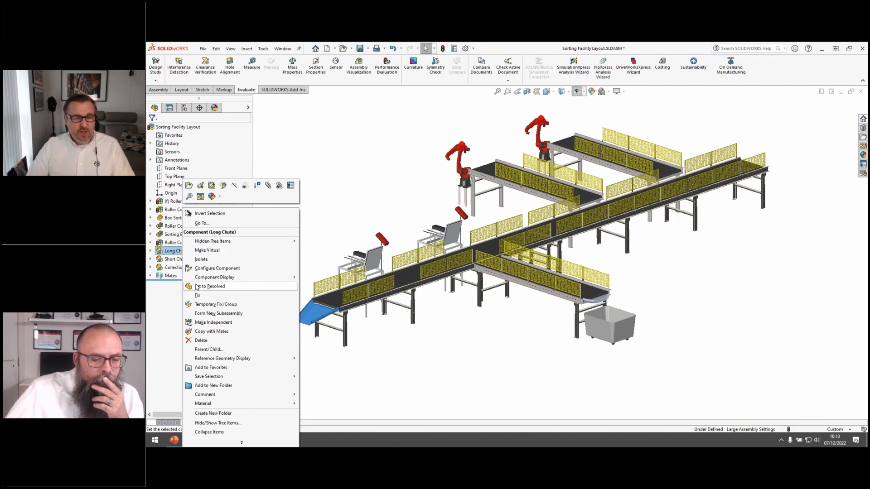
click(218, 287)
right_click(200, 202)
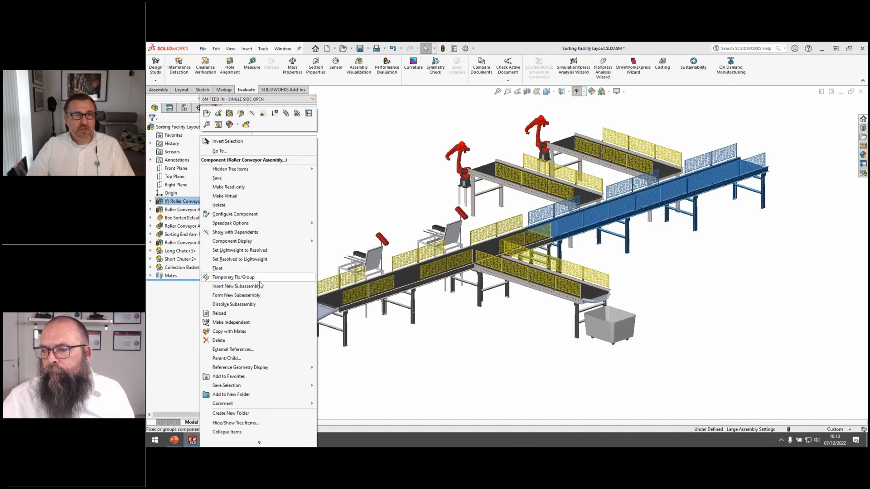
click(392, 184)
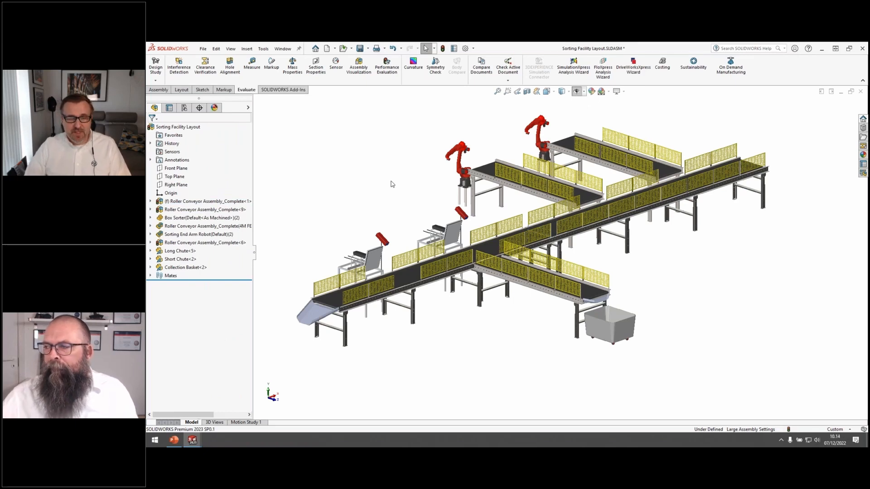
Set assembly loading in the system performance options to automatically optimize resolved mode and hide lightweight mode
click(466, 48)
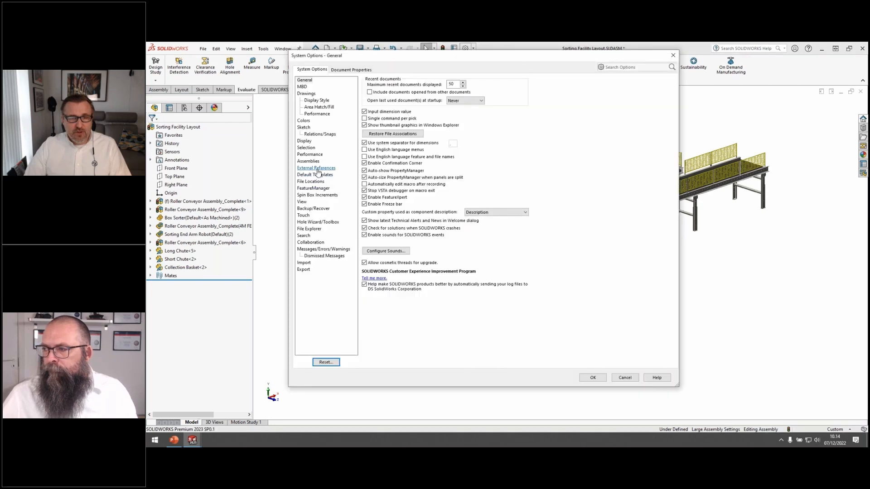
click(308, 162)
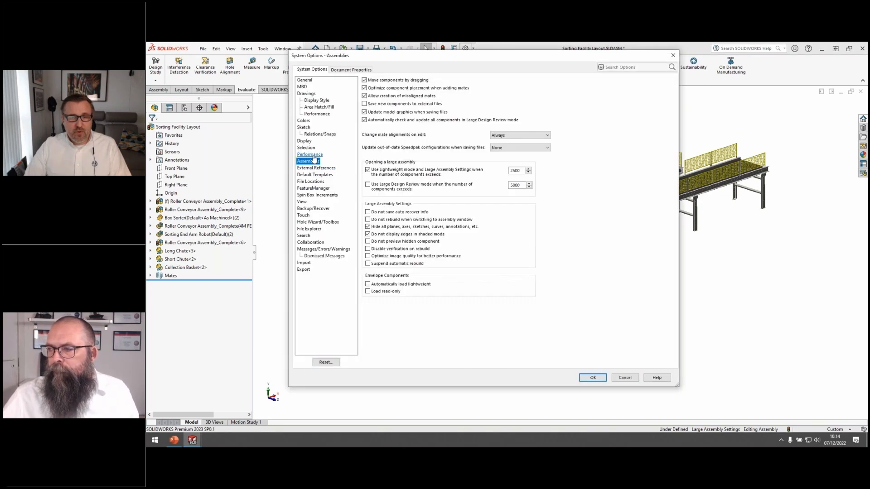
click(309, 154)
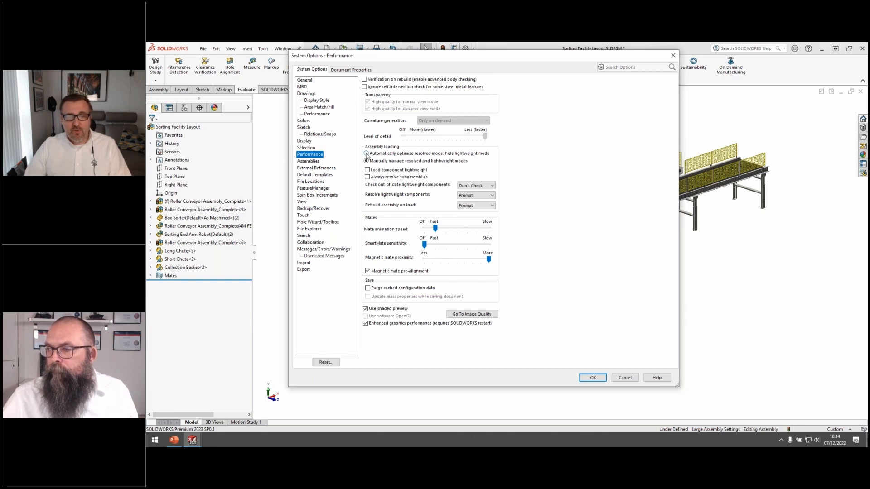
click(366, 154)
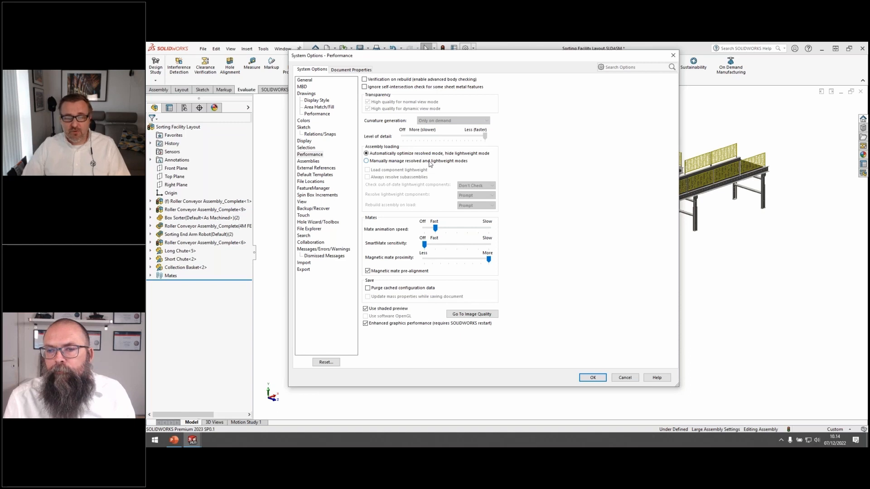
click(601, 377)
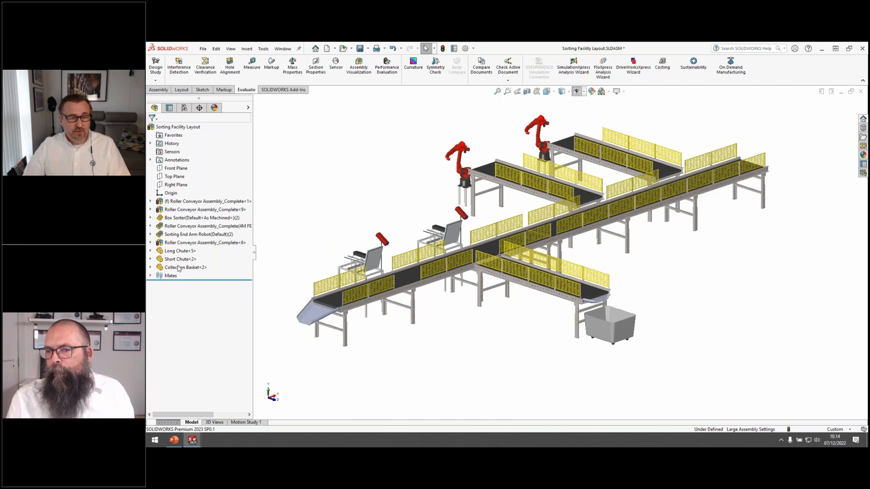
Check the fixed Roller Conveyor Assembly_Complete component's commands again for lightweight and resolved options
click(189, 202)
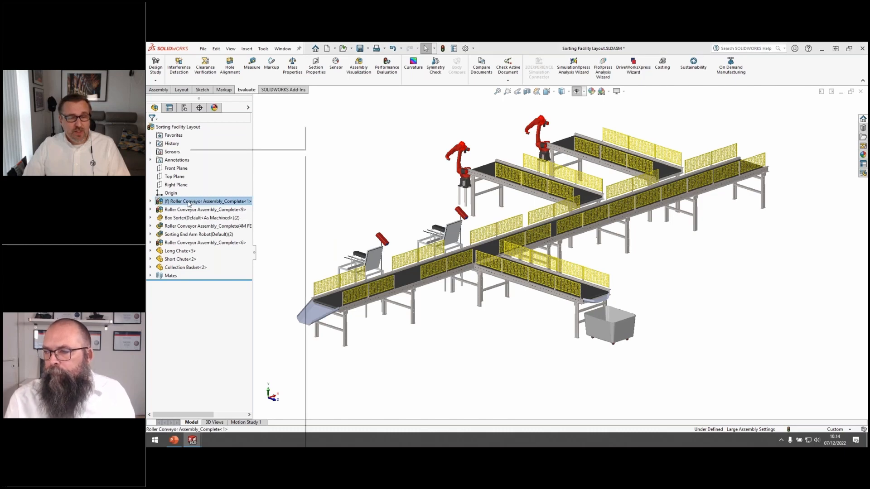
right_click(190, 204)
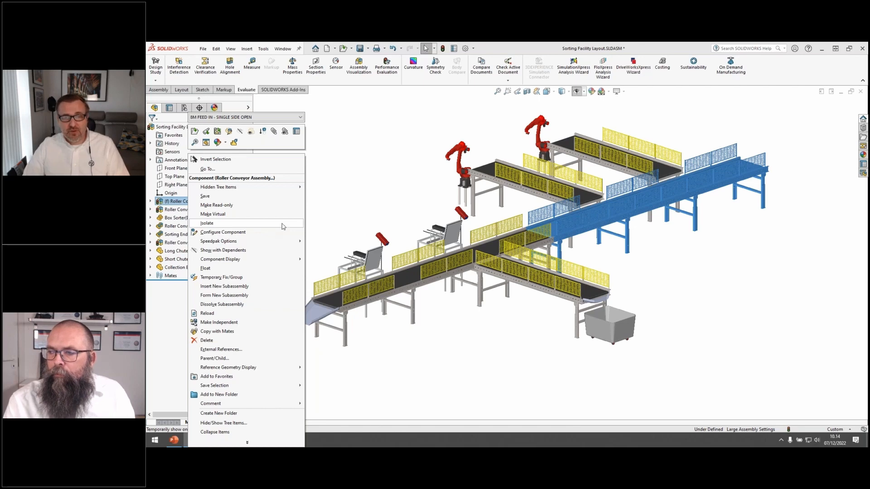
click(384, 166)
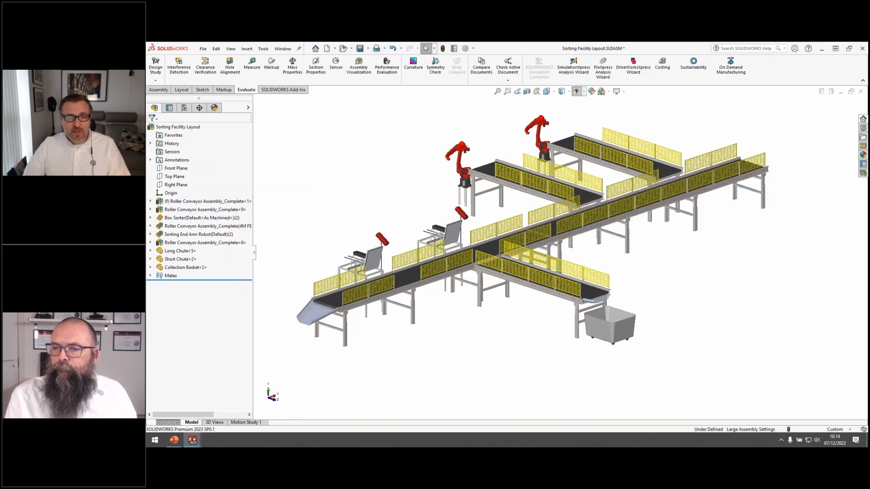
Check the opening modes offered for Sorting Facility Layout.SLDASM in the file open dialog, and cancel without opening it
click(343, 48)
click(568, 137)
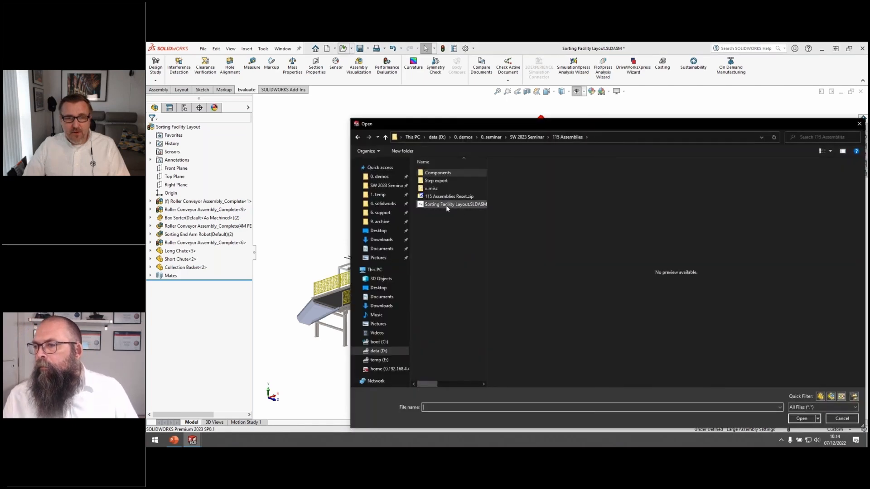
click(445, 205)
drag(515, 124, 433, 69)
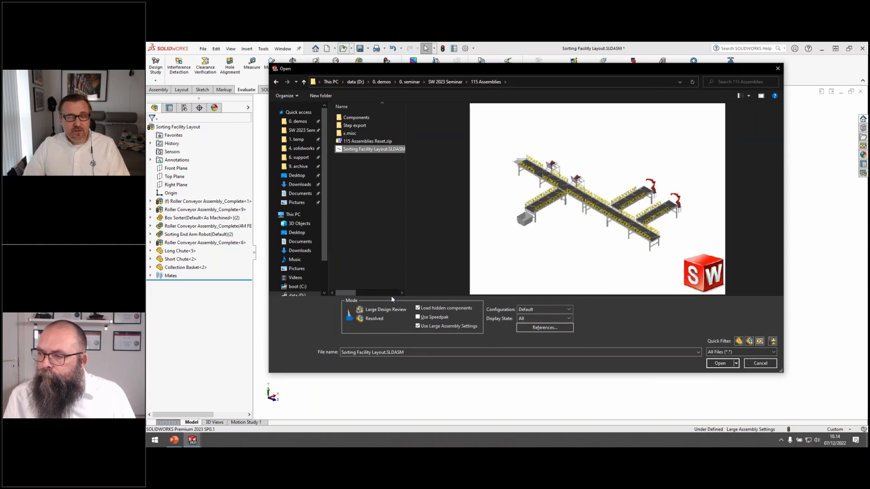
click(760, 364)
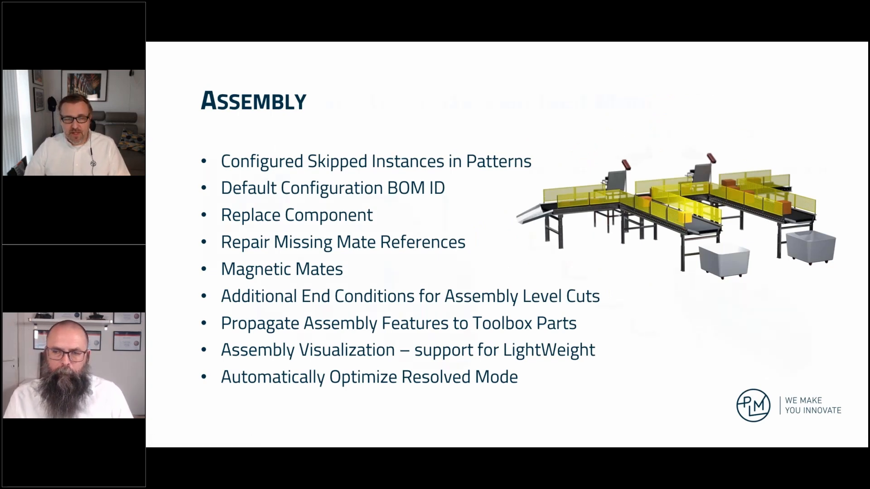
key(Right)
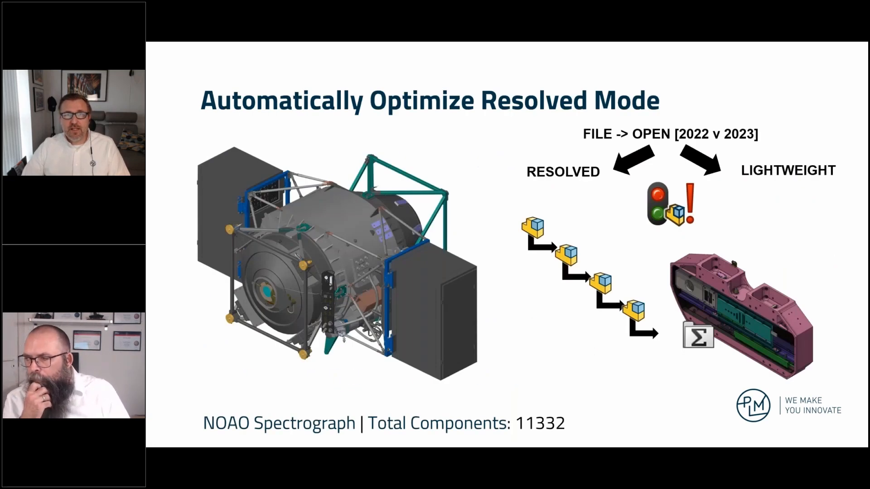
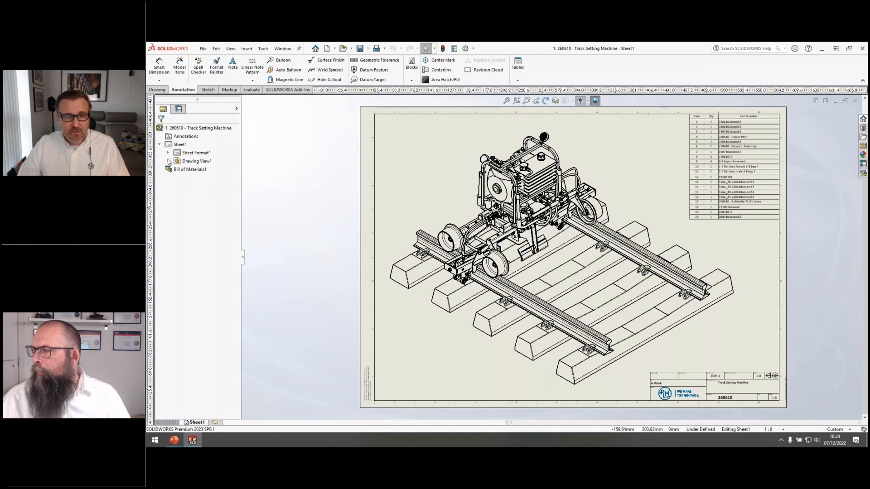
Open the drawing of the 260610 - Power Pack component from the Track Setting Machine's Drawing View1 component tree
click(168, 161)
click(177, 169)
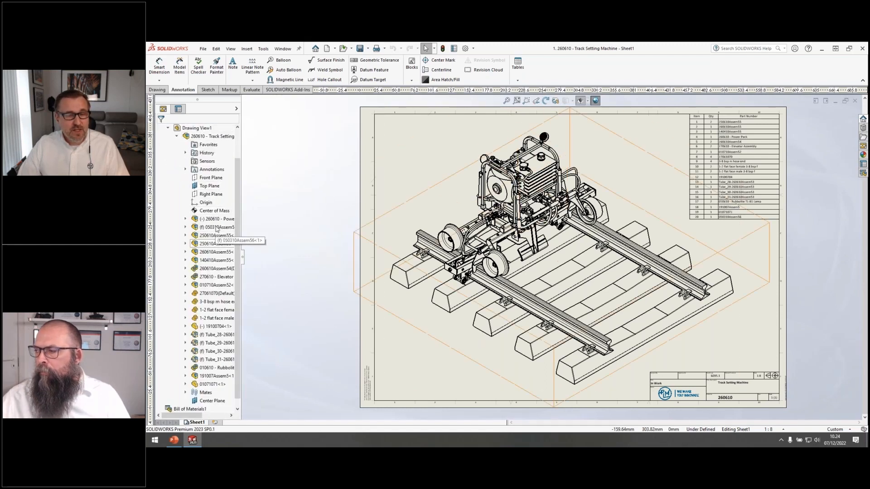
click(216, 220)
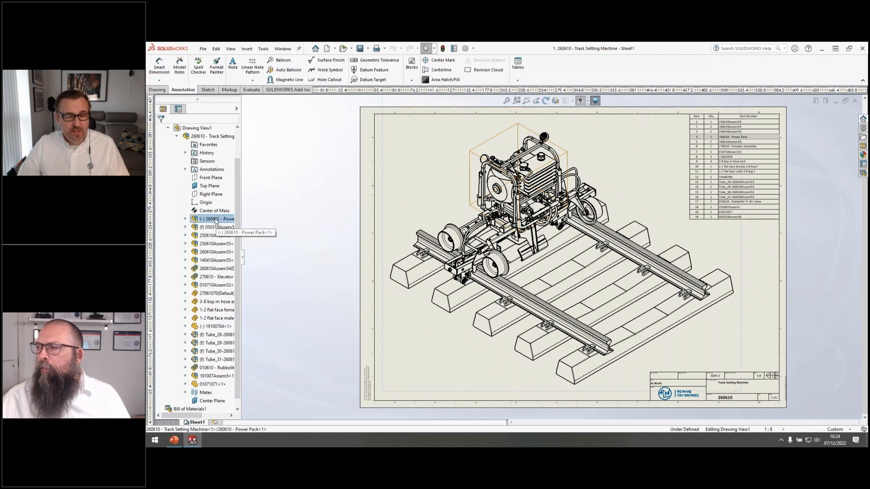
right_click(216, 221)
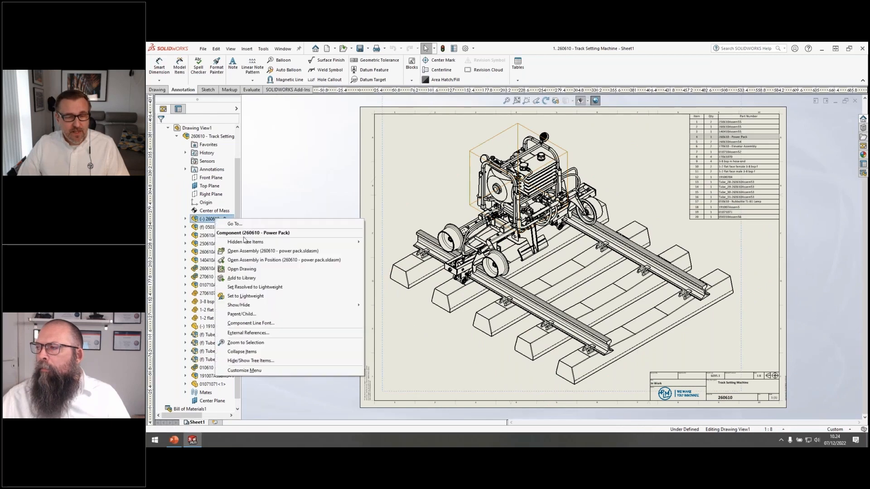
click(244, 269)
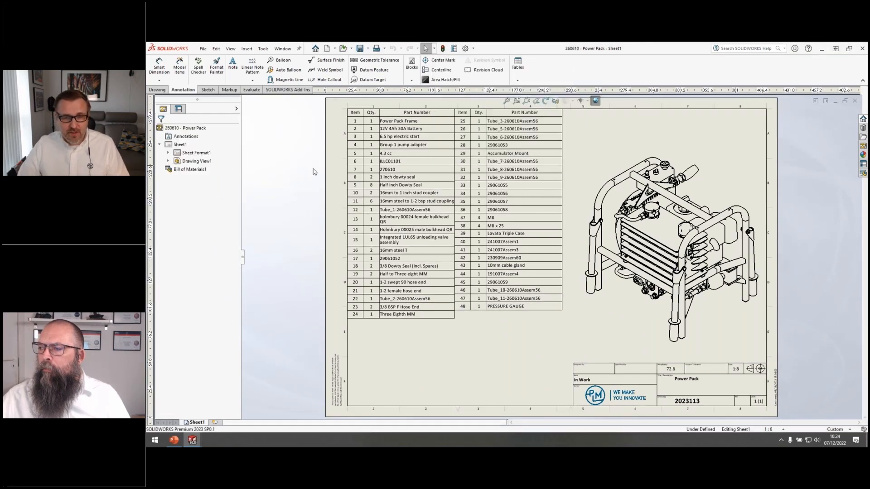
Open the Power Pack Frame drawing from its bill of materials row, and from its shaded view open component 29061051's drawing
click(392, 126)
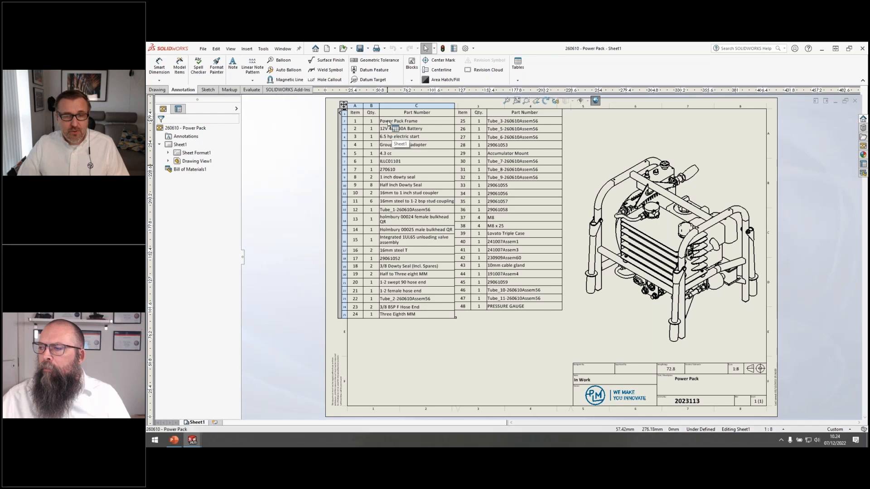
right_click(389, 121)
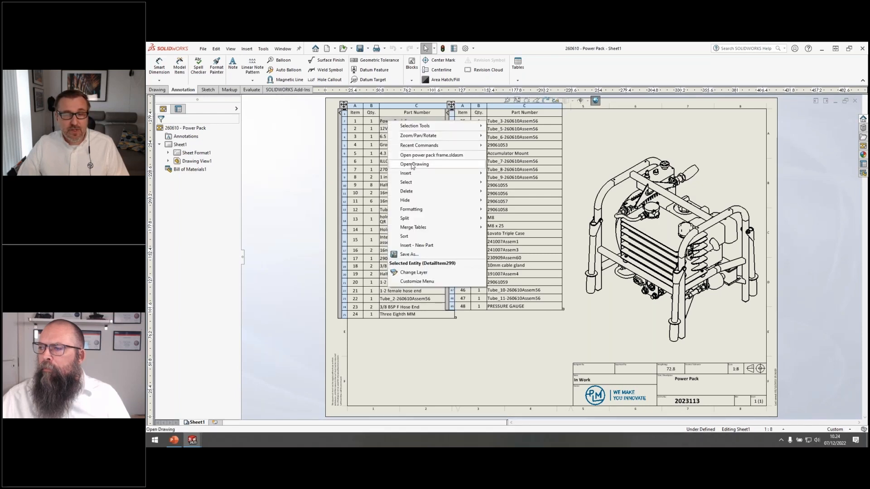
click(413, 165)
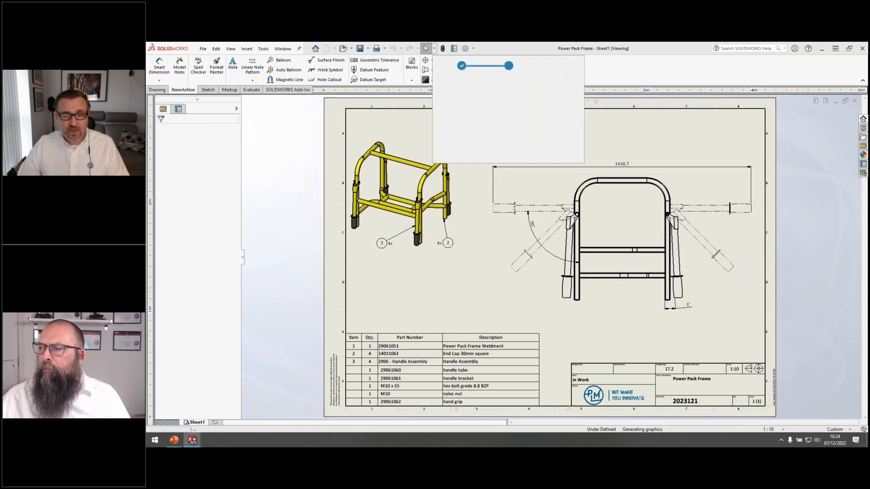
right_click(414, 177)
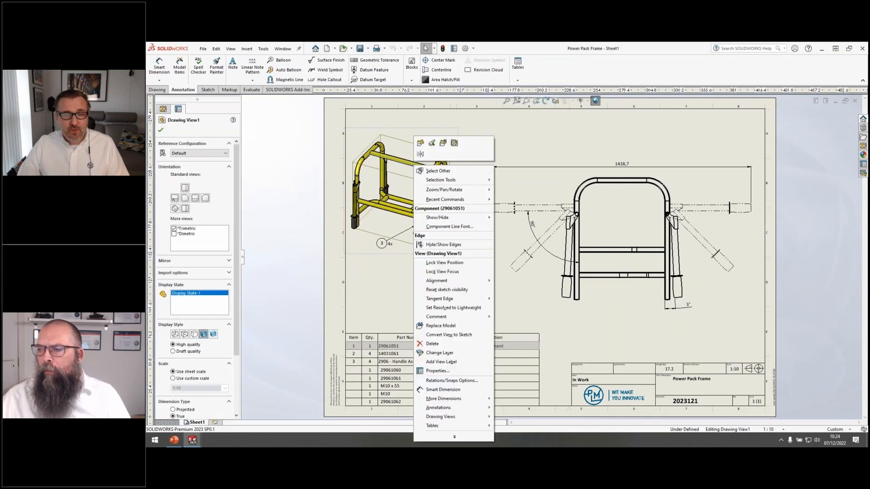
click(454, 143)
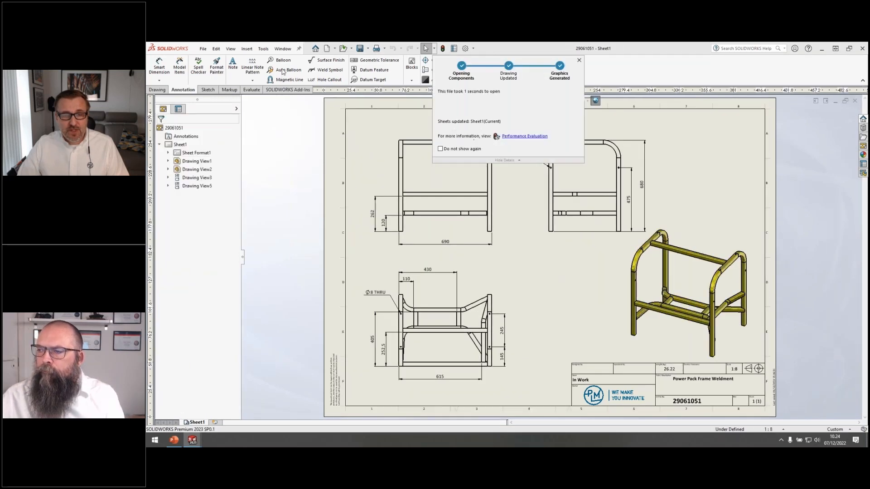
Tile the open drawings vertically to view them side by side, and close them all
click(283, 48)
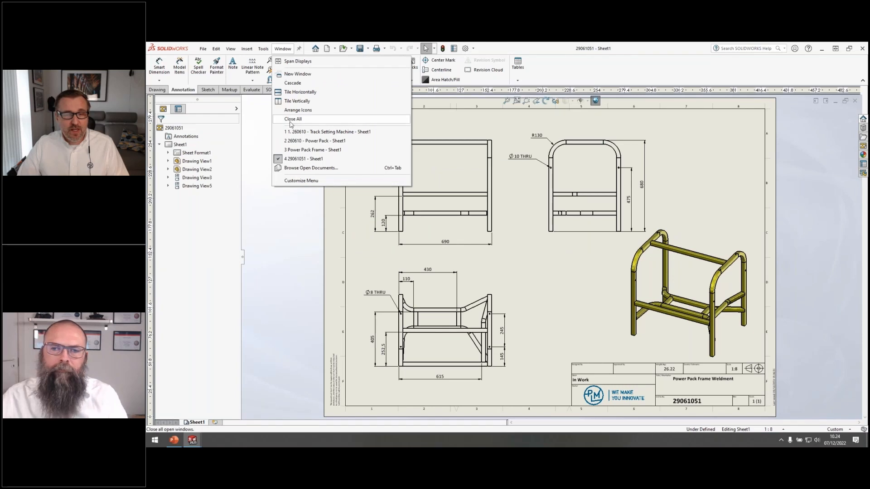
click(297, 101)
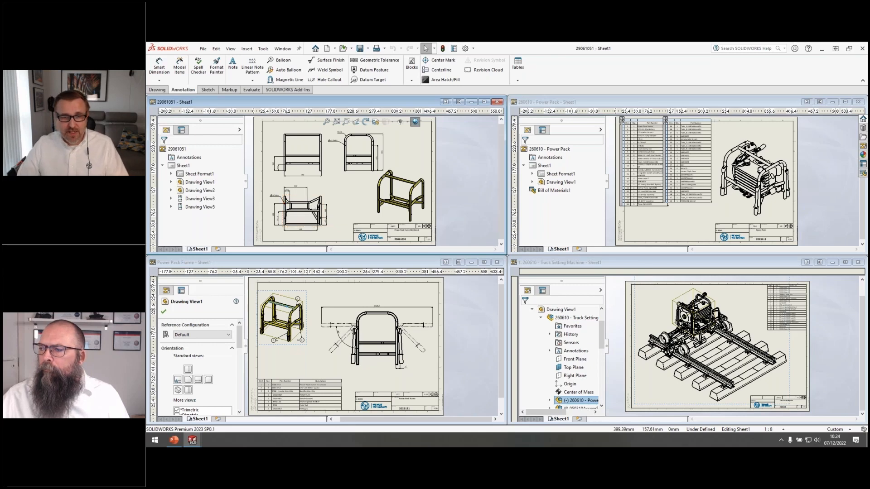
click(282, 50)
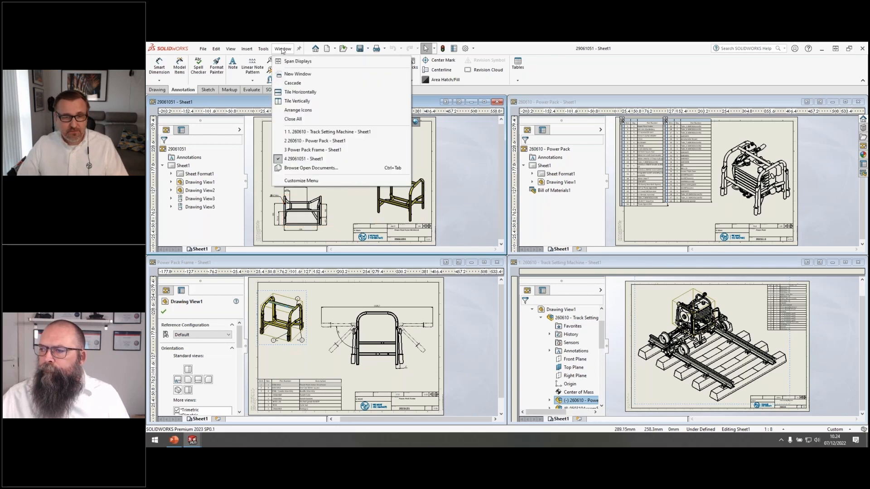
click(299, 119)
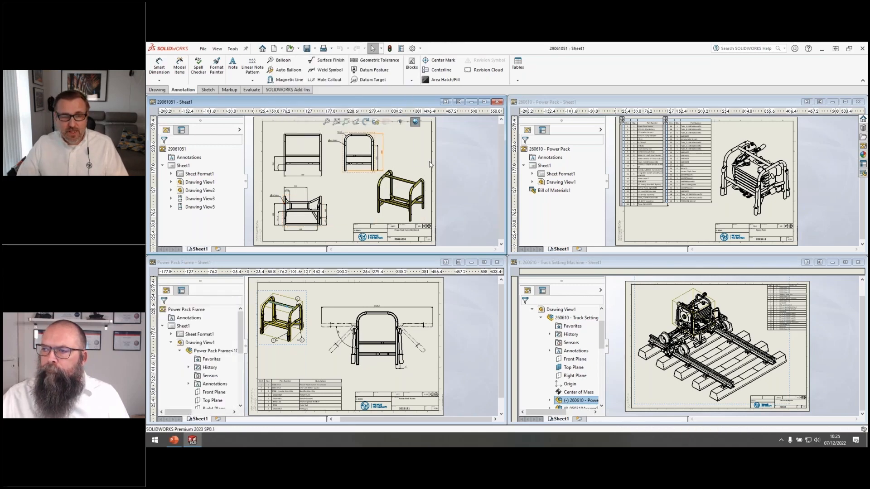
Open the drawing 2. 250610Assem55.SLDDRW from the 116 Drawings folder
key(ctrl+o)
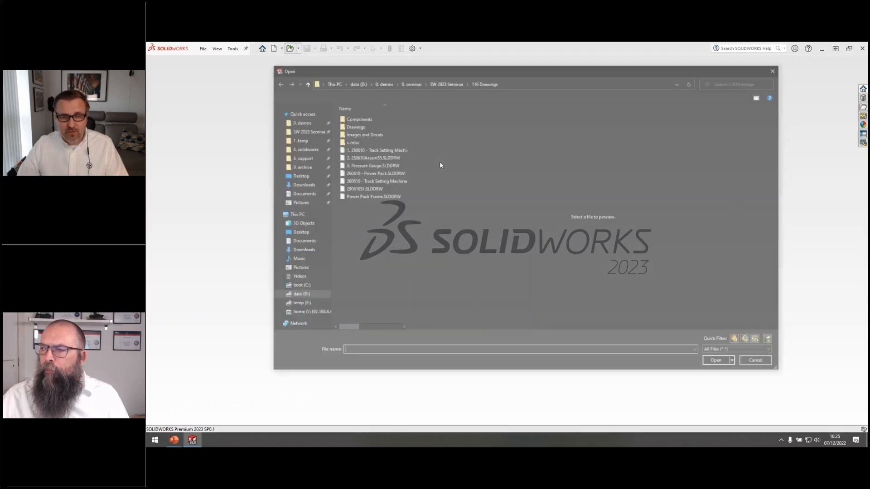
click(363, 157)
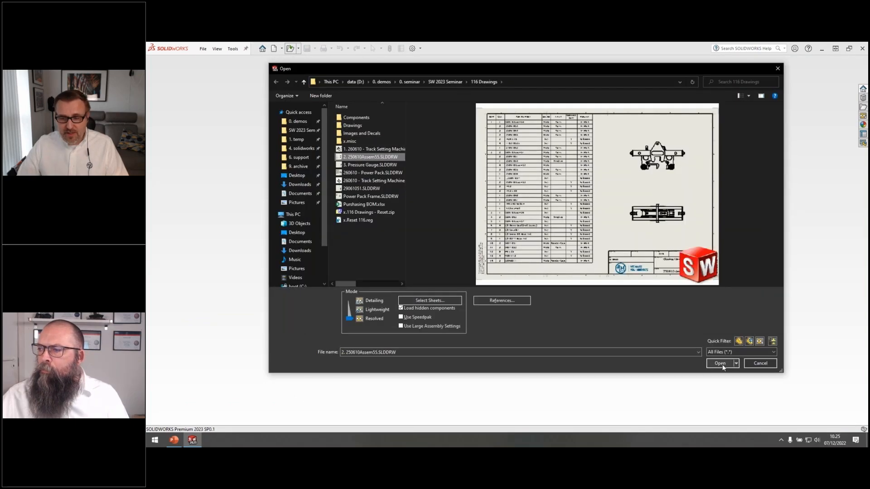
click(720, 363)
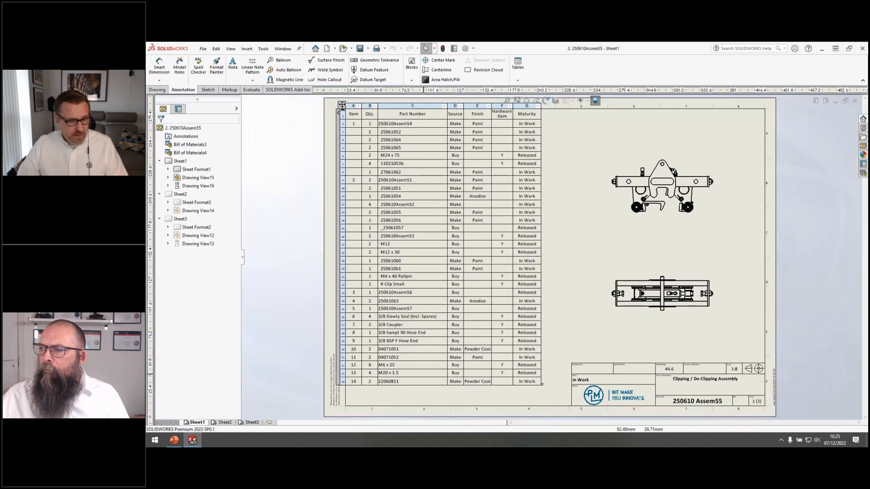
Insert a row below item 14 in the bill of materials and enter "Litium Grease" as its part number
scroll(416, 399, down, 4)
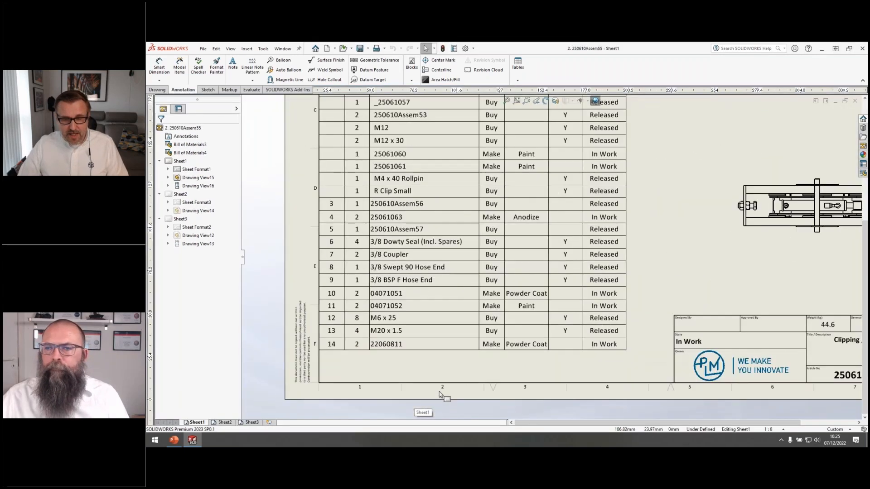
right_click(423, 305)
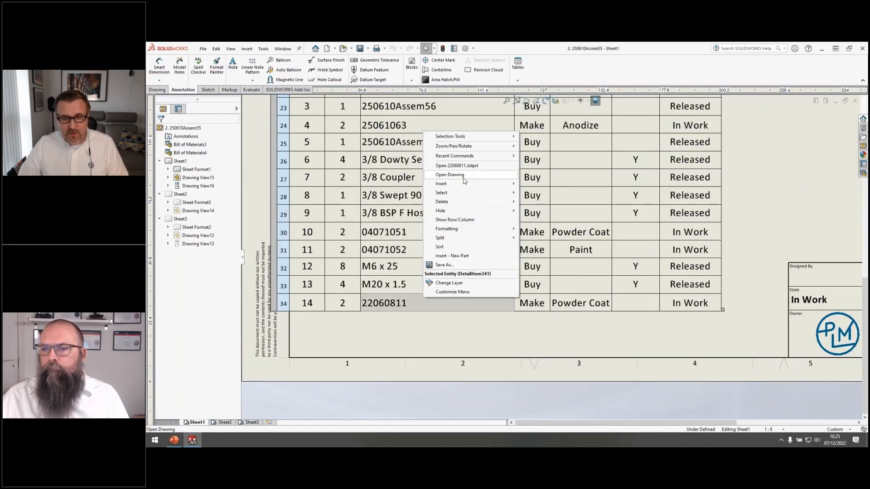
mouse_move(486, 183)
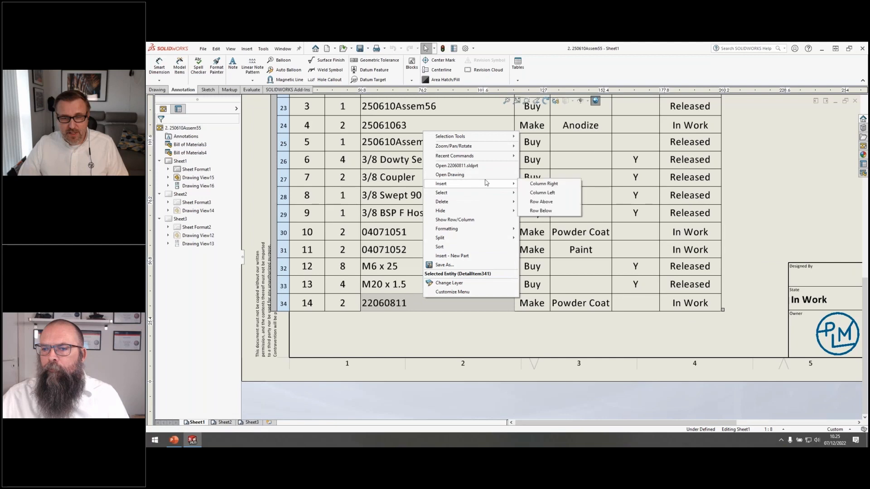
click(547, 212)
double_click(414, 321)
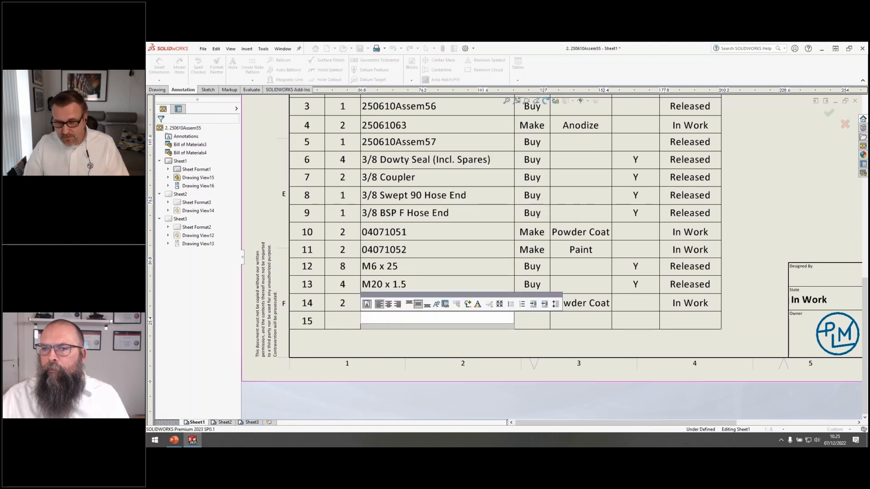
text(Litium Grease)
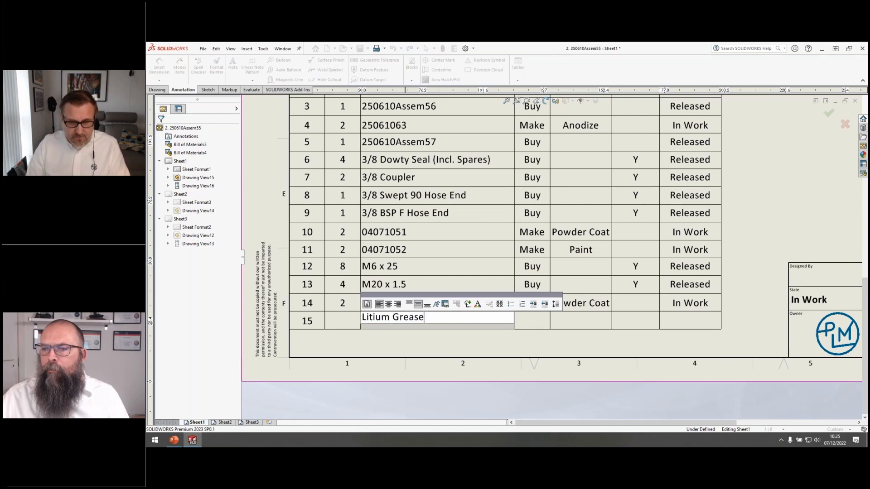
Set the Litium Grease row's source to "Buy" and its maturity to "Released" in the bill of materials
click(534, 321)
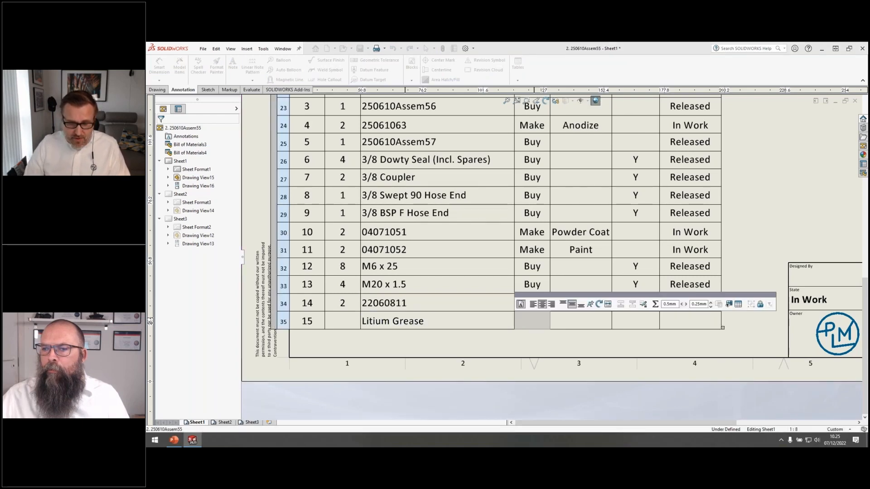
double_click(543, 320)
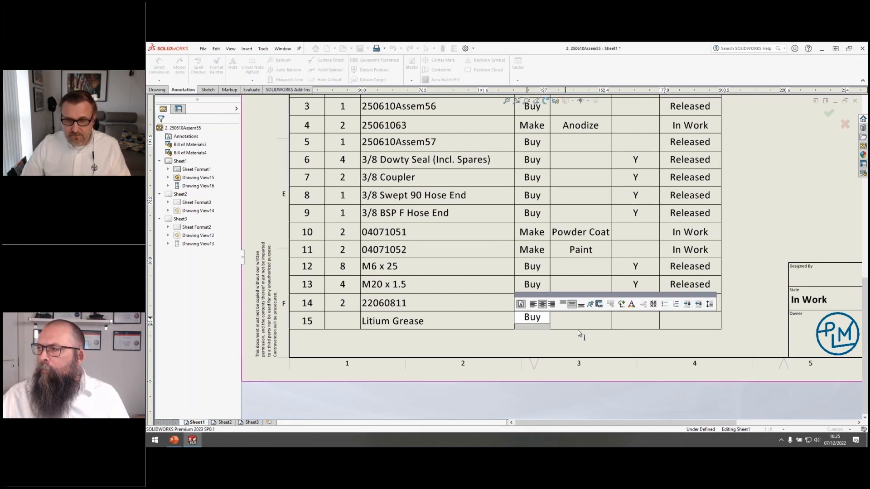
click(692, 323)
double_click(692, 322)
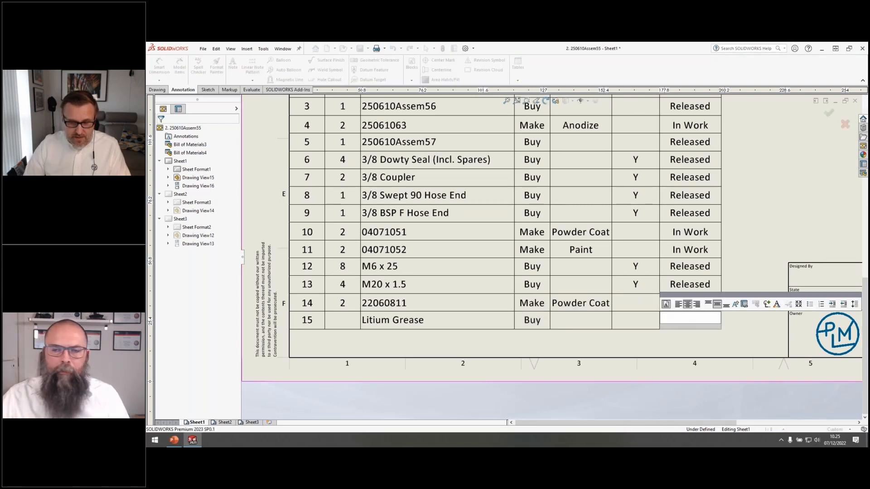
text(Telease)
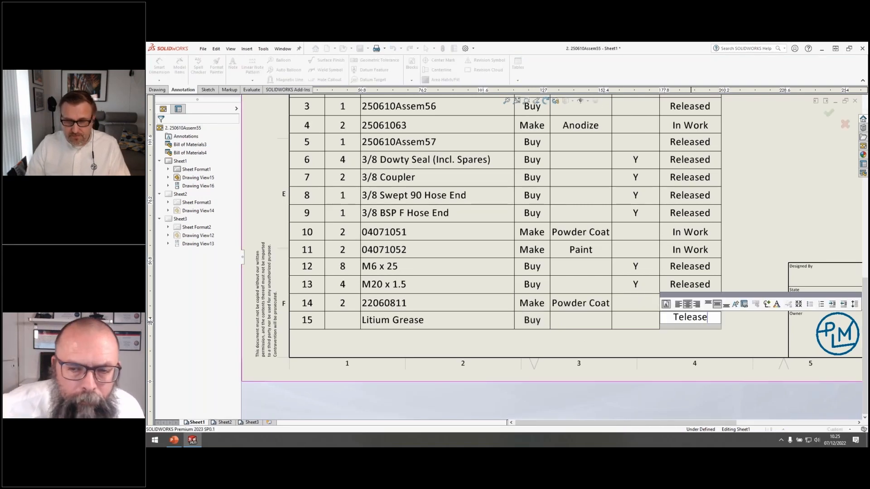
key(BackSpace)
key(BackSpace)
key(BackSpace)
key(BackSpace)
key(BackSpace)
key(BackSpace)
key(BackSpace)
text(R)
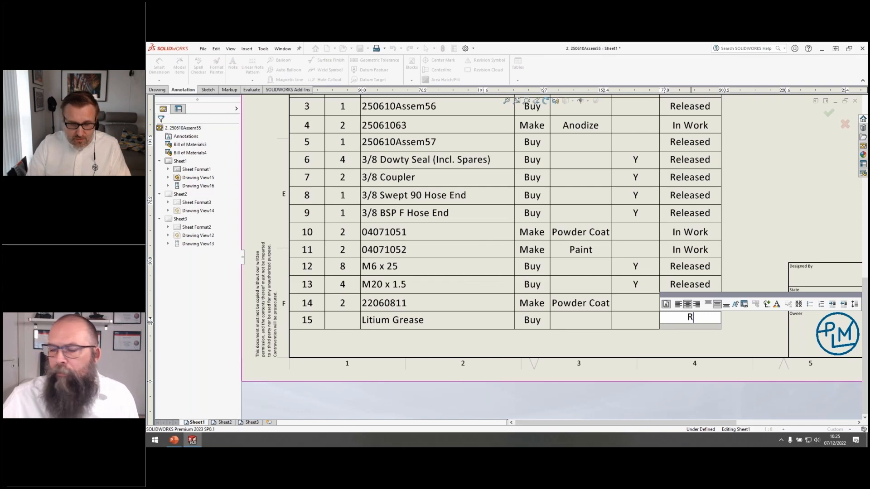
text(eleased)
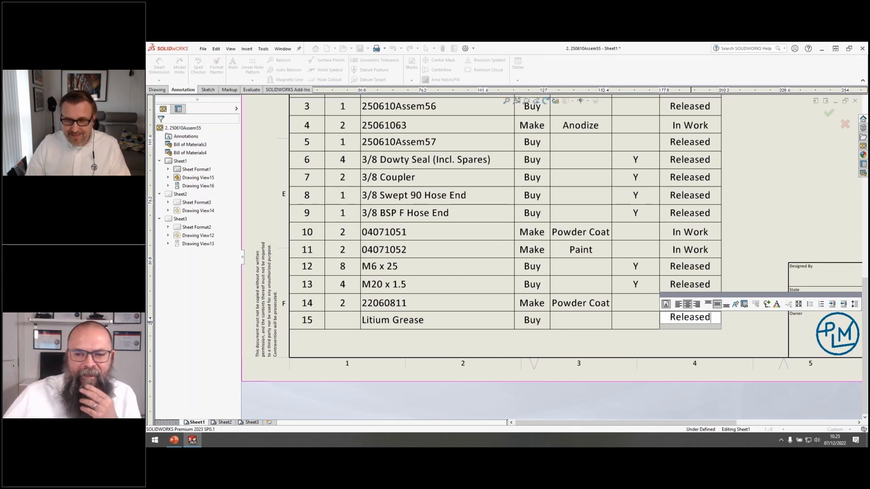
key(Return)
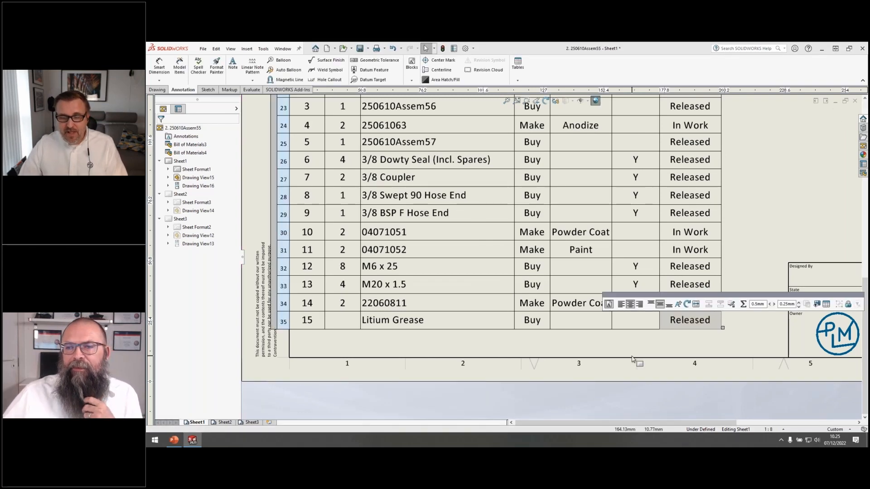
click(626, 350)
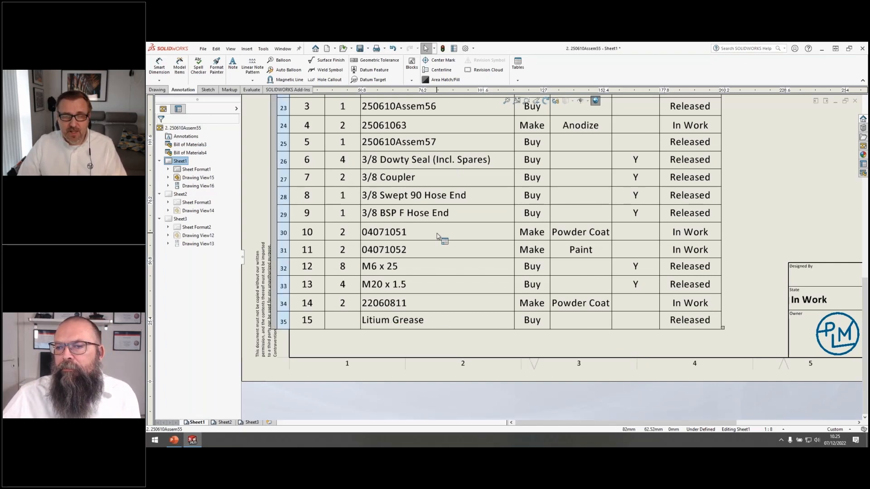
Set the system colour for modified BOM cells in drawings to red (255, 0, 0) and apply the options
click(467, 49)
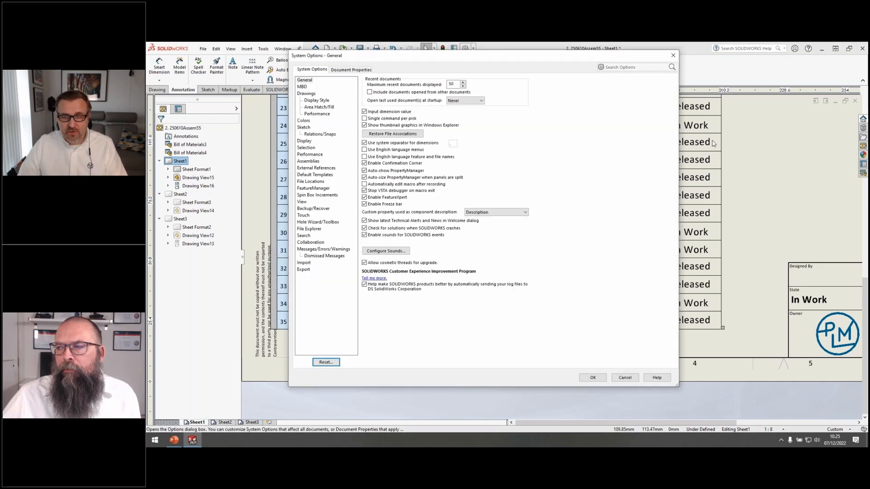
key(Escape)
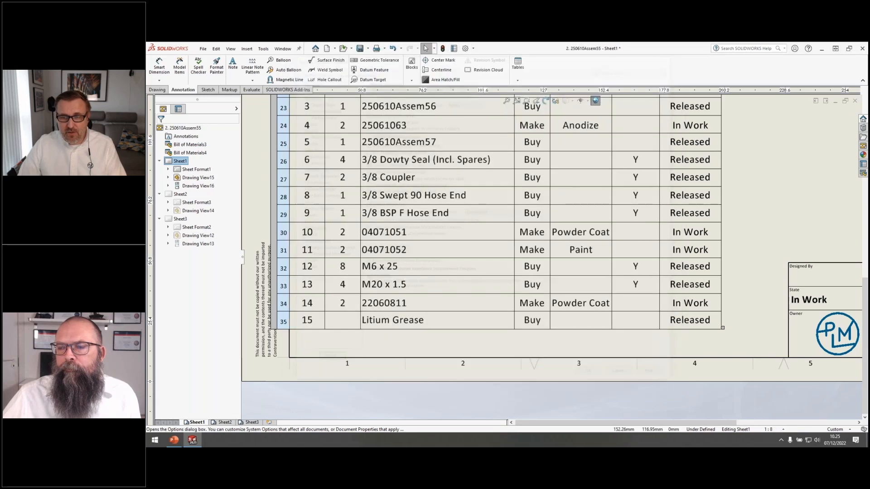
click(466, 49)
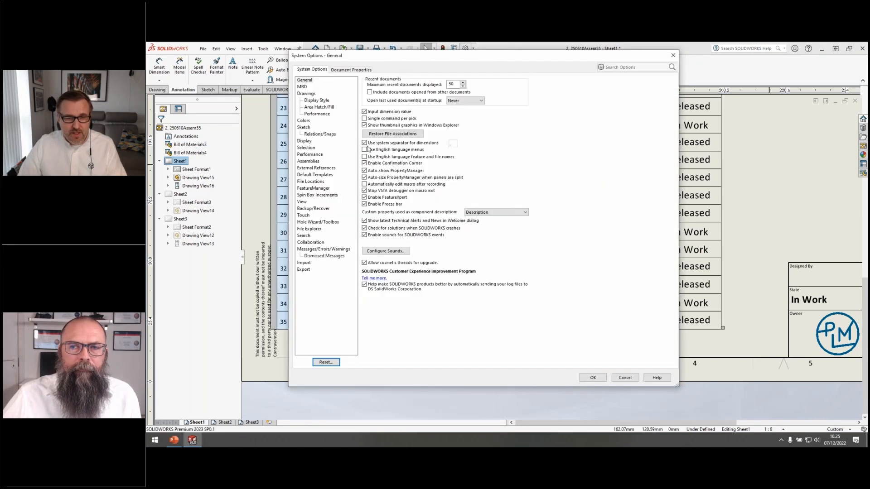
click(305, 121)
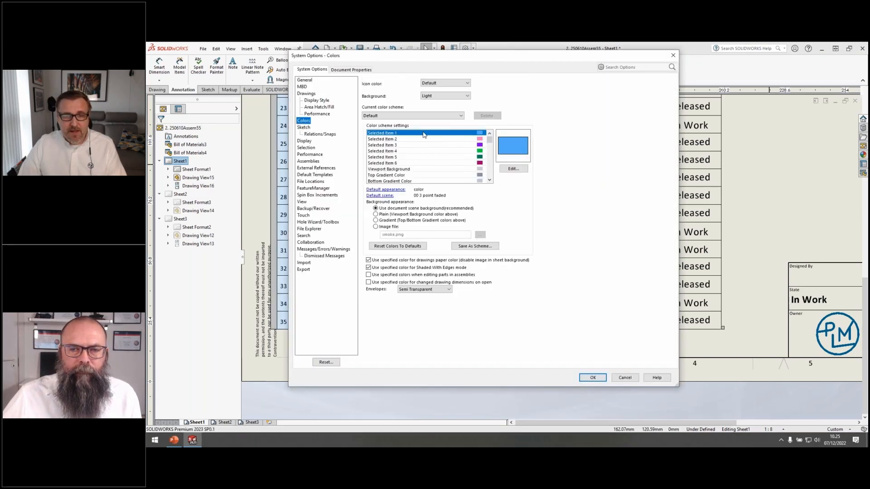
key(Page_Down)
key(Page_Down)
key(Page_Down)
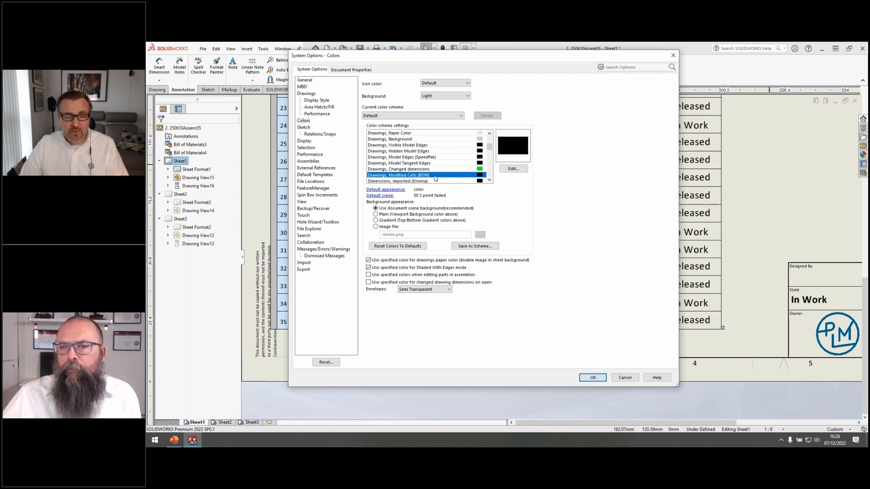
click(512, 168)
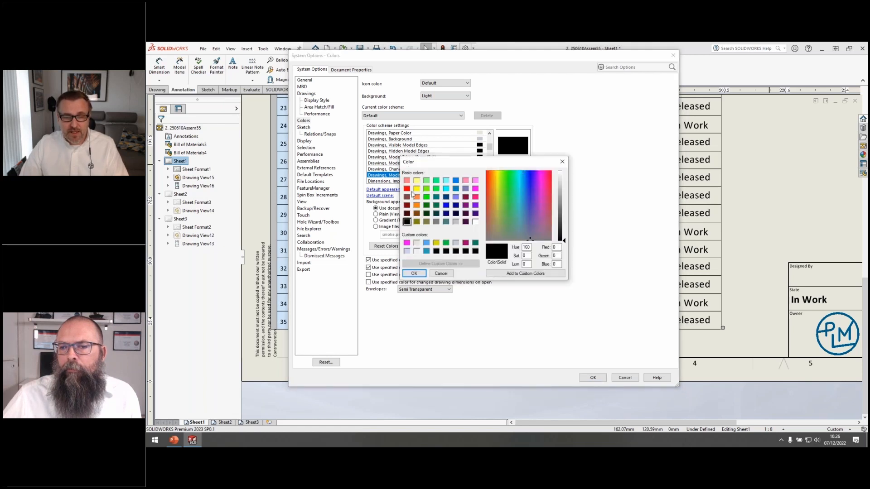
click(407, 188)
click(414, 273)
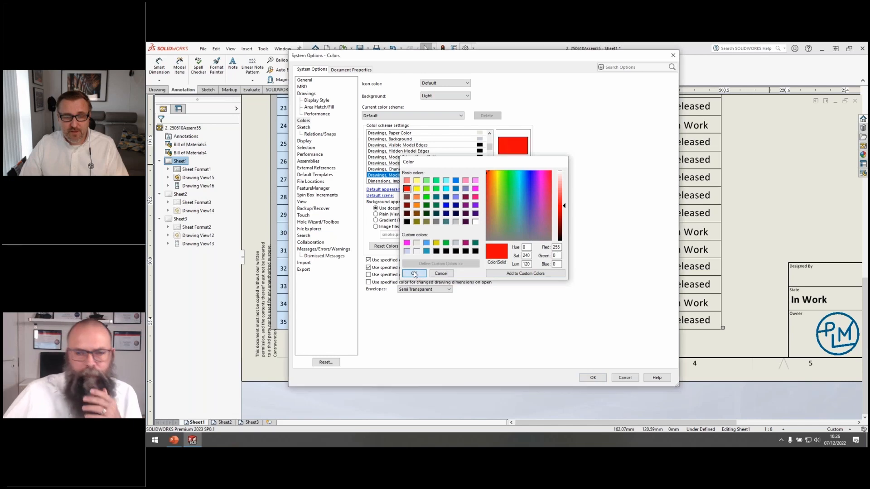
click(593, 378)
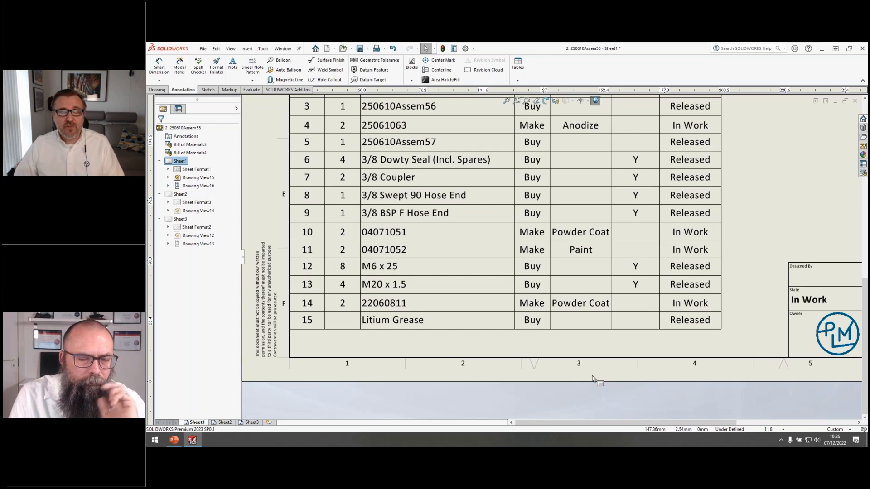
Restore the original quantity of the item 6 Dowty Seal row in the bill of materials
click(491, 233)
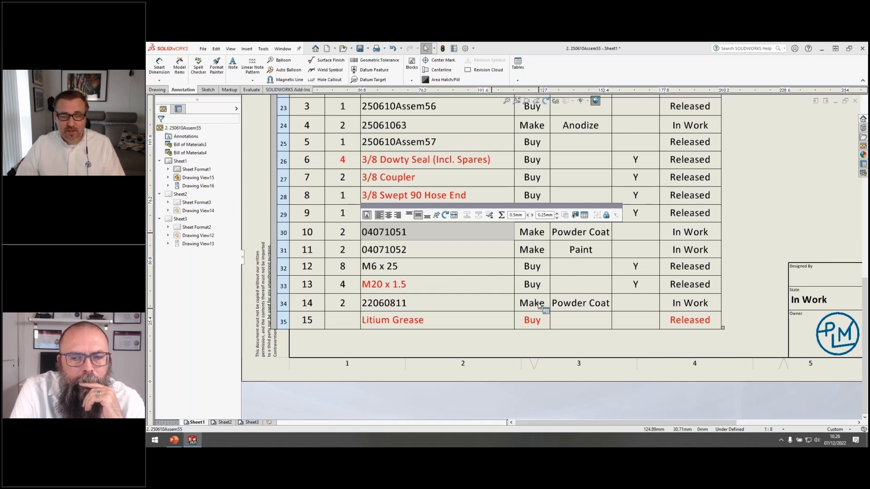
right_click(342, 163)
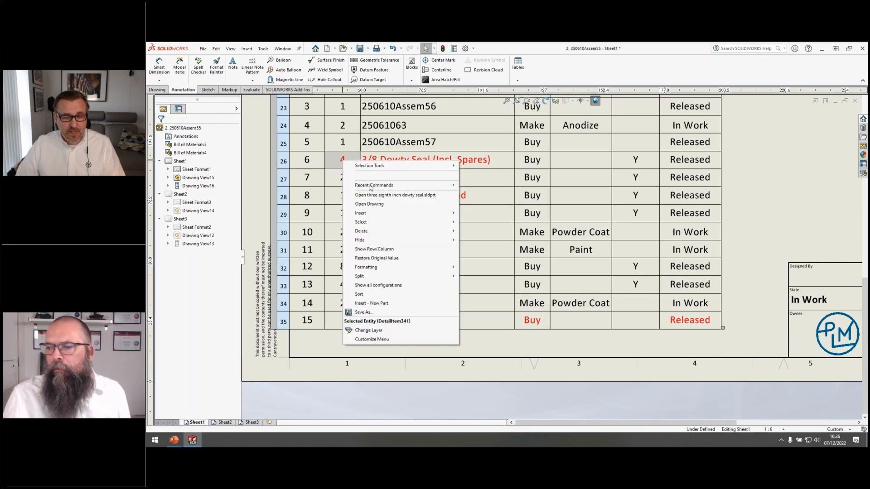
click(388, 259)
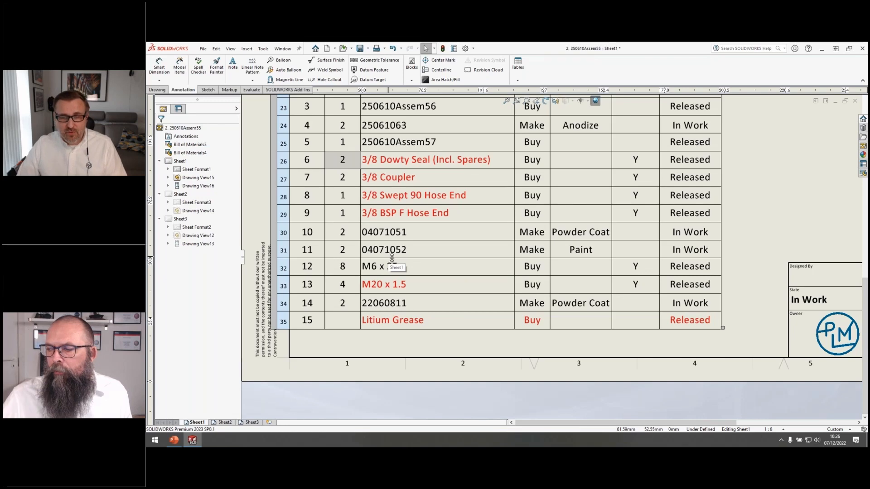
click(738, 190)
Auto-balloon the front assembly view on Sheet1, adding quantities with the lowercase "x" denotation
scroll(740, 192, up, 3)
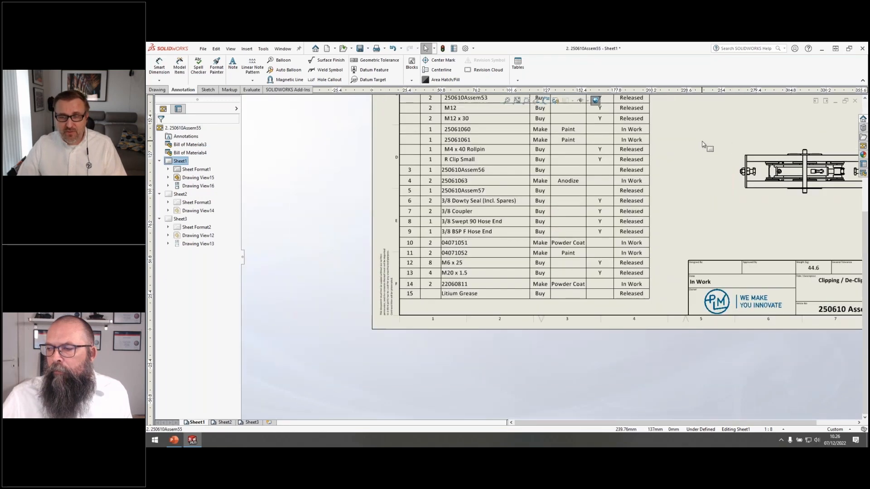
middle_drag(701, 151, 538, 304)
scroll(630, 277, down, 5)
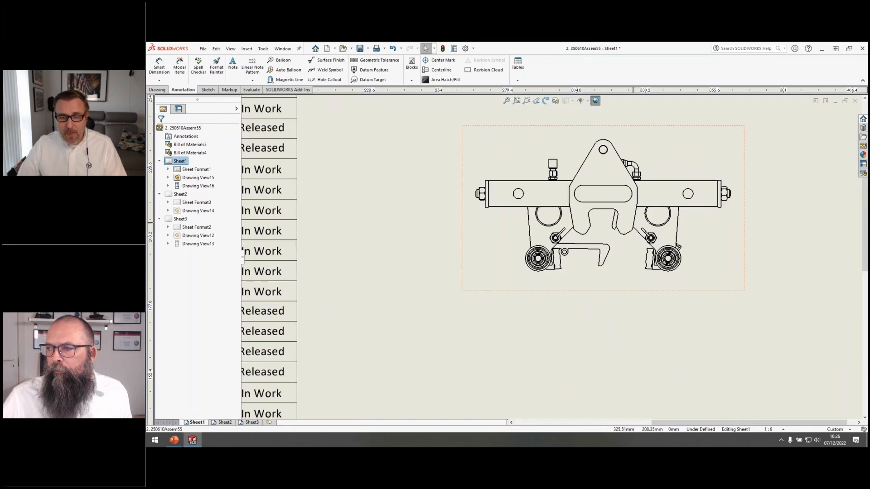
mouse_move(582, 209)
middle_down()
mouse_move(575, 269)
mouse_move(558, 256)
middle_up()
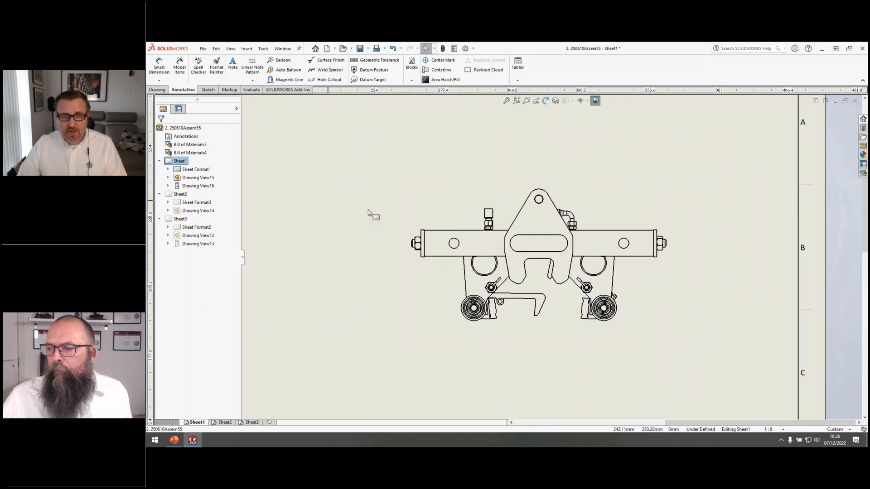
click(445, 201)
click(288, 70)
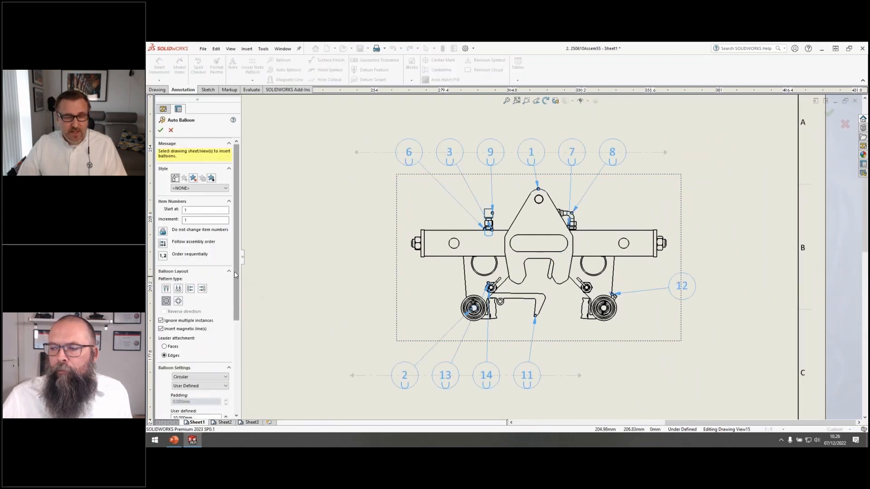
drag(236, 286, 236, 342)
click(167, 357)
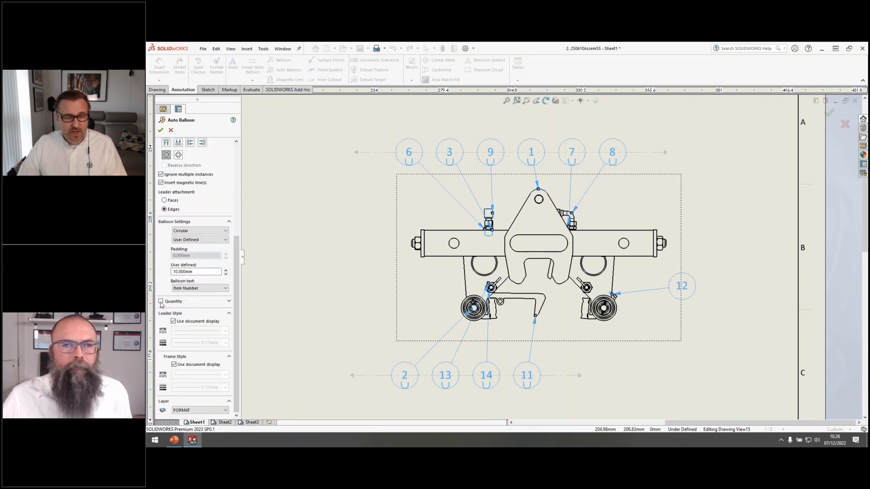
click(199, 337)
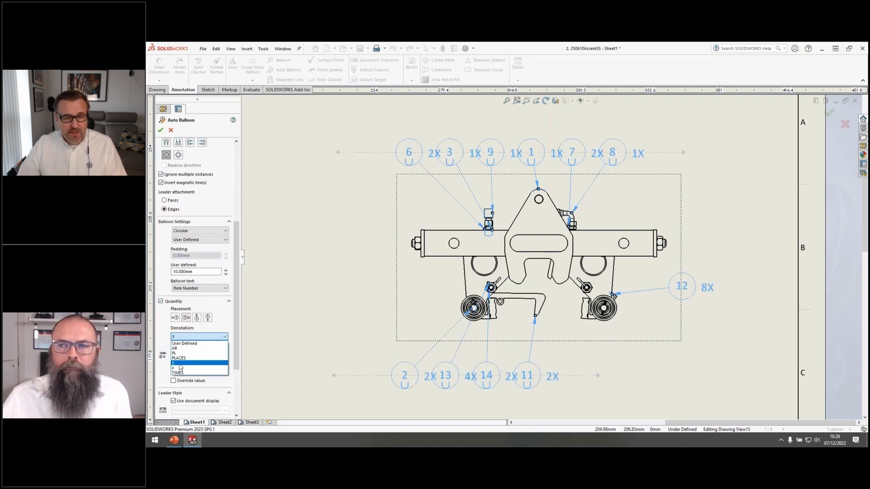
click(180, 368)
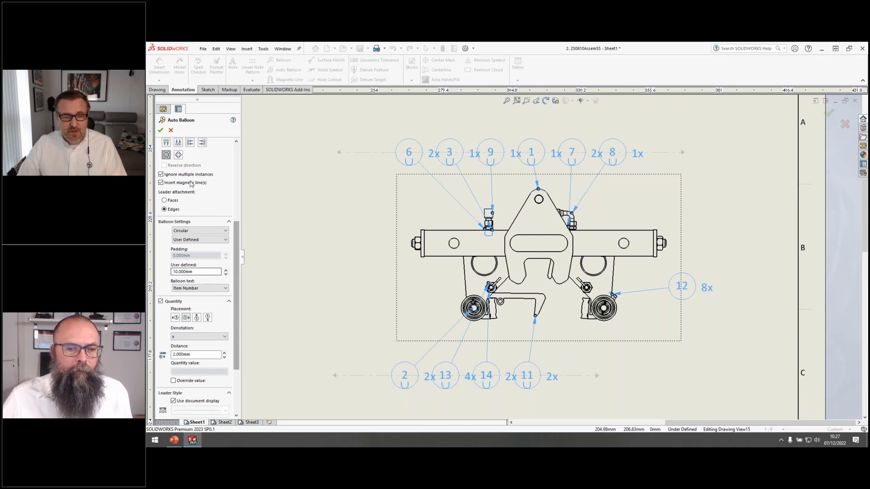
click(161, 131)
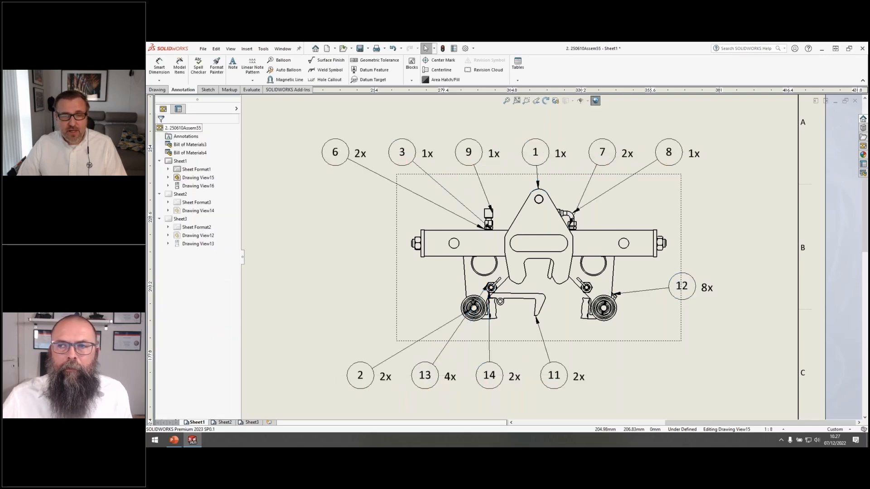
Move balloon 7 to the view's right side and align it with balloon 12 on a vertical magnetic line about 53 mm long
drag(603, 152, 696, 211)
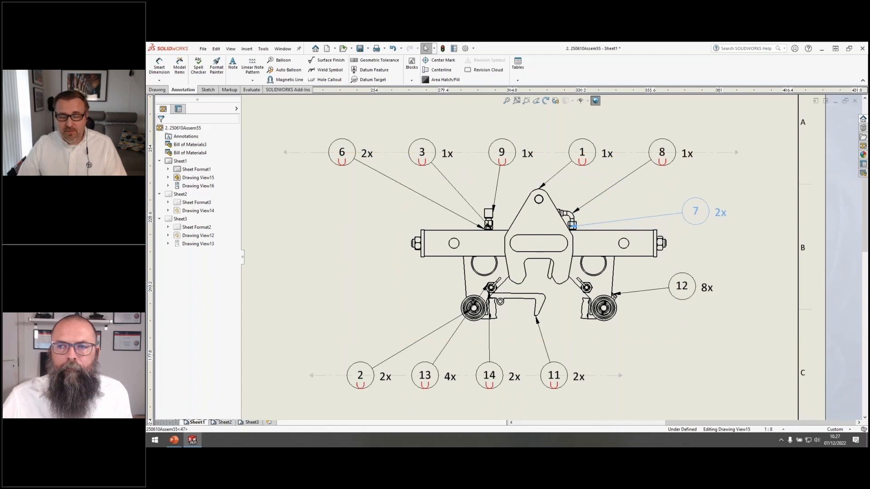
click(289, 80)
click(699, 162)
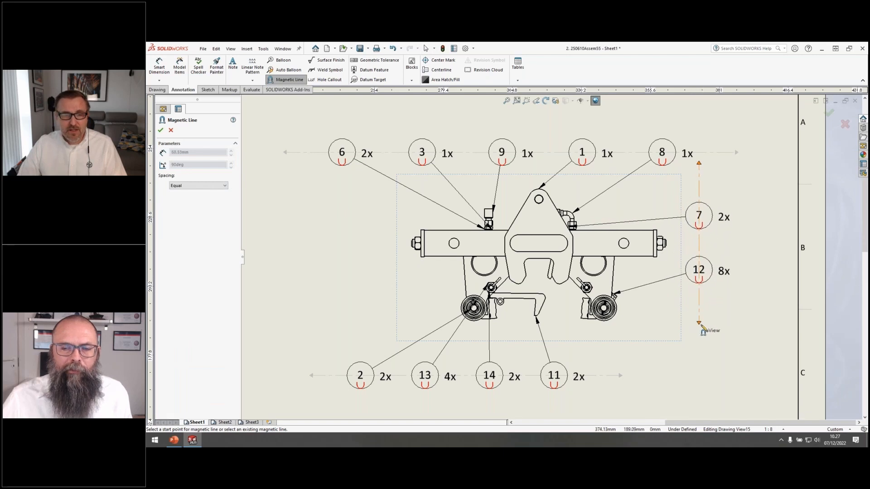
click(699, 304)
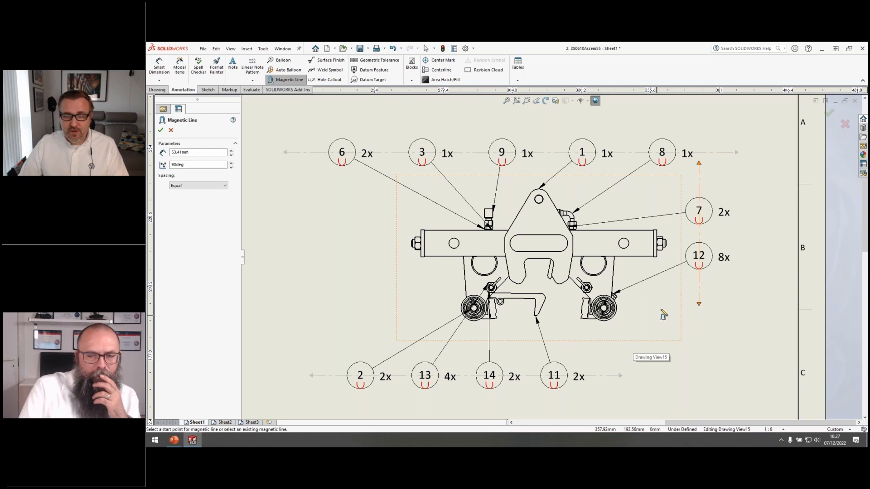
key(Escape)
Shift the vertical magnetic line holding balloons 7 and 12 slightly downward
click(708, 212)
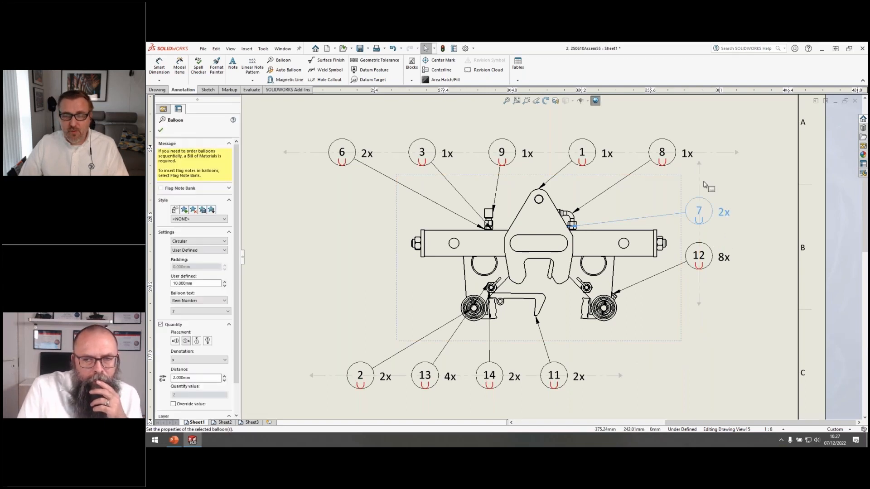
mouse_move(700, 184)
mouse_down()
mouse_move(732, 194)
mouse_move(701, 190)
mouse_up()
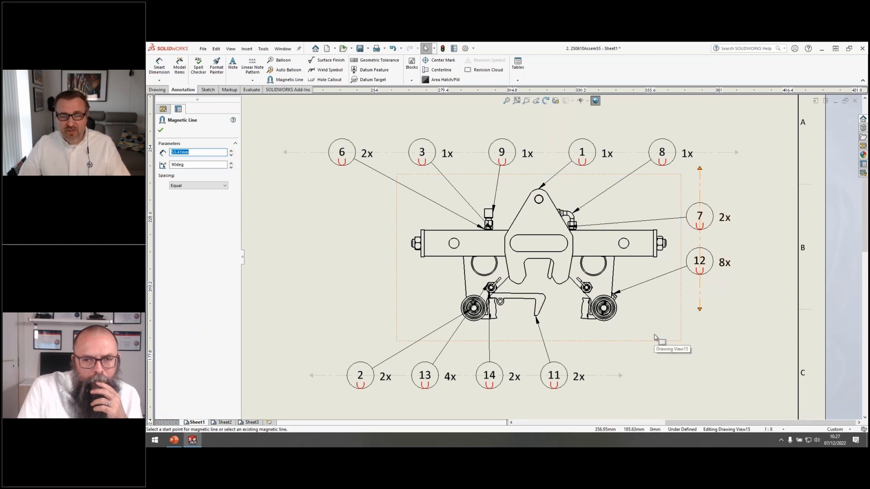
key(Escape)
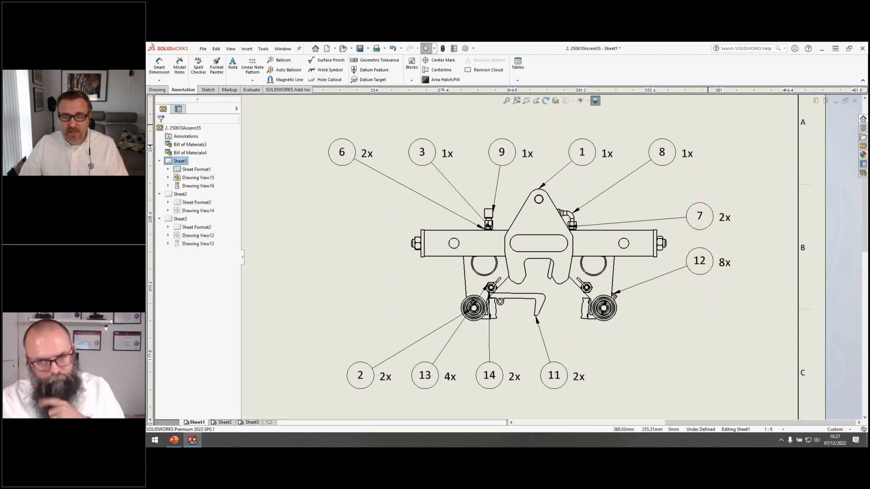
Remove the quantity from balloons 8, 1, 9 and 3 above the view
click(662, 152)
ctrl+click(583, 155)
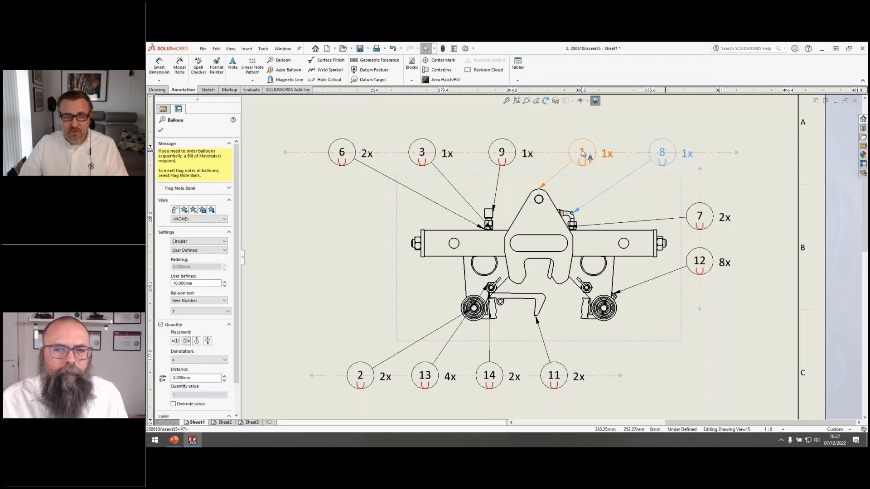
ctrl+click(502, 153)
ctrl+click(421, 151)
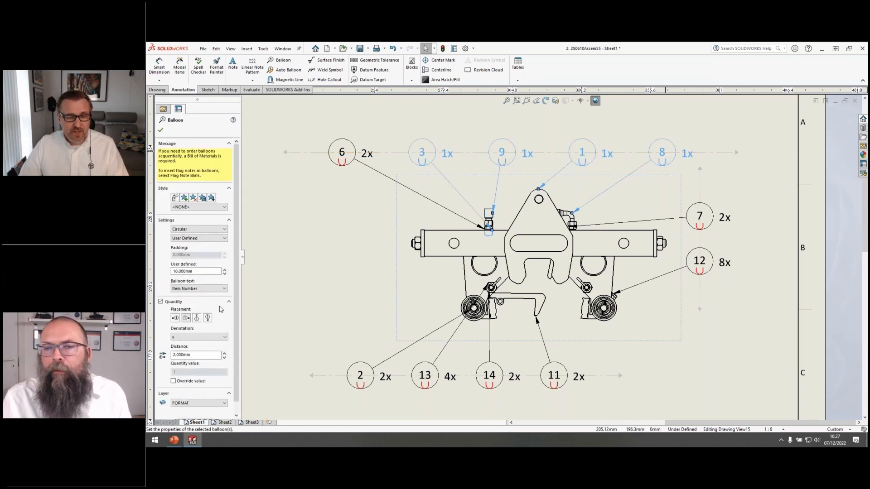
click(160, 302)
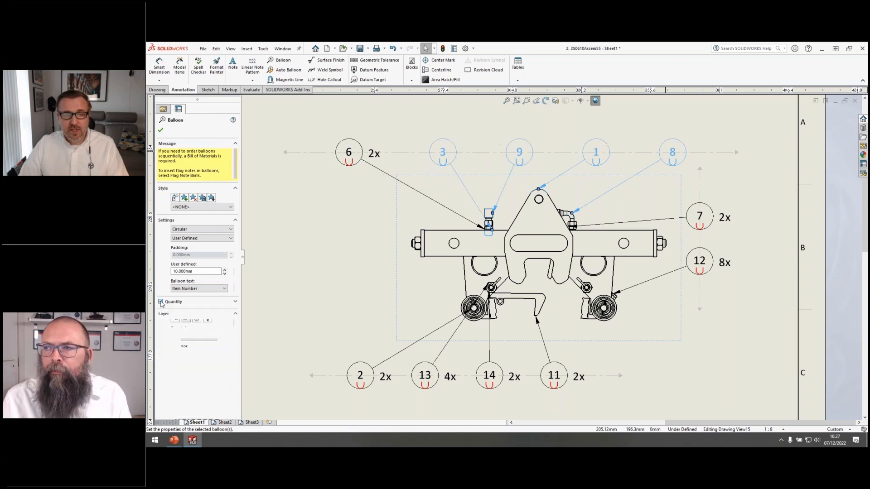
click(161, 131)
click(338, 208)
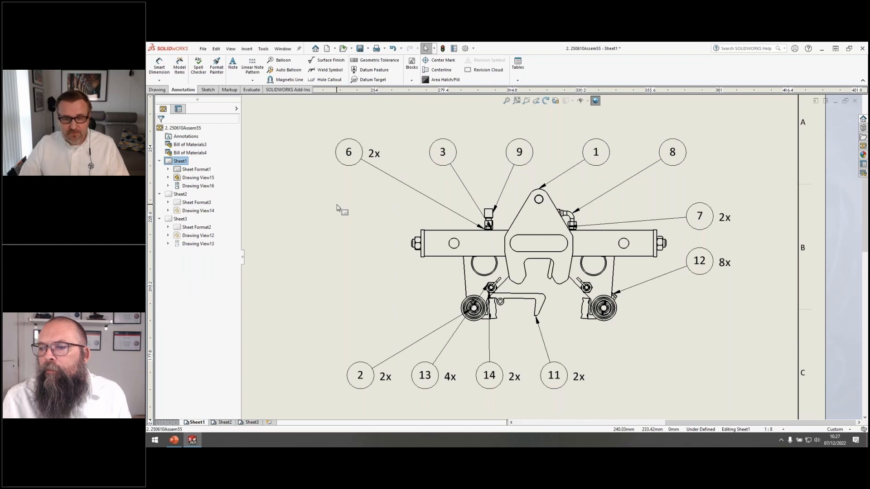
Switch to Sheet2, which holds the purchasing bill of materials
key(f)
click(223, 423)
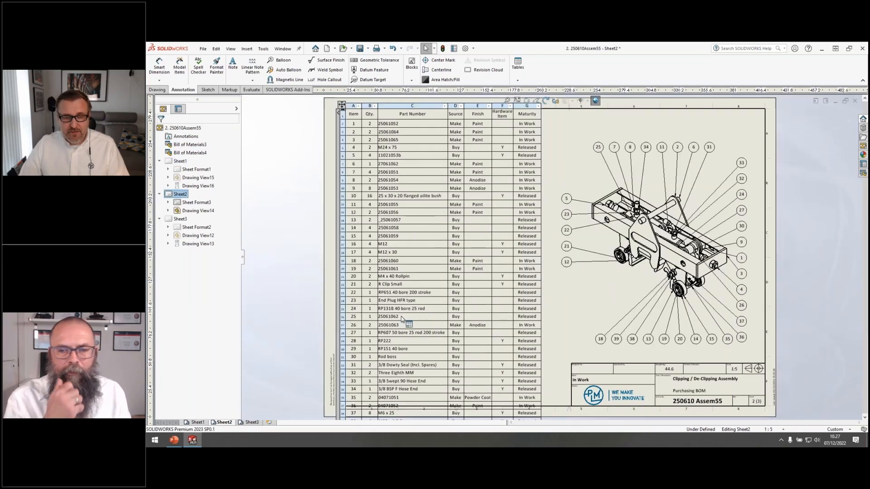
middle_drag(417, 329, 417, 362)
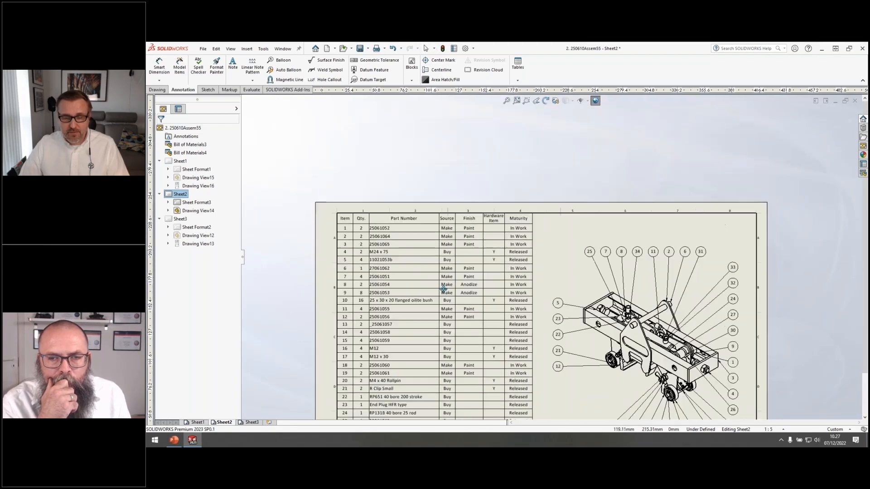
scroll(430, 265, down, 3)
scroll(429, 265, down, 4)
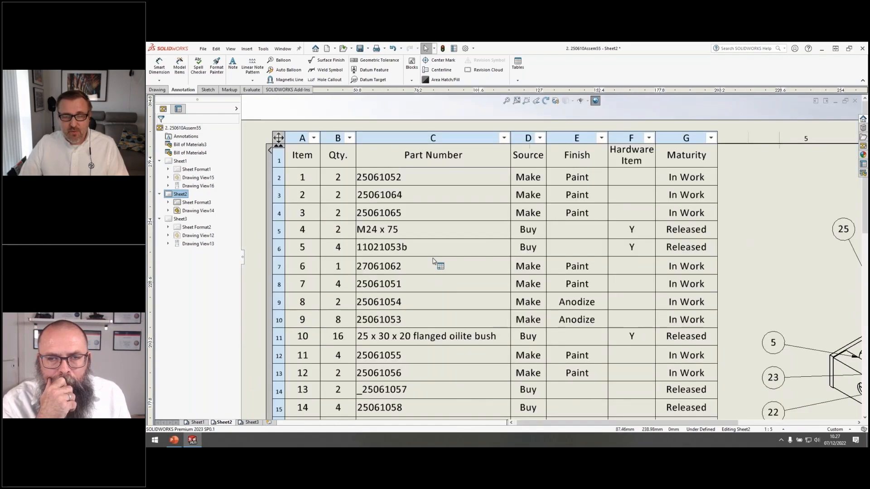
scroll(457, 132, up, 2)
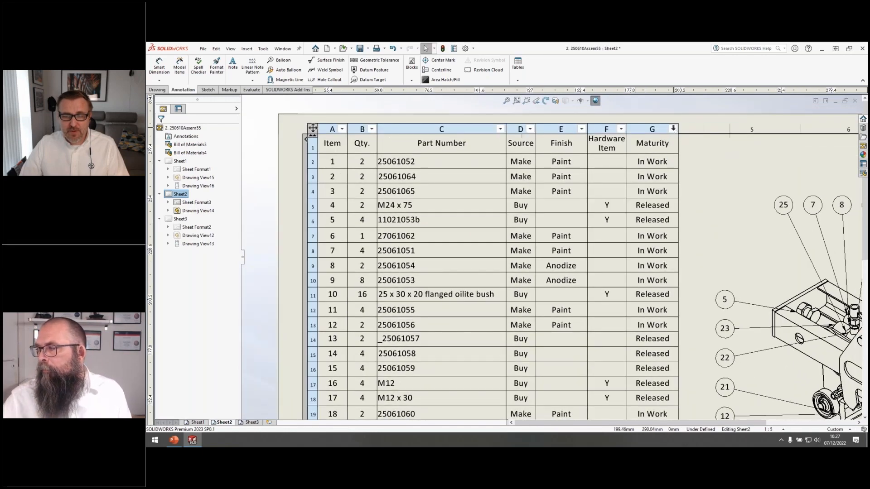
Filter the bill of materials' Maturity column to show only In Work items, and clear all filters
click(672, 129)
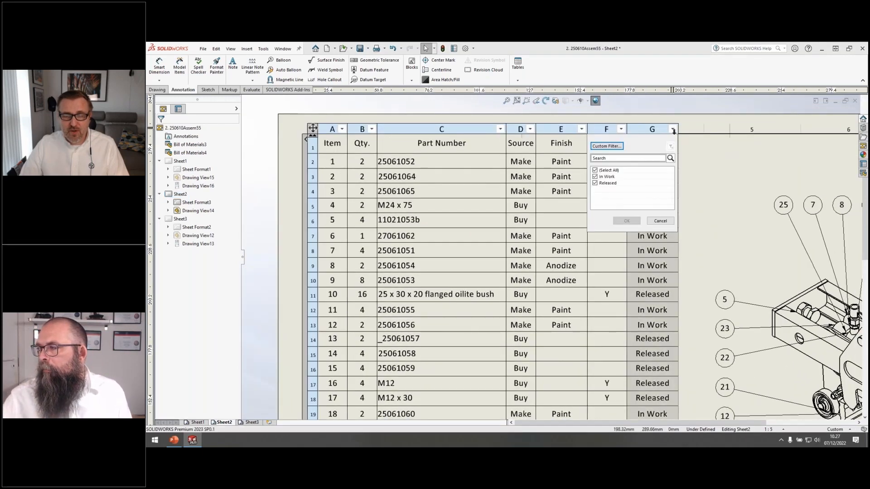
click(594, 184)
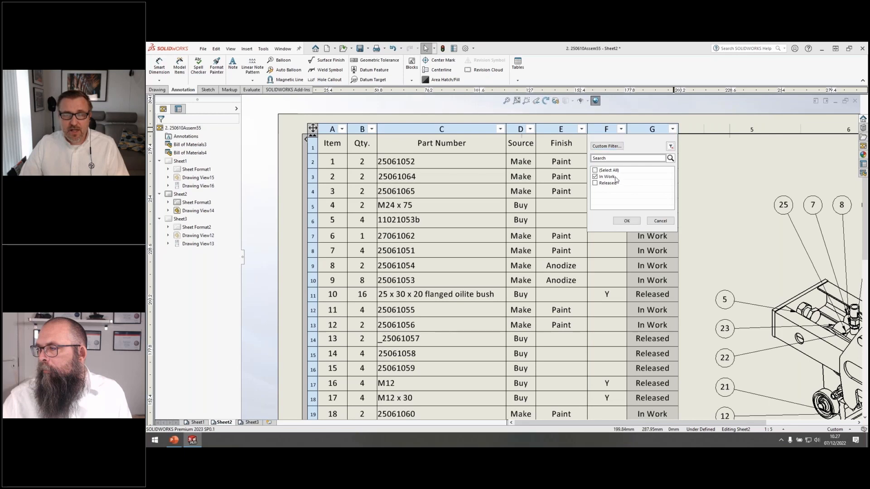
click(626, 221)
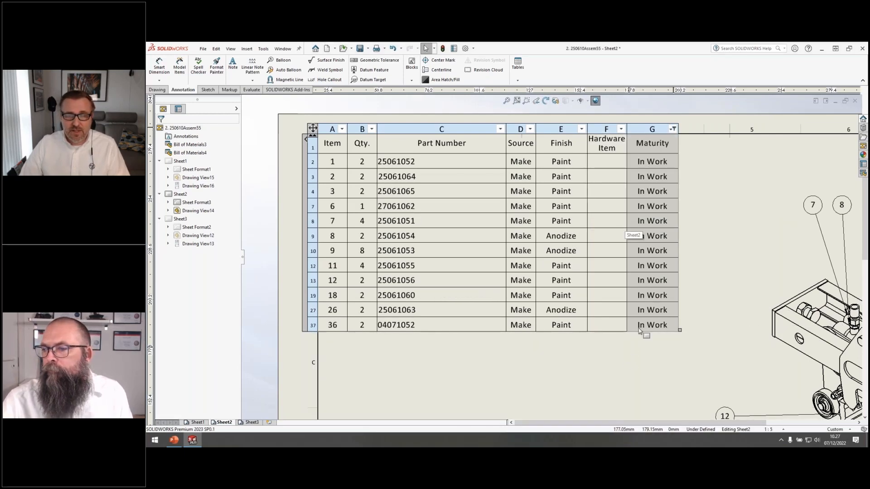
right_click(603, 192)
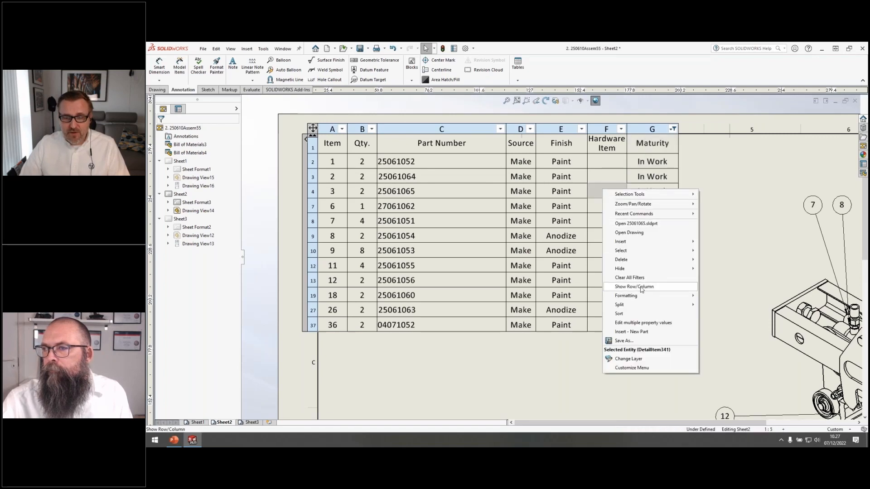
click(630, 278)
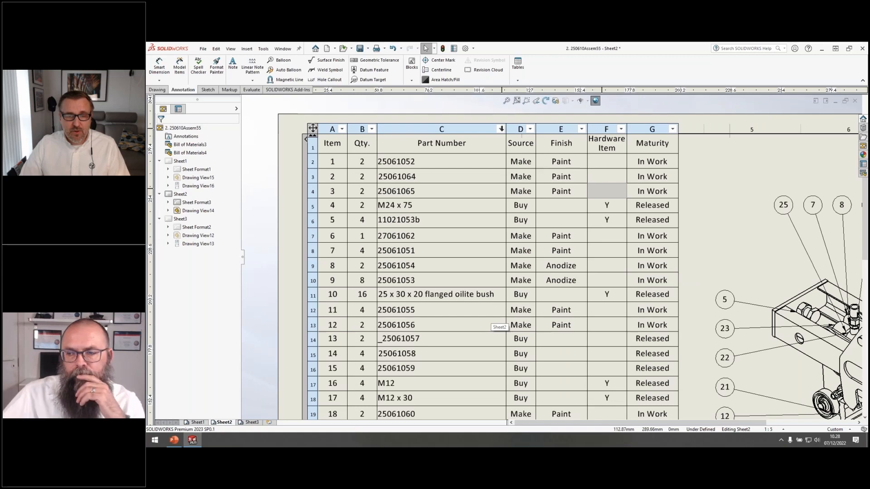
Search the Part Number column's filter values for 250 and clear the search
click(500, 129)
text(250)
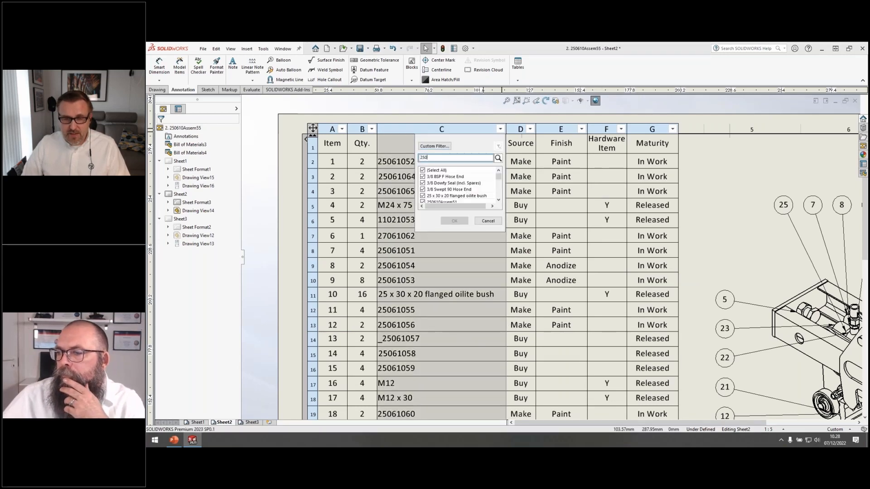
click(499, 158)
mouse_move(498, 178)
mouse_down()
mouse_move(497, 193)
mouse_move(500, 178)
mouse_up()
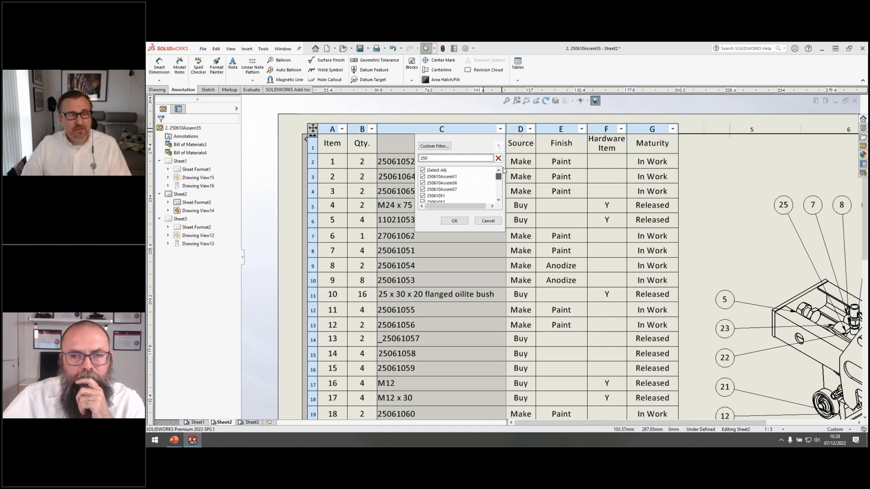
click(433, 190)
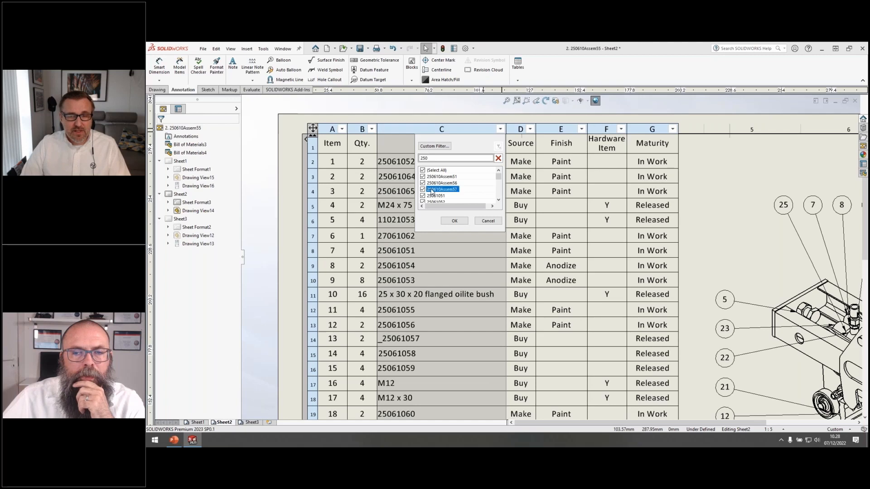
click(499, 159)
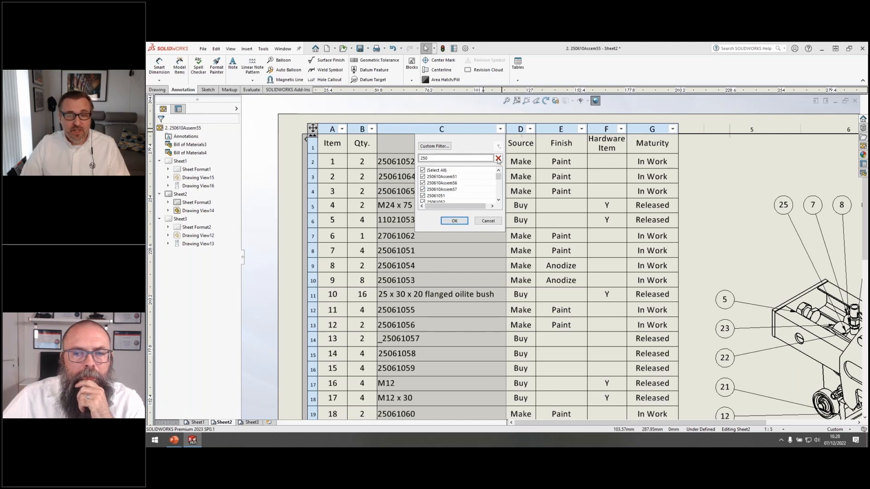
Apply a custom Part Number filter with the condition Begins With 250, and clear all filters
click(438, 147)
click(425, 170)
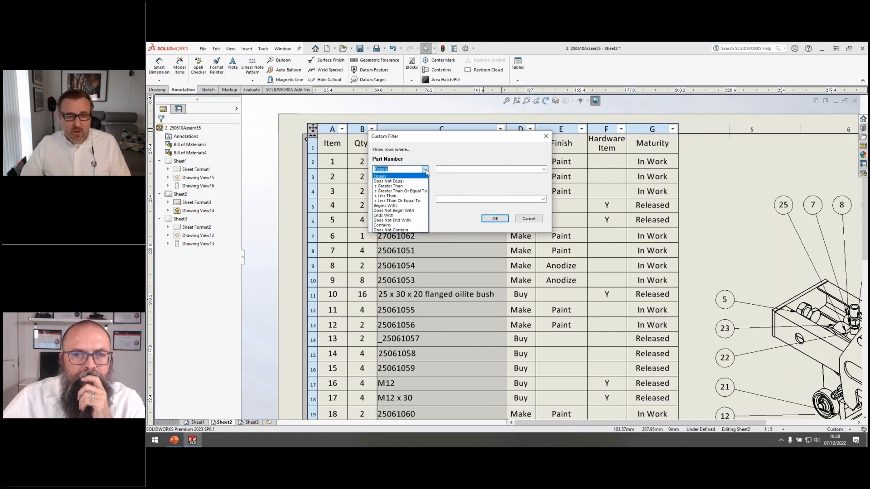
click(389, 205)
click(444, 169)
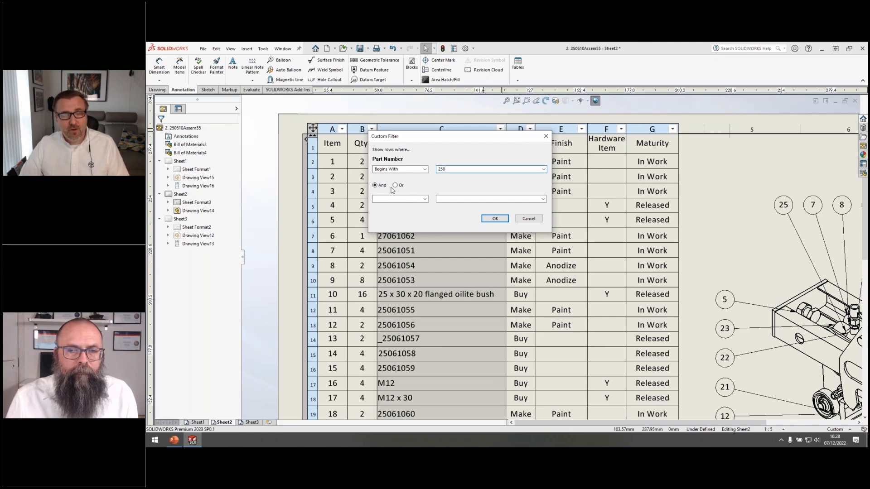
click(496, 218)
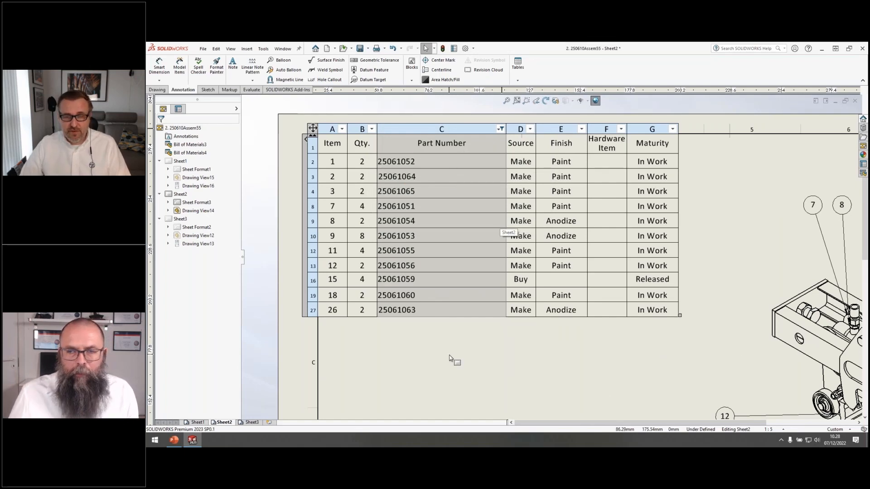
right_click(471, 146)
click(504, 217)
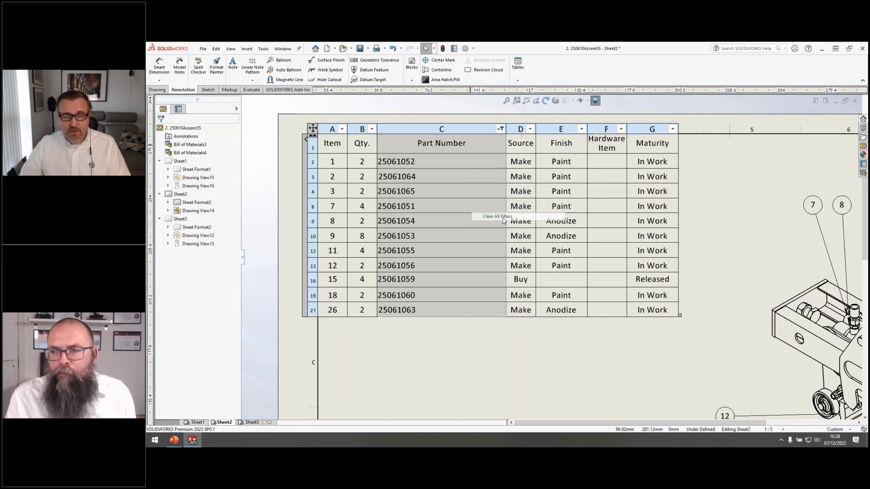
Filter the bill of materials to rows with Source set to Buy and Hardware Item set to Y
click(530, 129)
click(453, 183)
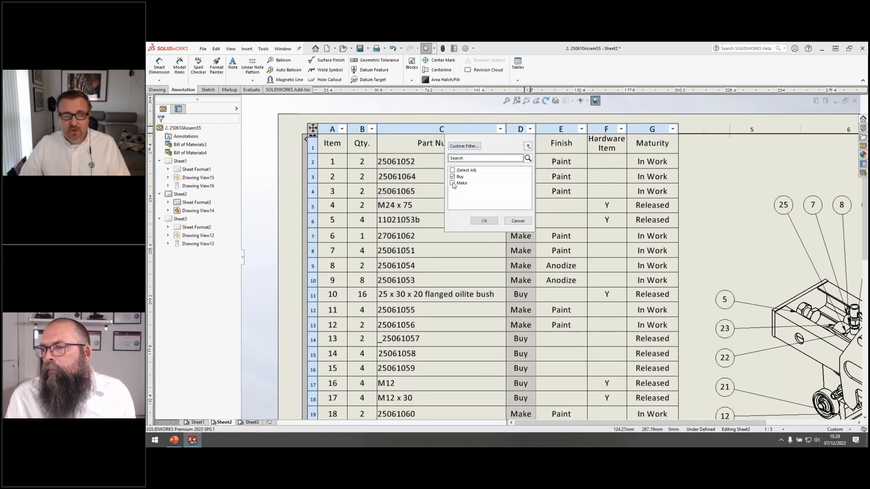
click(484, 221)
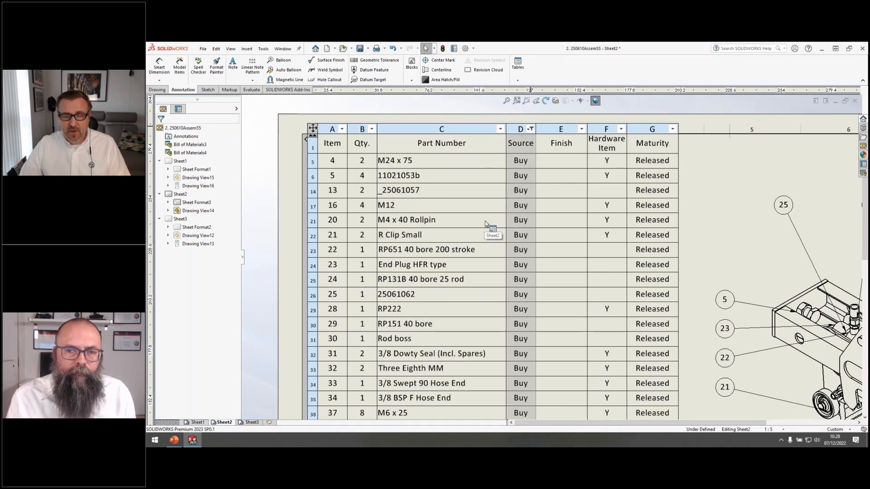
click(619, 129)
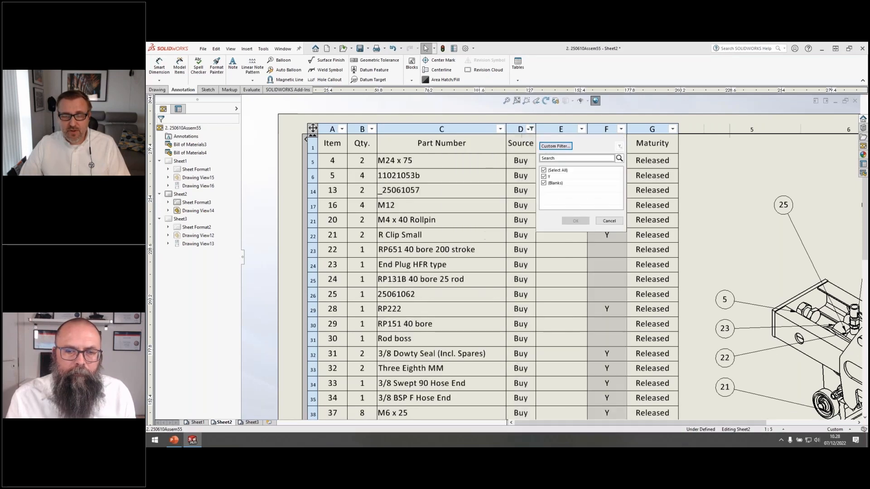
click(544, 183)
click(576, 221)
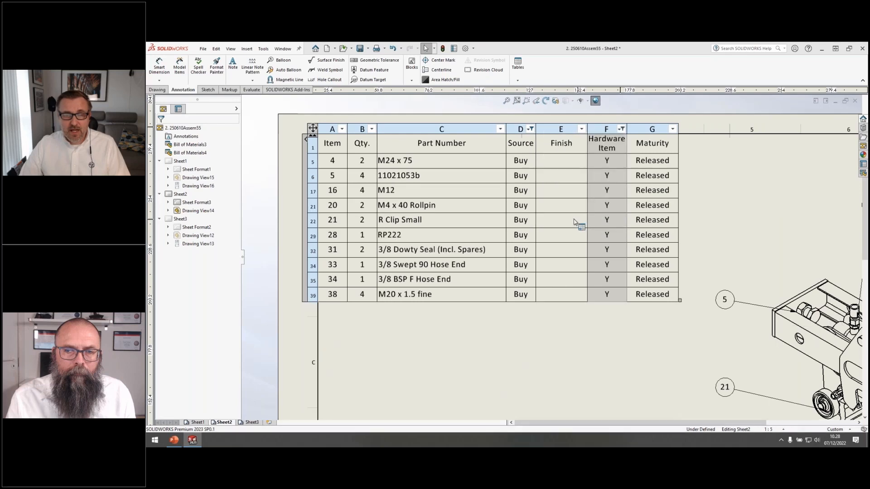
click(476, 359)
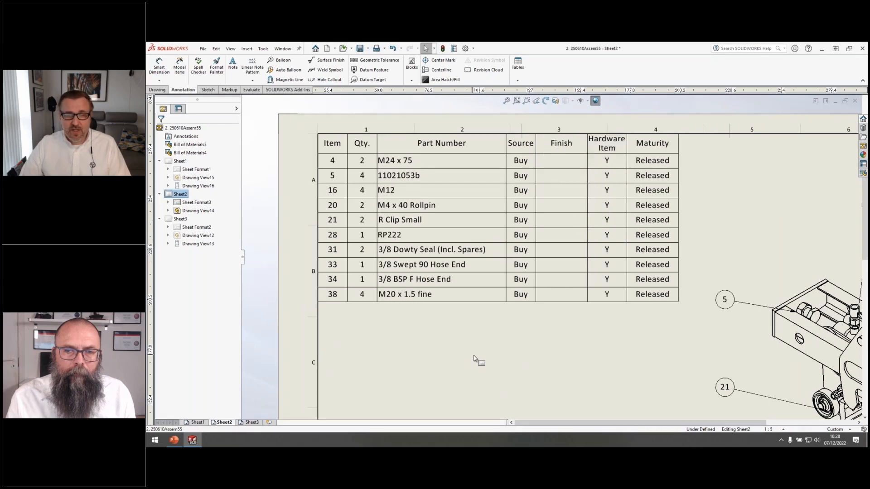
Export the filtered bill of materials with preview images as Excel 2007 file Purshasing BOM.xlsx in the 116 Drawings folder, replacing the existing file
right_click(564, 176)
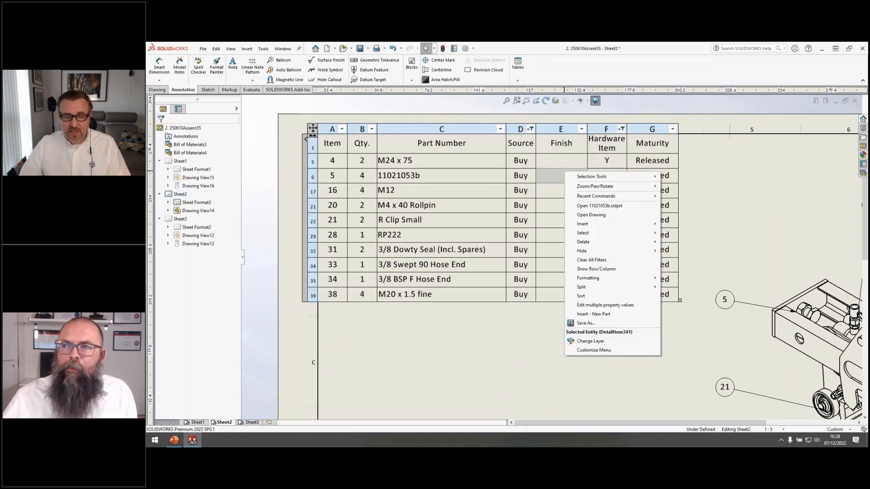
click(584, 324)
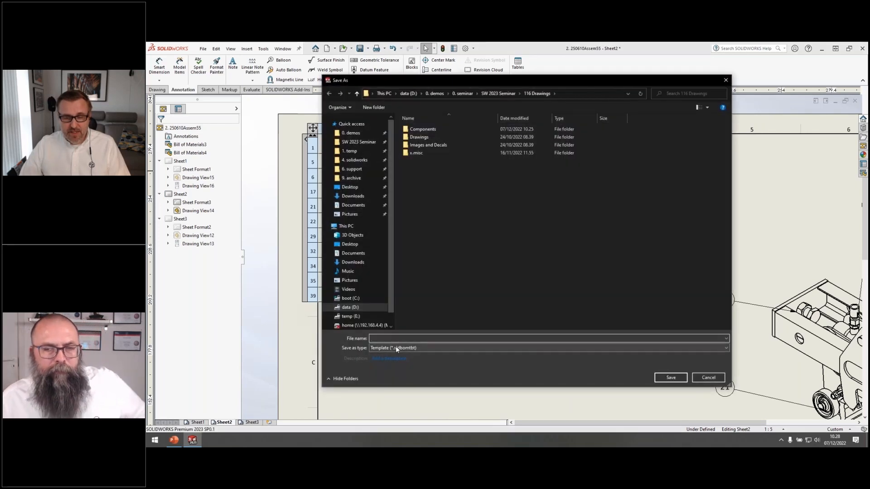
click(395, 347)
click(388, 361)
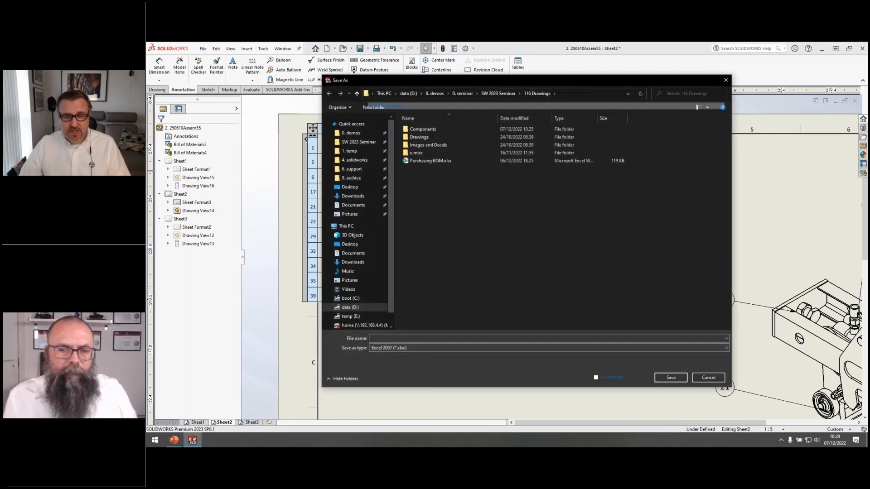
click(434, 162)
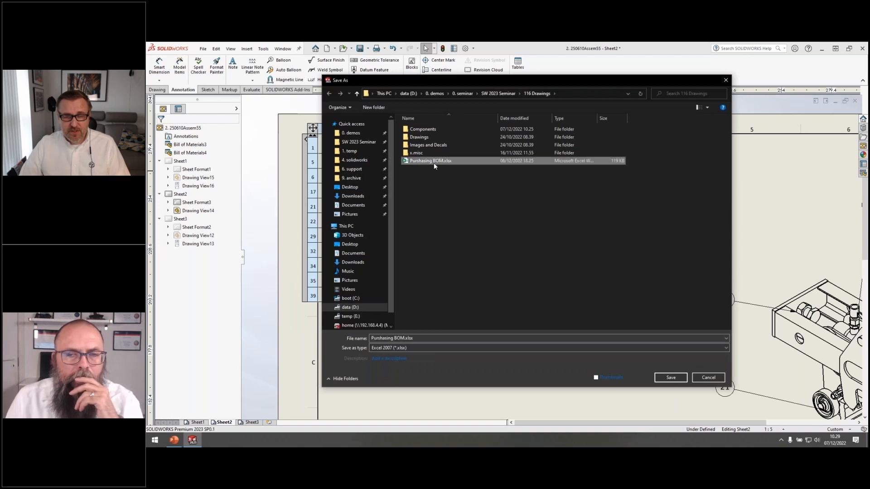
click(596, 378)
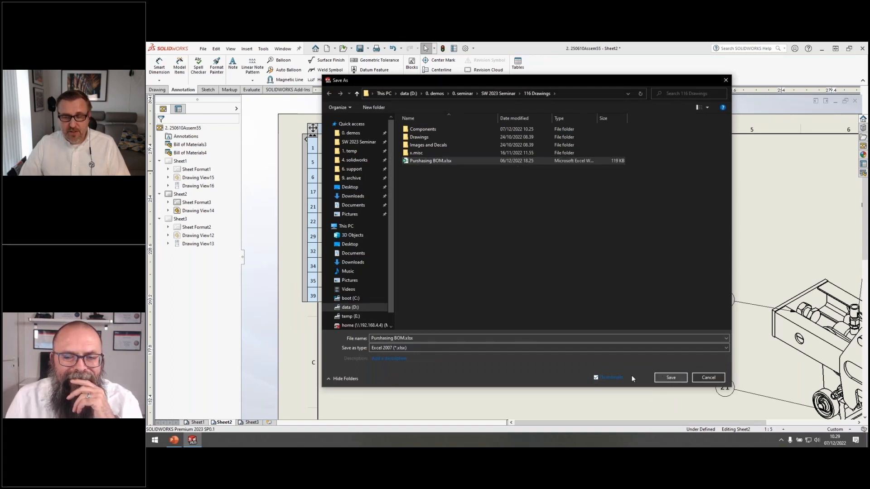
click(668, 378)
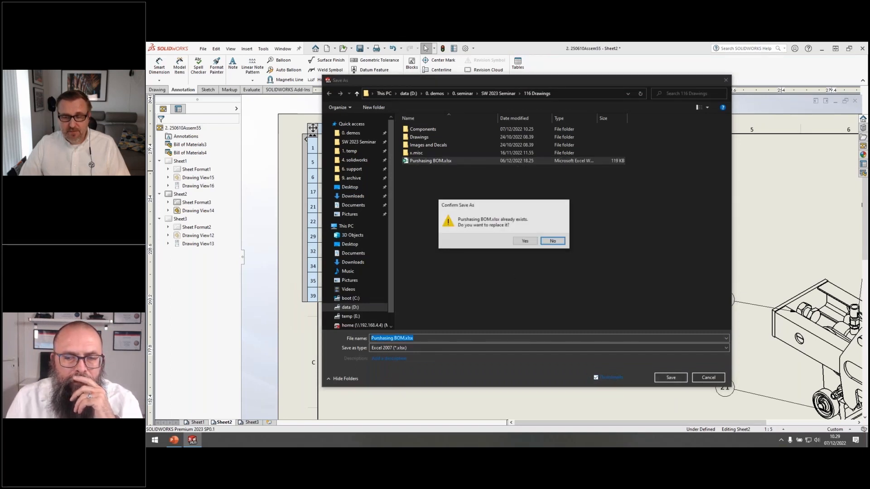
click(528, 241)
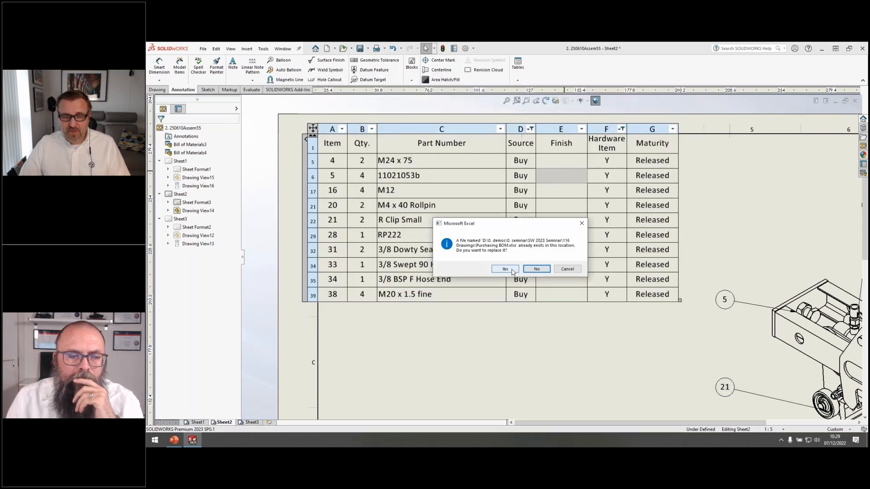
click(505, 269)
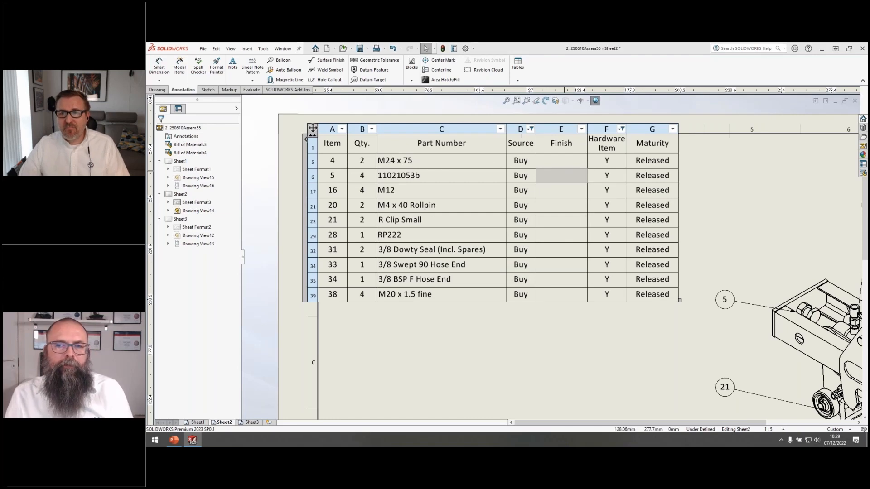
Open Purshasing BOM.xlsx from the 116 Drawings folder in Excel and review the exported rows with their document previews
drag(526, 43, 413, 108)
double_click(388, 230)
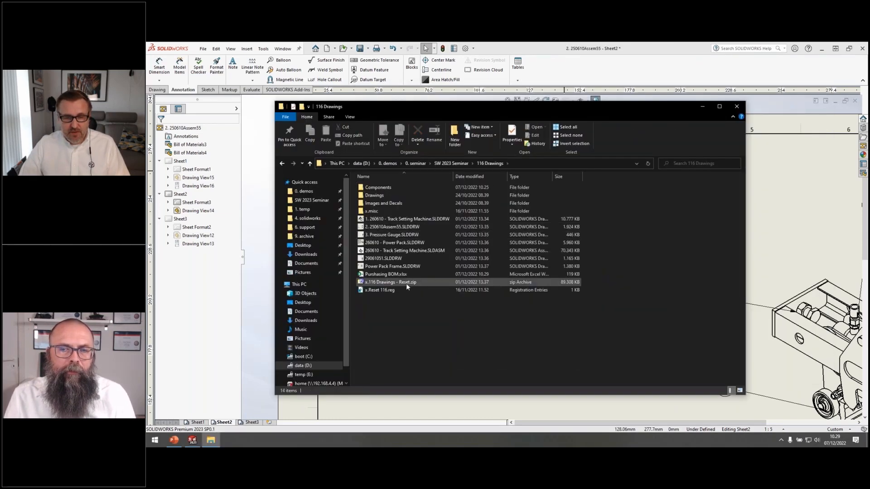
click(398, 274)
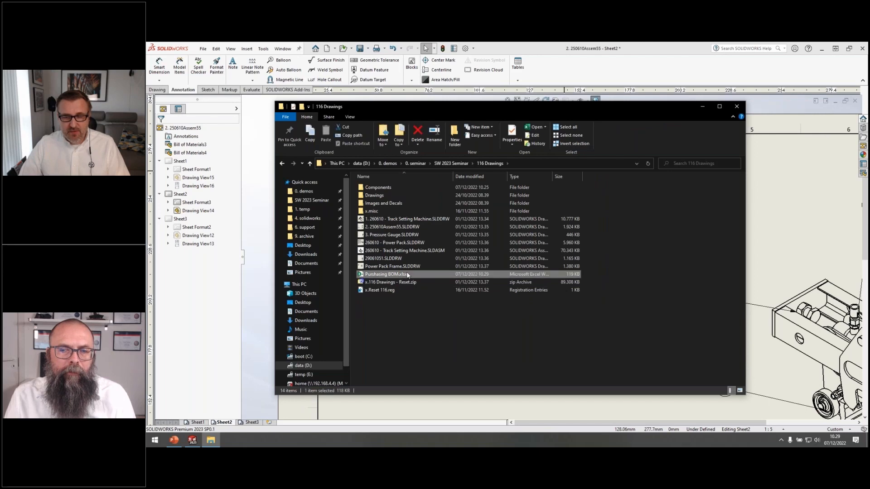
double_click(392, 274)
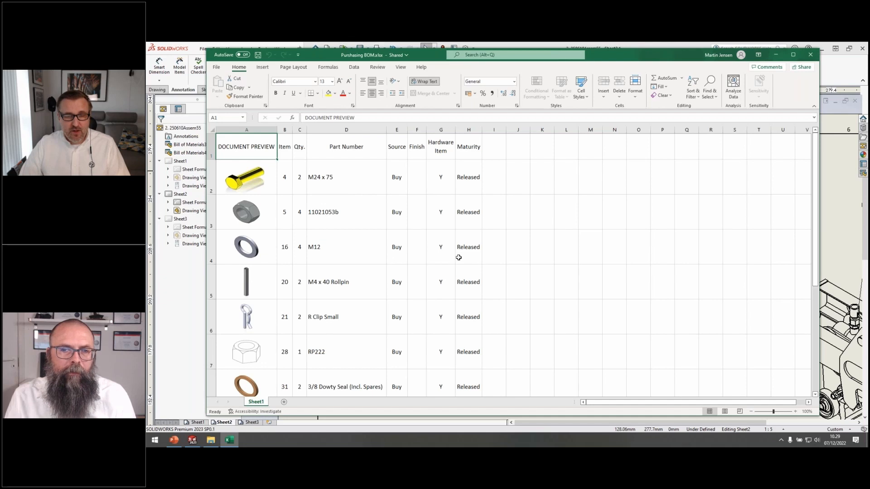
scroll(459, 256, down, 1)
scroll(455, 227, up, 1)
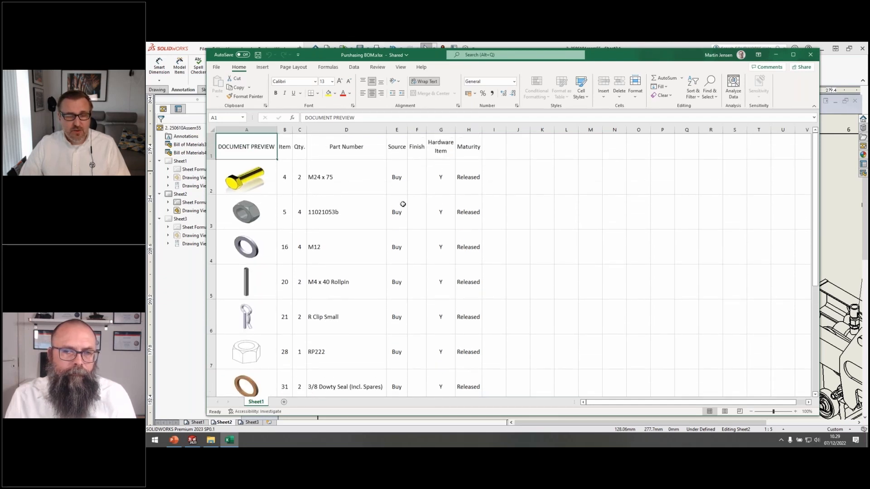
scroll(260, 180, down, 4)
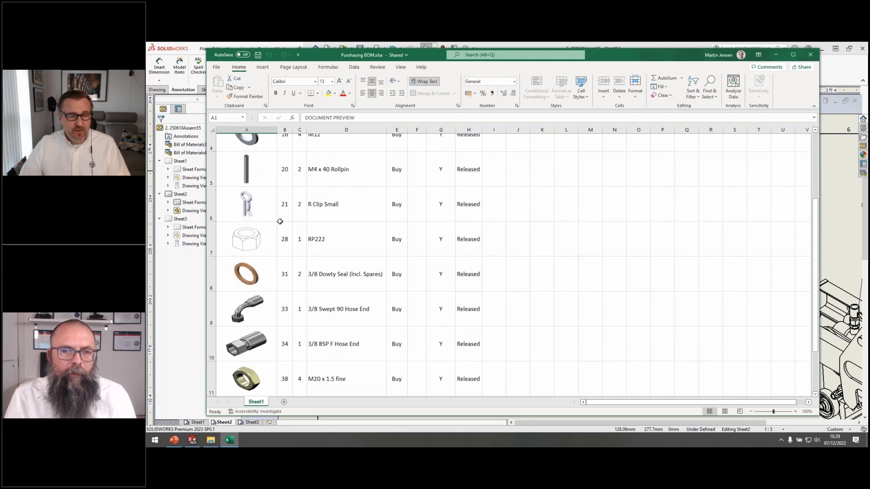
Close the Purshasing BOM.xlsx workbook and the 116 Drawings folder window, and deselect the bill of materials table
click(812, 55)
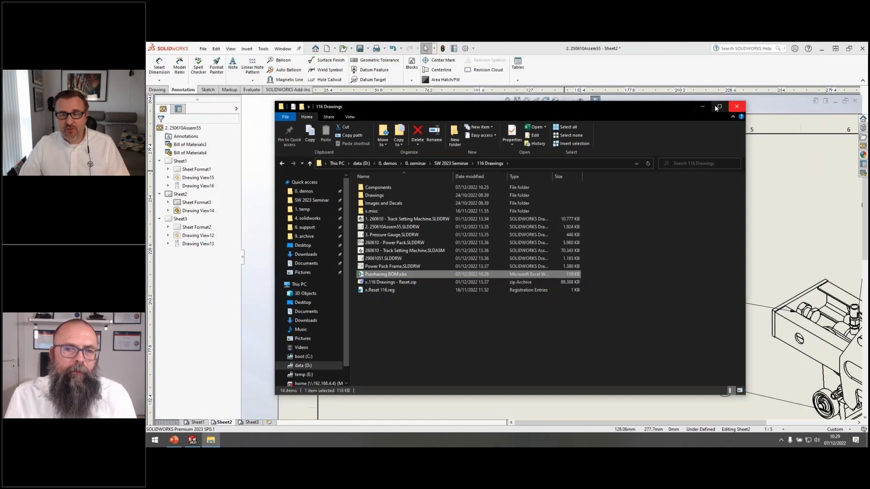
drag(658, 107, 730, 42)
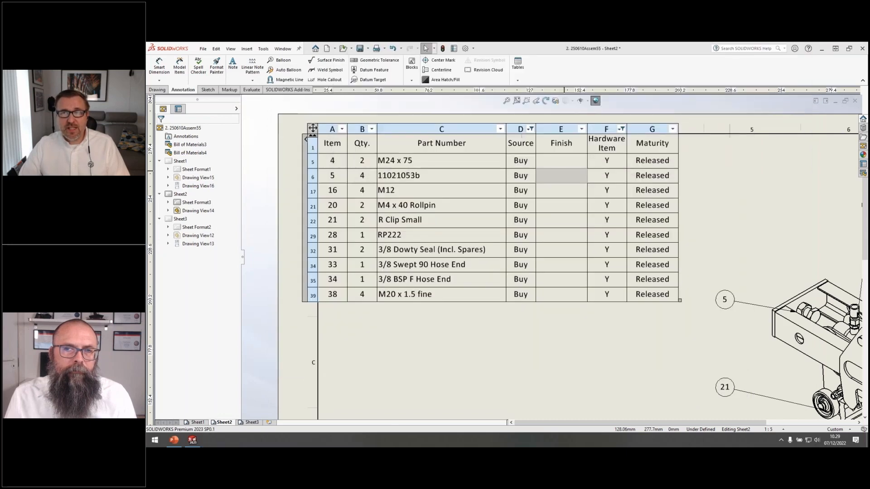
click(730, 197)
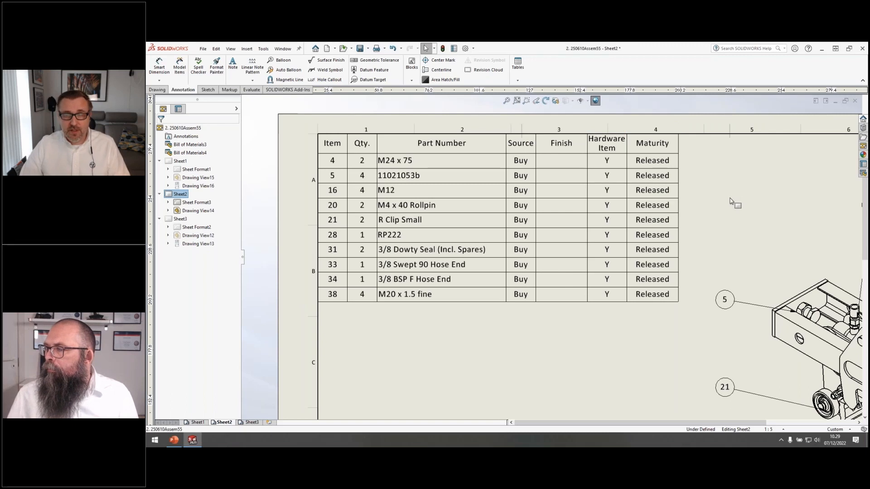
Close all open documents and open the drawing 3. Pressure Gauge.SLDDRW from the 116 Drawings folder
click(282, 49)
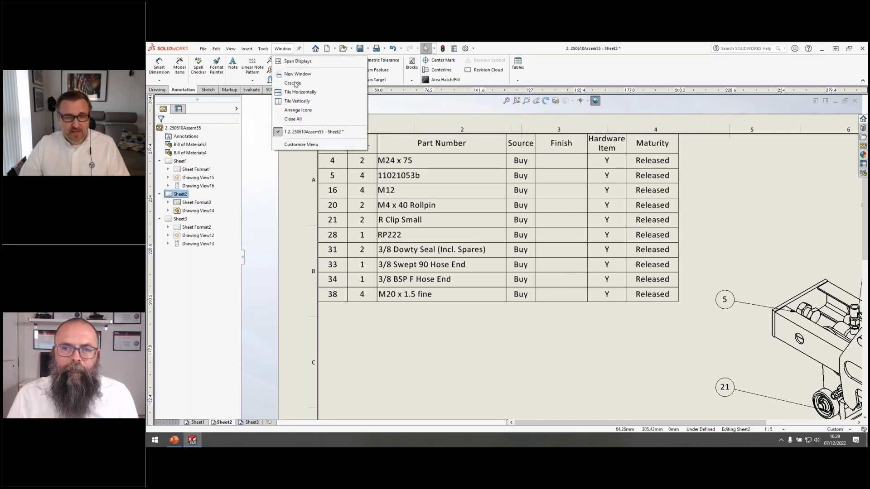
click(295, 119)
click(508, 253)
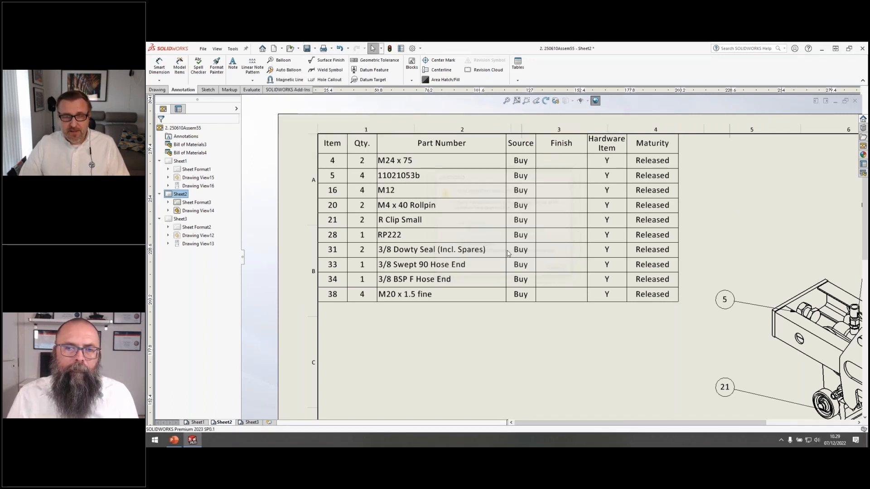
click(290, 48)
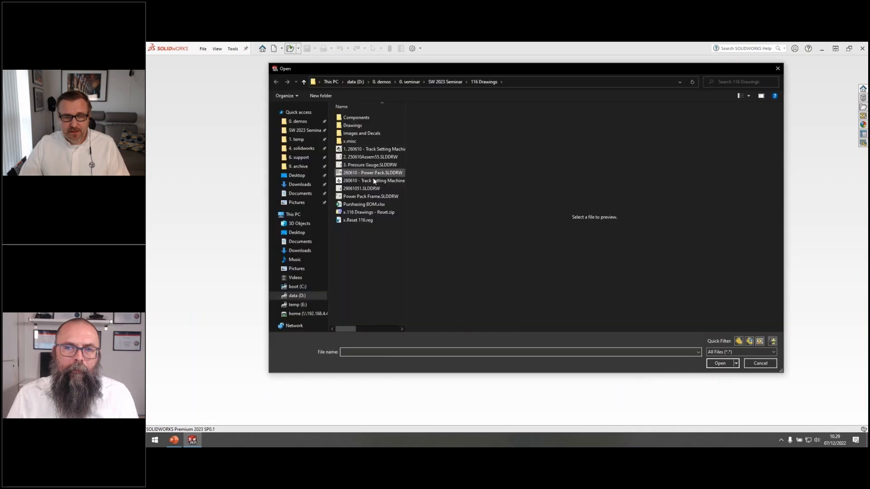
click(371, 164)
click(720, 363)
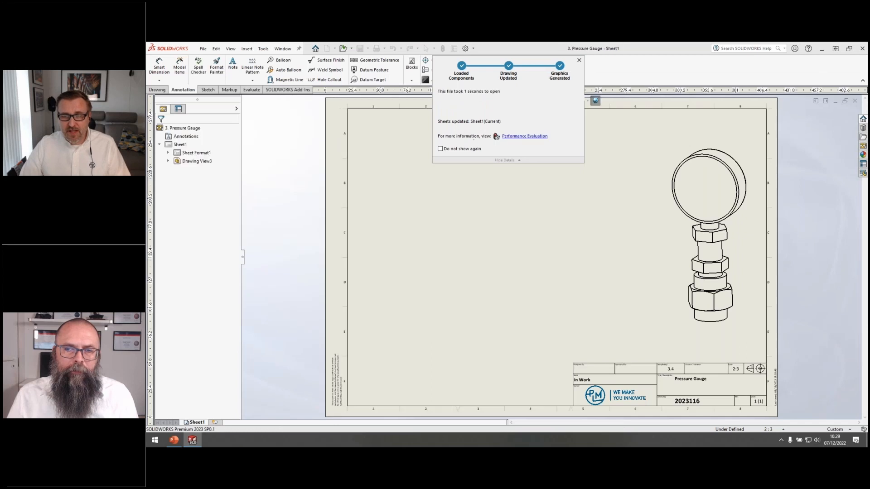
Set the pressure gauge drawing view to Shaded With Edges and open its assembly from the view
click(675, 143)
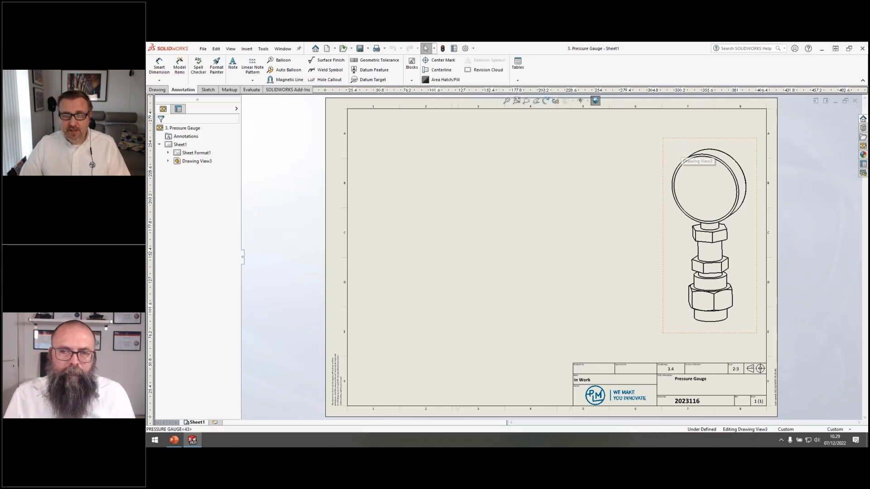
click(203, 334)
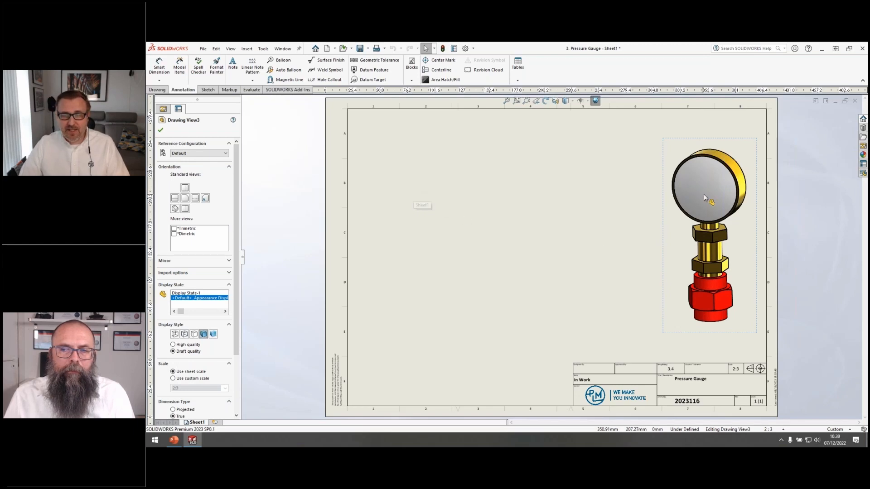
right_click(670, 155)
click(689, 136)
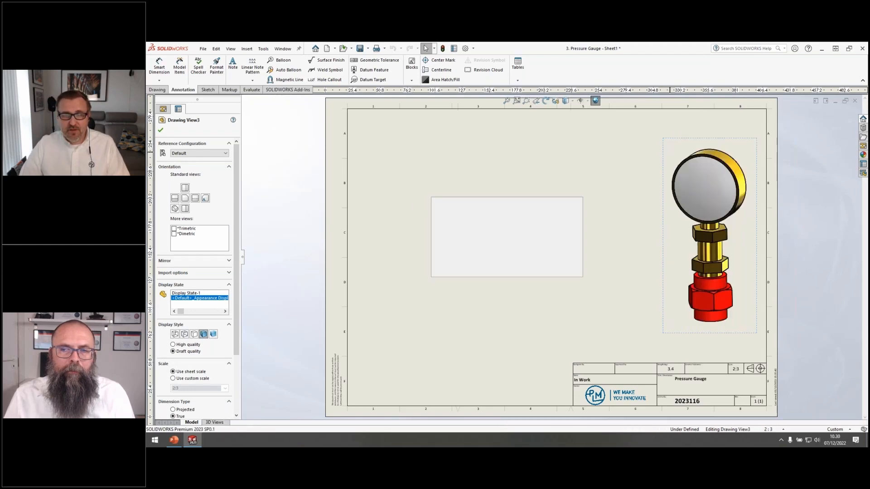
Make the gauge's lens component transparent in the assembly and return to the Pressure Gauge drawing
click(498, 154)
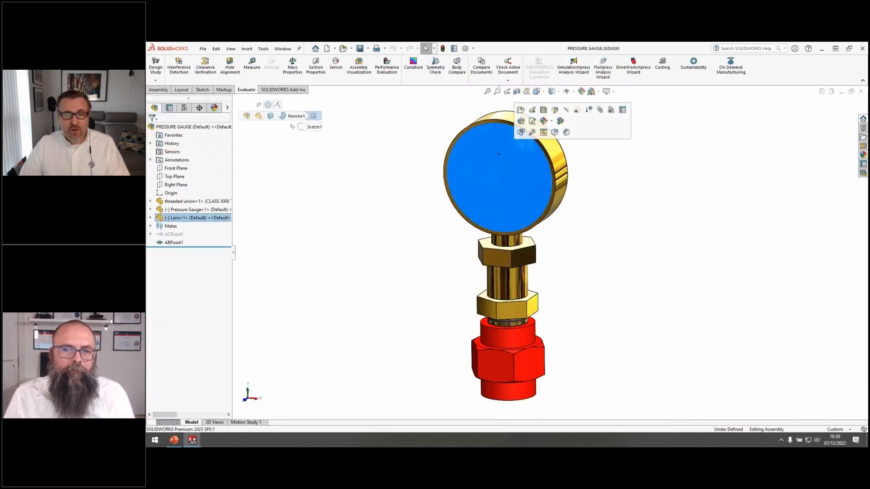
click(577, 111)
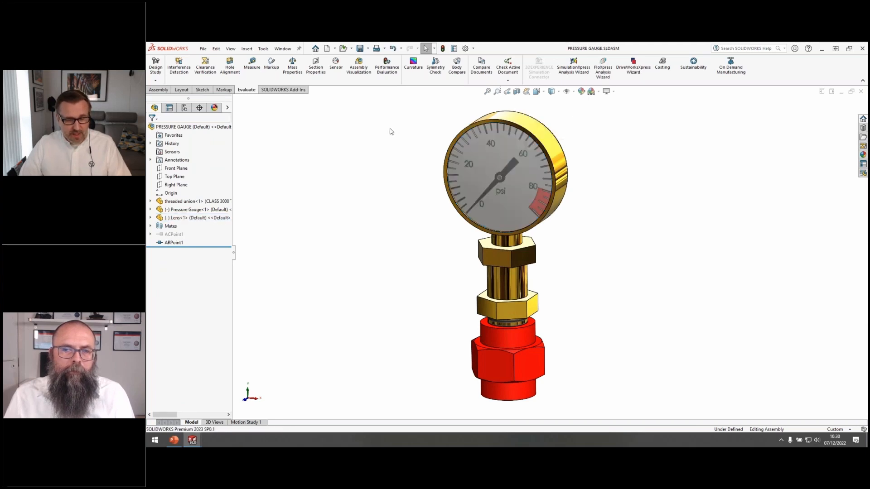
key(ctrl+Tab)
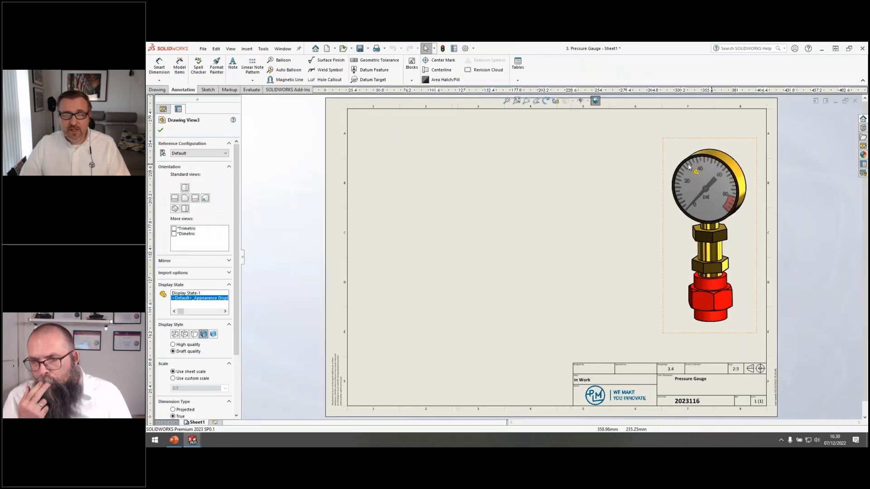
Place a Front view of the pressure gauge on the empty side of the sheet without adding projected views
click(863, 145)
click(864, 91)
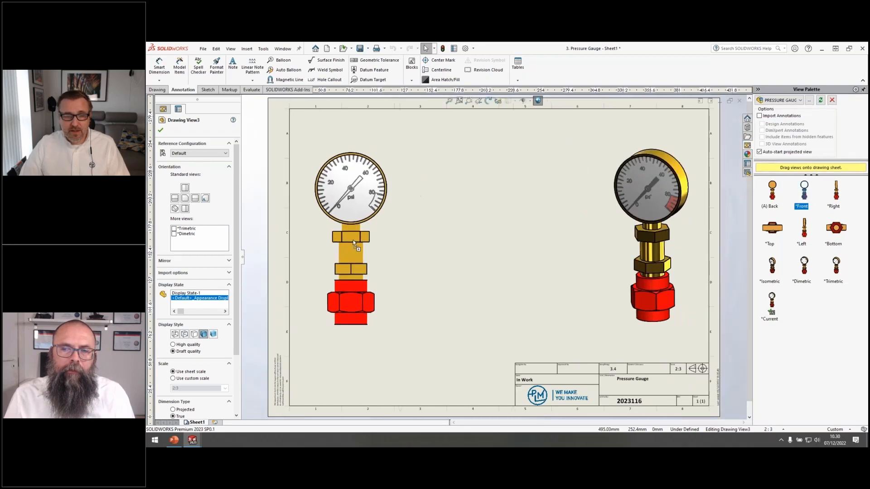
click(376, 240)
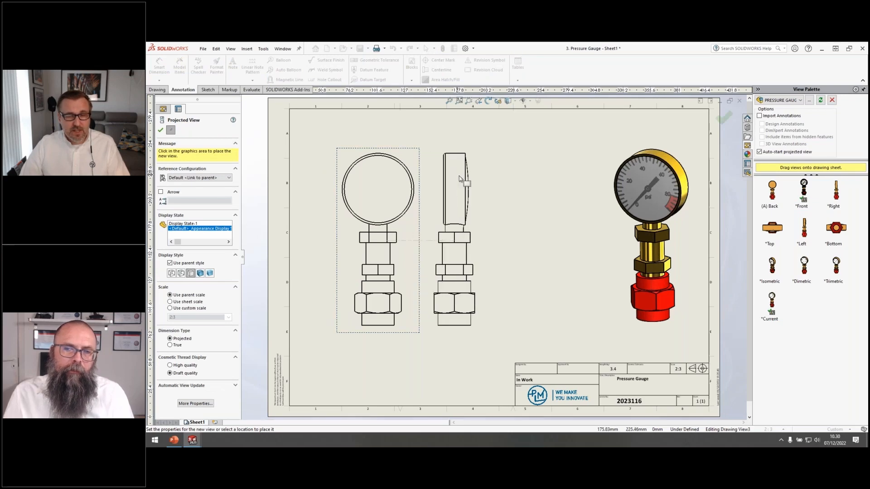
key(Escape)
Enable See through transparent components for the new front view of the gauge
click(413, 162)
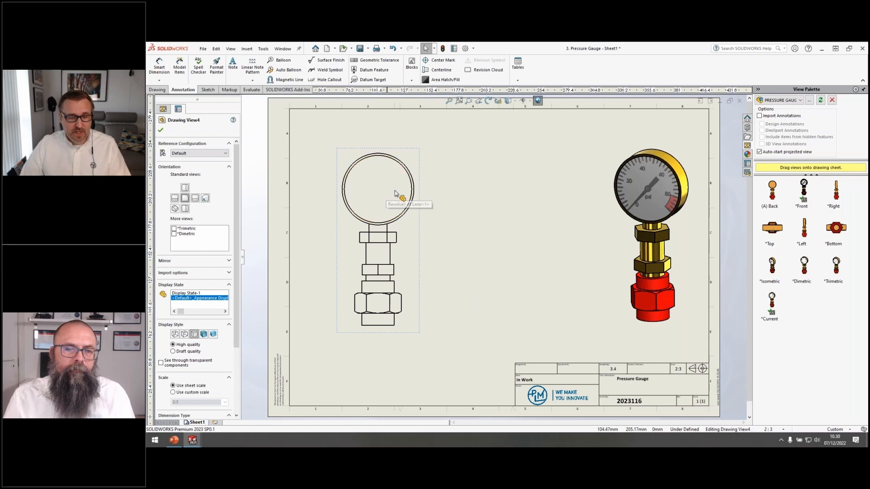
click(161, 363)
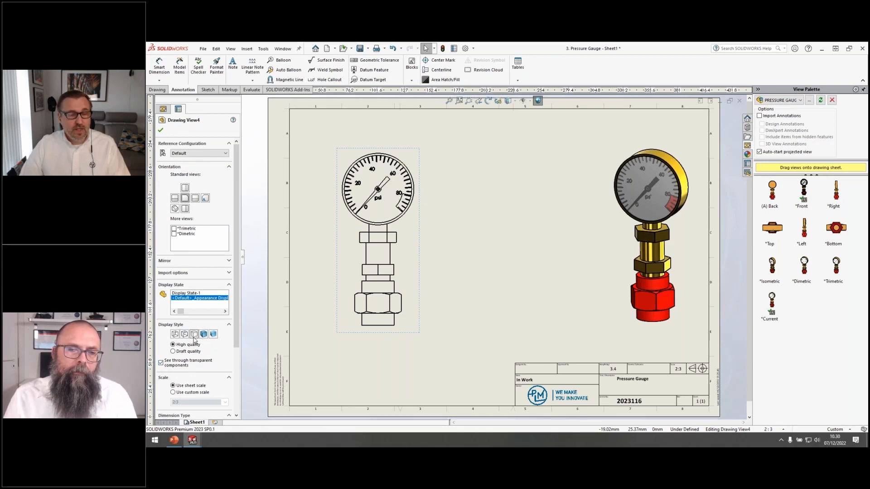
click(321, 263)
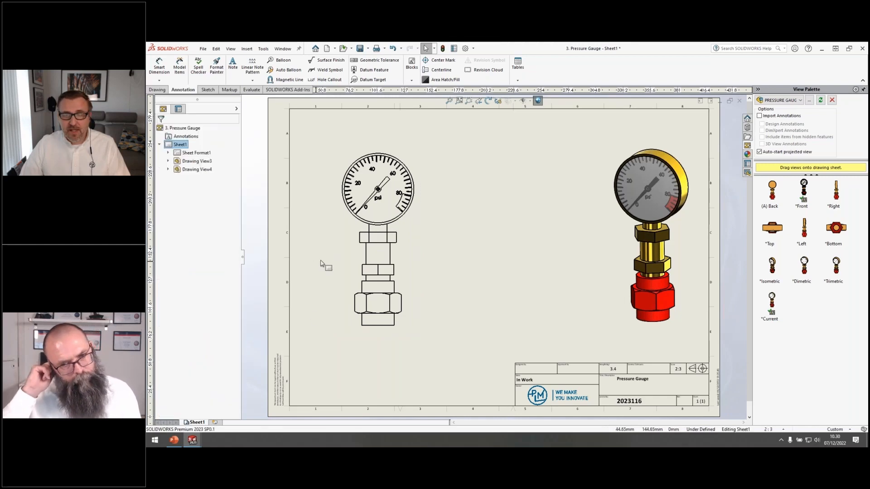
Turn on See through transparent components in HLR/HLV in the document's Detailing properties, and place another Front view between the existing views
click(466, 48)
click(348, 70)
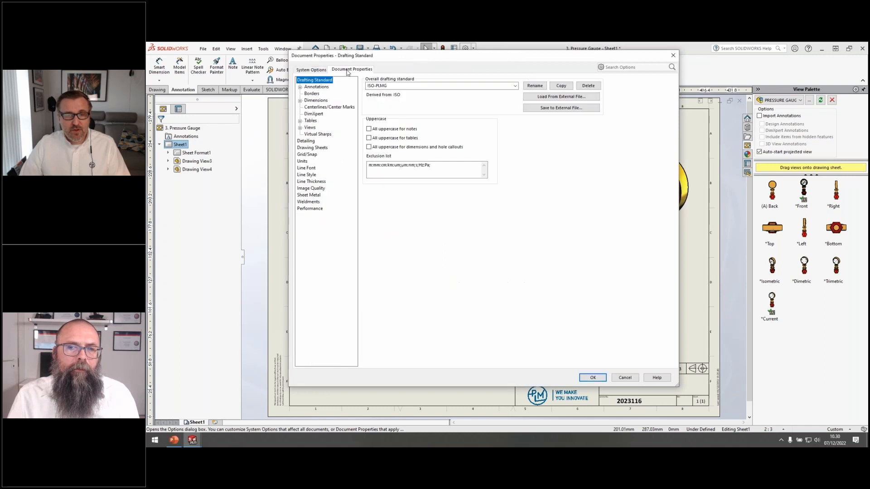
click(306, 141)
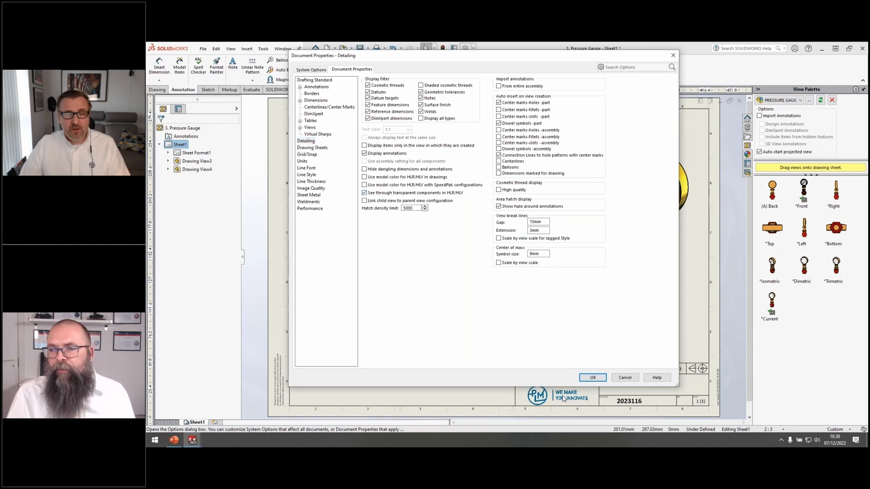
click(592, 377)
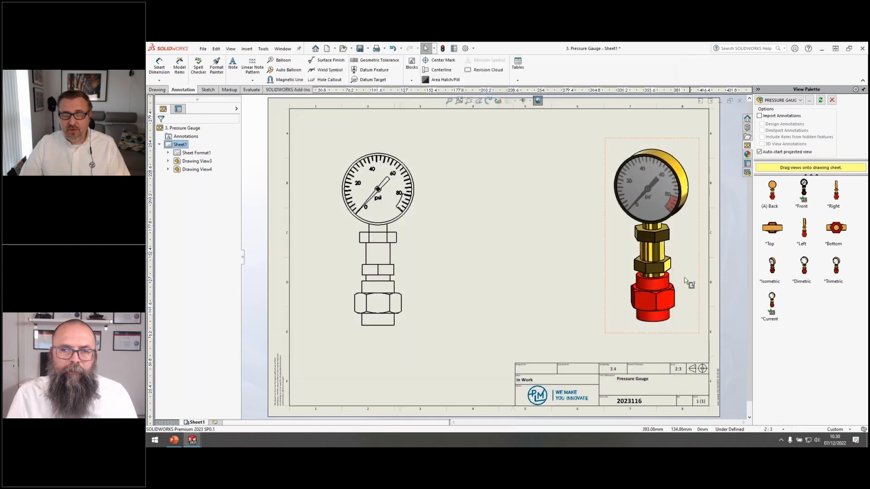
mouse_move(803, 190)
mouse_down()
mouse_move(397, 257)
mouse_move(516, 244)
mouse_up()
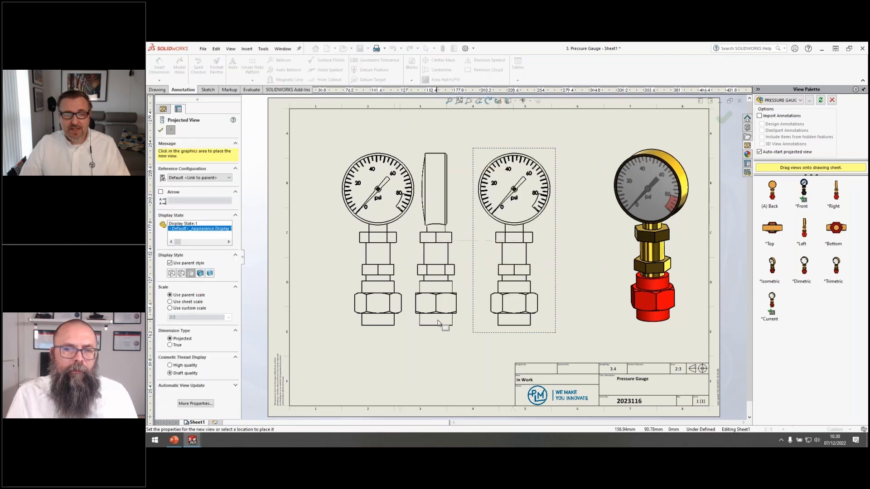
key(Escape)
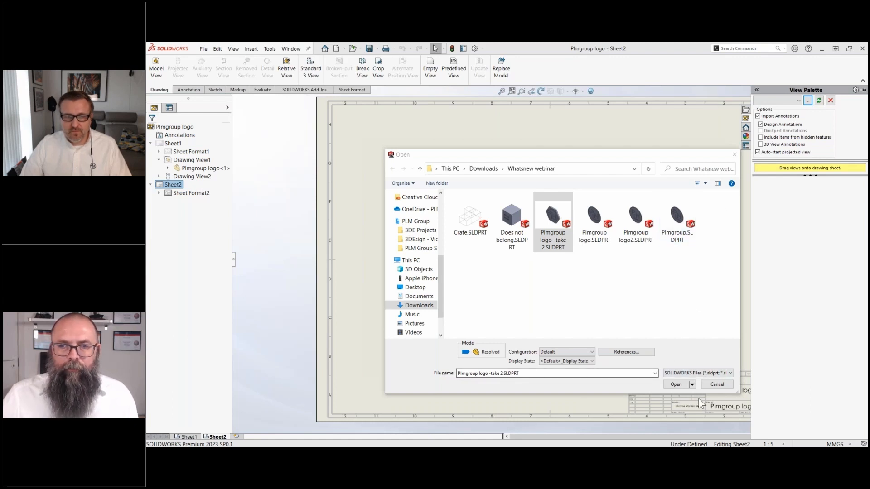
Load Plmgroup logo -take 2.SLDPRT into the View Palette and place its (A) Front view with annotations on Sheet2, without projected views
click(675, 384)
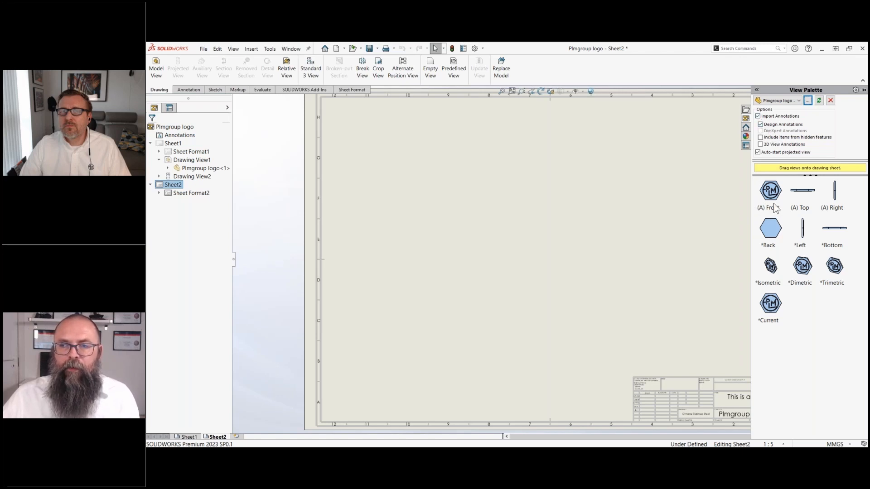
drag(776, 208, 520, 235)
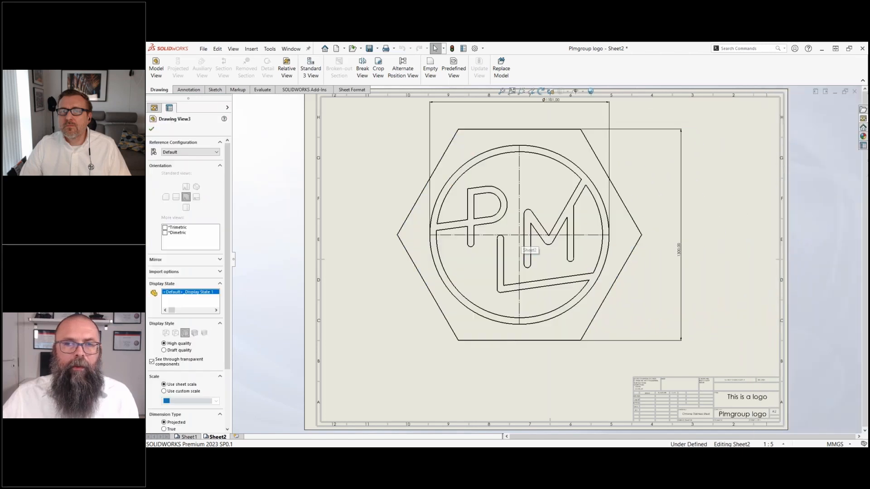
click(554, 117)
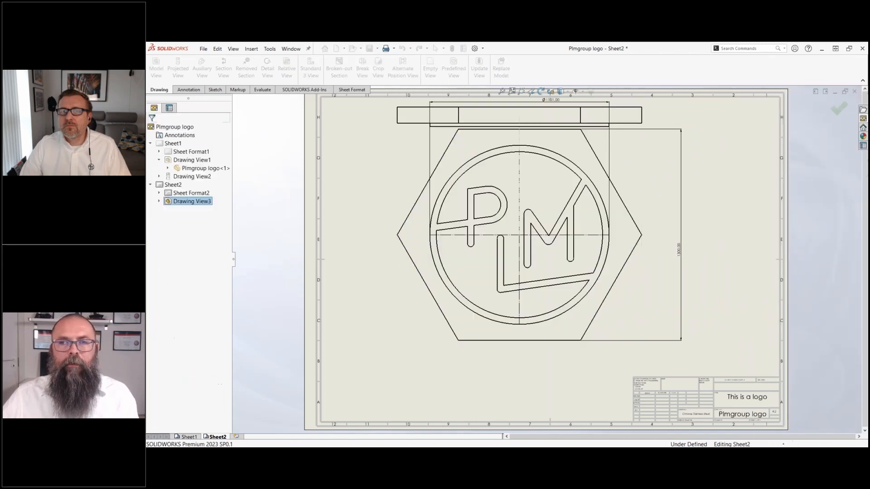
key(Escape)
Move the circle's diameter dimension closer to the logo, set the hexagon's height dimension to 1400 mm, and rebuild the drawing
drag(559, 103, 548, 115)
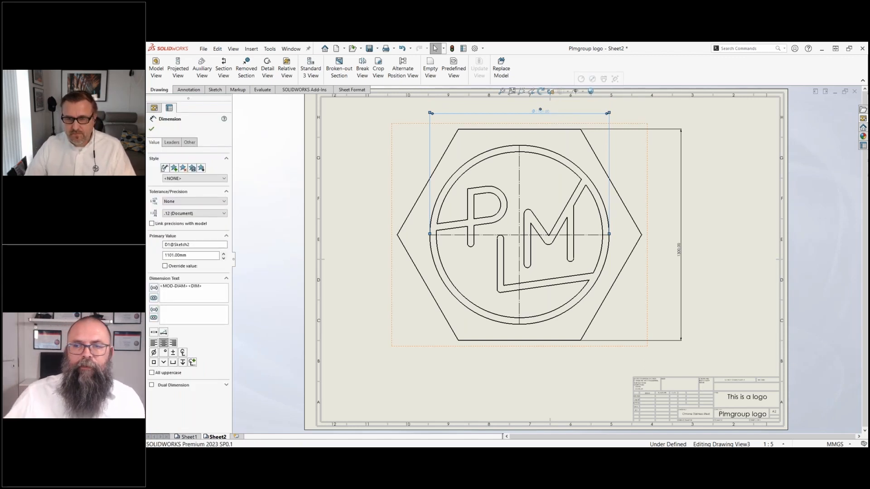
click(679, 250)
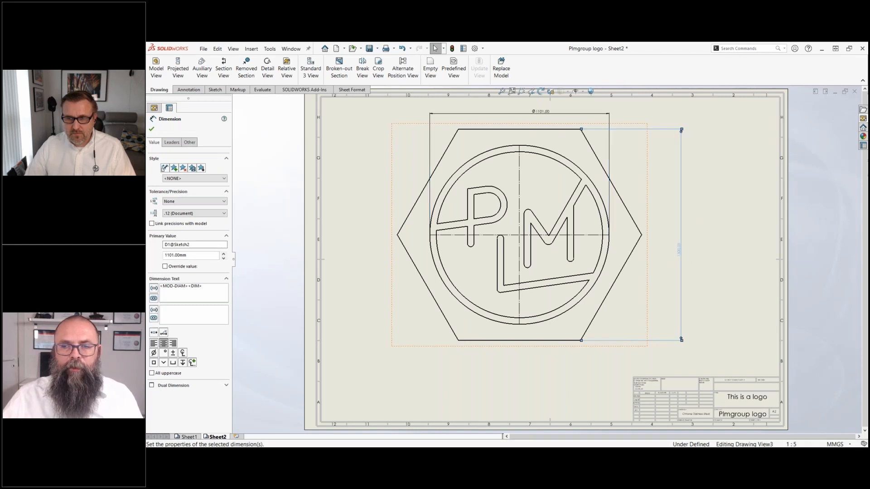
double_click(678, 250)
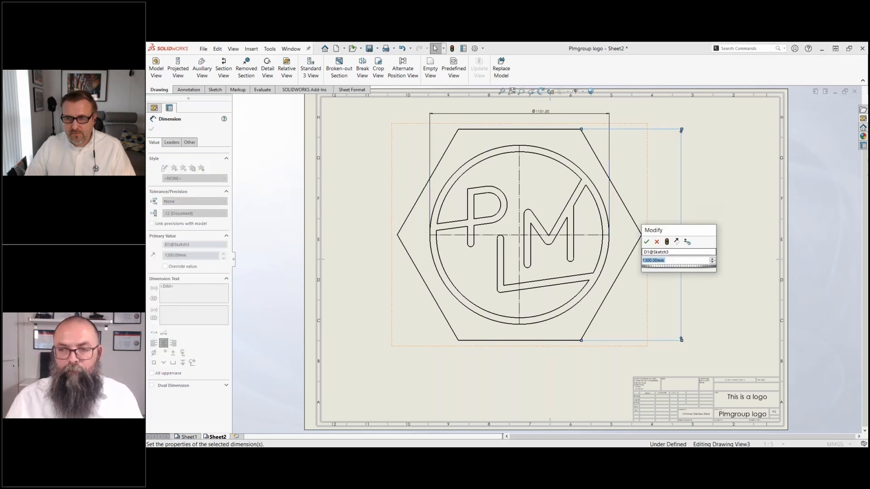
text(1400)
key(Return)
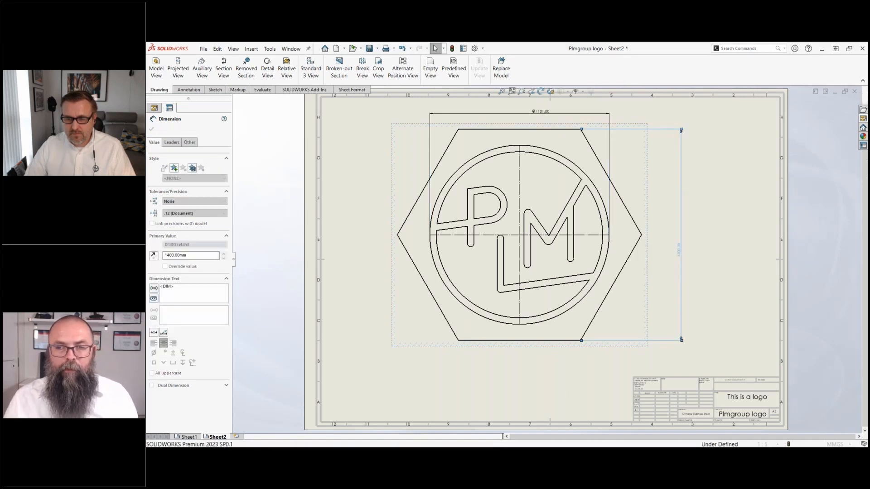
key(ctrl+b)
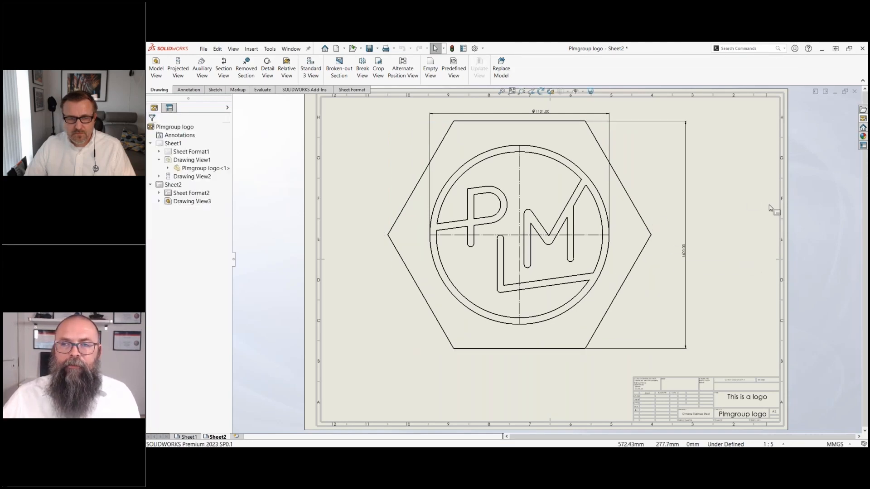
Open the logo part from its drawing view and open the sketch of Boss-Extrude2 for editing
right_click(647, 168)
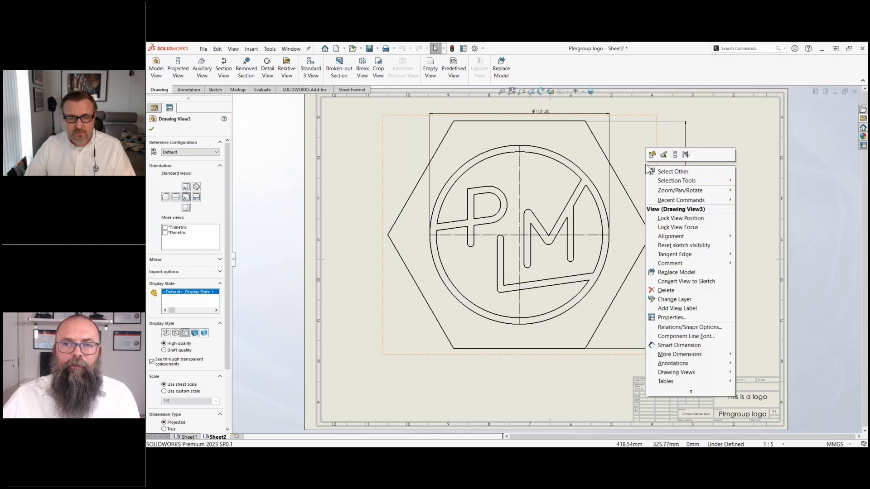
click(652, 155)
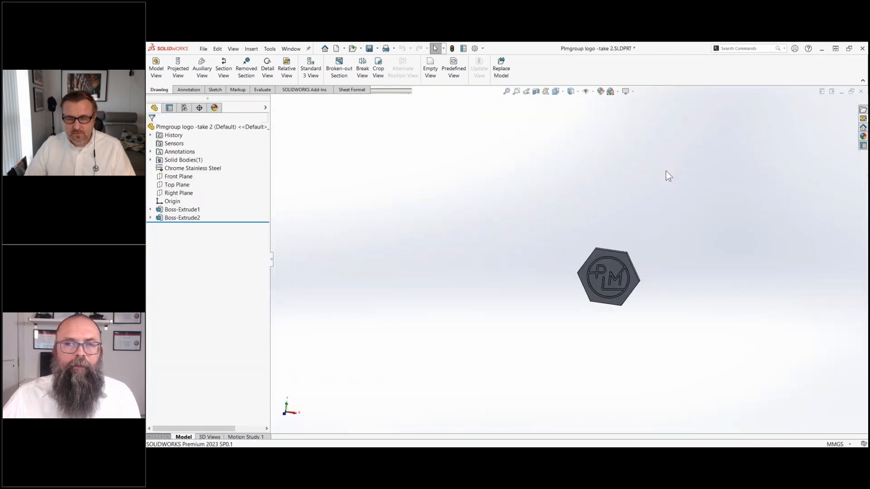
click(204, 218)
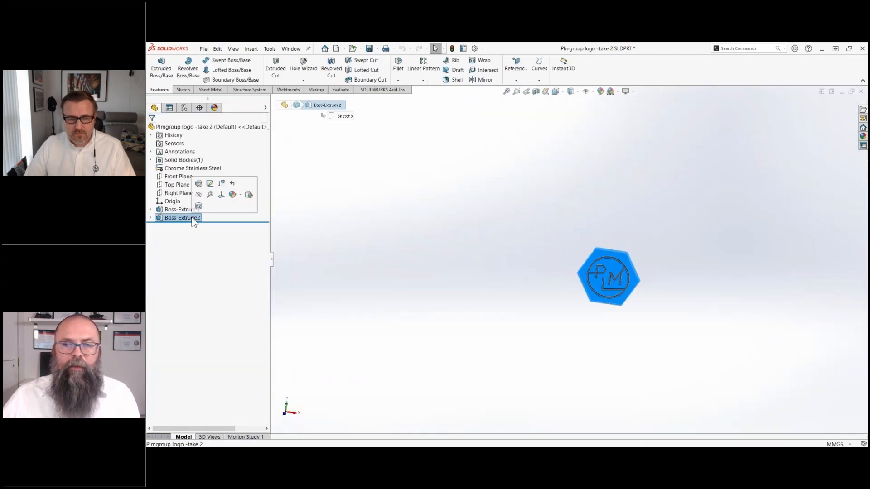
click(210, 187)
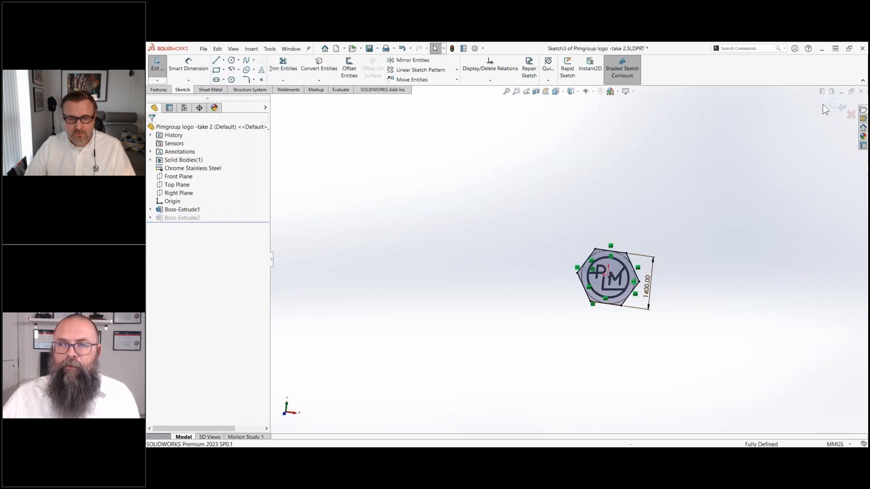
Leave the Boss-Extrude2 sketch without changes and close the Plmgroup logo drawing, keeping the part open
click(850, 116)
key(ctrl+Tab)
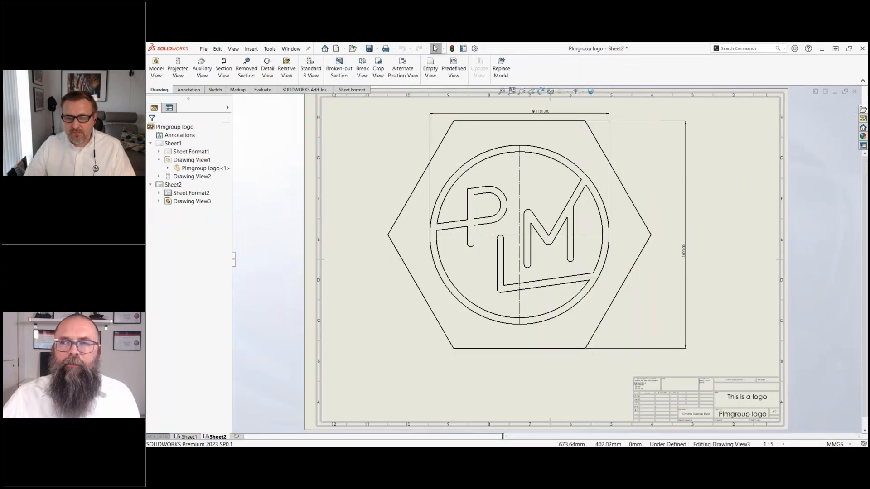
click(855, 92)
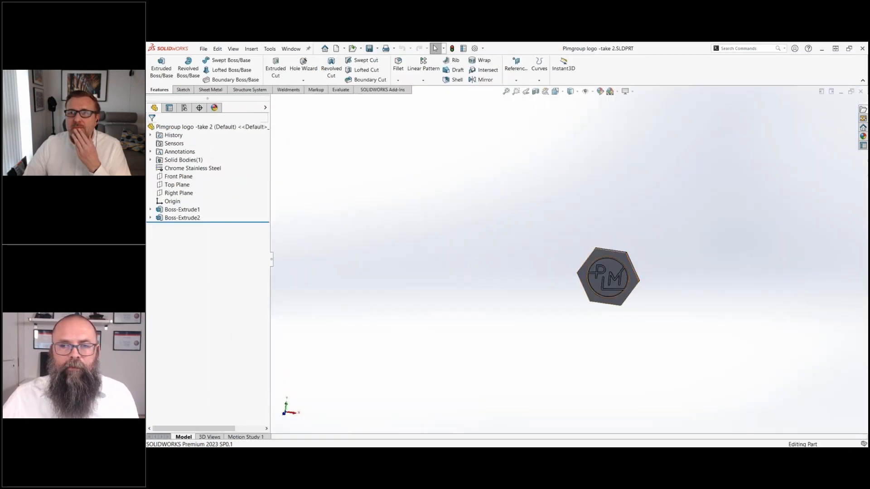
Edit the sketch of Boss-Extrude2, set the hexagon's height dimension to 1250 mm, and exit the sketch
right_click(181, 218)
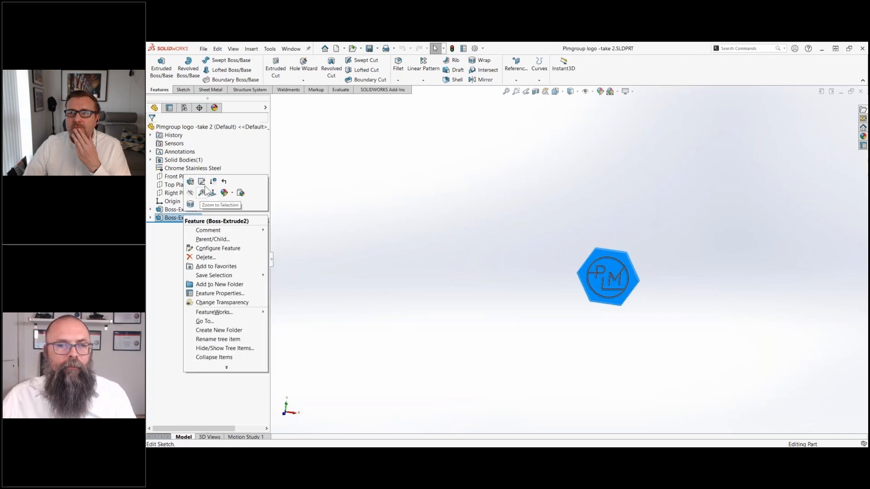
click(202, 182)
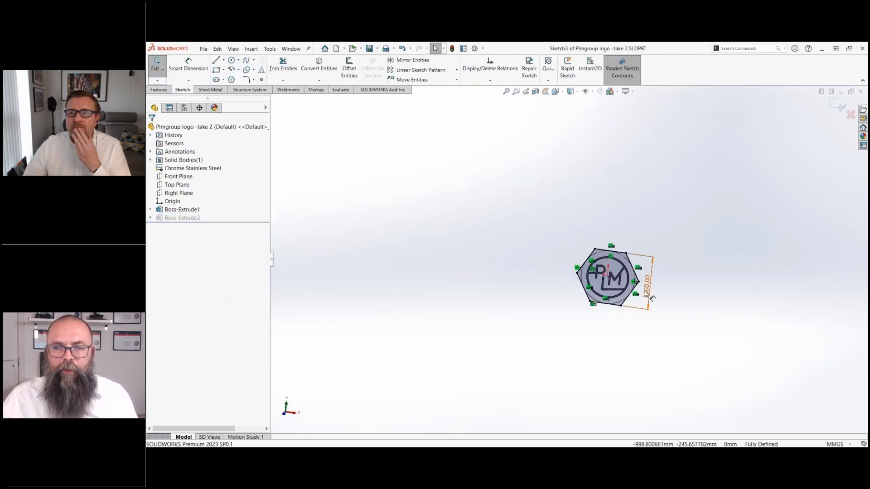
double_click(651, 285)
text(1250)
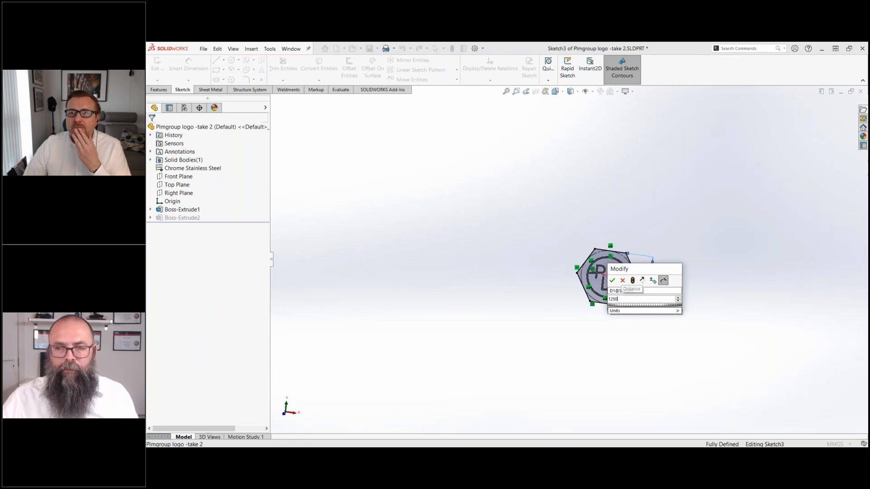
key(Escape)
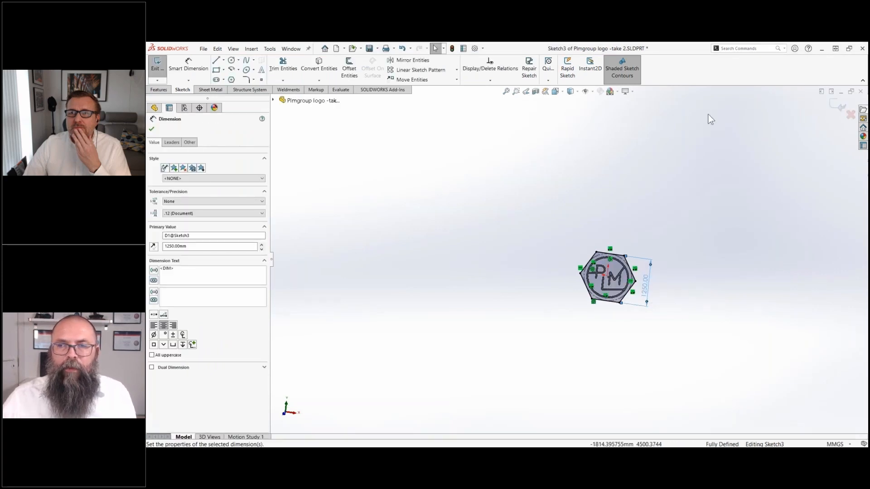
click(841, 107)
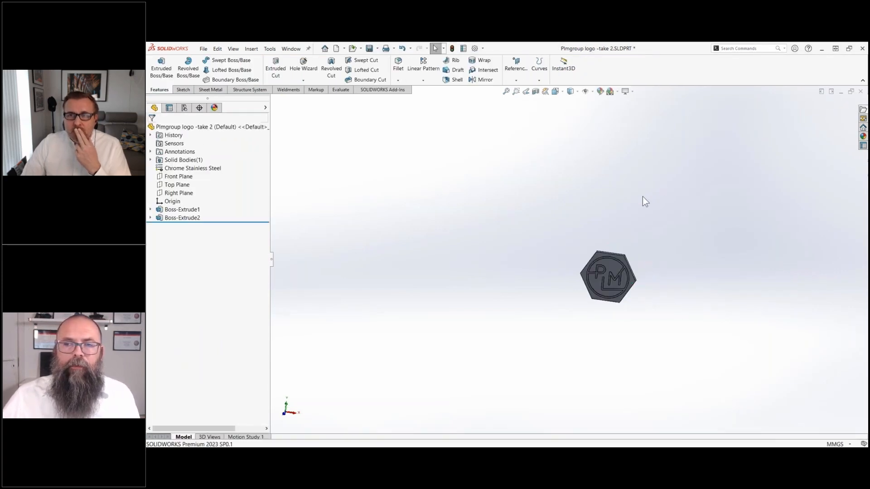
Open Plmgroup logo.SLDDRW from the Whatsnew webinar folder and check the changed drawing dimensions color option in the Colors system options
right_click(182, 127)
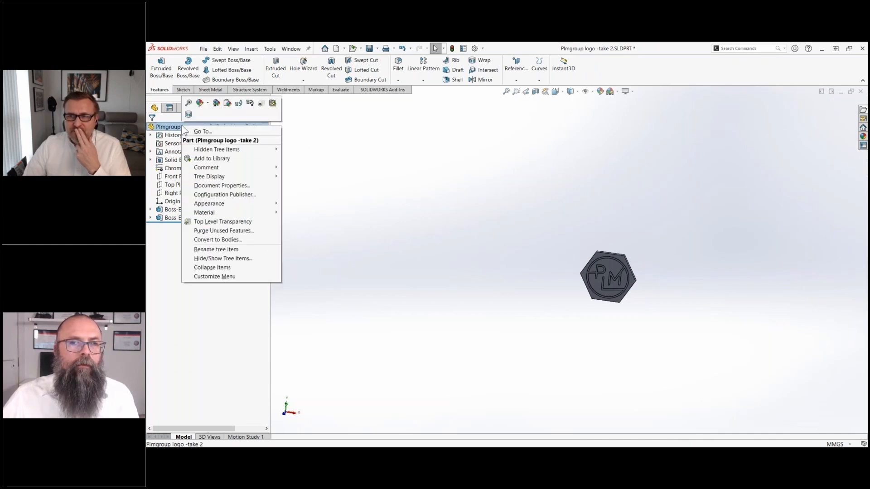
key(Escape)
key(ctrl+o)
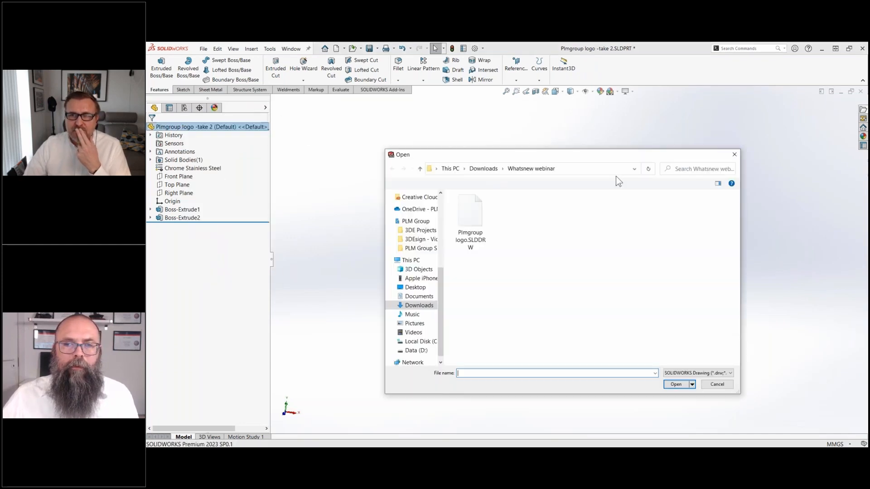
click(480, 216)
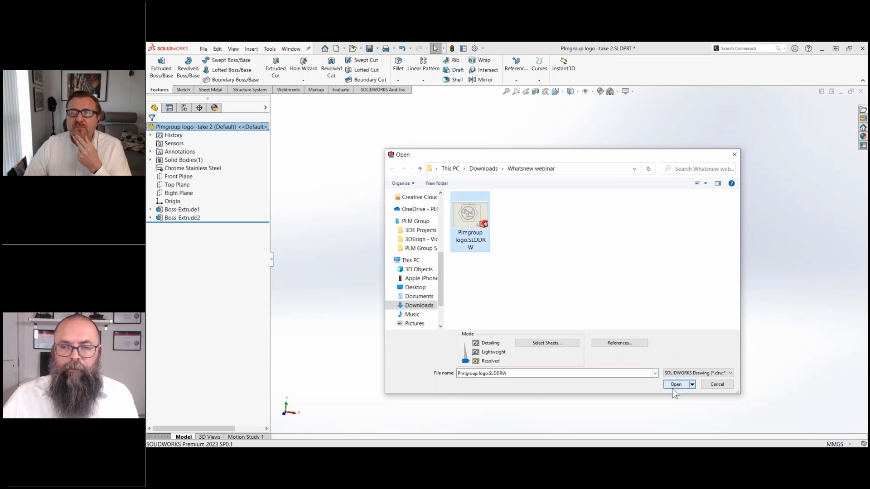
click(675, 384)
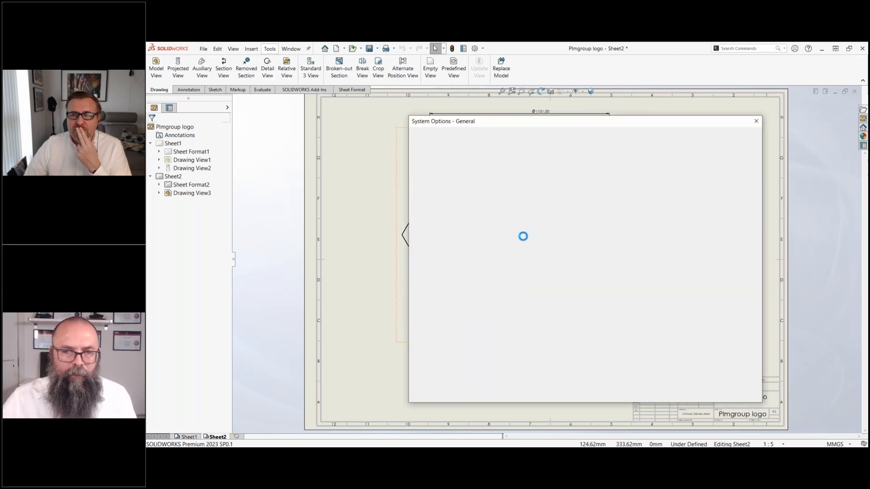
click(428, 197)
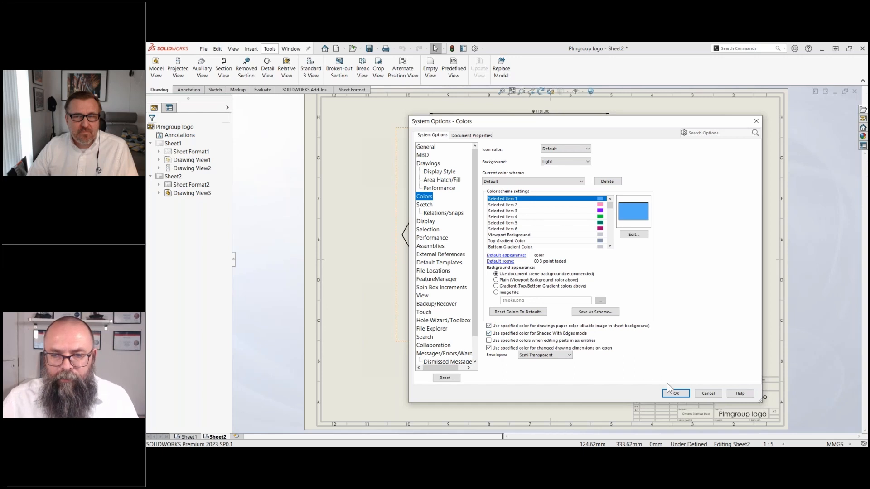
click(675, 394)
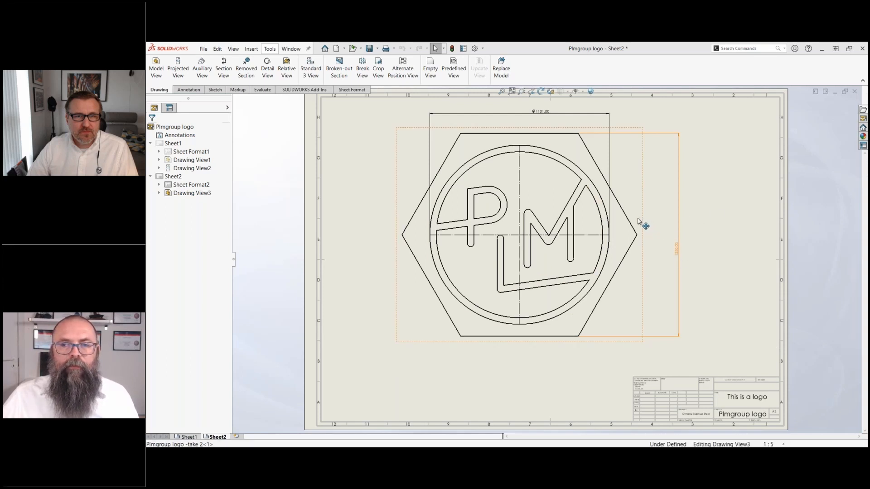
Shift the logo's front view away from the free side of Sheet2 and place a projected side view there
drag(640, 224, 595, 222)
click(186, 69)
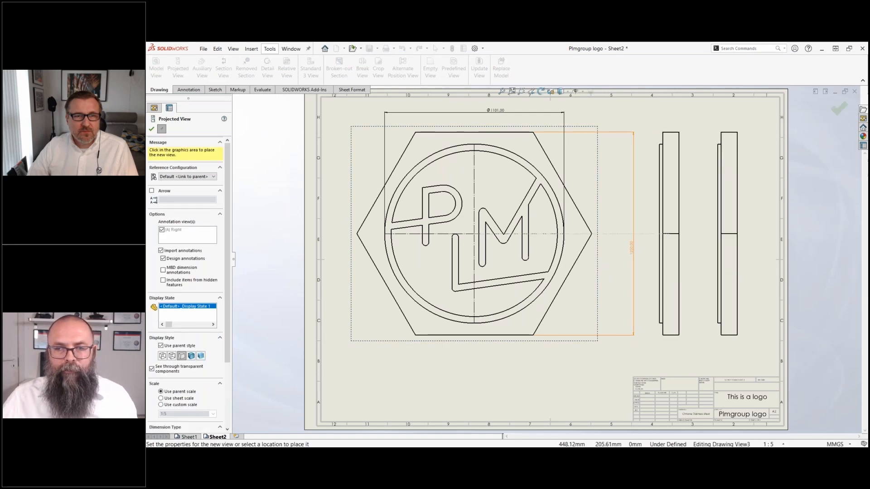
click(674, 268)
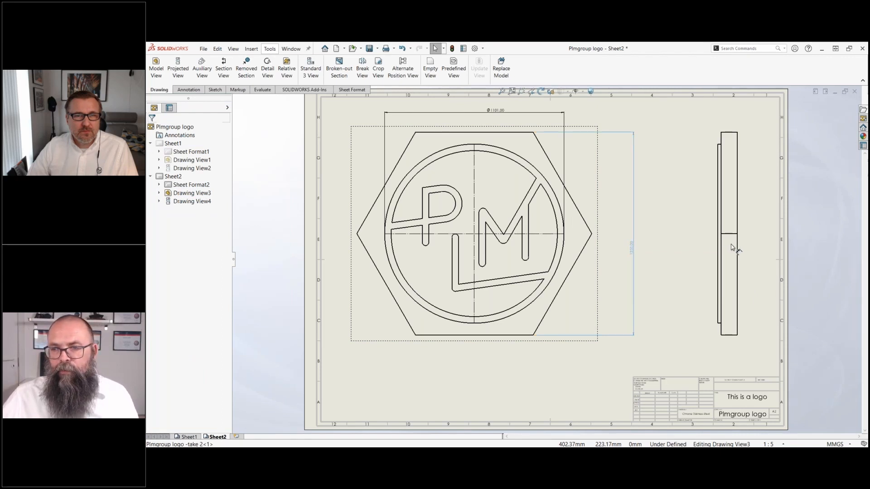
Move the hexagon's height dimension from the front view to the projected side view, and copy it back to the front view
shift+drag(731, 244, 691, 247)
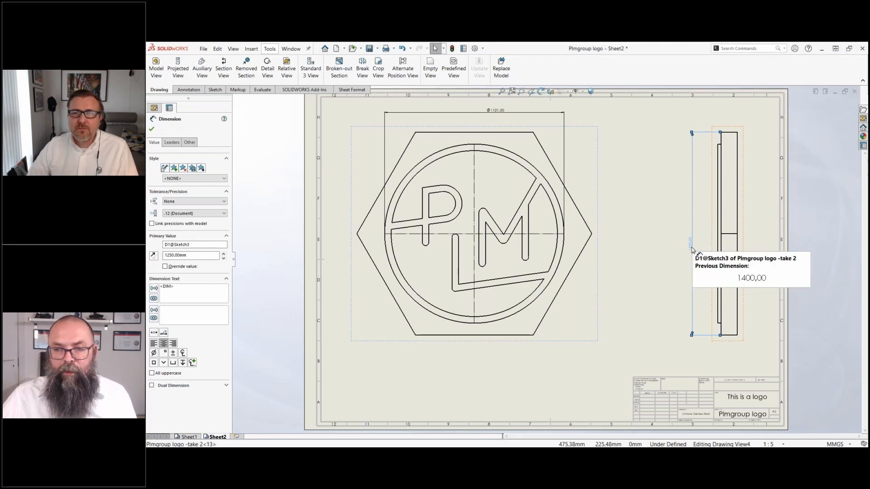
ctrl+drag(580, 237, 606, 234)
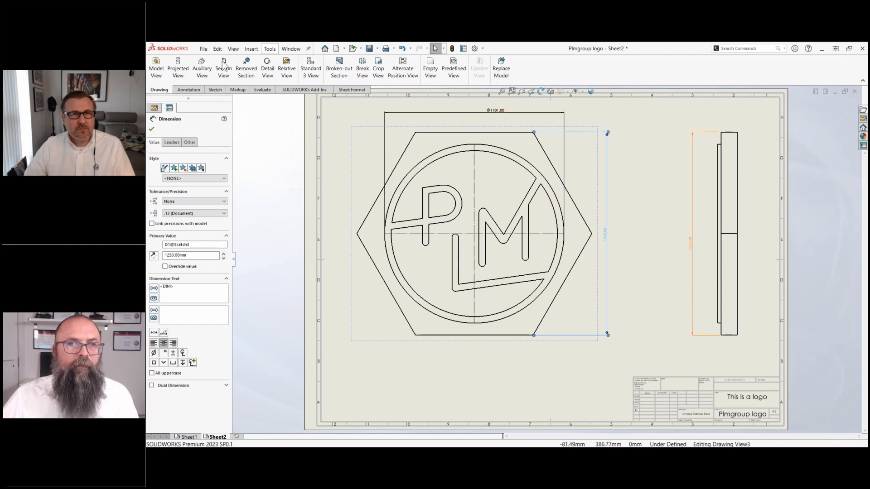
Open a second window of the drawing and close the Plmgroup logo -take 2.SLDPRT part document
click(286, 49)
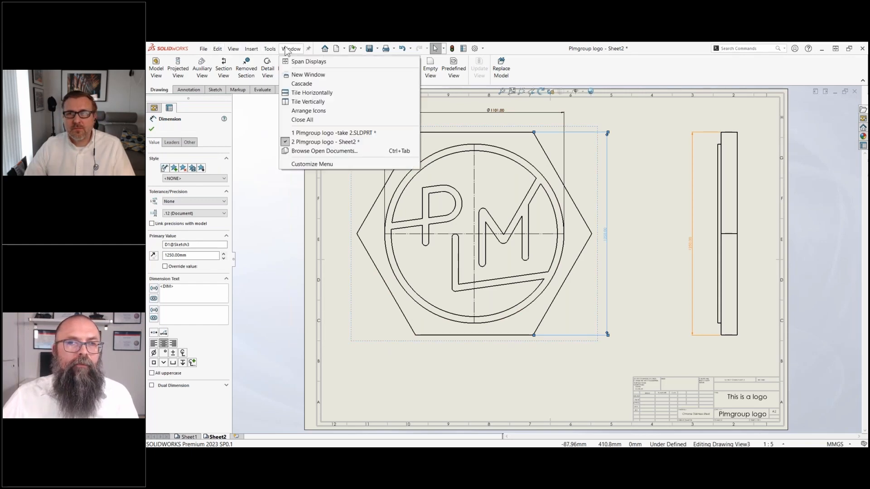
click(300, 74)
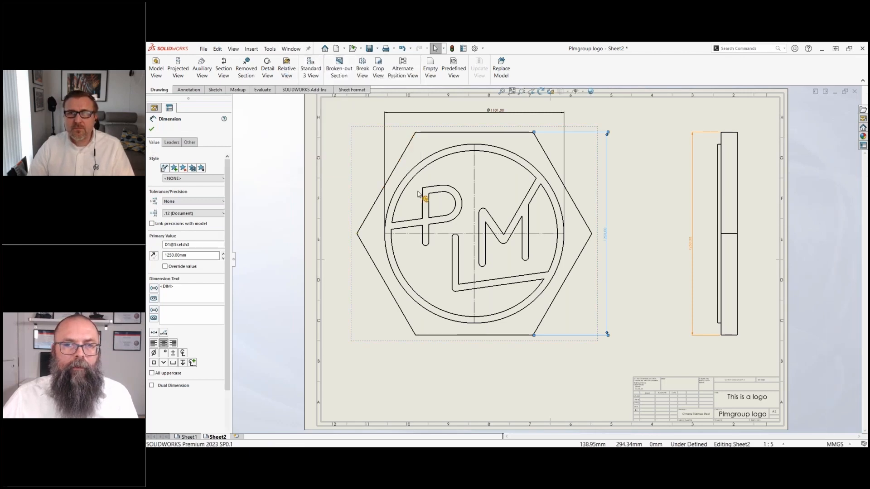
key(ctrl+Tab)
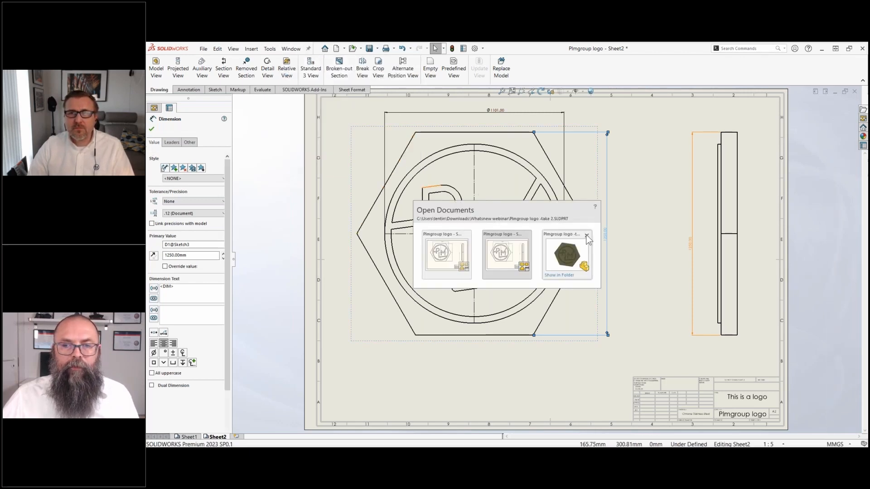
click(587, 236)
click(537, 247)
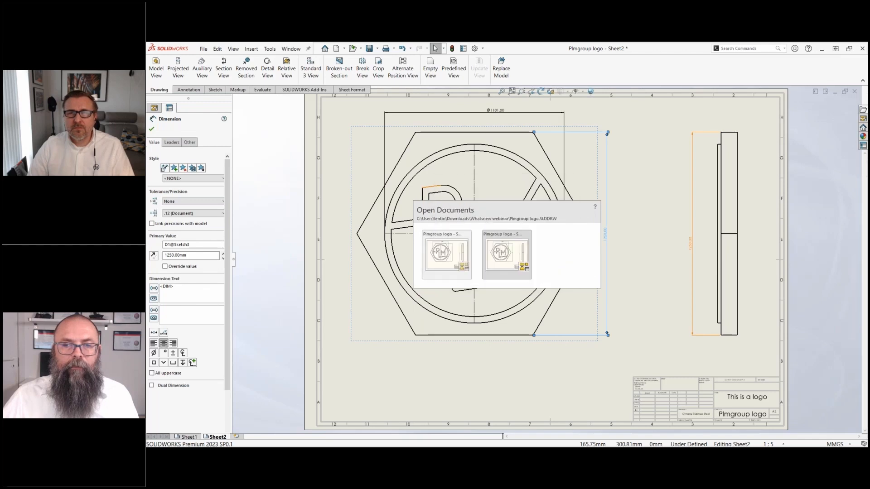
click(506, 253)
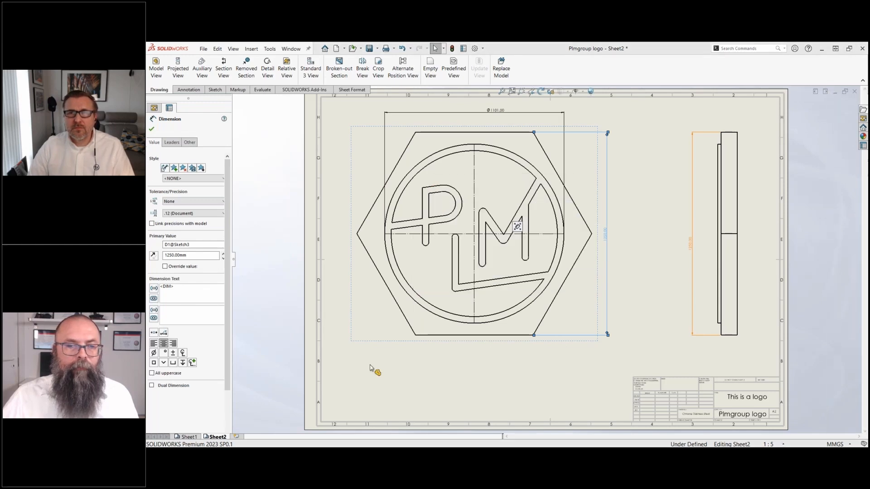
Show Sheet1 in one drawing window, tile both windows horizontally, and activate the one showing Sheet2
click(188, 437)
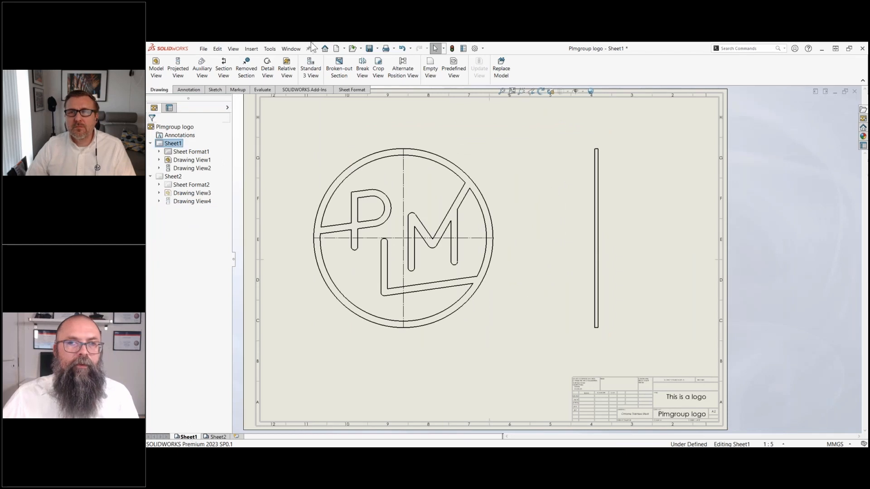
click(290, 49)
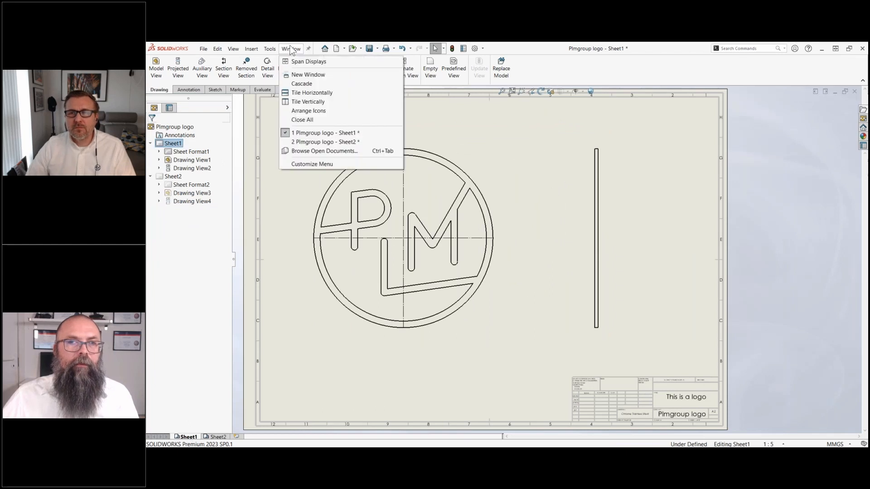
click(312, 92)
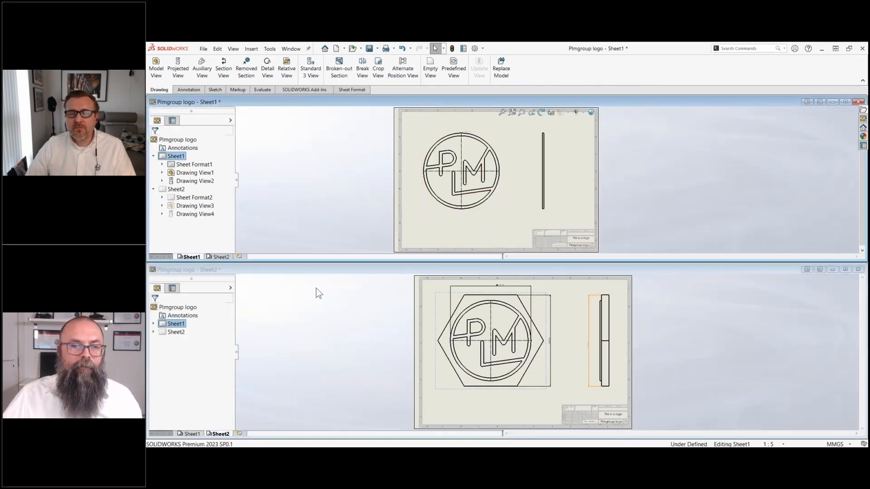
scroll(516, 325, up, 2)
scroll(538, 326, down, 2)
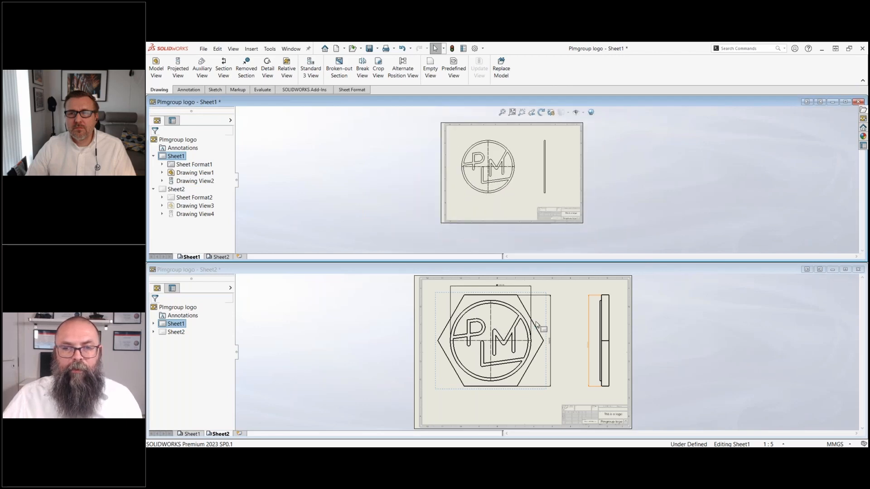
click(580, 297)
scroll(573, 296, down, 2)
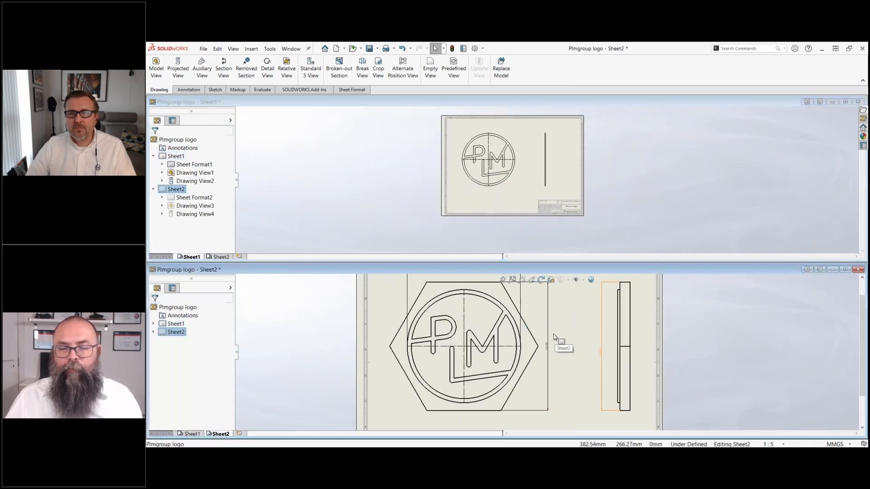